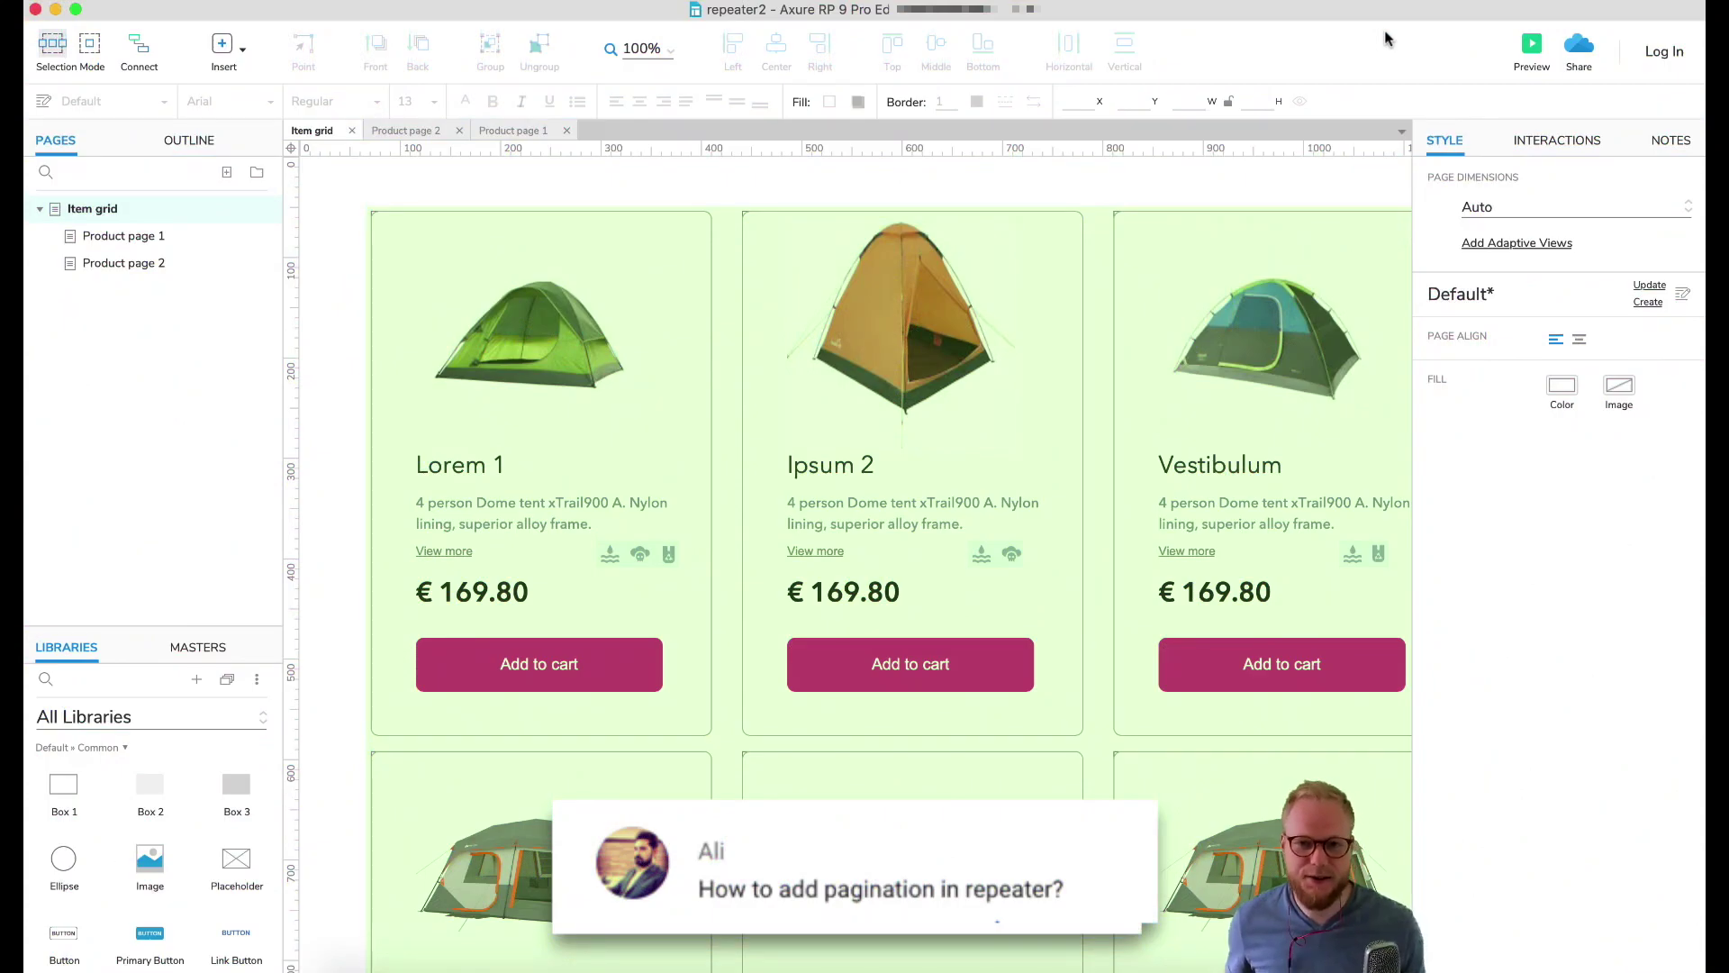
# Select the Product grid repeater to show its six-row tent data table
pyautogui.click(840, 325)
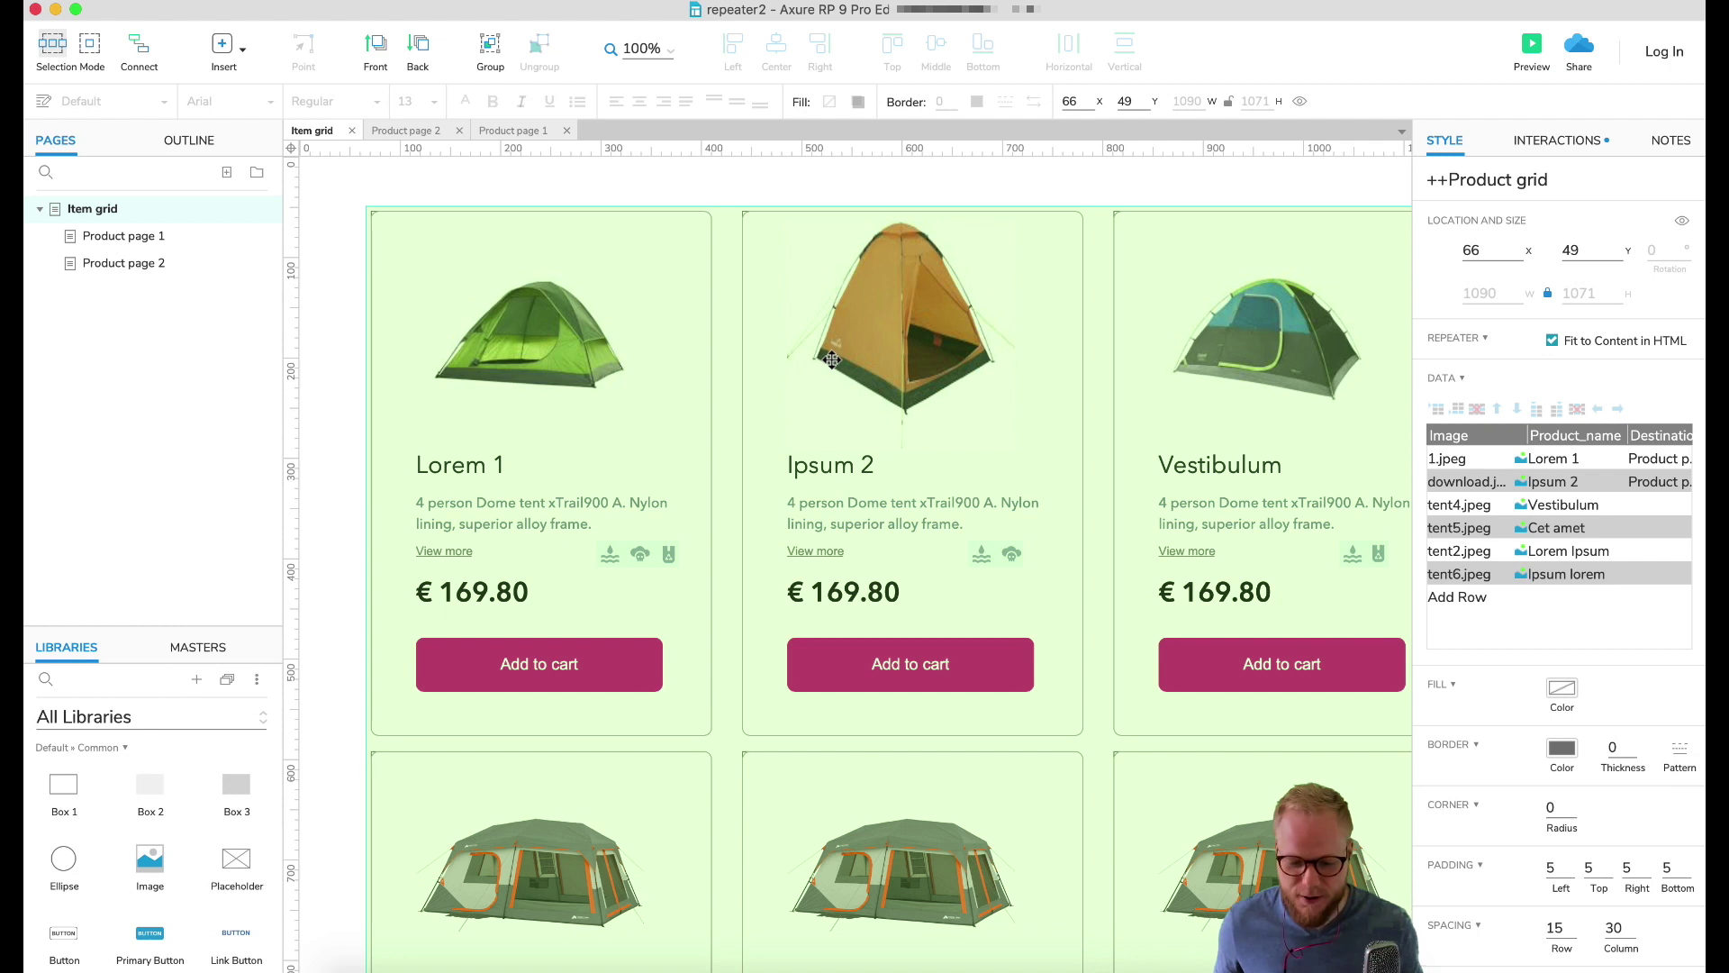
# Deselect the repeater and preview the Item grid page in the browser
pyautogui.click(1001, 185)
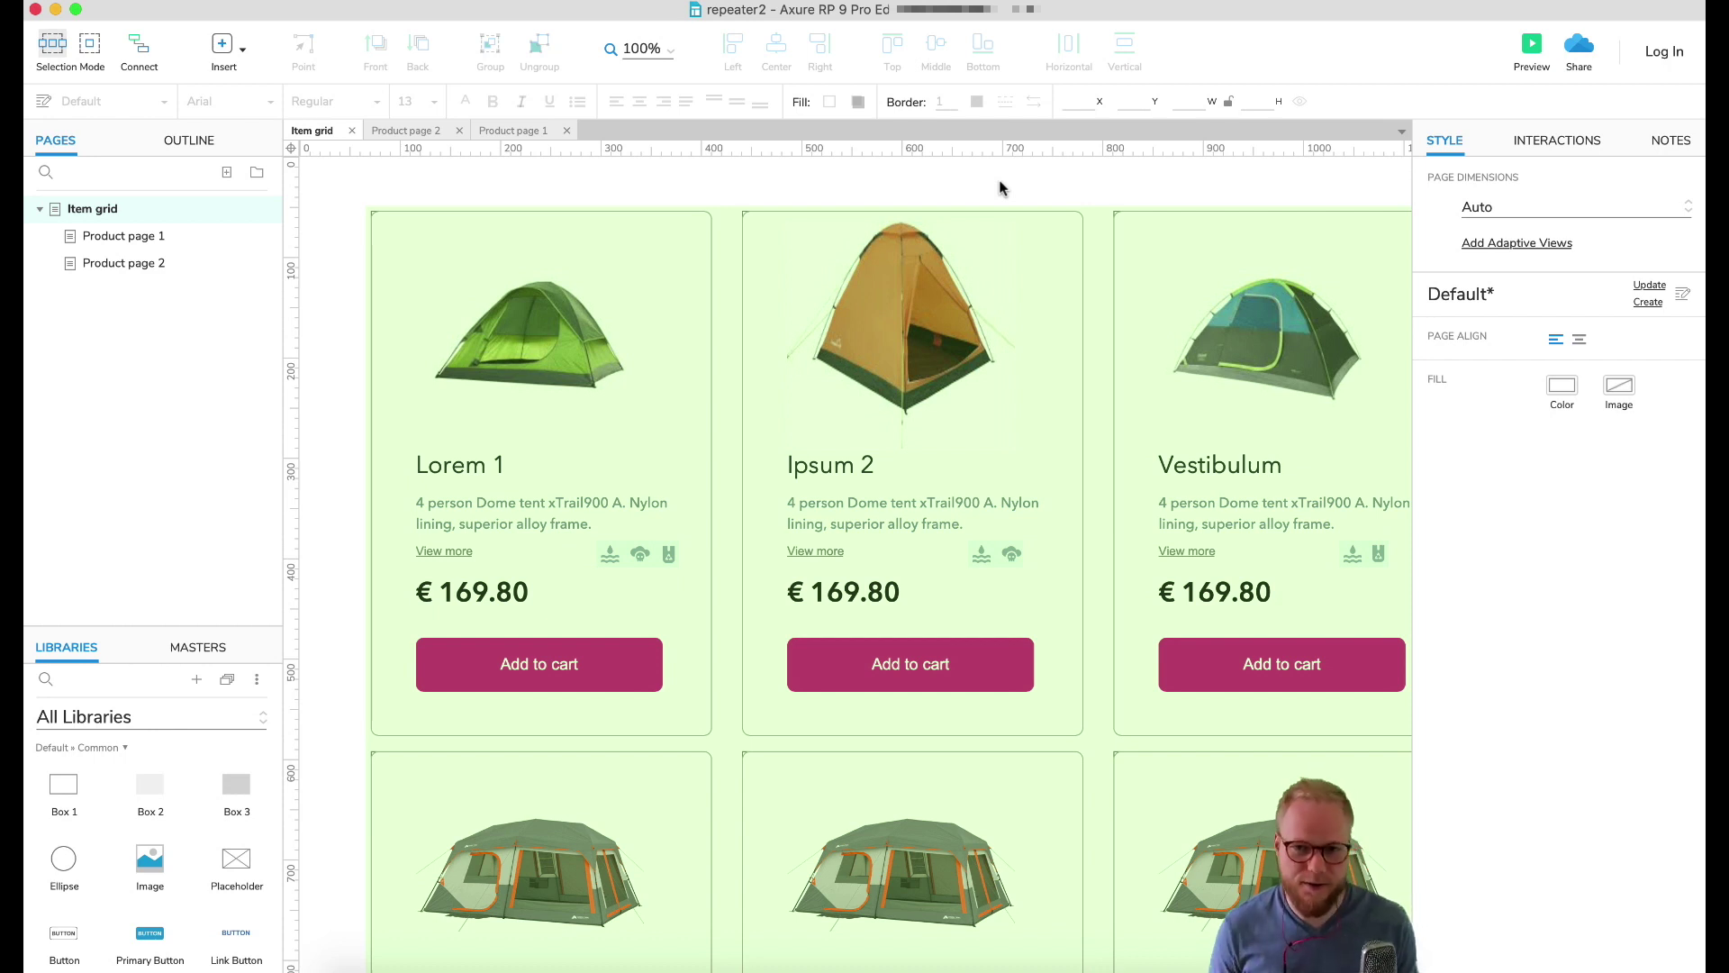
pyautogui.scroll(-1, 1003, 188)
pyautogui.click(819, 347)
pyautogui.press('super+period')
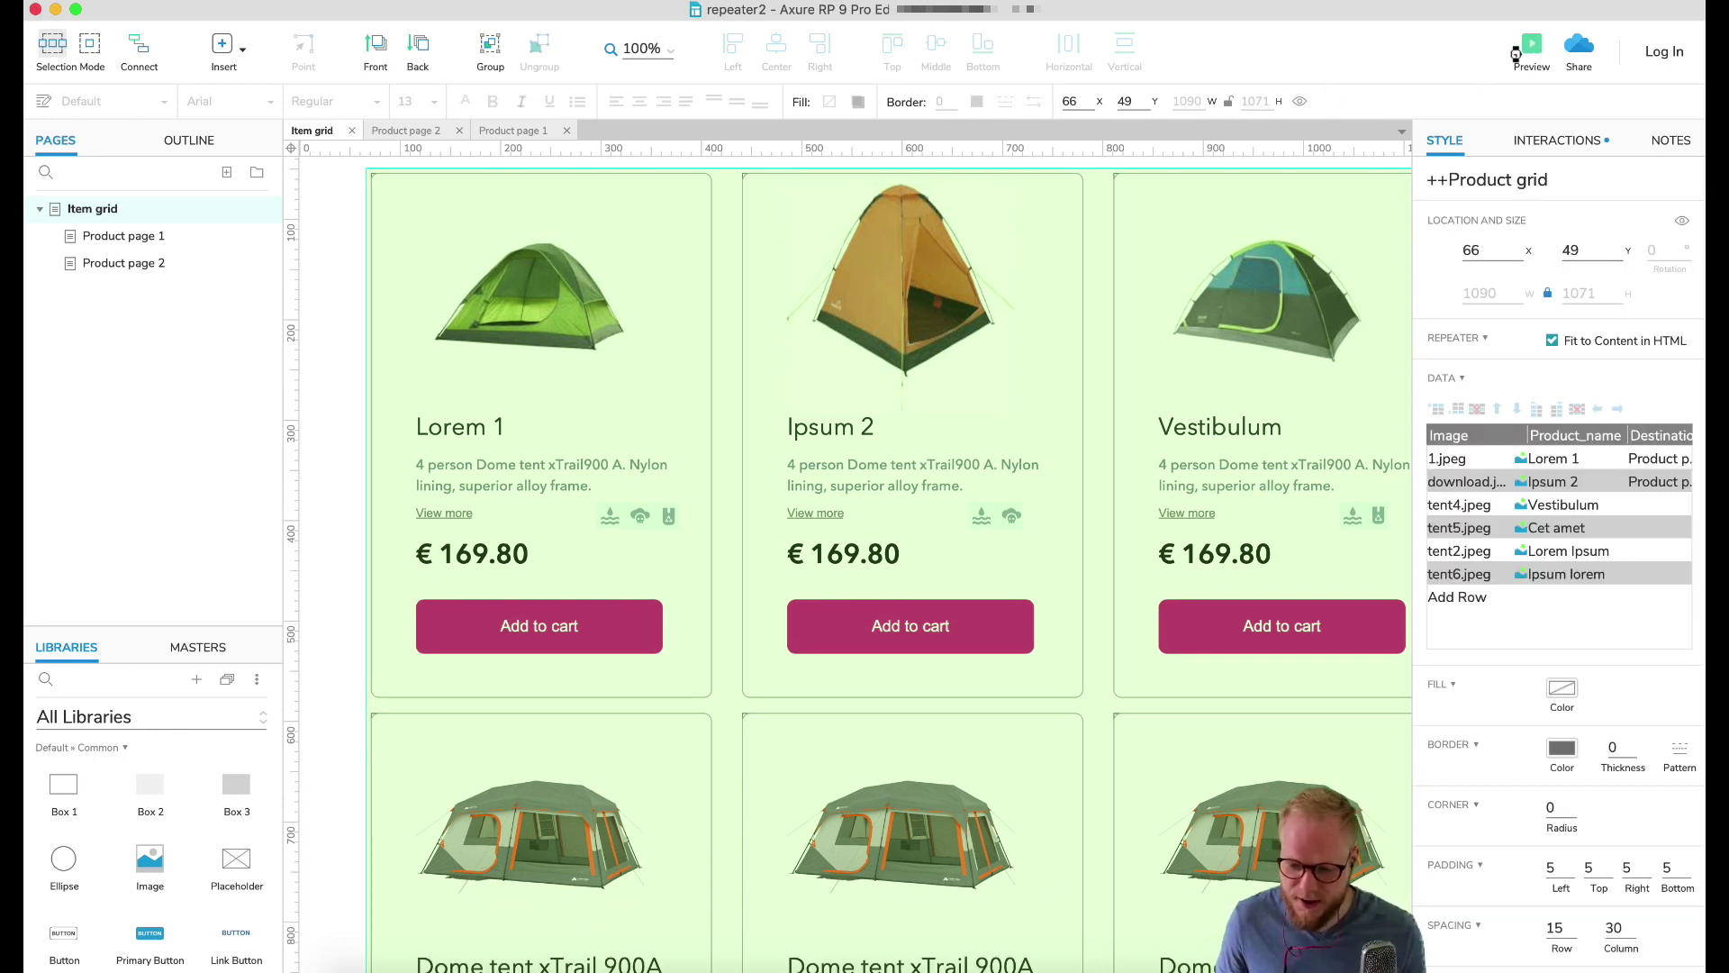
# Collapse the preview toolbar, scroll through the tent grid, and switch back to Axure
pyautogui.click(34, 99)
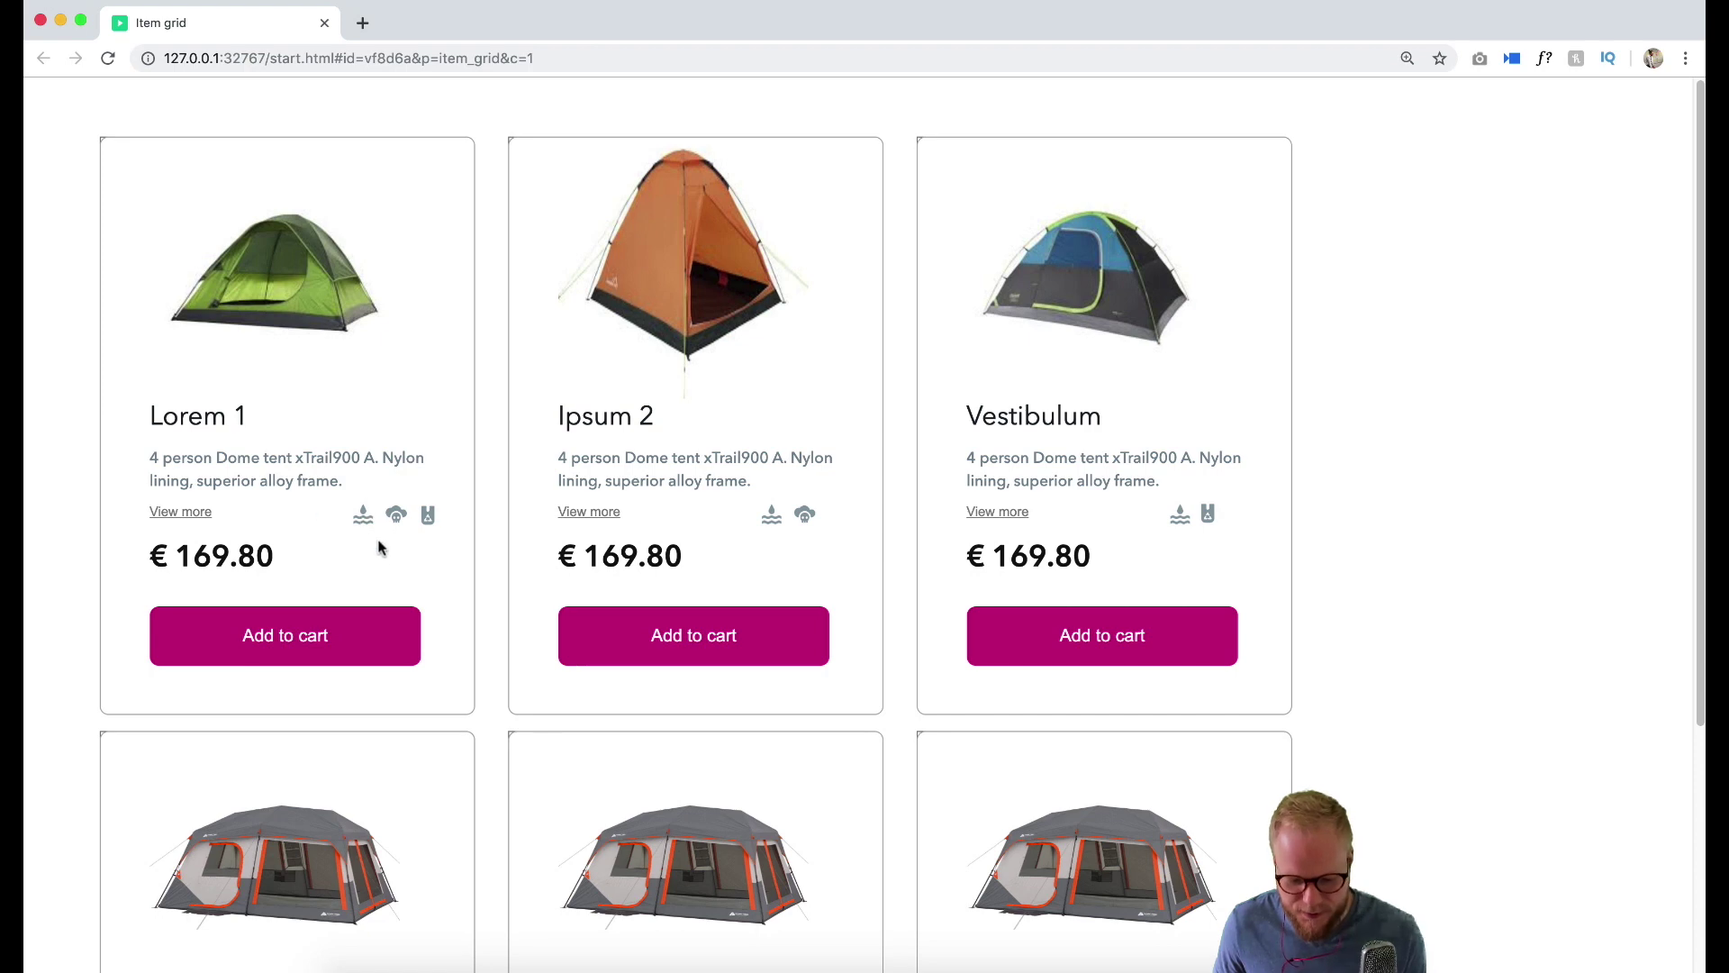
pyautogui.scroll(-5, 1031, 585)
pyautogui.press('super+Tab')
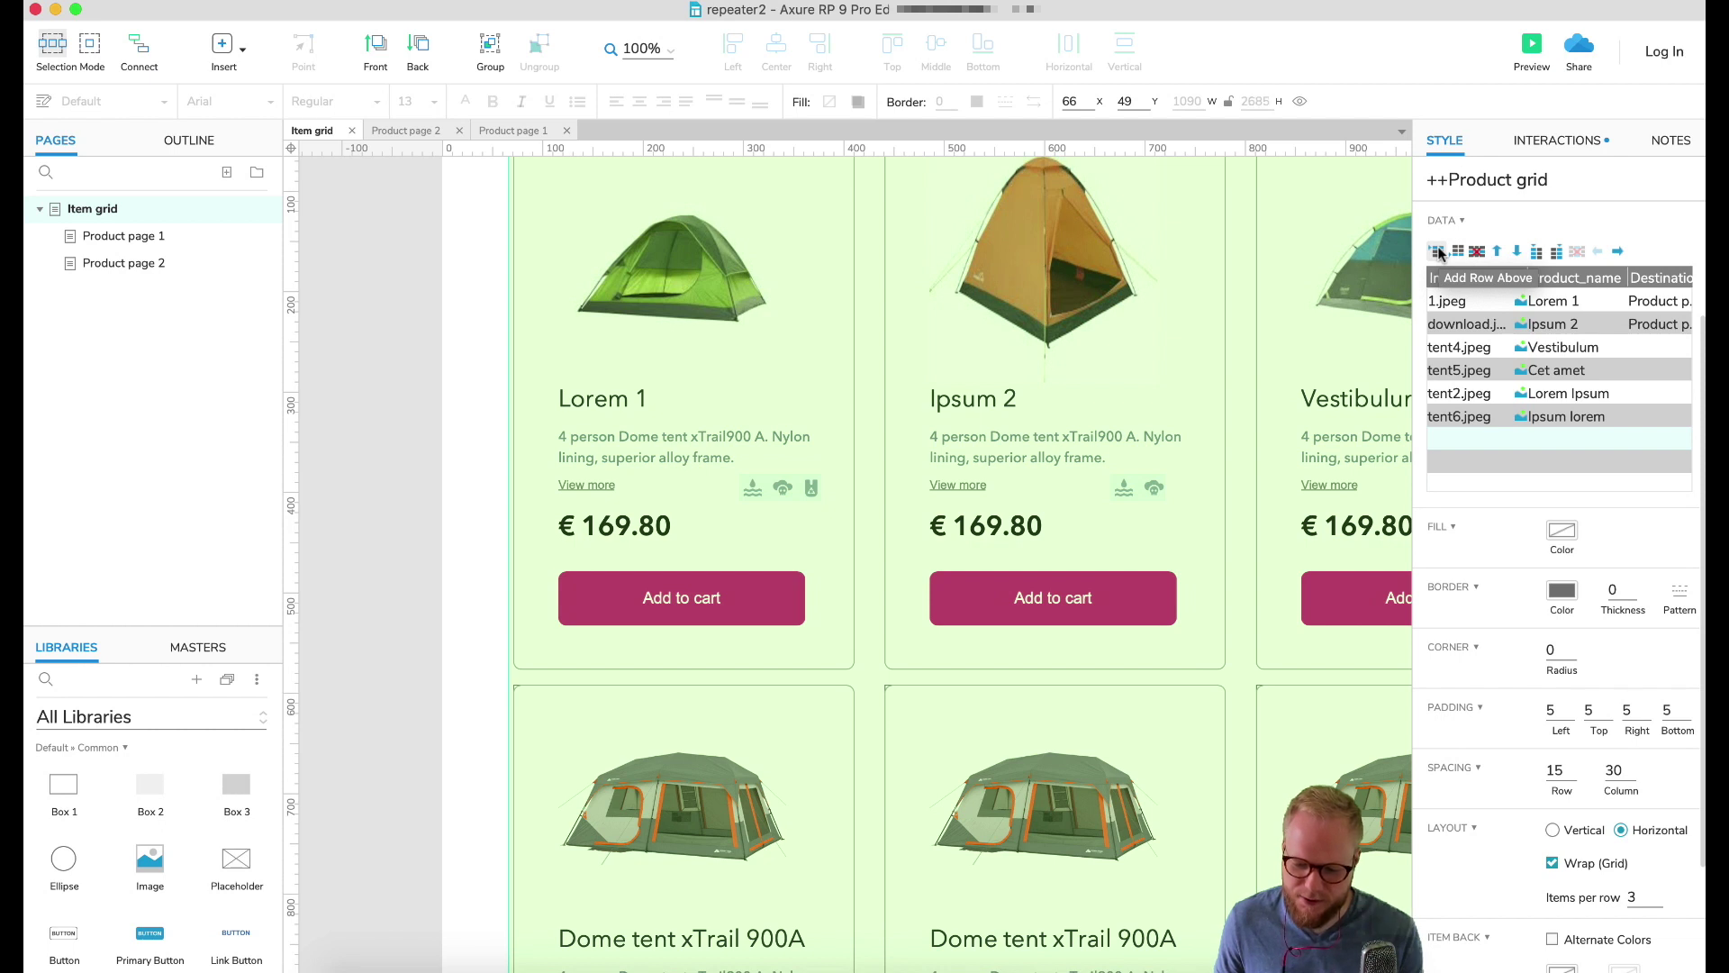
# Scroll through the tent card rows and down to the repeater's Pagination settings
pyautogui.scroll(-10, 1051, 486)
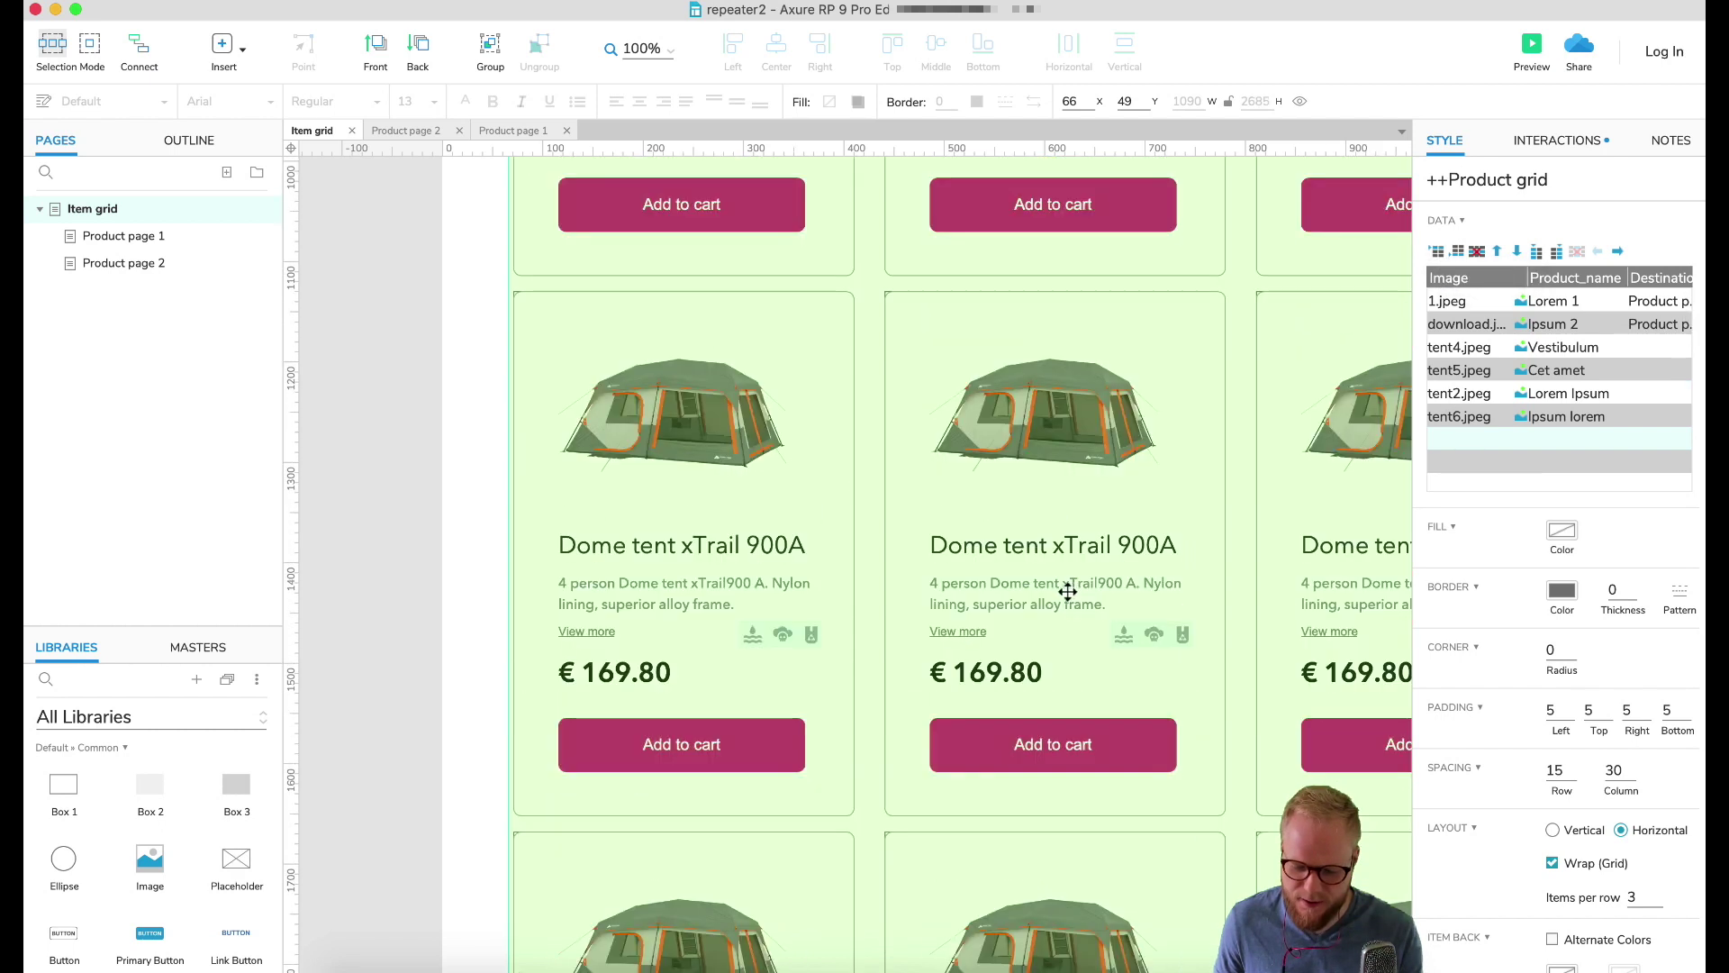
pyautogui.scroll(-3, 982, 617)
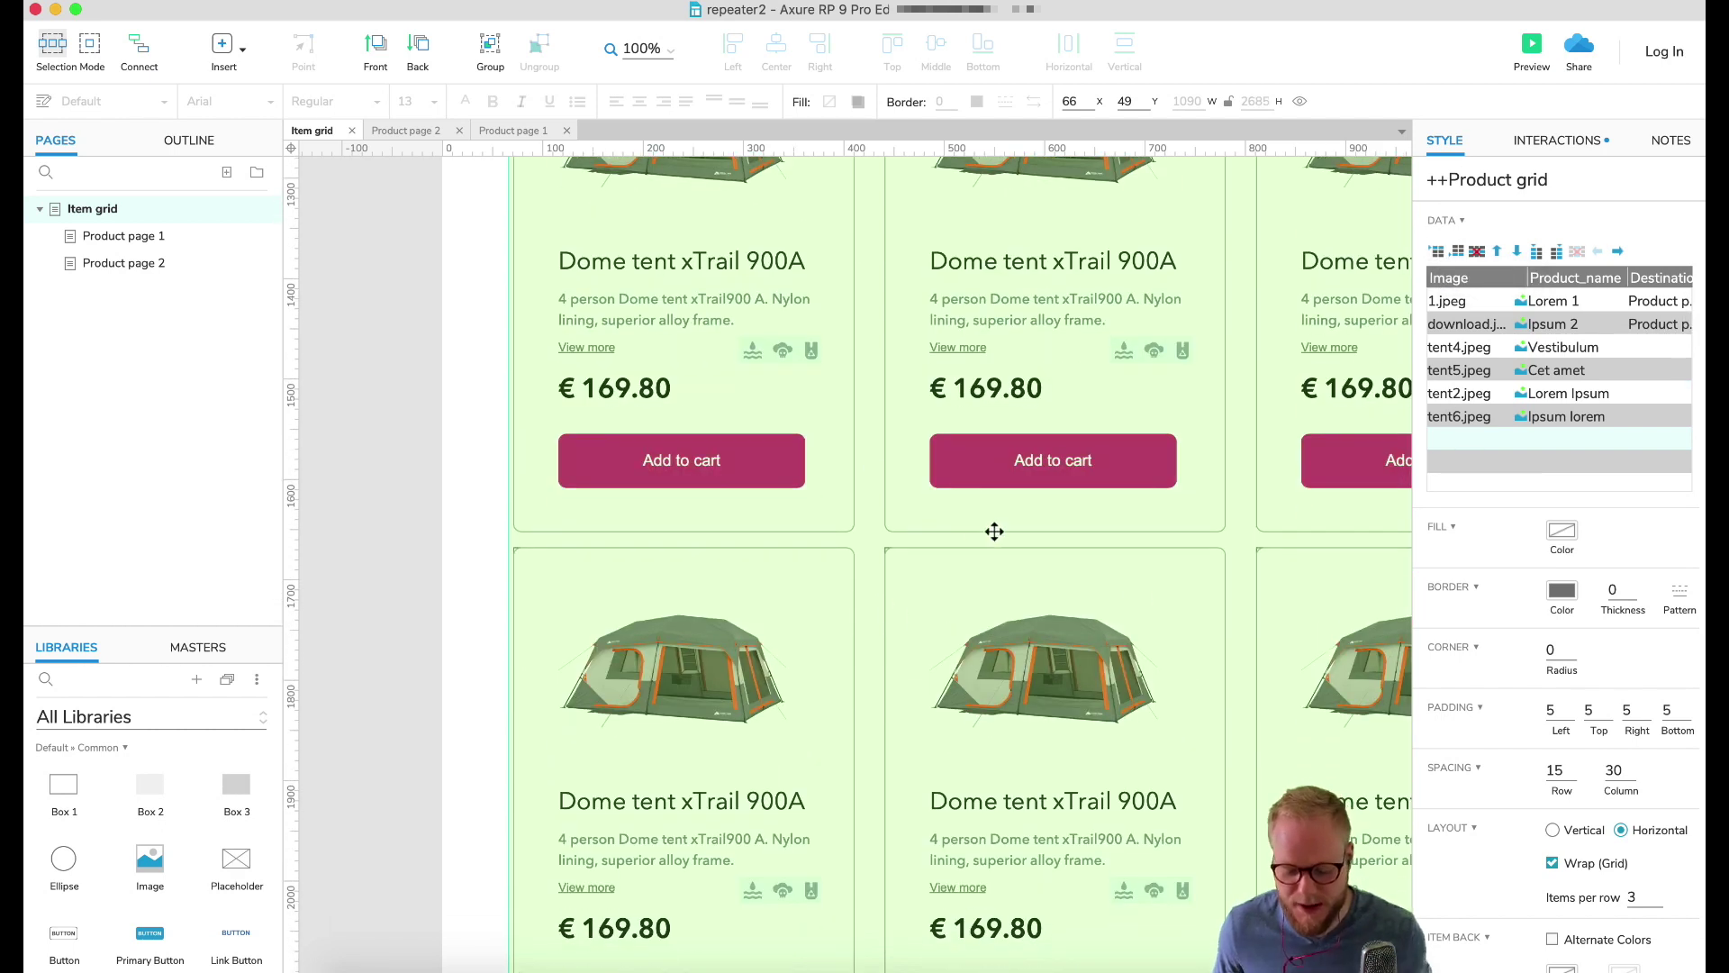
pyautogui.hscroll(2, 995, 532)
pyautogui.scroll(8, 998, 529)
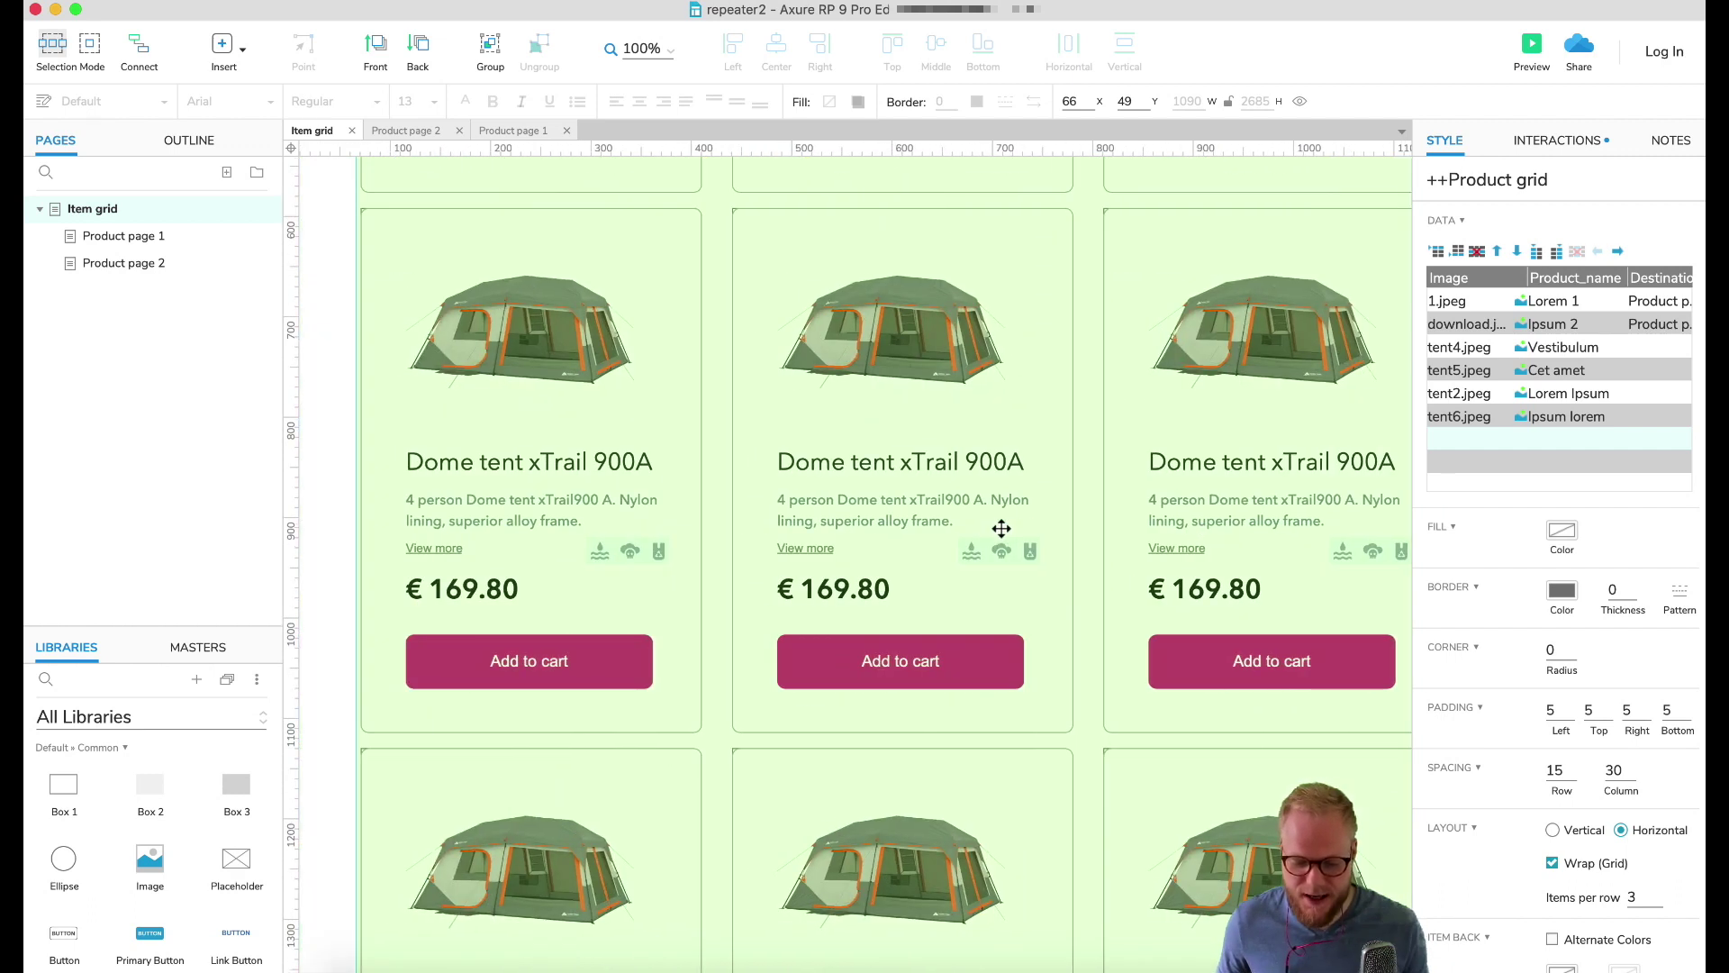
pyautogui.scroll(7, 1002, 528)
pyautogui.scroll(-4, 1007, 380)
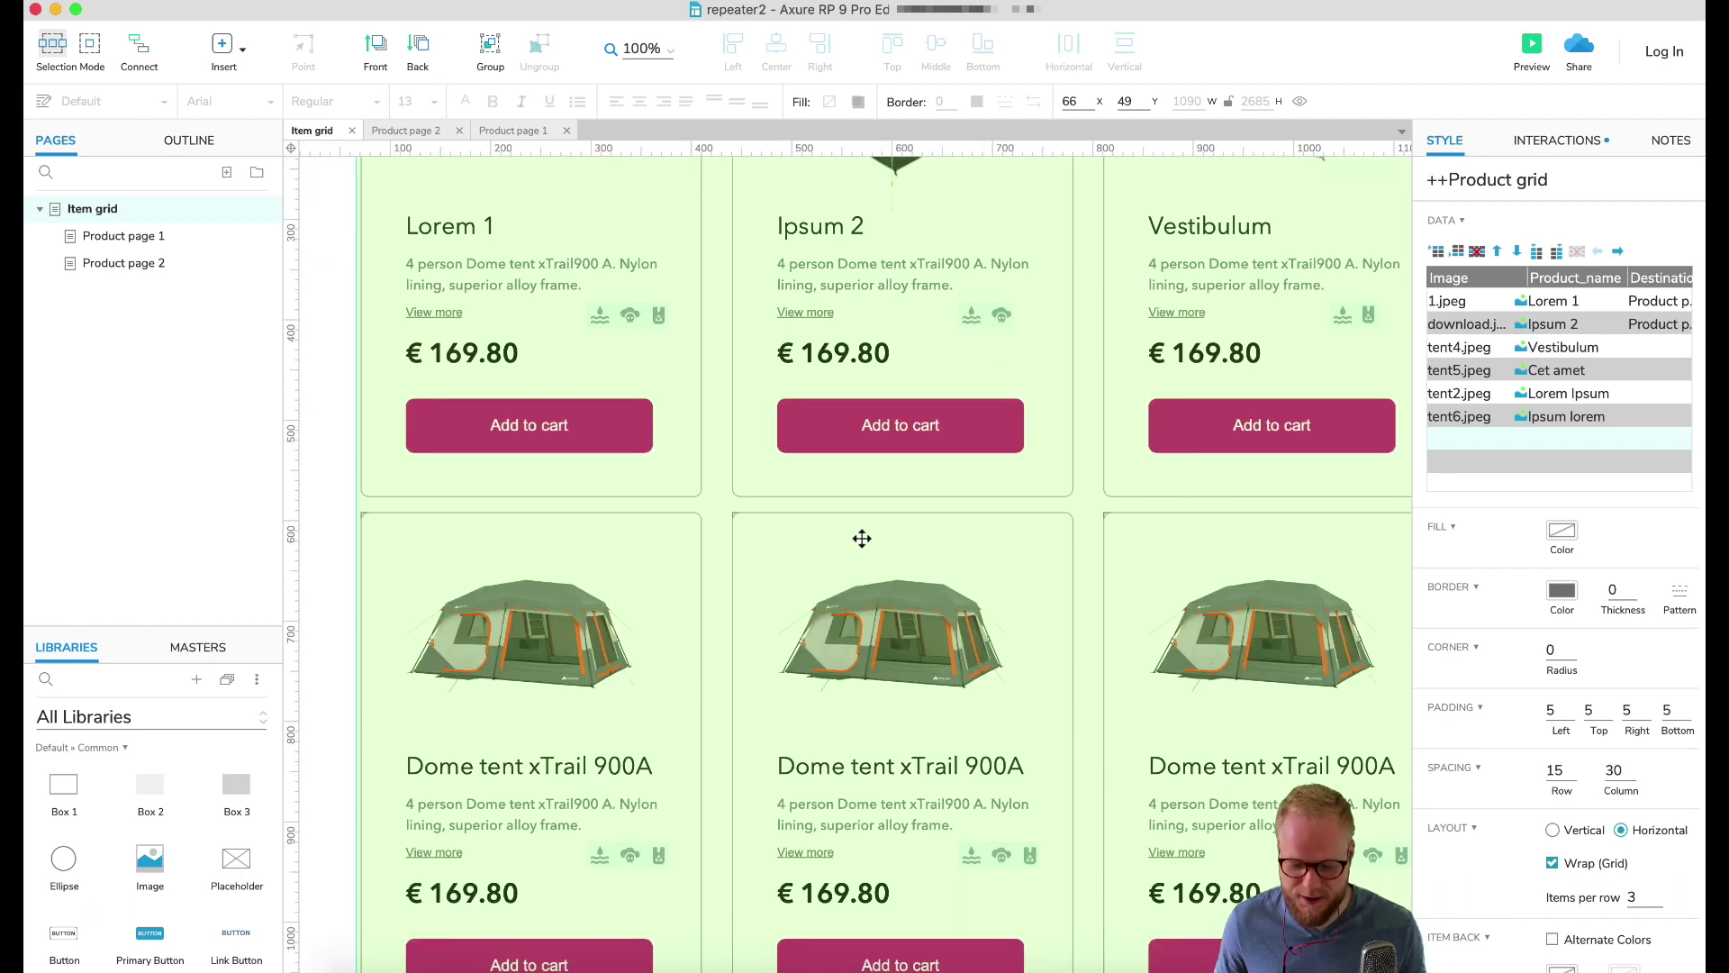
pyautogui.scroll(-1, 1171, 610)
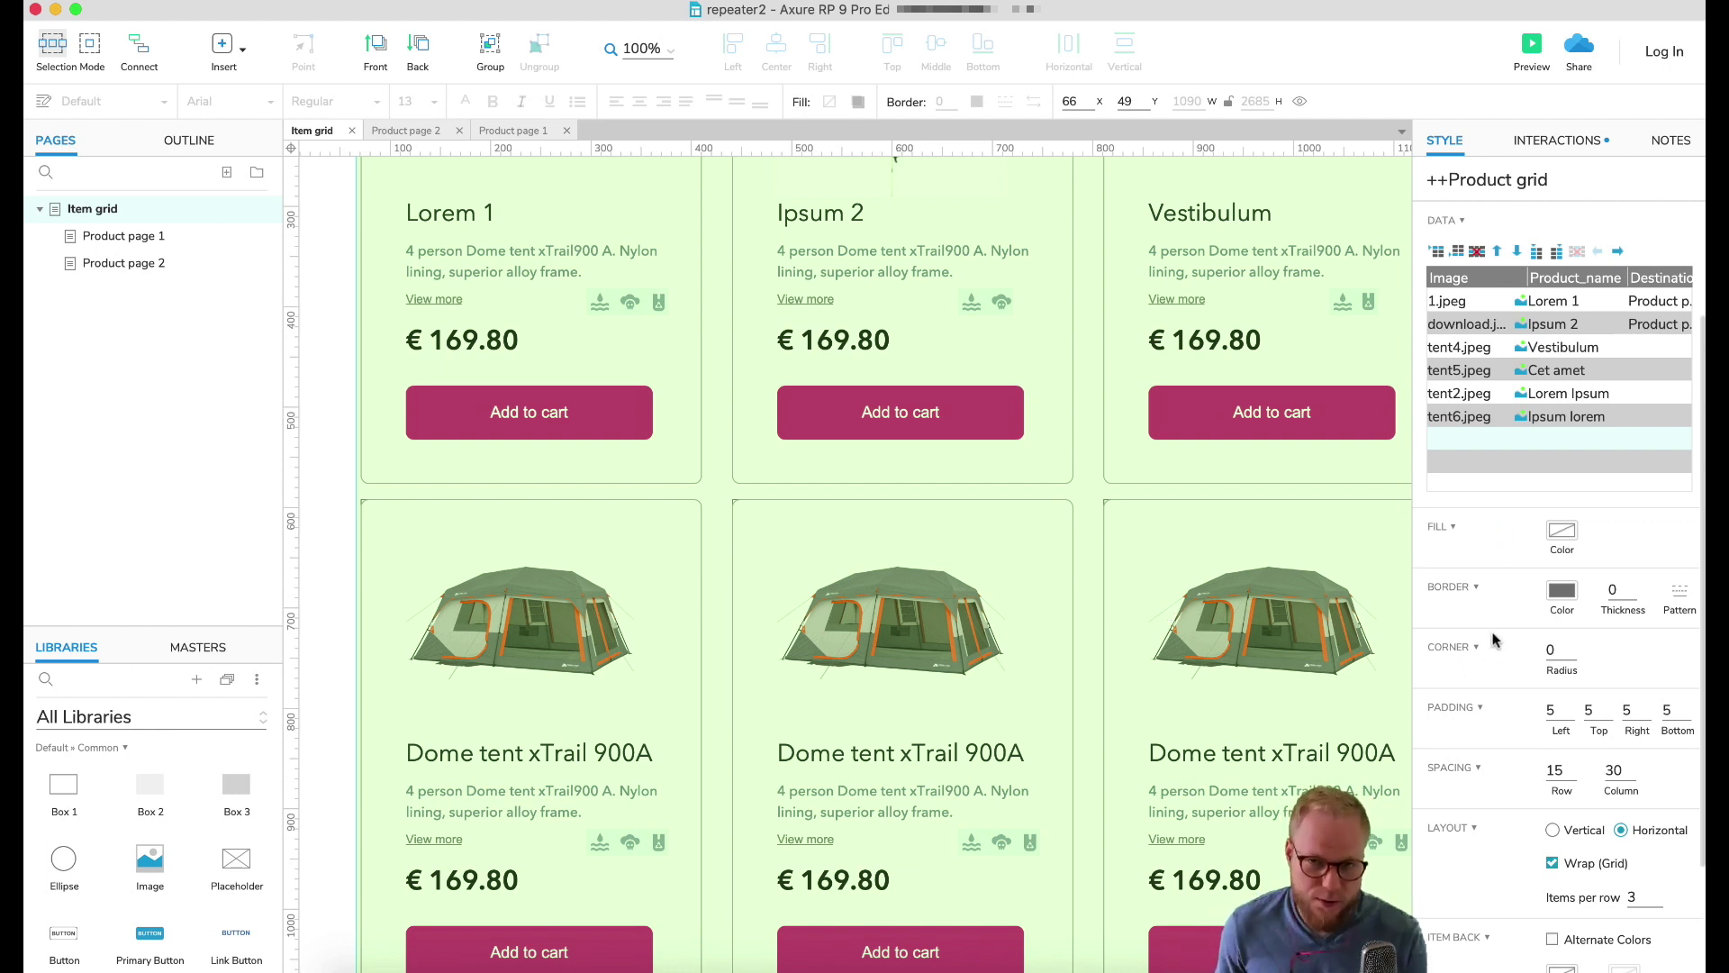
pyautogui.scroll(-3, 1496, 631)
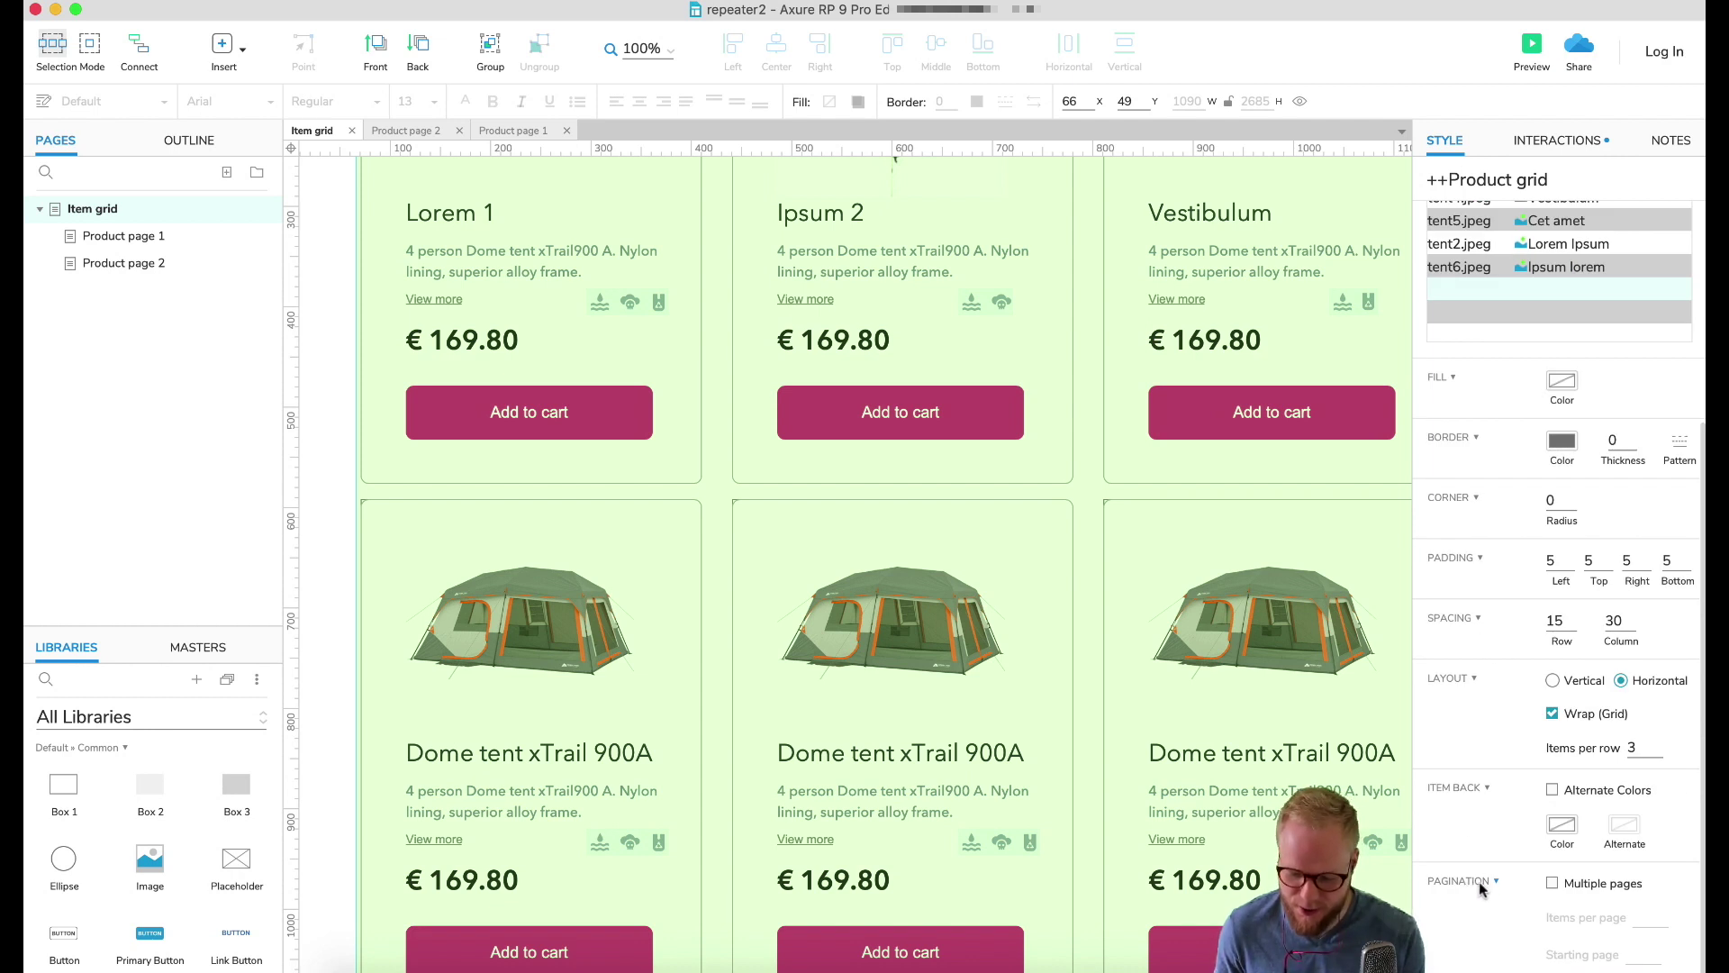
# Turn on Multiple pages for the repeater with 6 items per page
pyautogui.click(1553, 884)
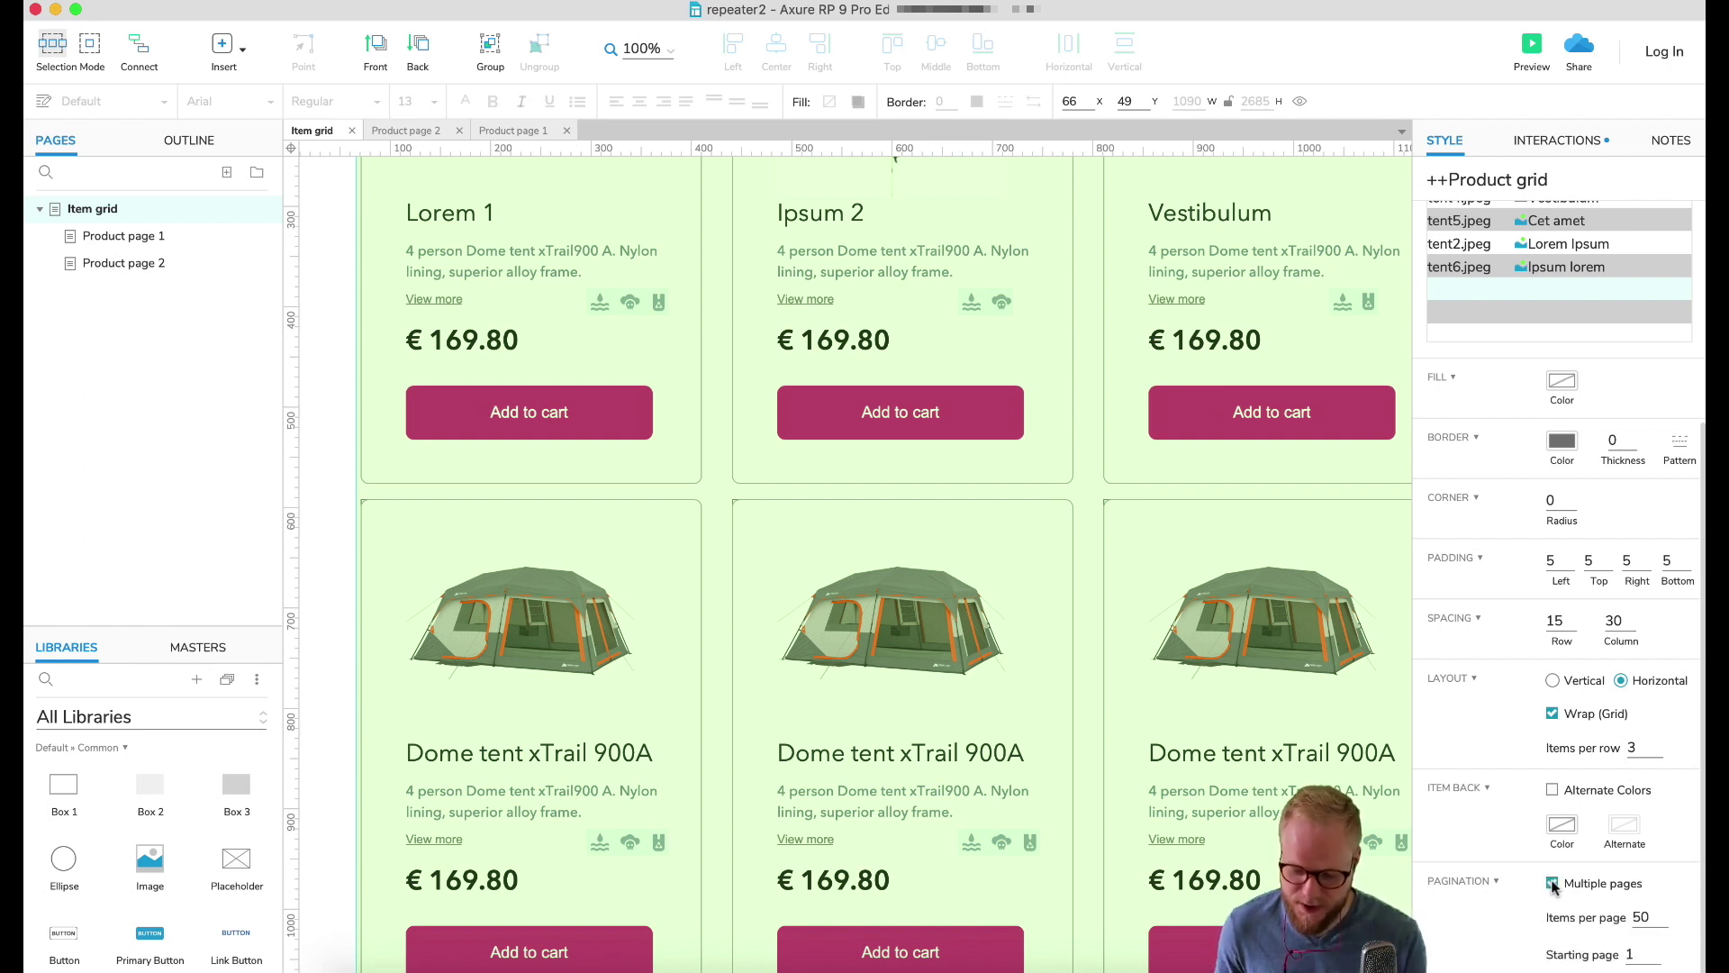
pyautogui.doubleClick(1629, 915)
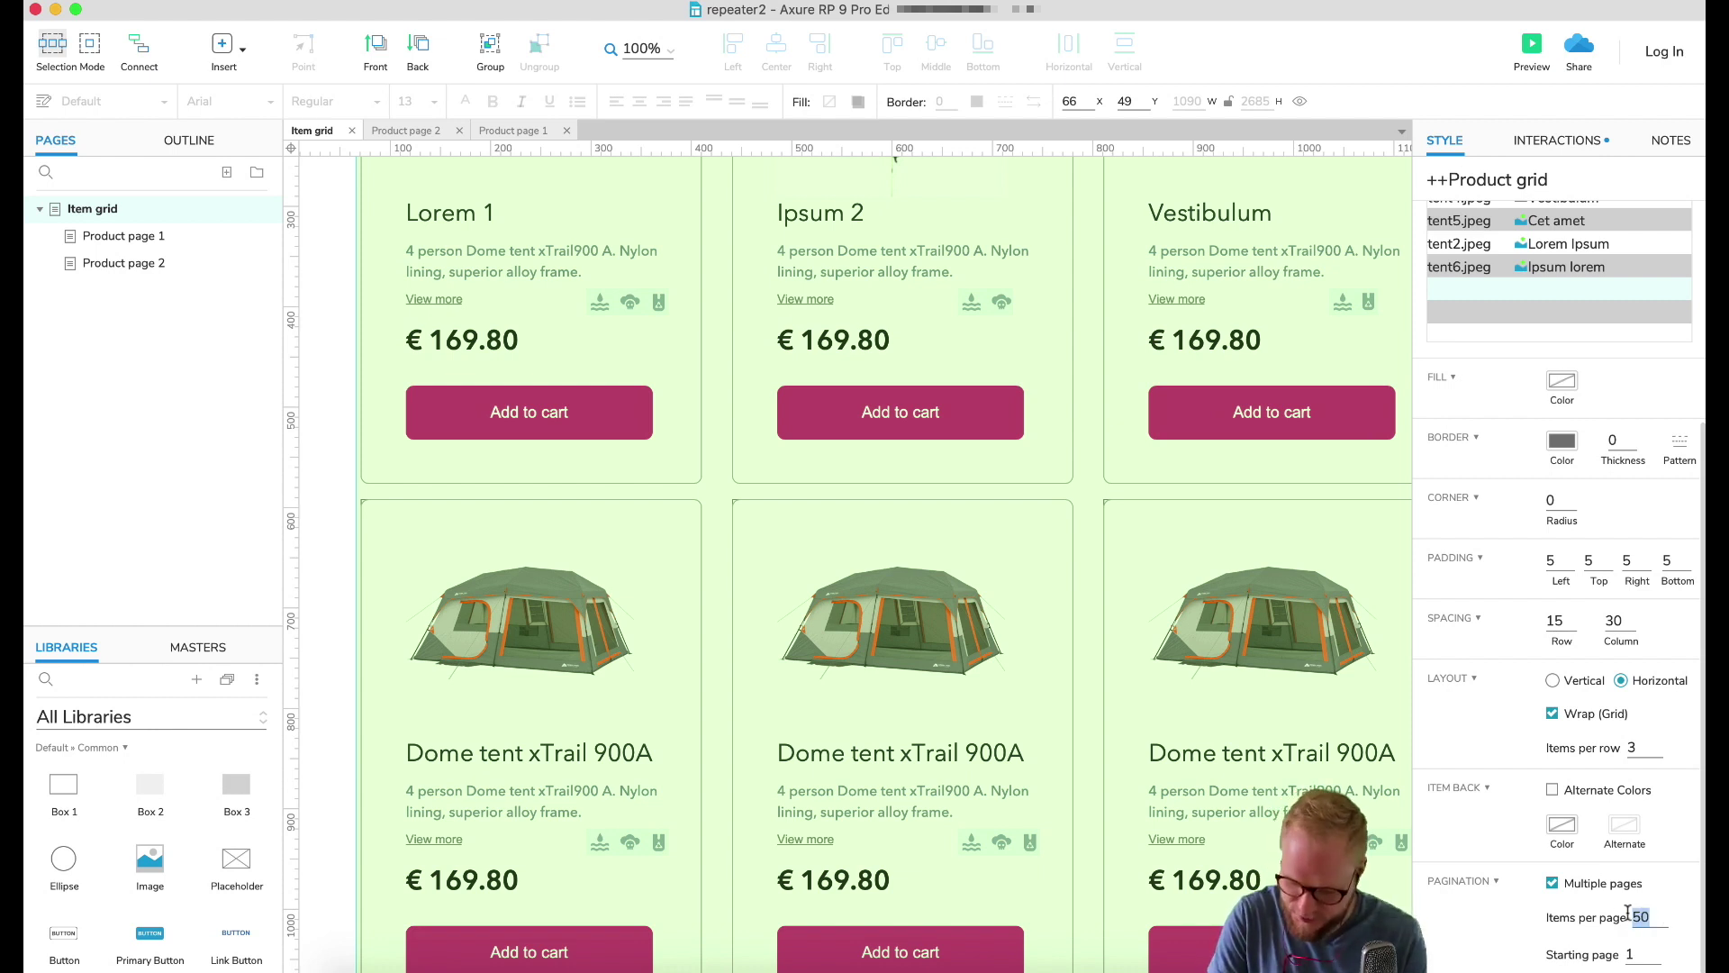
pyautogui.write('6')
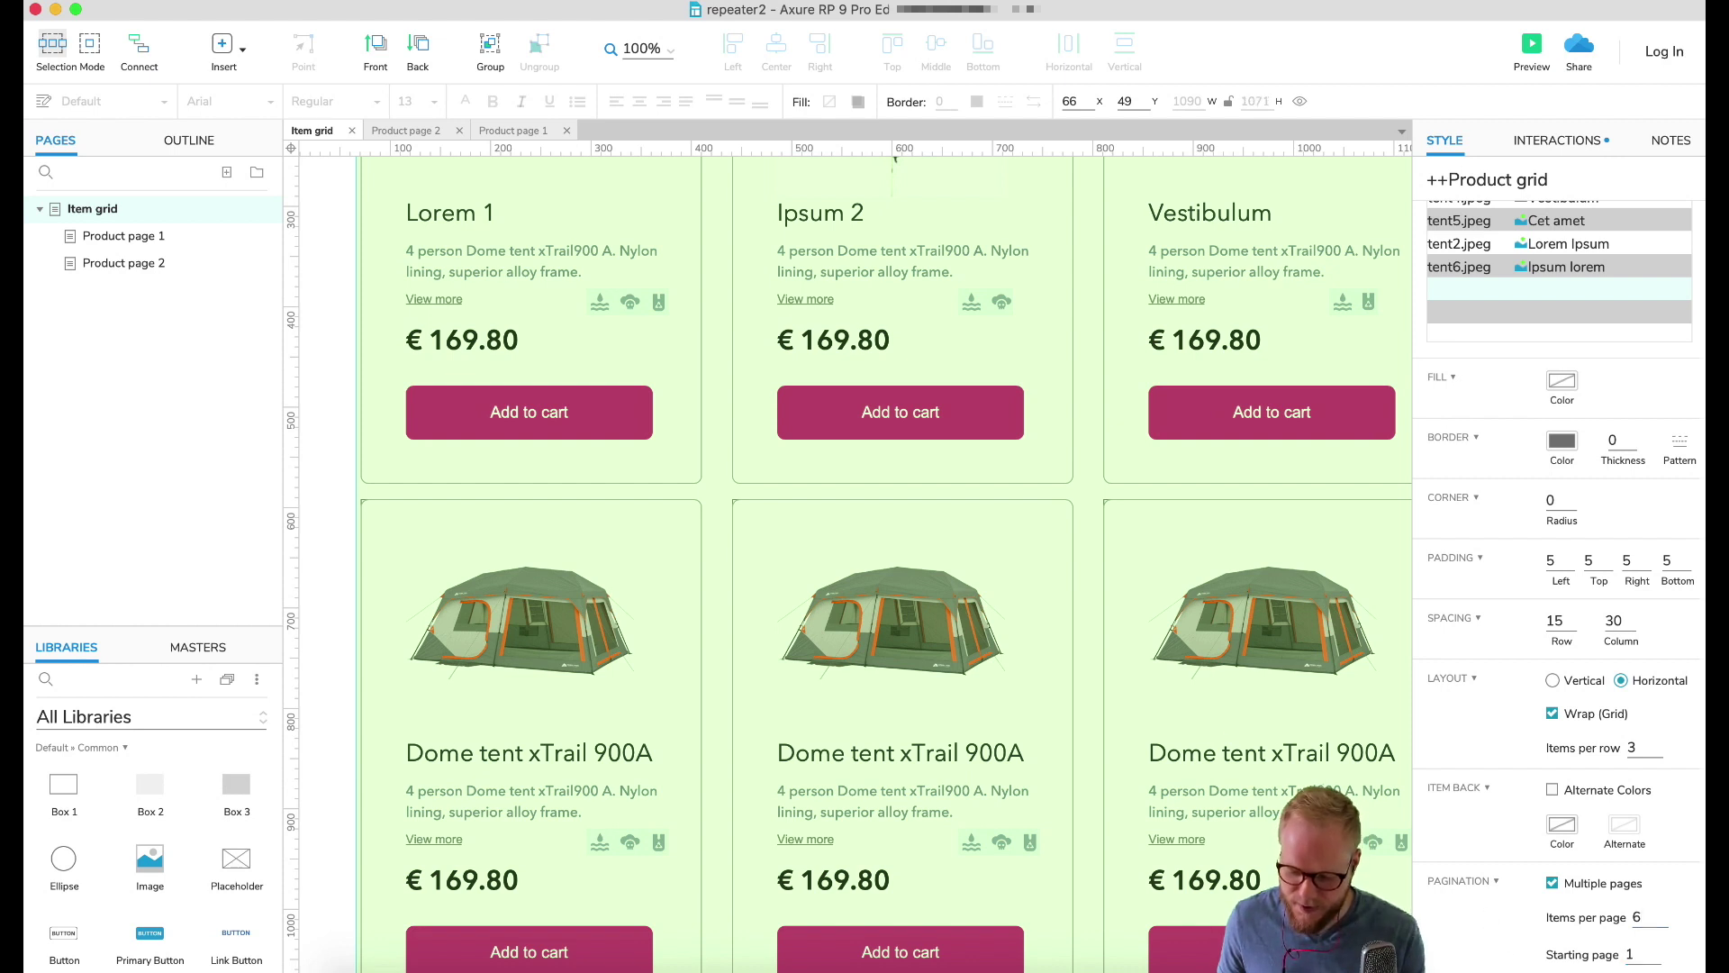
pyautogui.scroll(-2, 1213, 734)
pyautogui.scroll(6, 1213, 733)
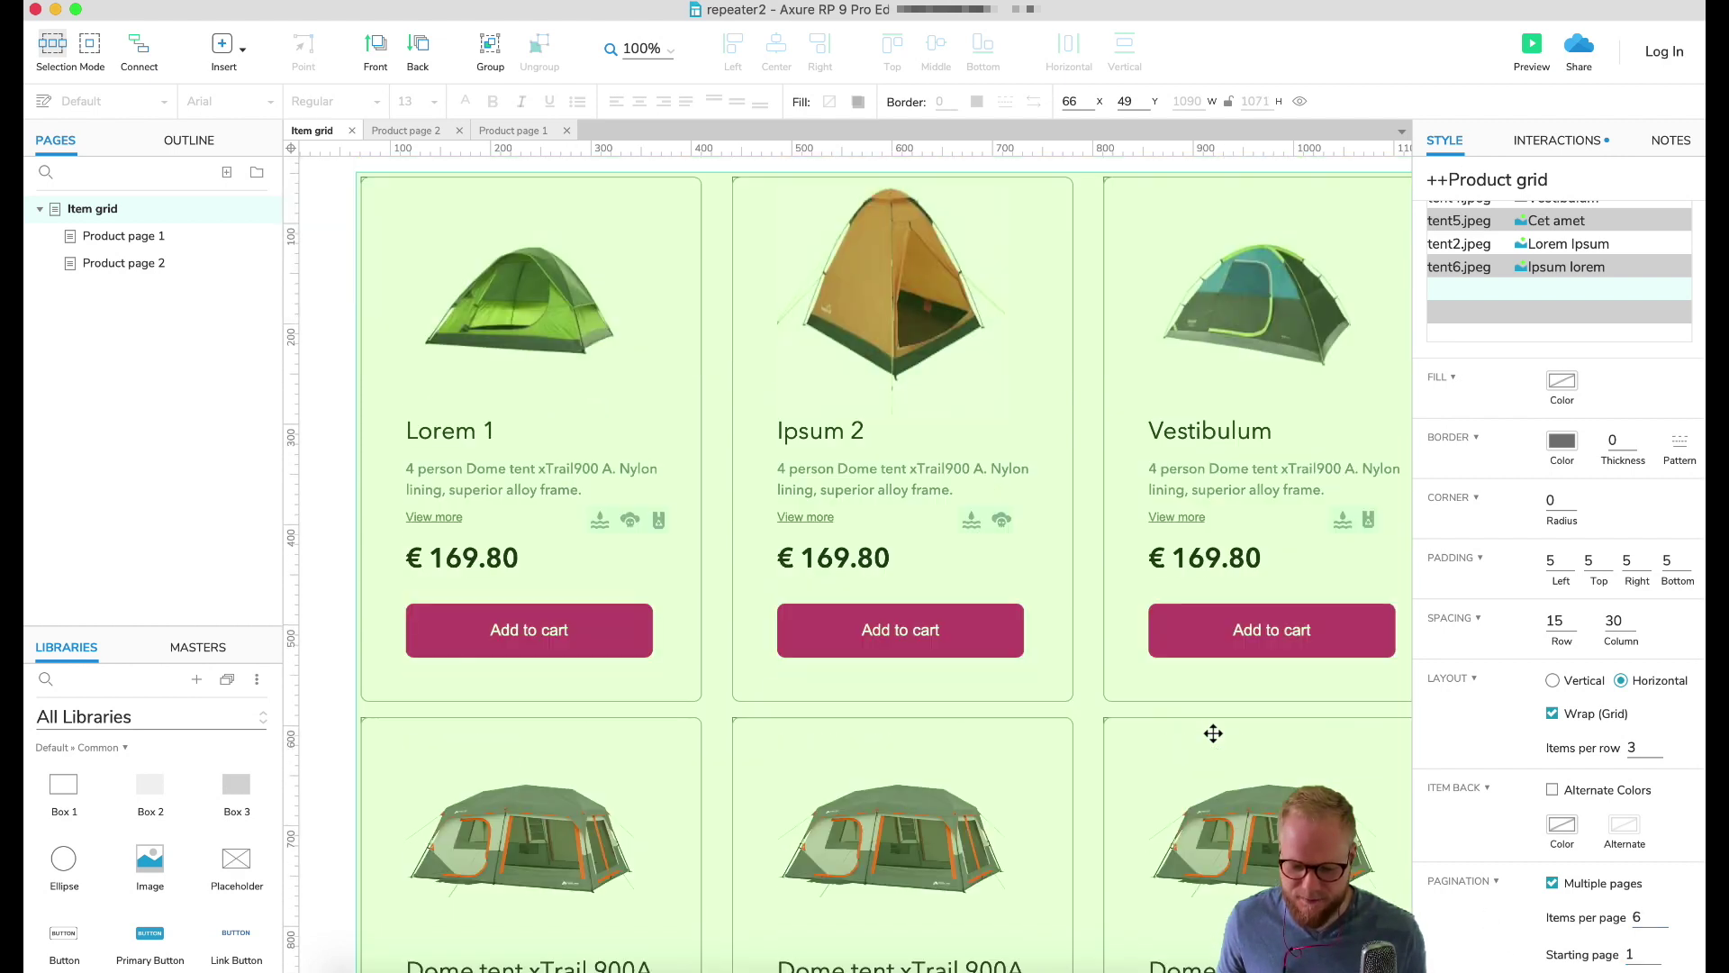
pyautogui.scroll(-3, 1213, 734)
pyautogui.scroll(-5, 1214, 734)
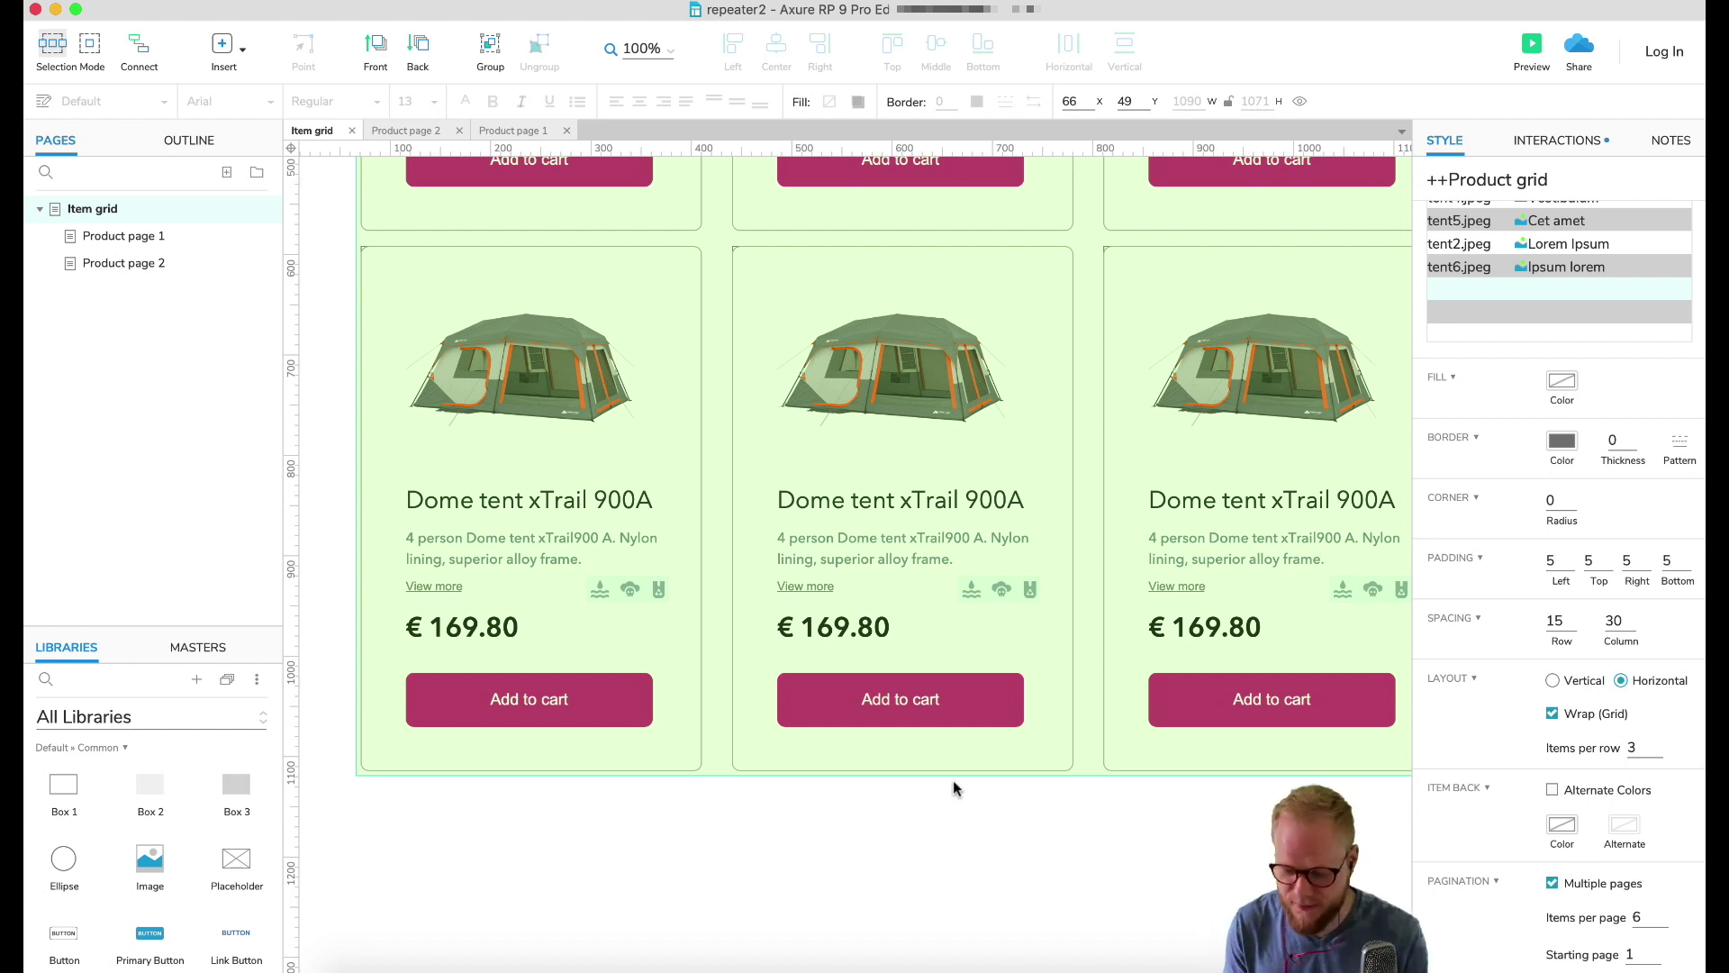
pyautogui.scroll(-3, 953, 780)
# Move the page number text next to the 'Page:' label below the grid
pyautogui.click(753, 762)
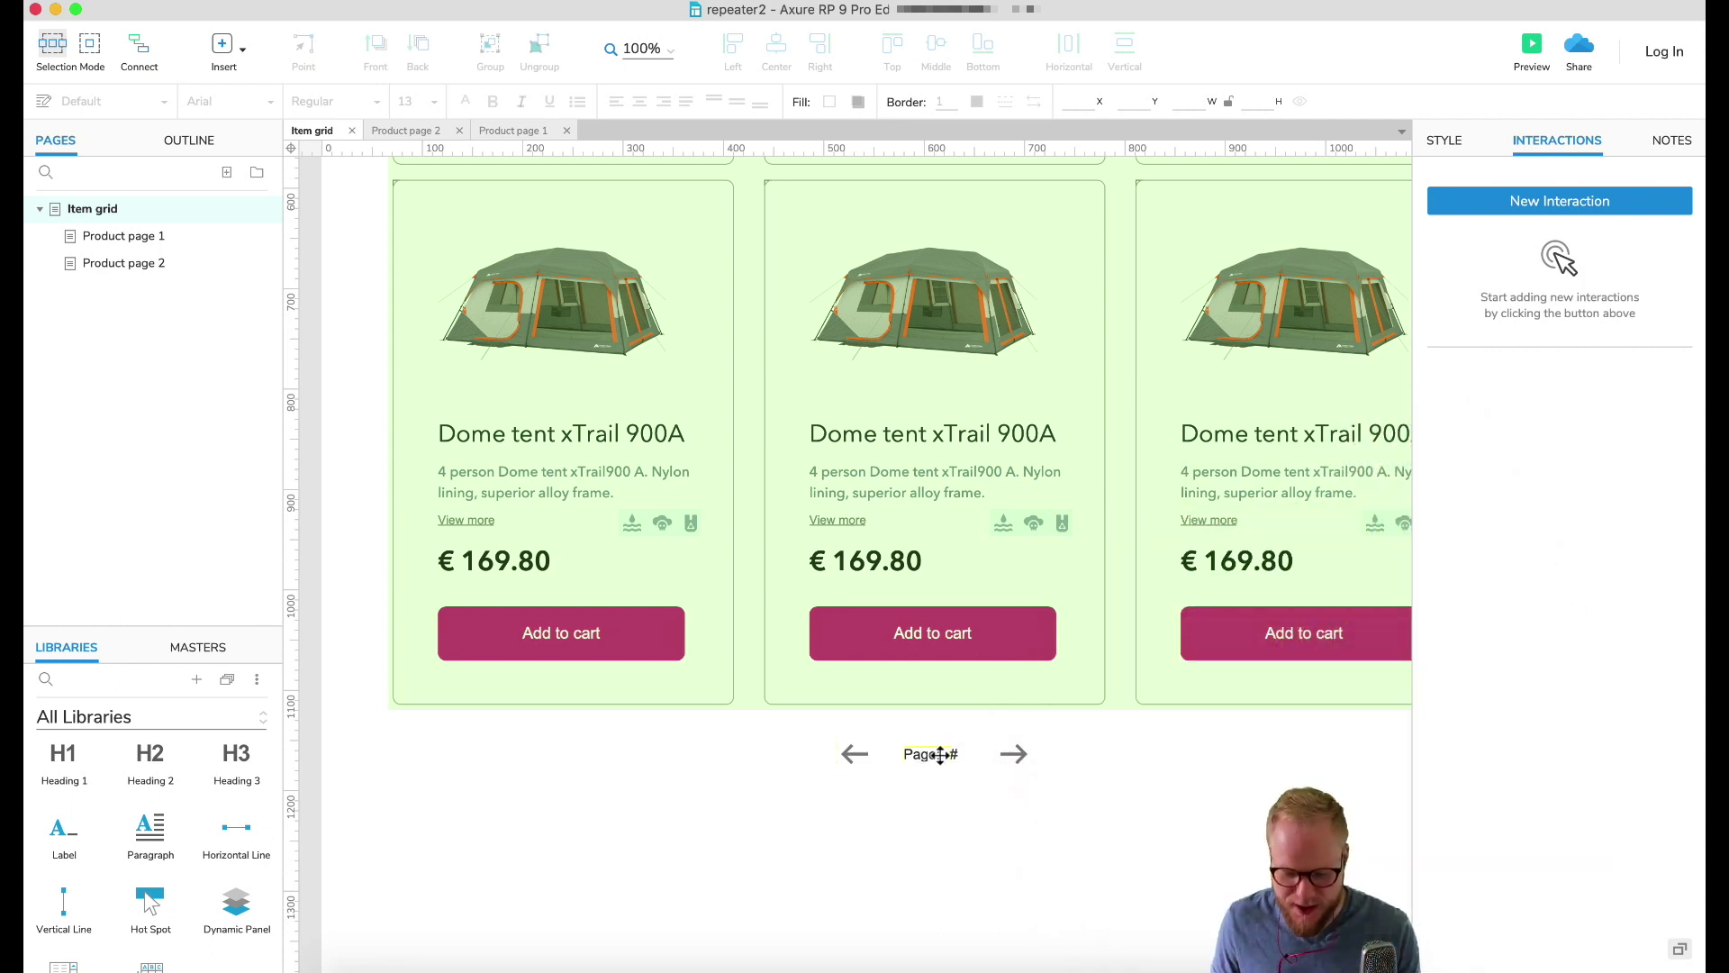
pyautogui.moveTo(936, 754); pyautogui.dragTo(962, 762)
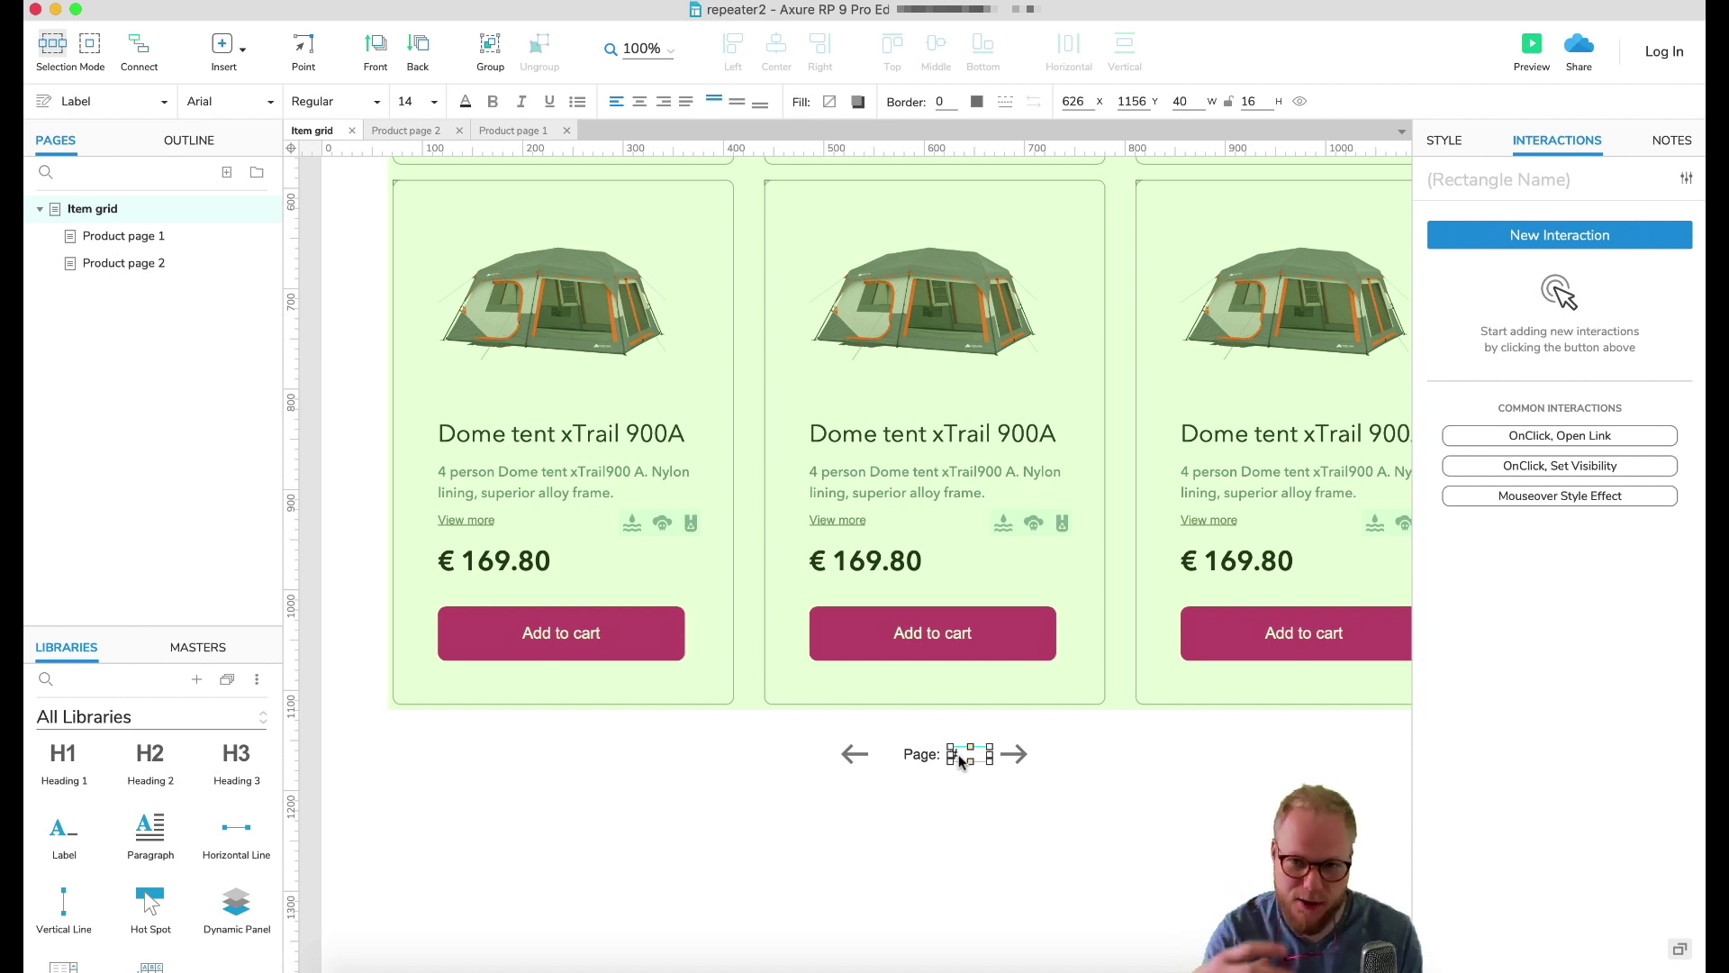
pyautogui.scroll(-5, 962, 761)
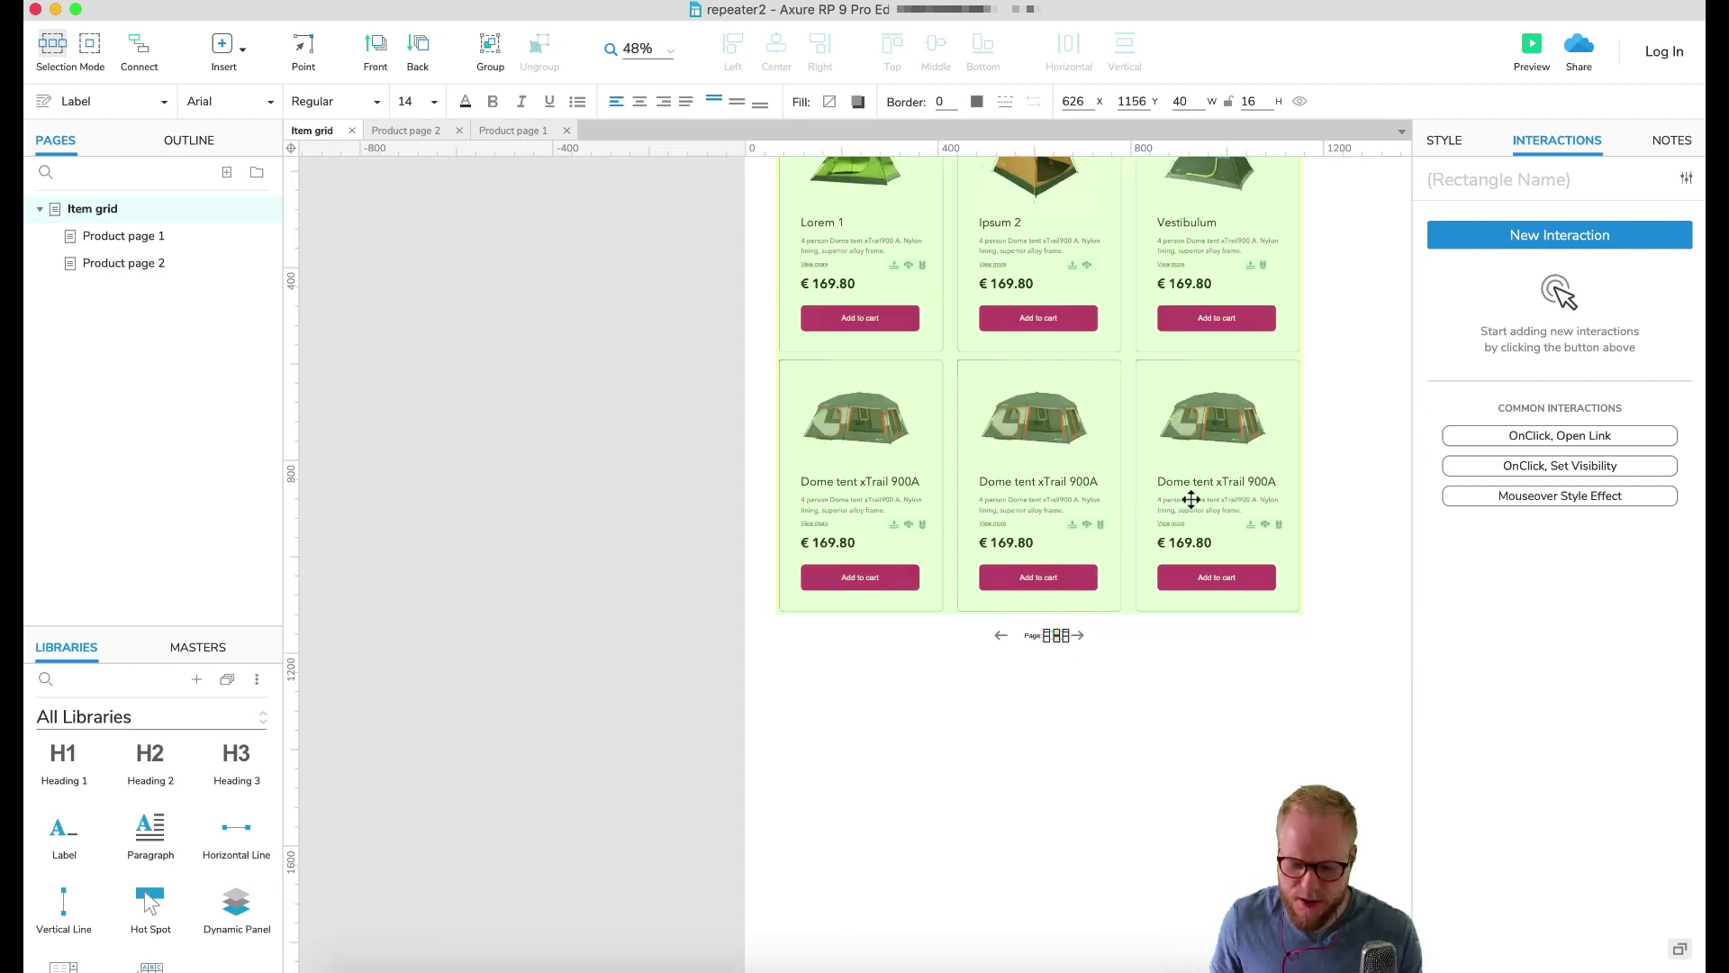
pyautogui.scroll(3, 1189, 495)
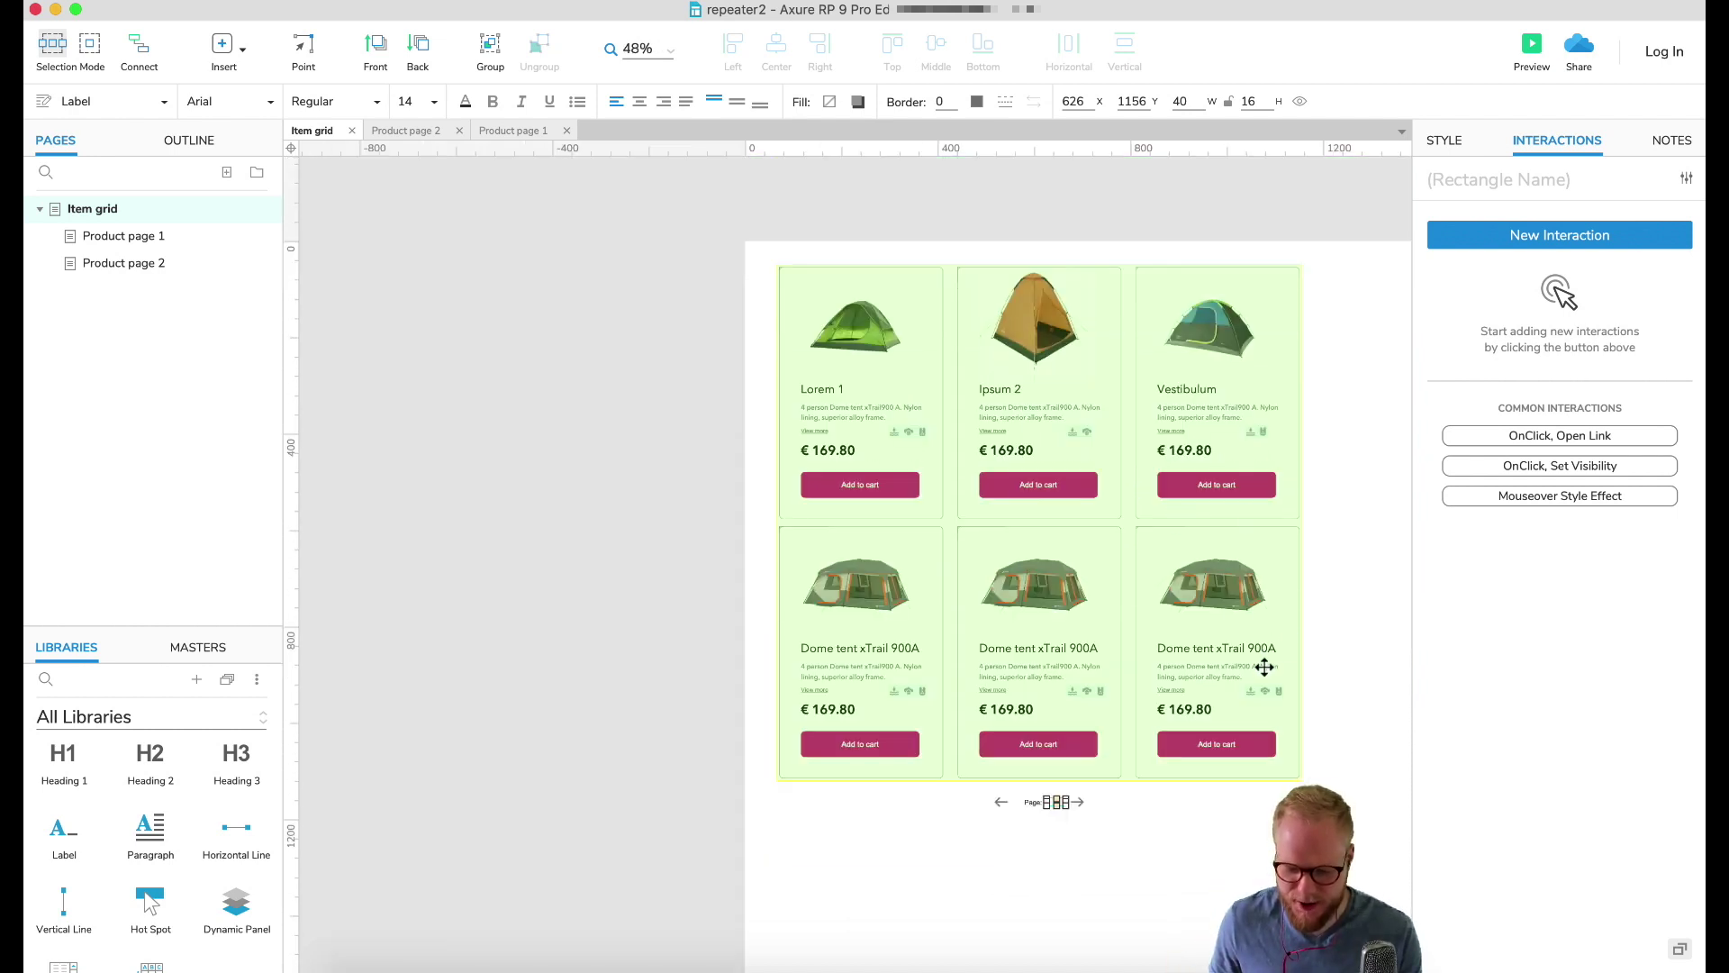
pyautogui.scroll(-1, 1255, 825)
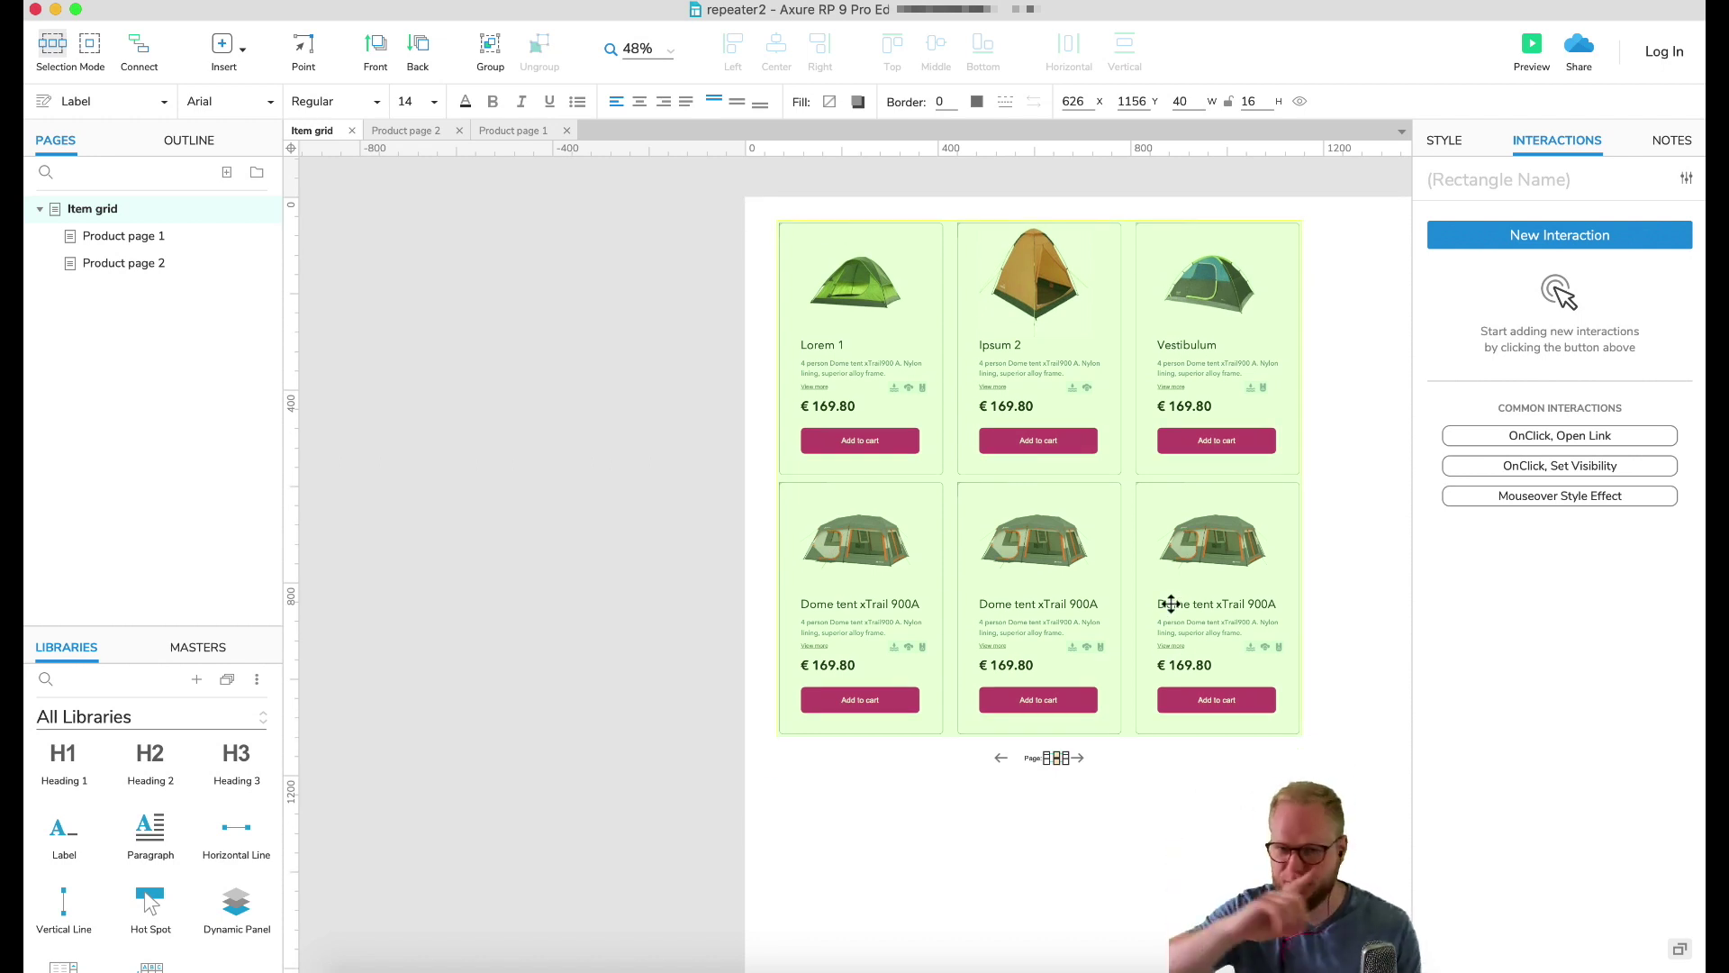
pyautogui.click(1104, 822)
# Give the forward arrow an OnClick Set Current Page action: Product grid, page 2
pyautogui.scroll(1, 1254, 783)
pyautogui.scroll(3, 1279, 784)
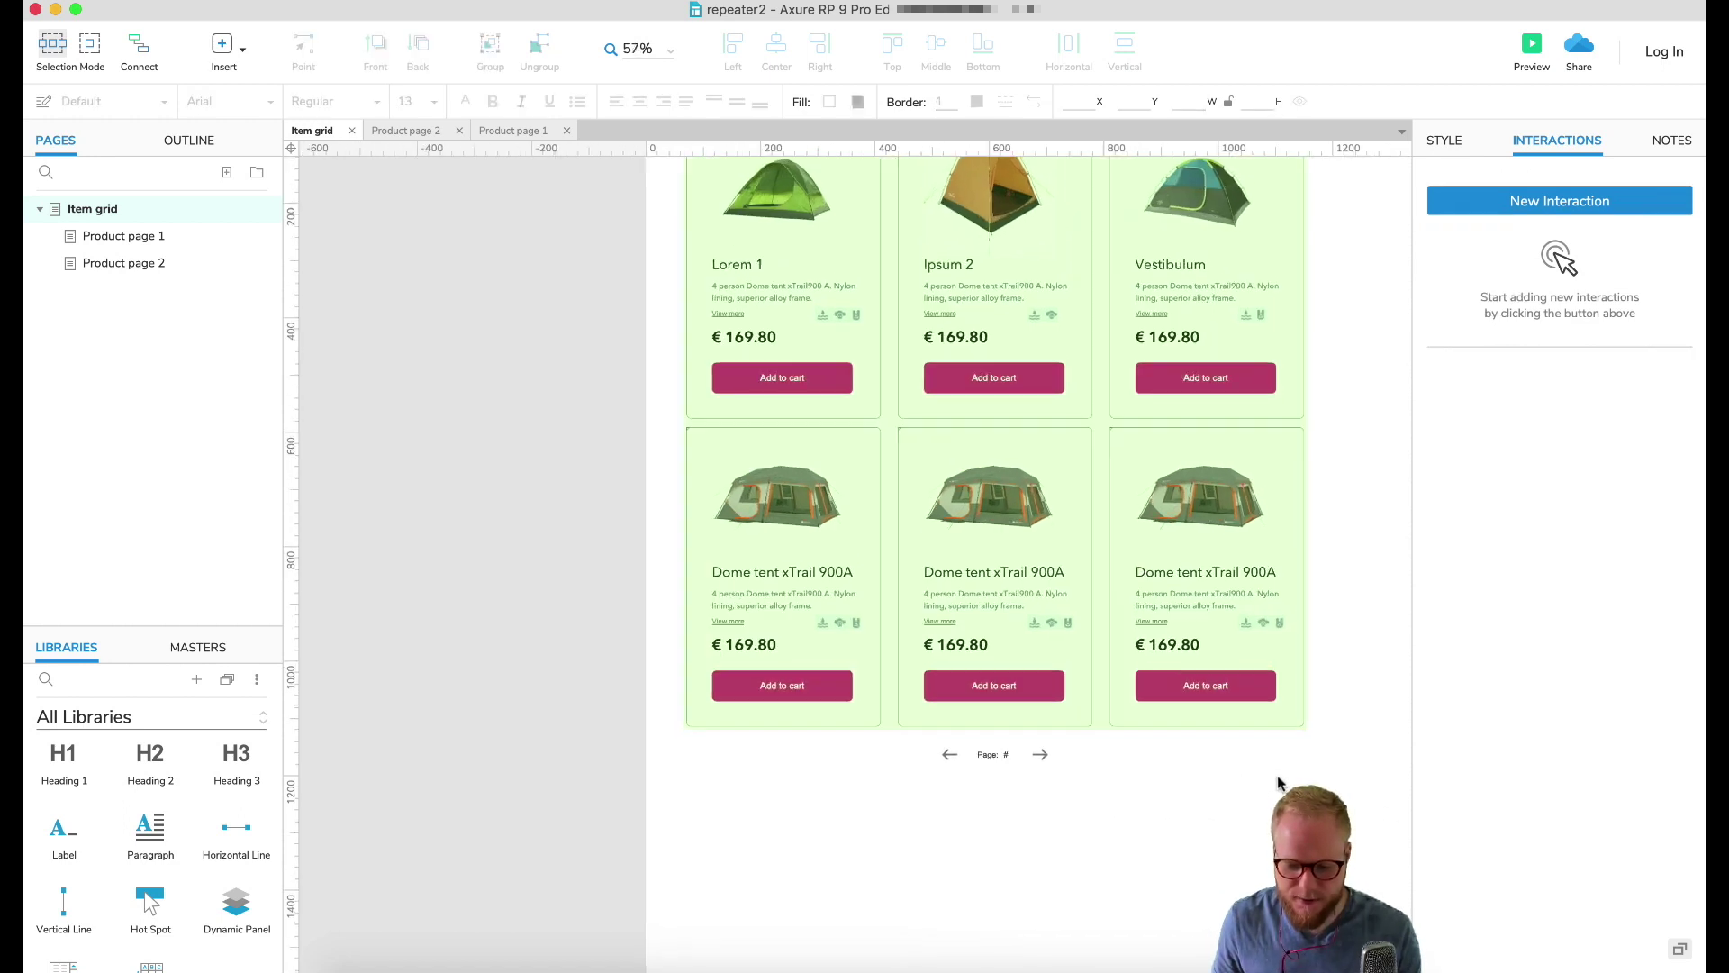
pyautogui.click(1009, 755)
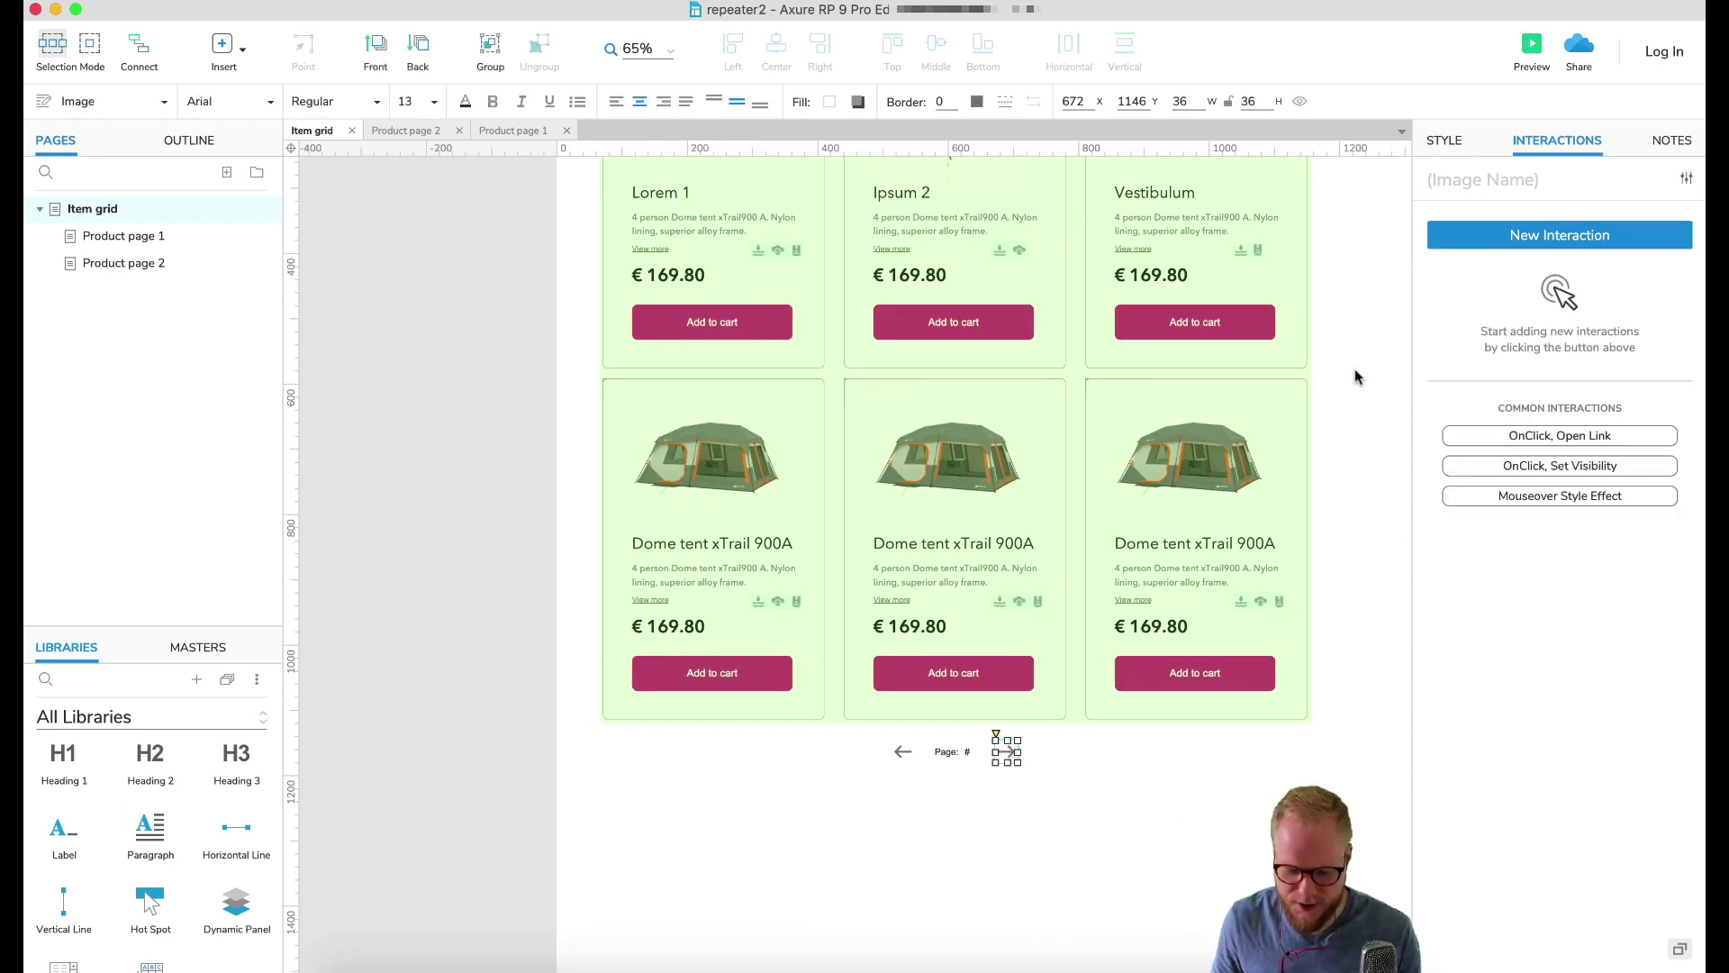
pyautogui.click(1542, 236)
pyautogui.click(1516, 273)
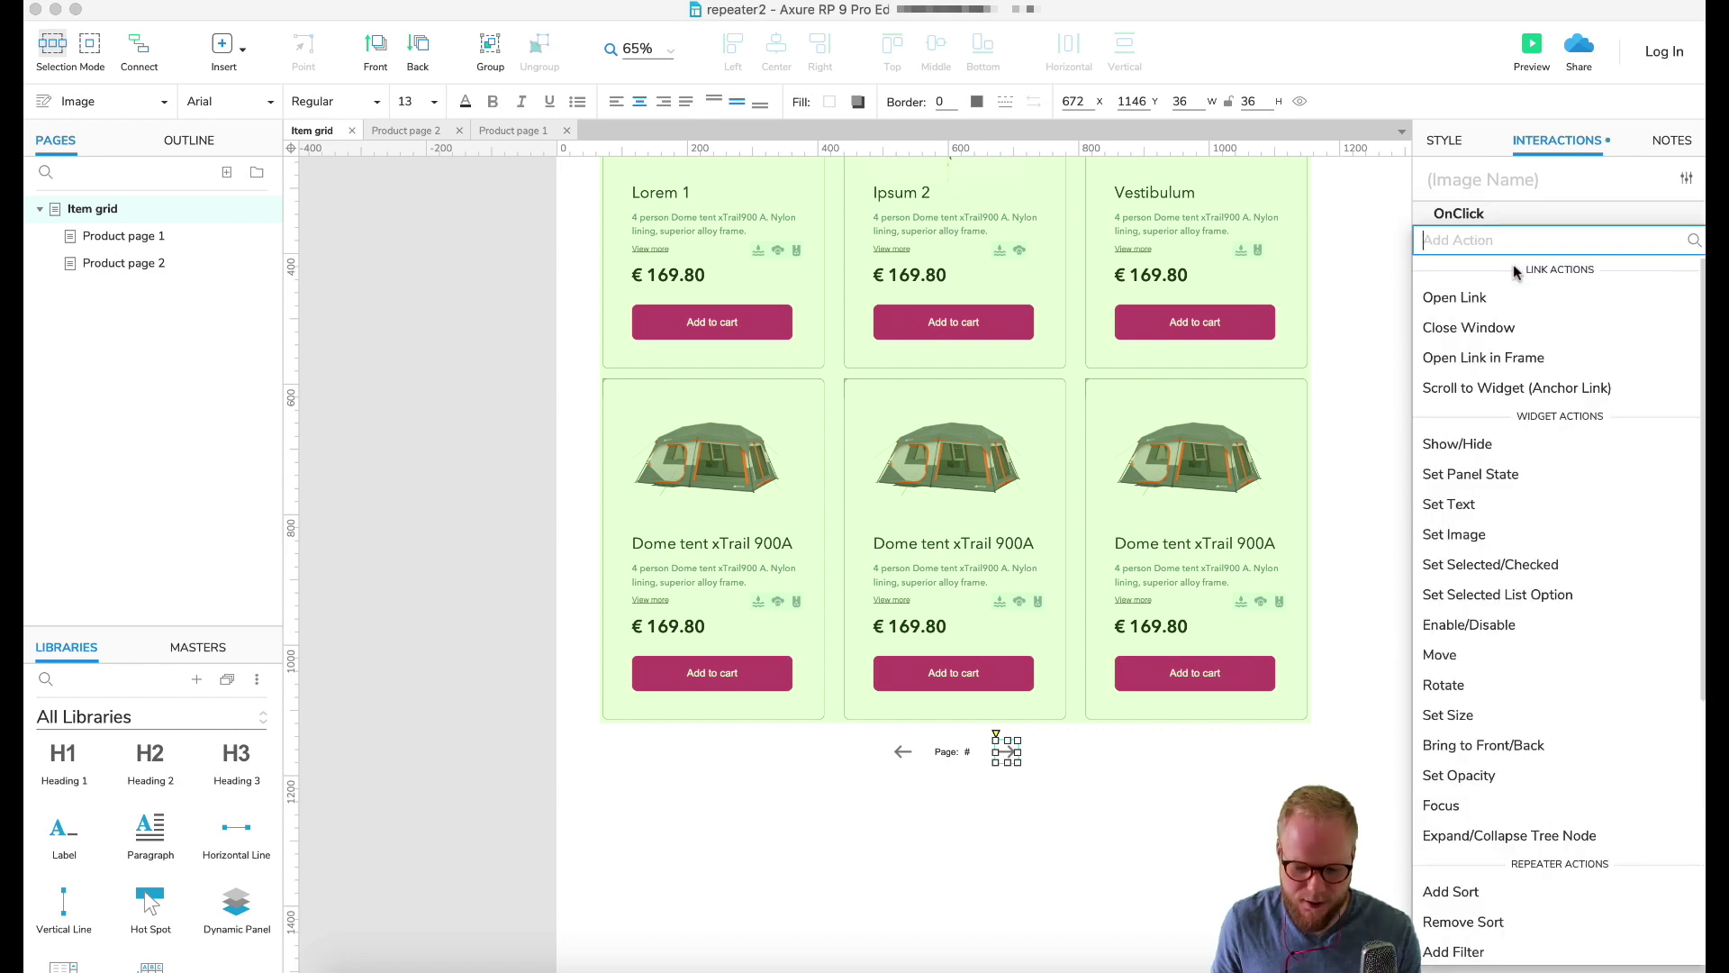
pyautogui.scroll(-5, 1497, 633)
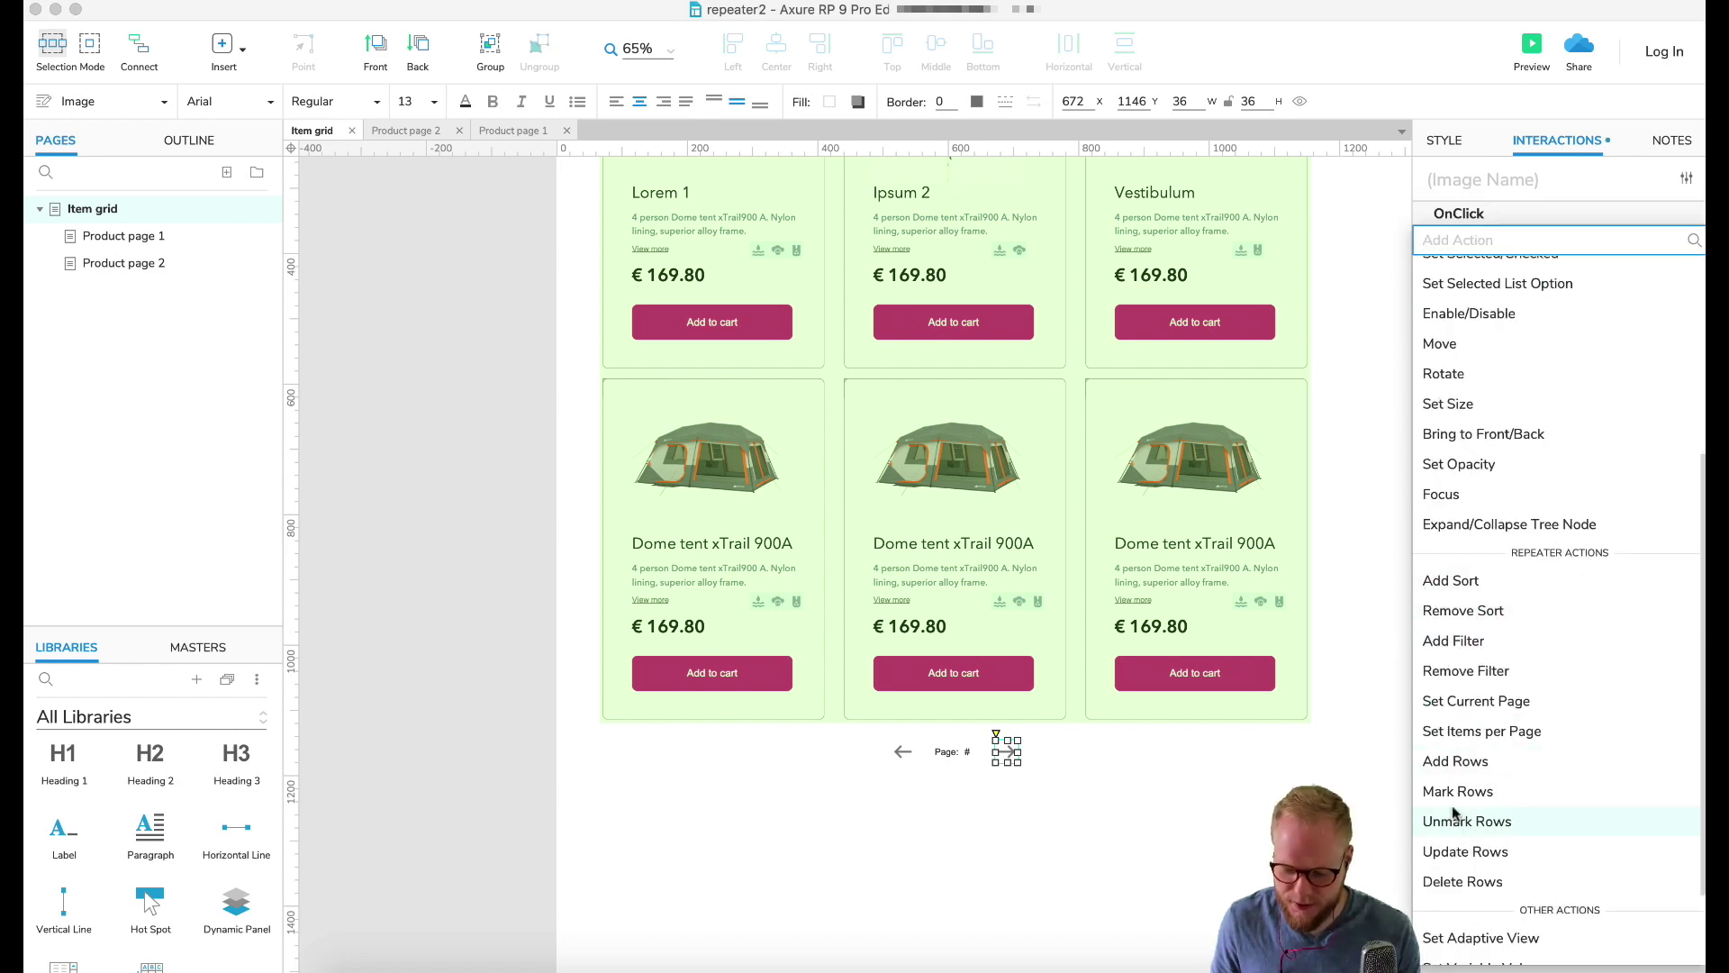
pyautogui.click(1473, 708)
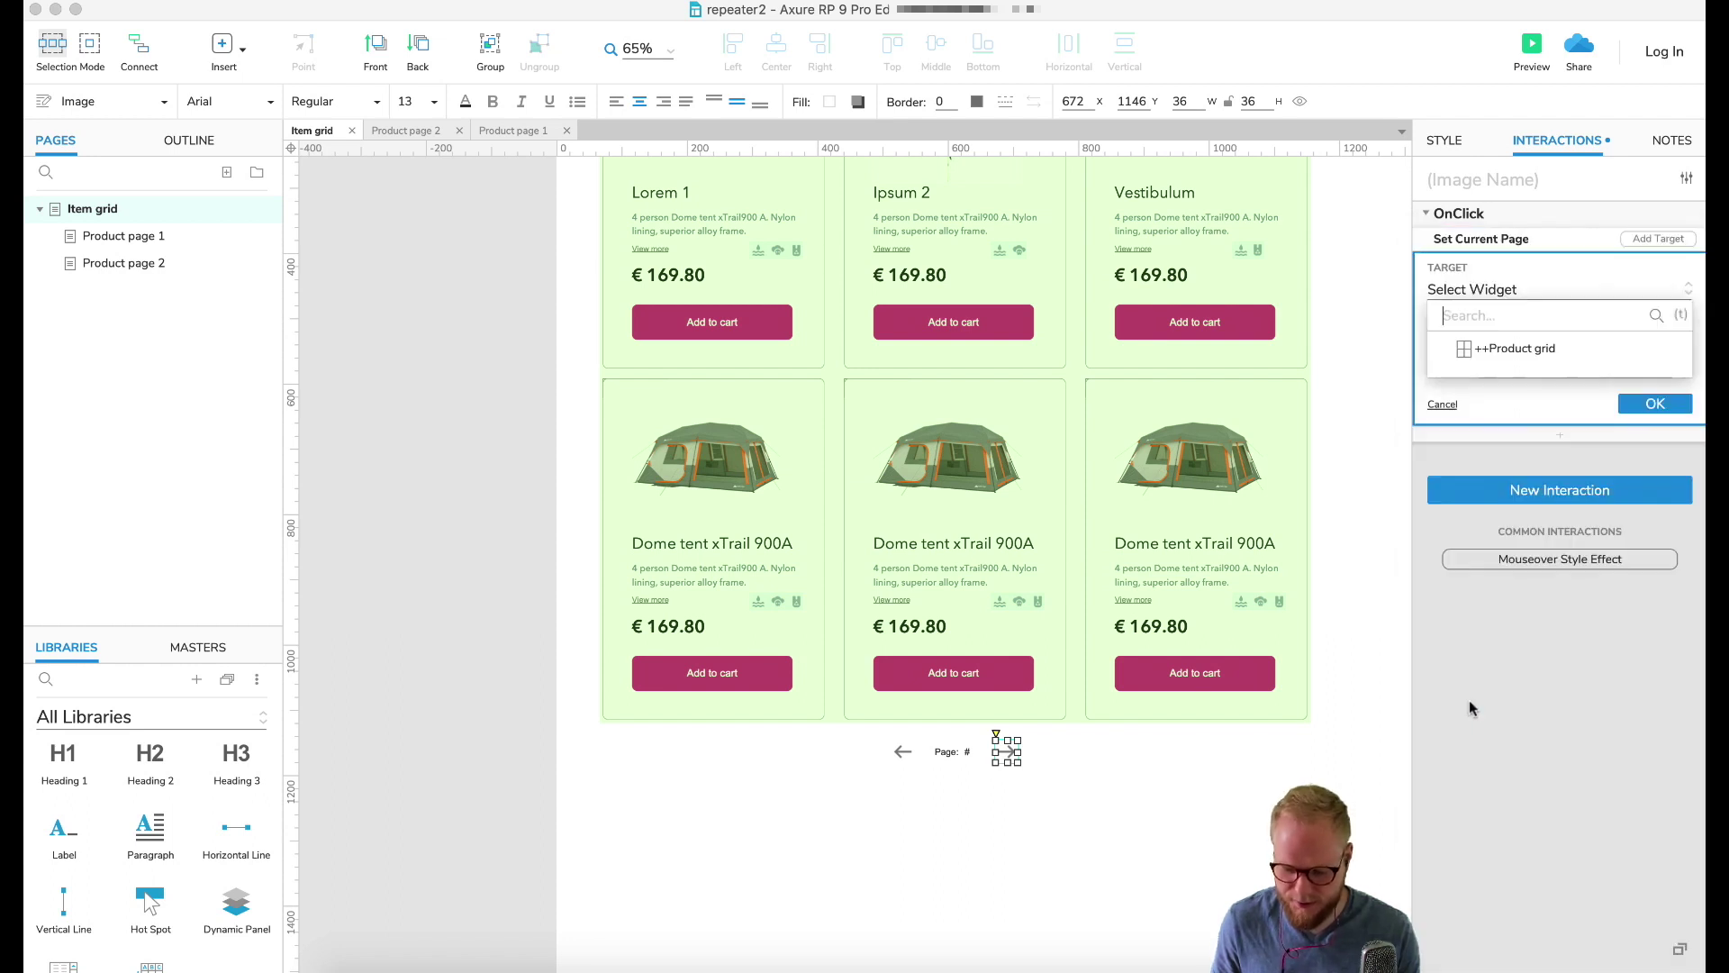
pyautogui.click(1537, 352)
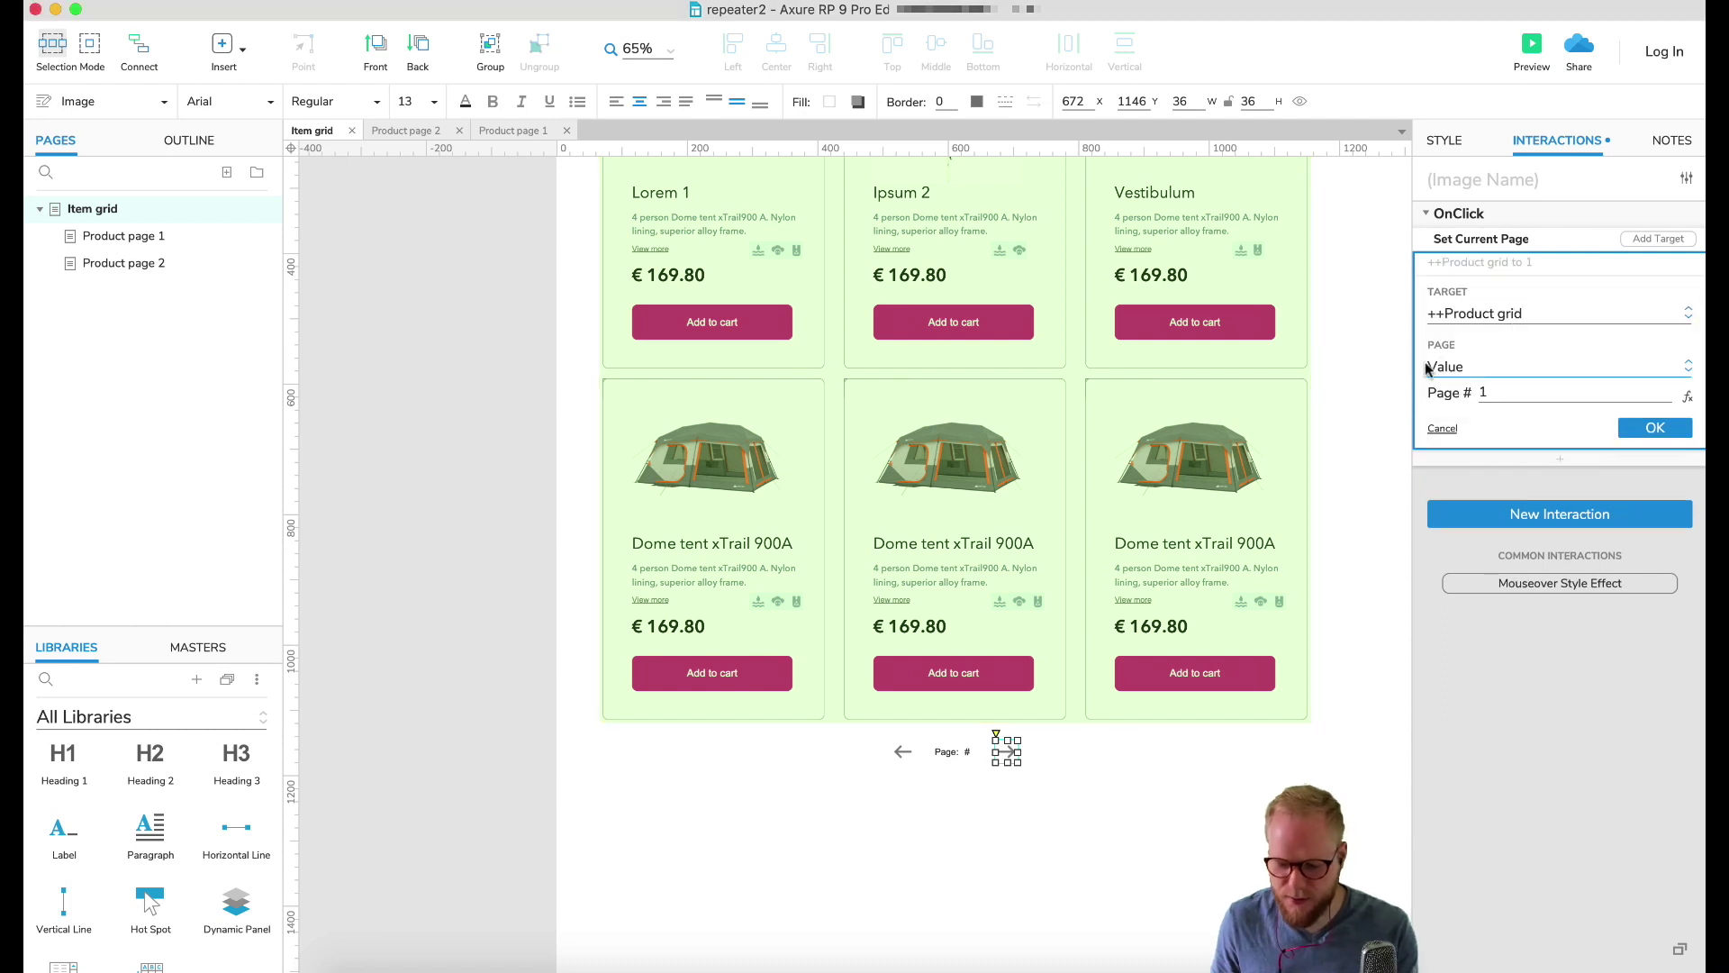
pyautogui.doubleClick(1483, 391)
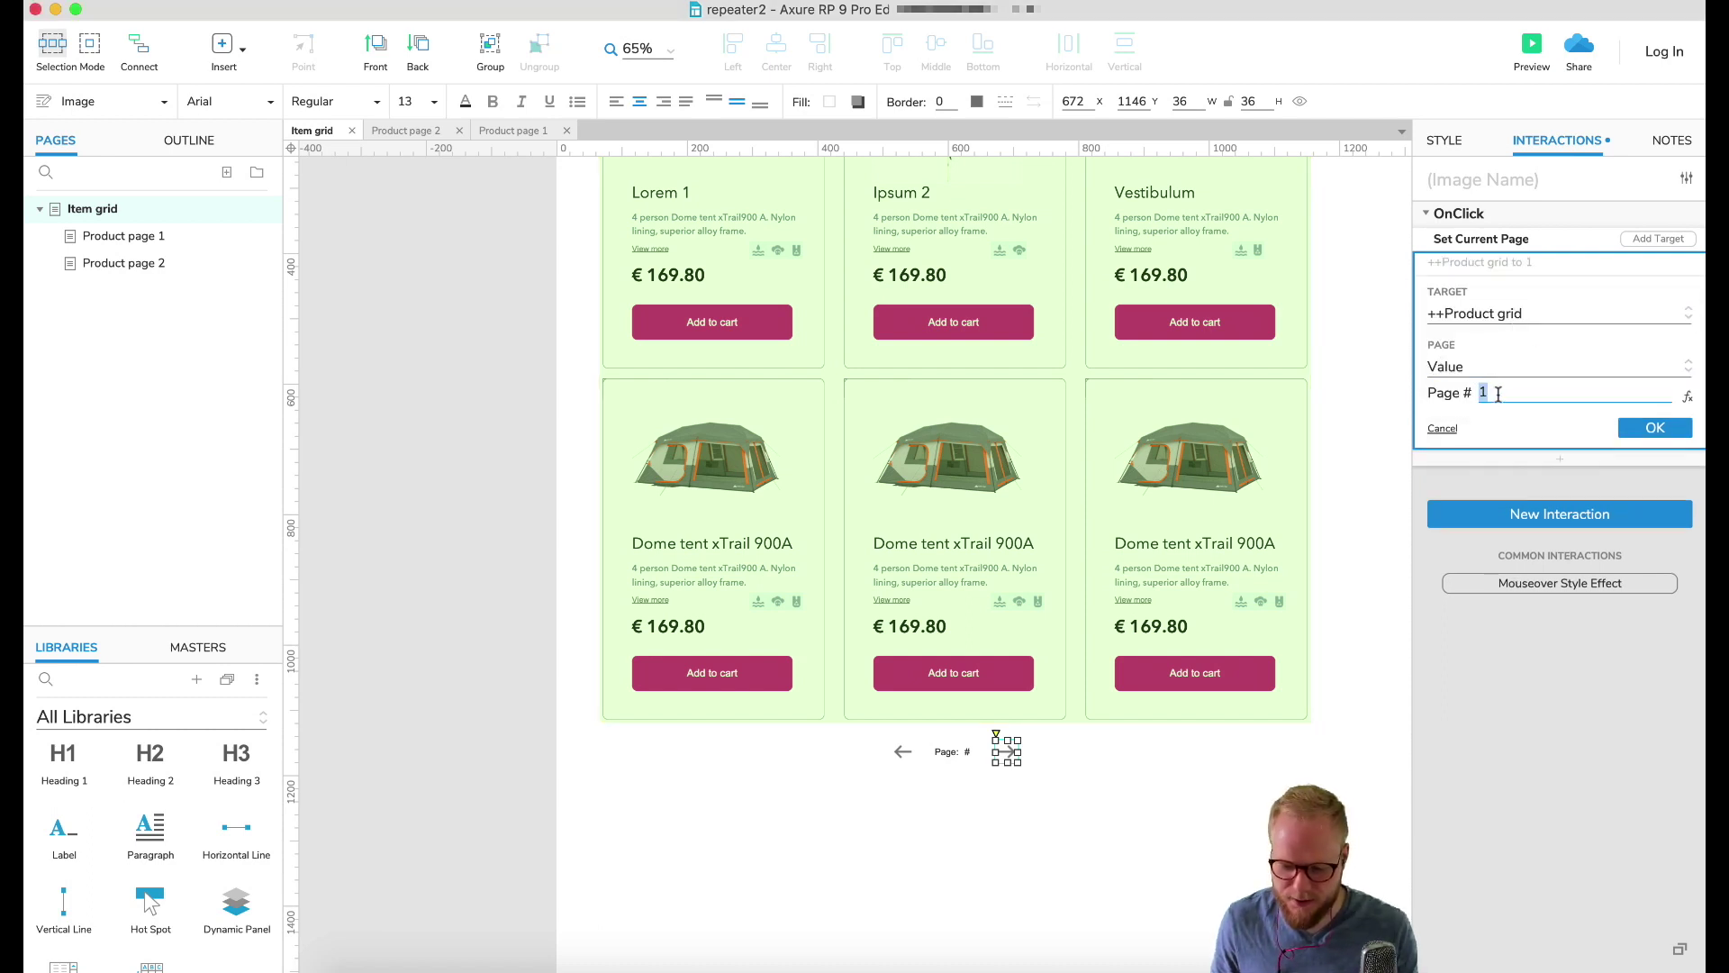
pyautogui.write('2')
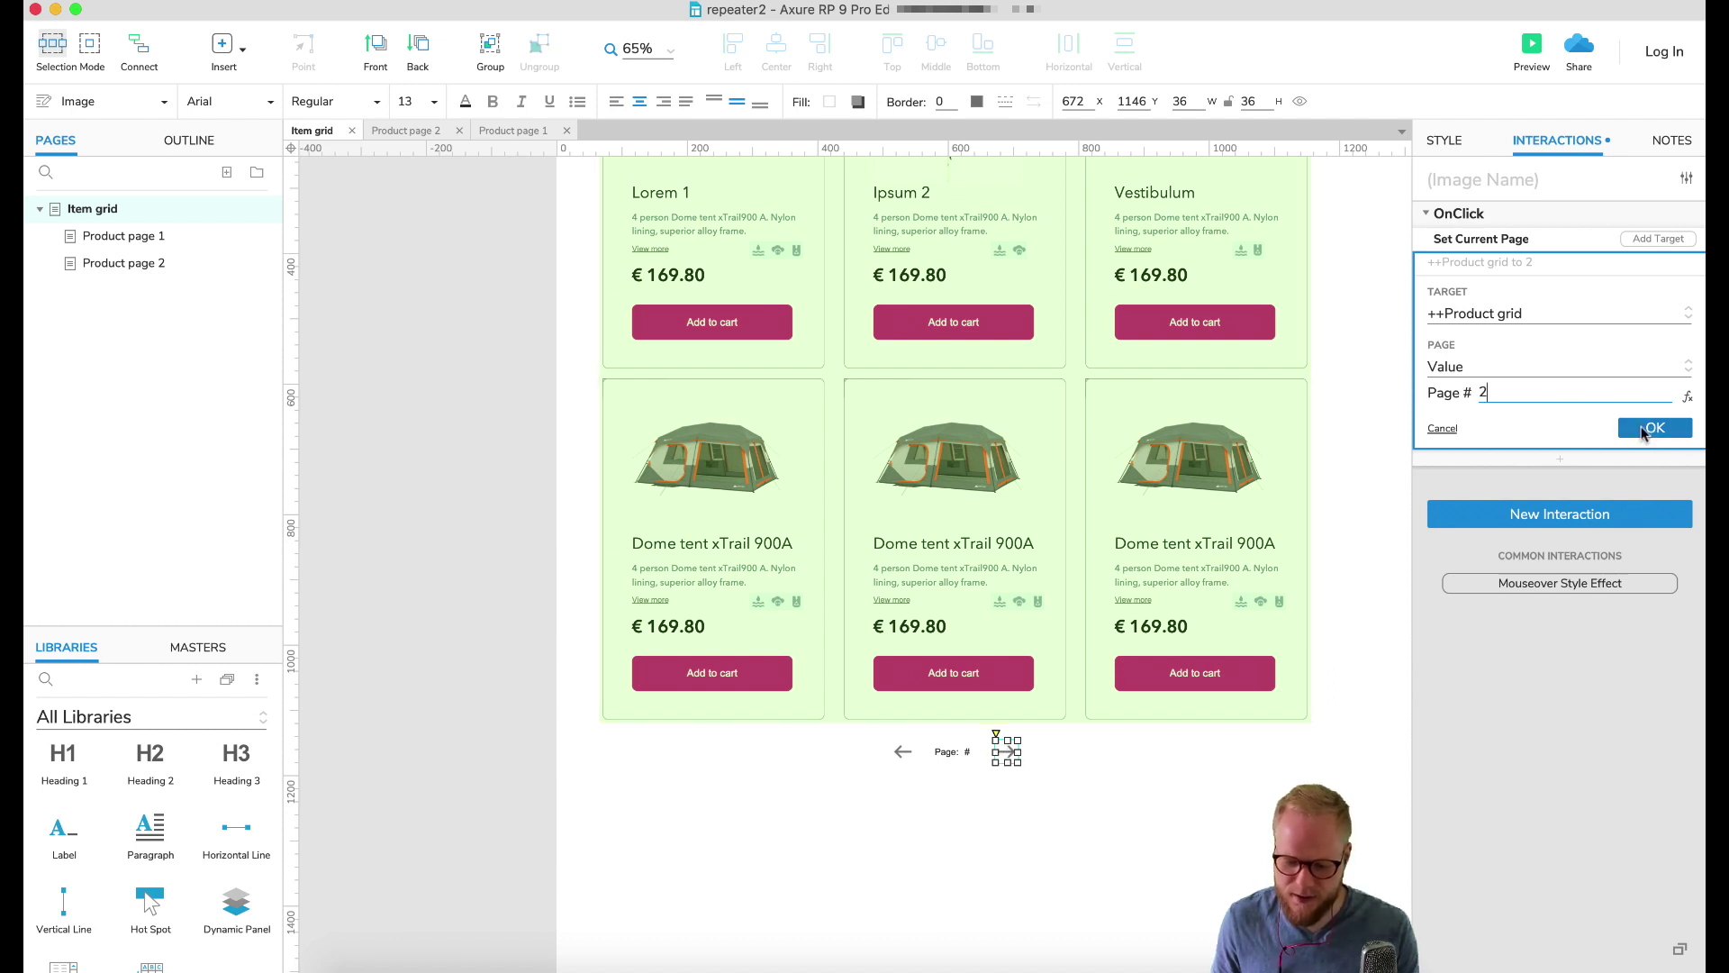
pyautogui.click(1649, 429)
pyautogui.click(1117, 786)
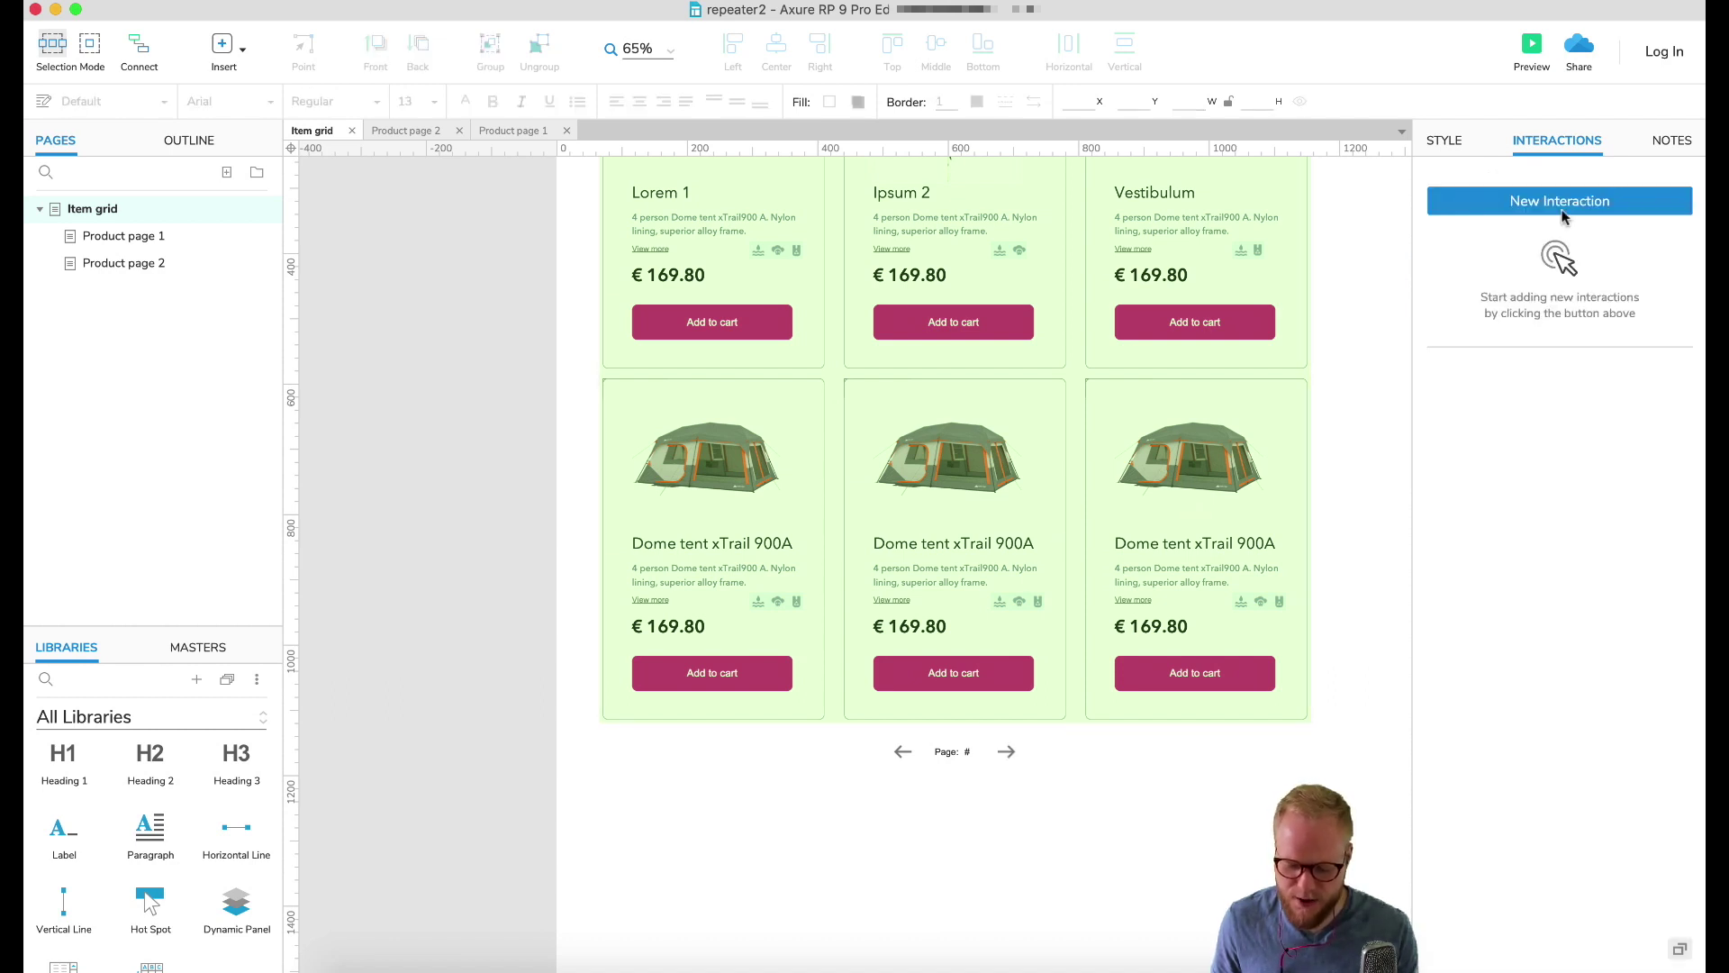
# Preview the grid zoomed out, advance to page 2 with the forward arrow, then close it
pyautogui.click(1529, 47)
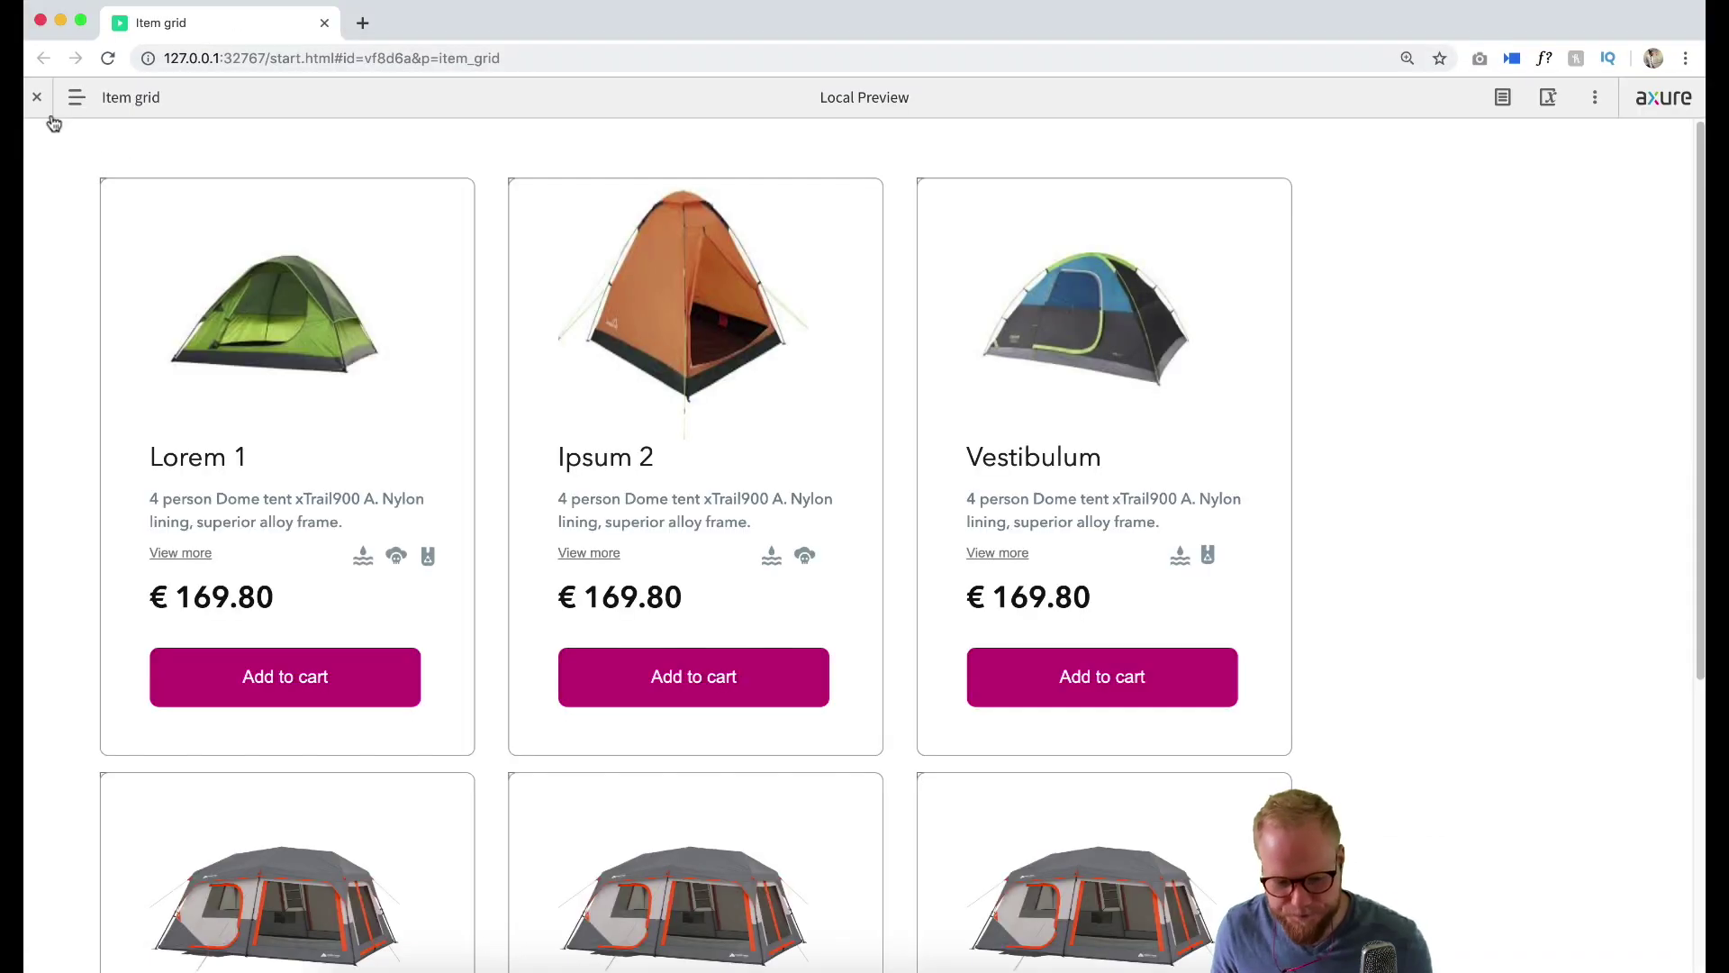
pyautogui.click(38, 97)
pyautogui.press('super+minus')
pyautogui.press('super+minus')
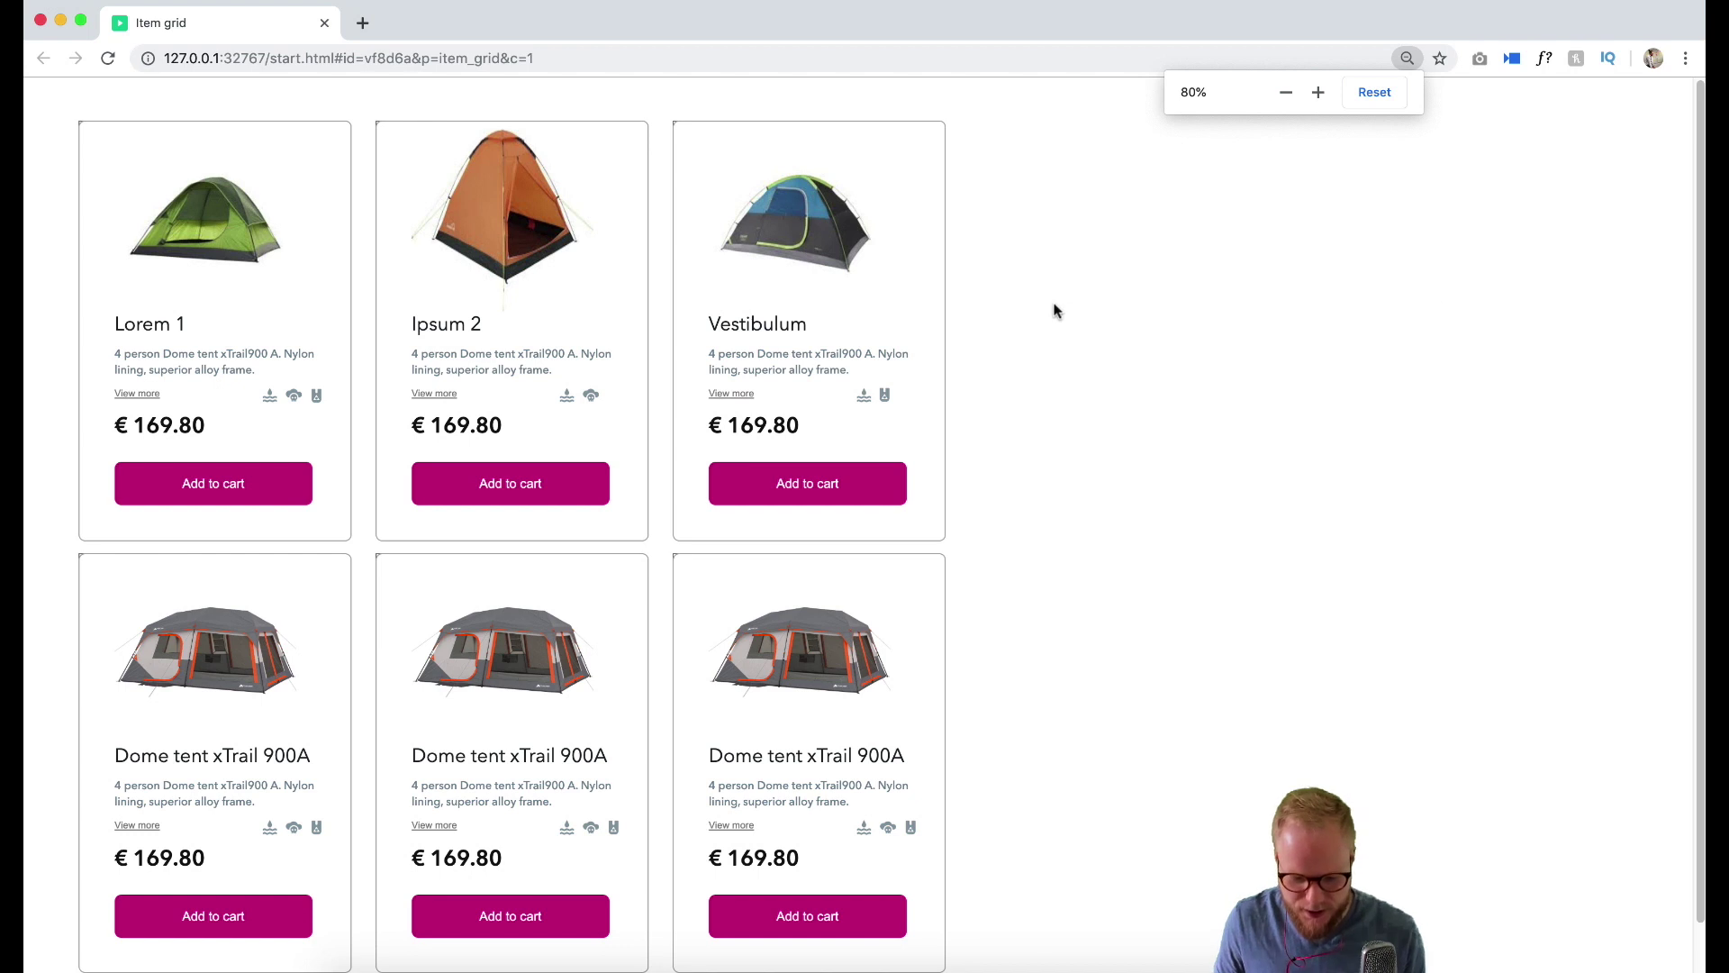
pyautogui.press('super+minus')
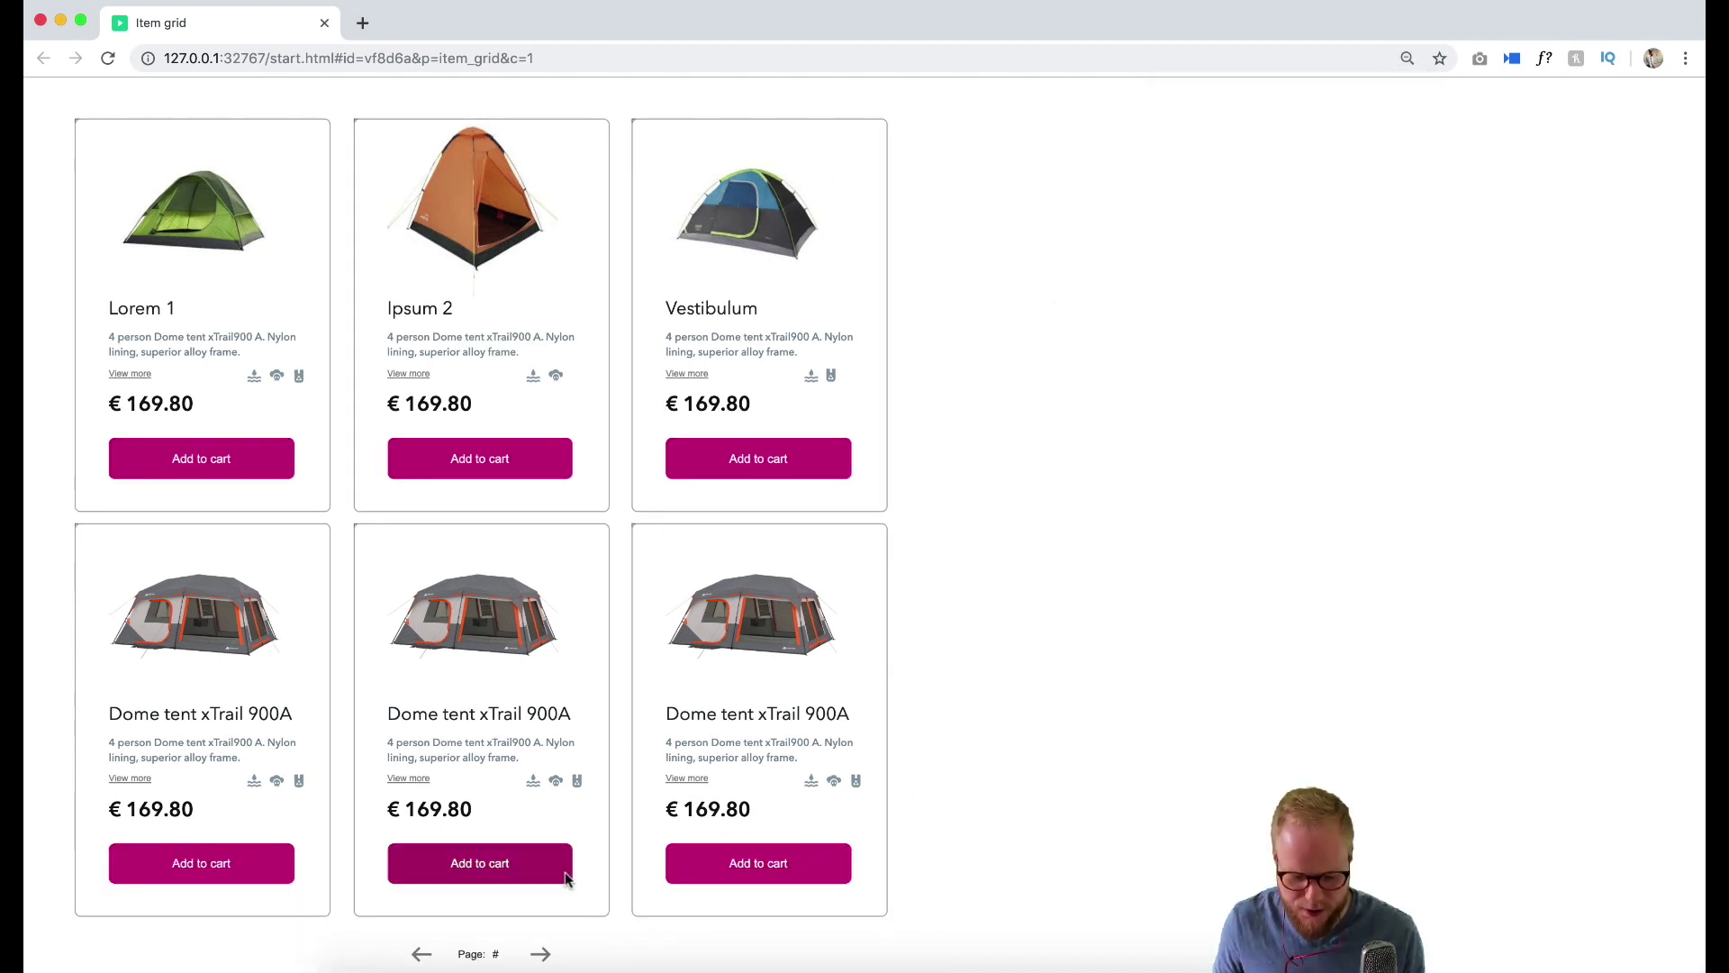
pyautogui.click(541, 955)
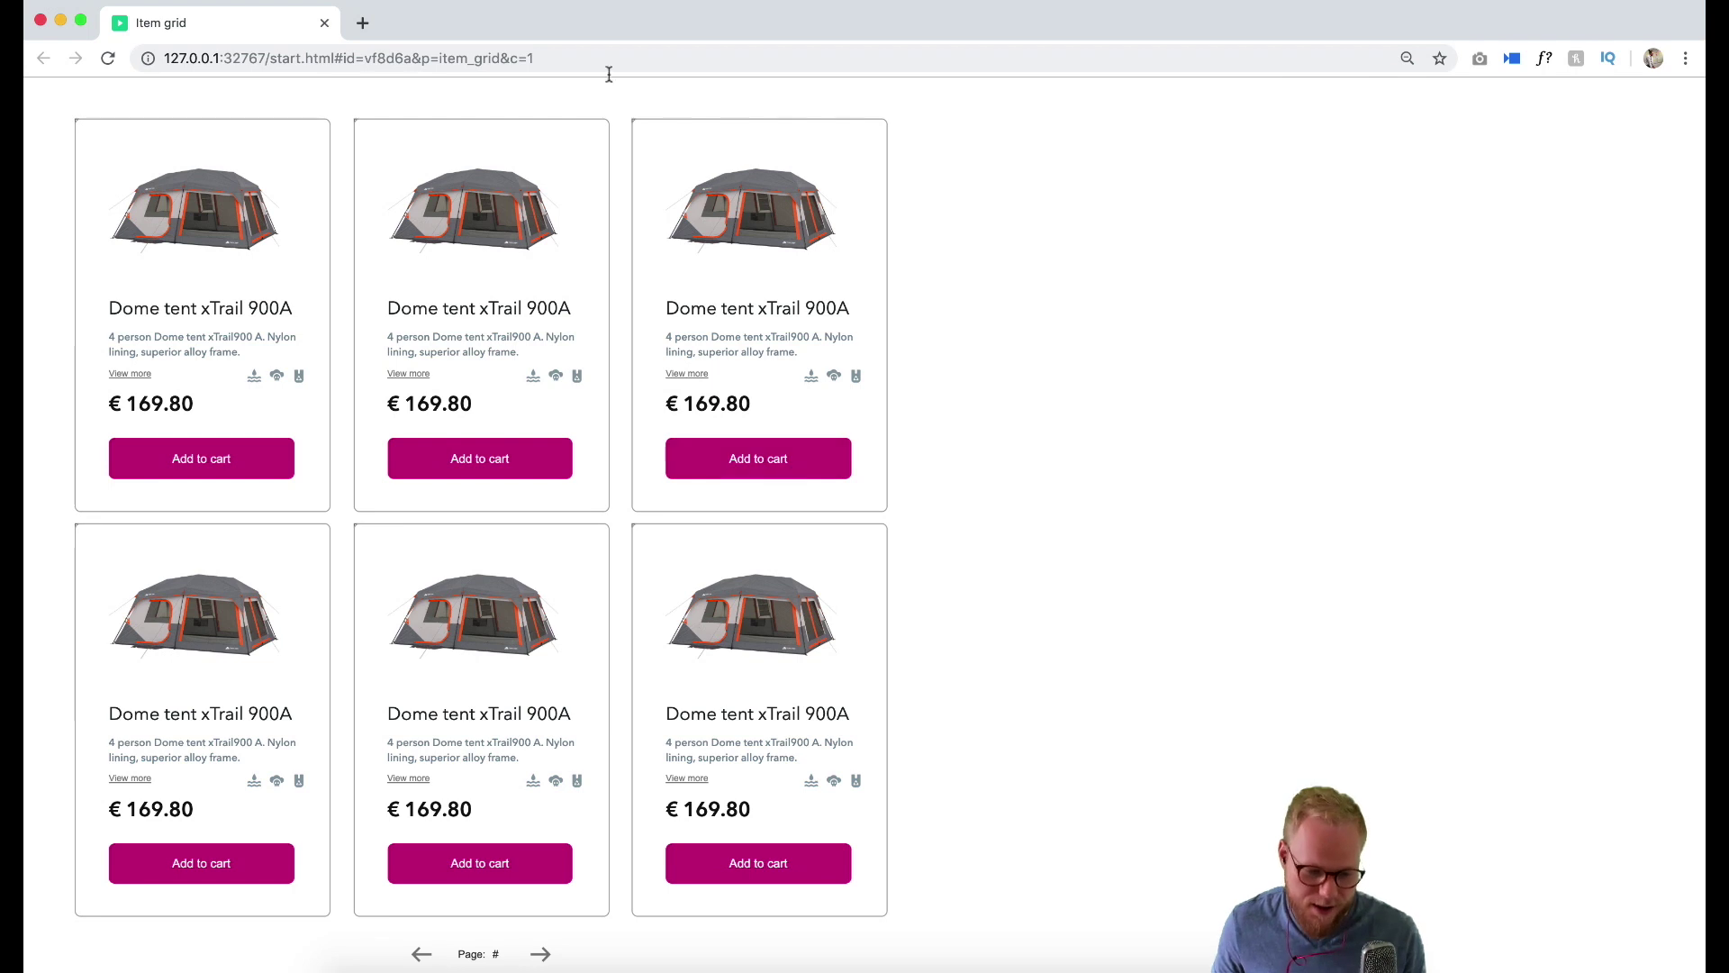
pyautogui.click(325, 25)
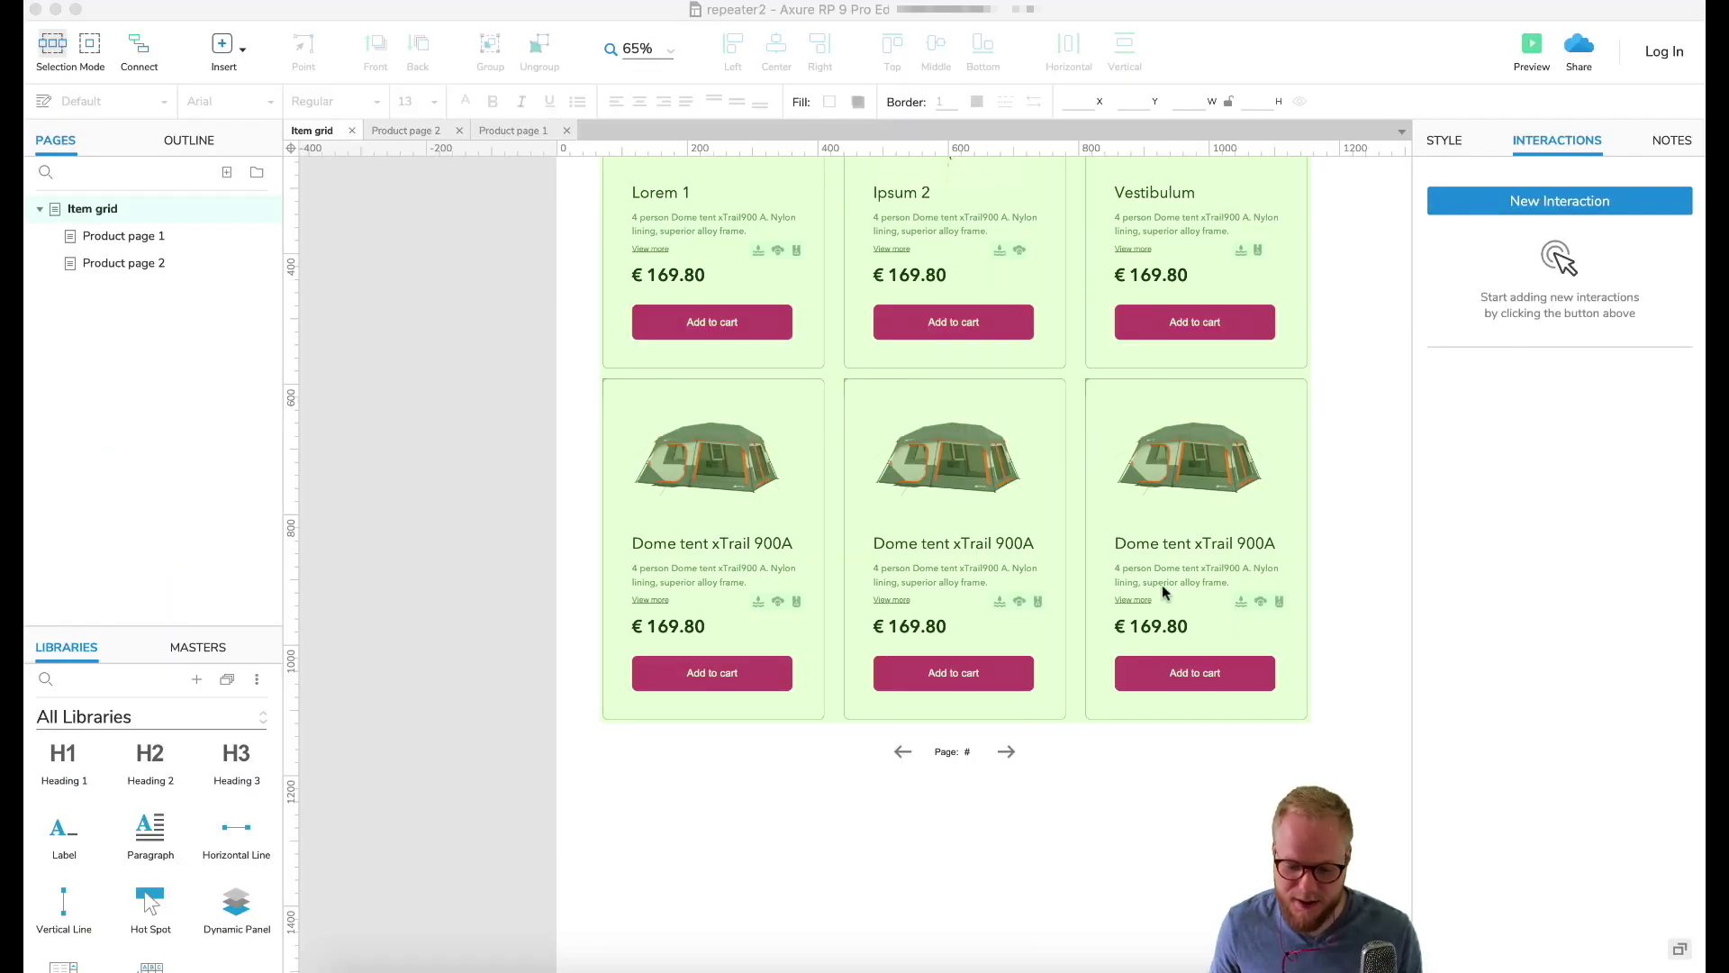
pyautogui.click(1006, 753)
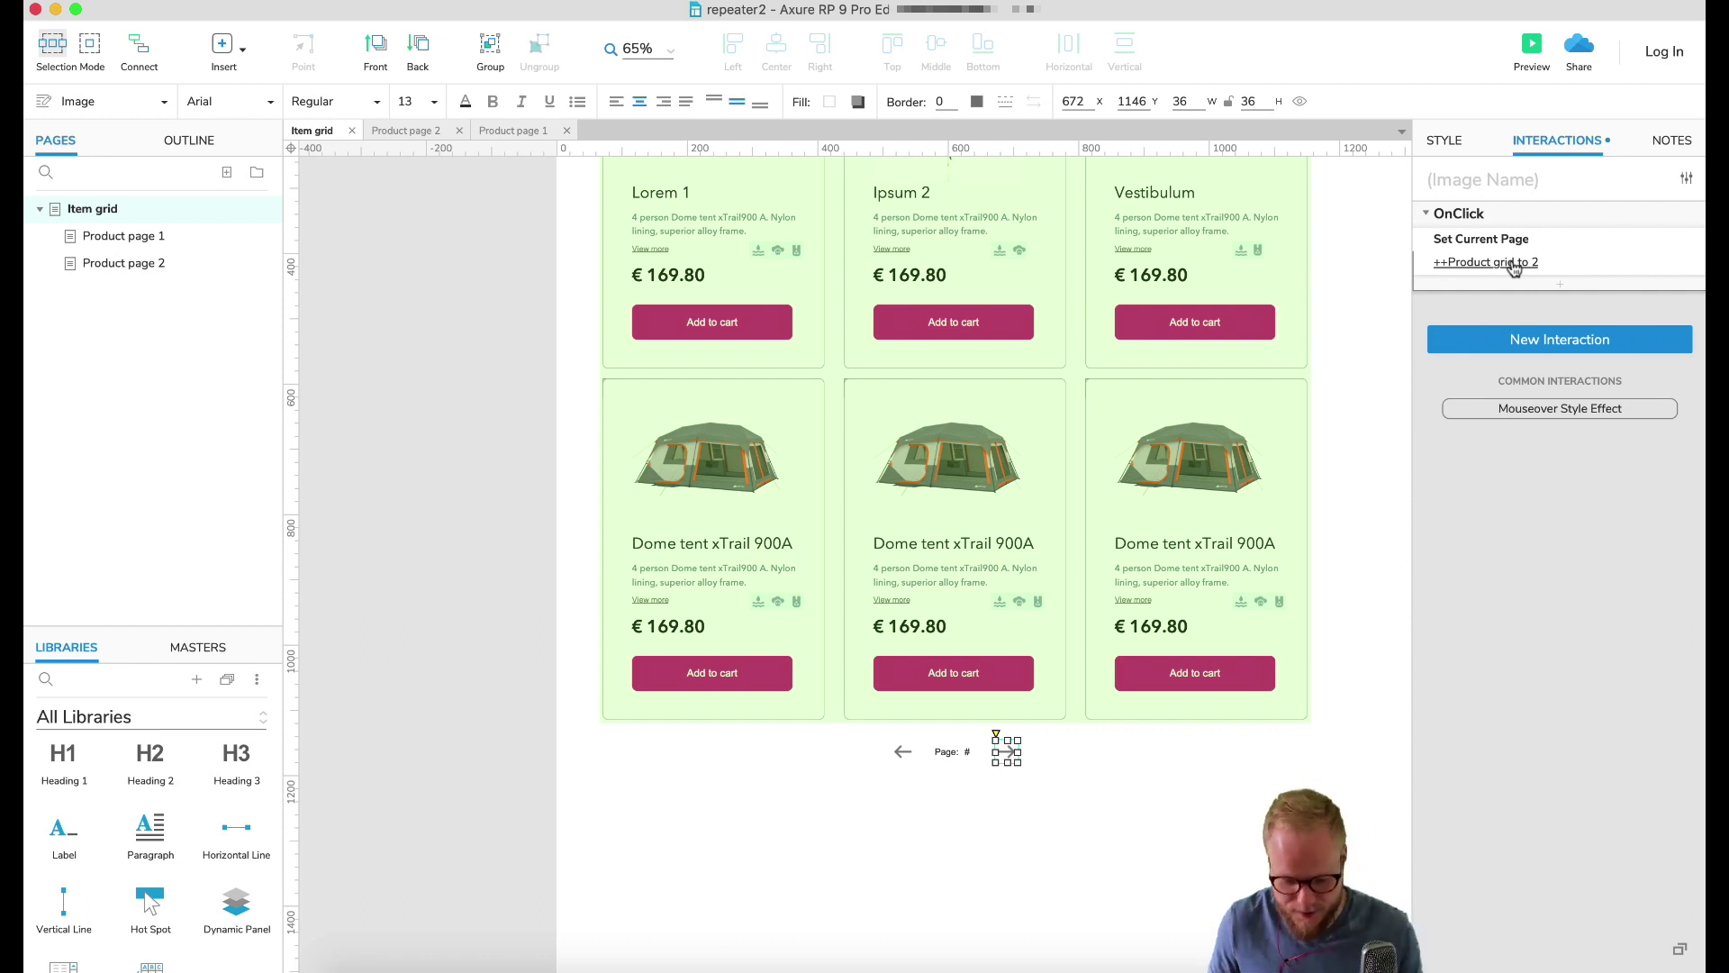
pyautogui.click(1214, 731)
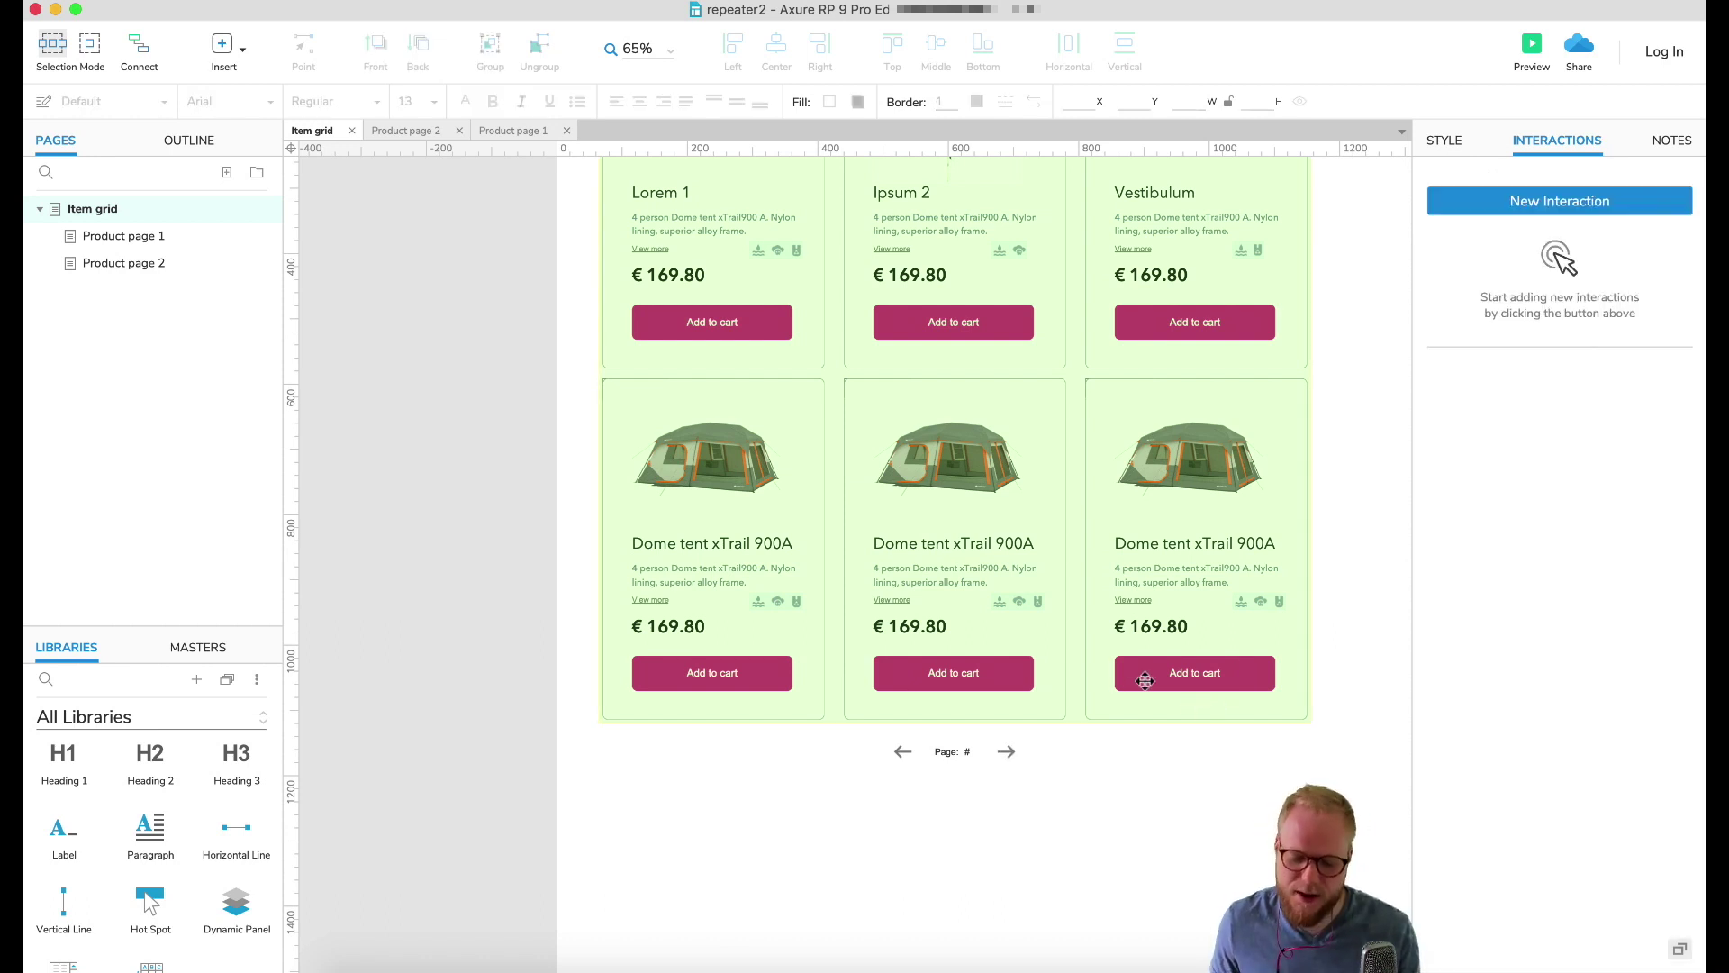
# Select the Product grid repeater and bring up its data table in the Style tab
pyautogui.click(1084, 378)
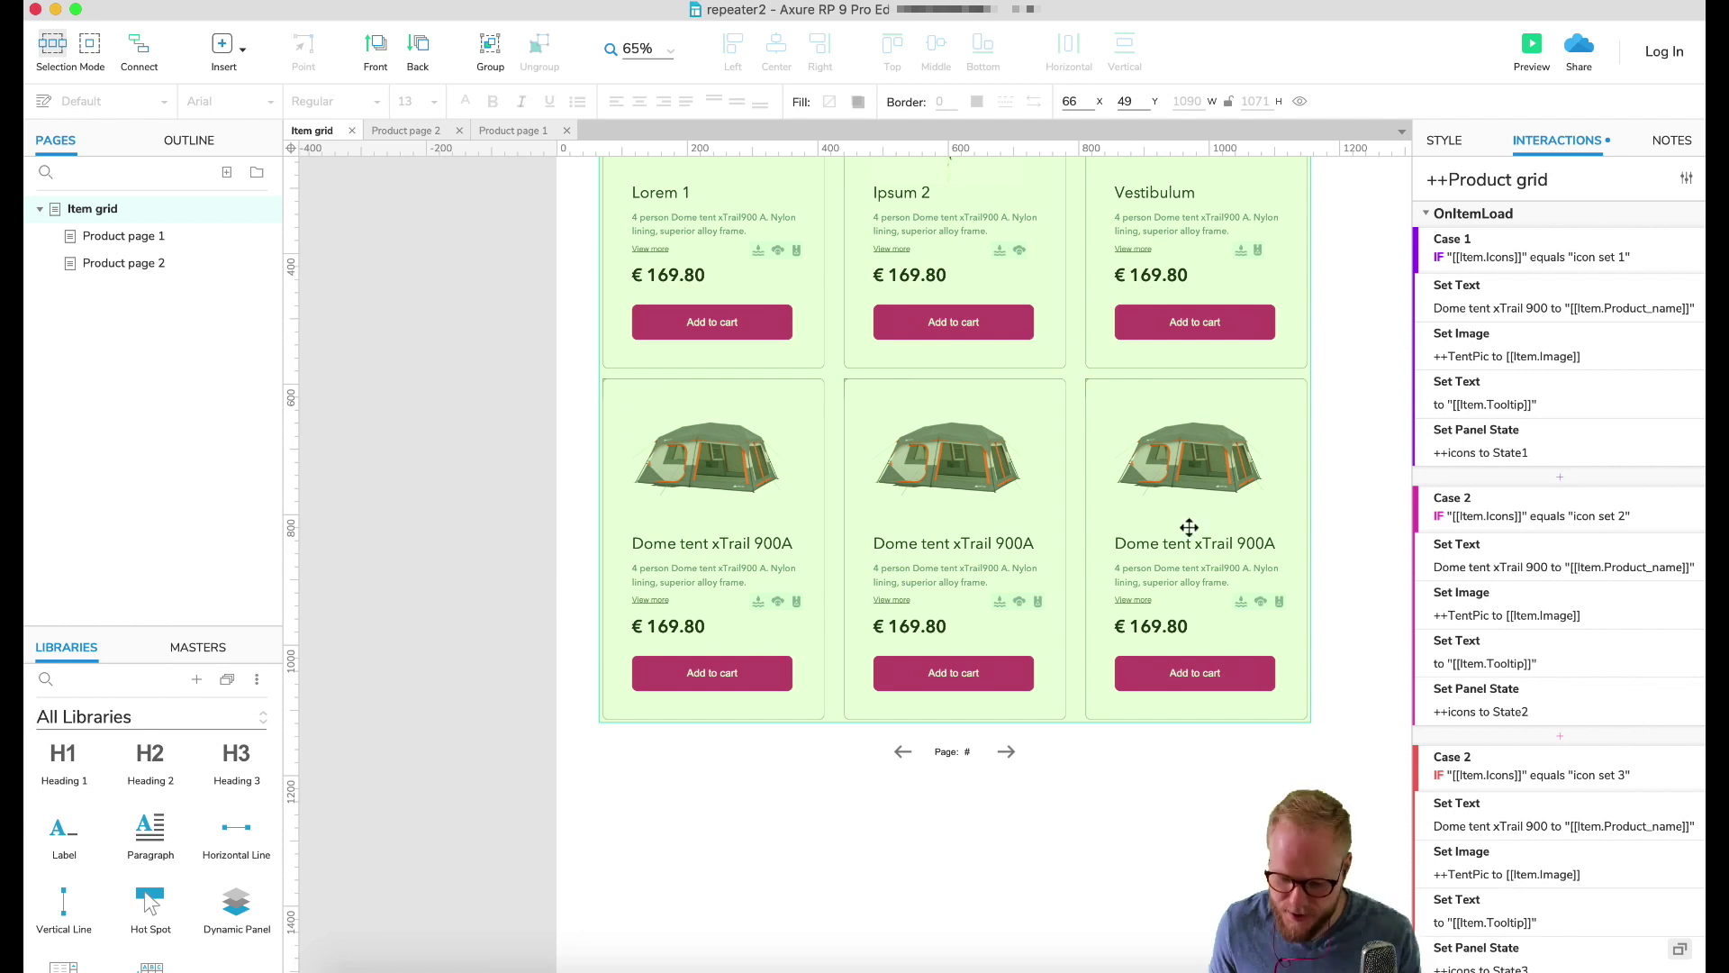
pyautogui.click(1444, 141)
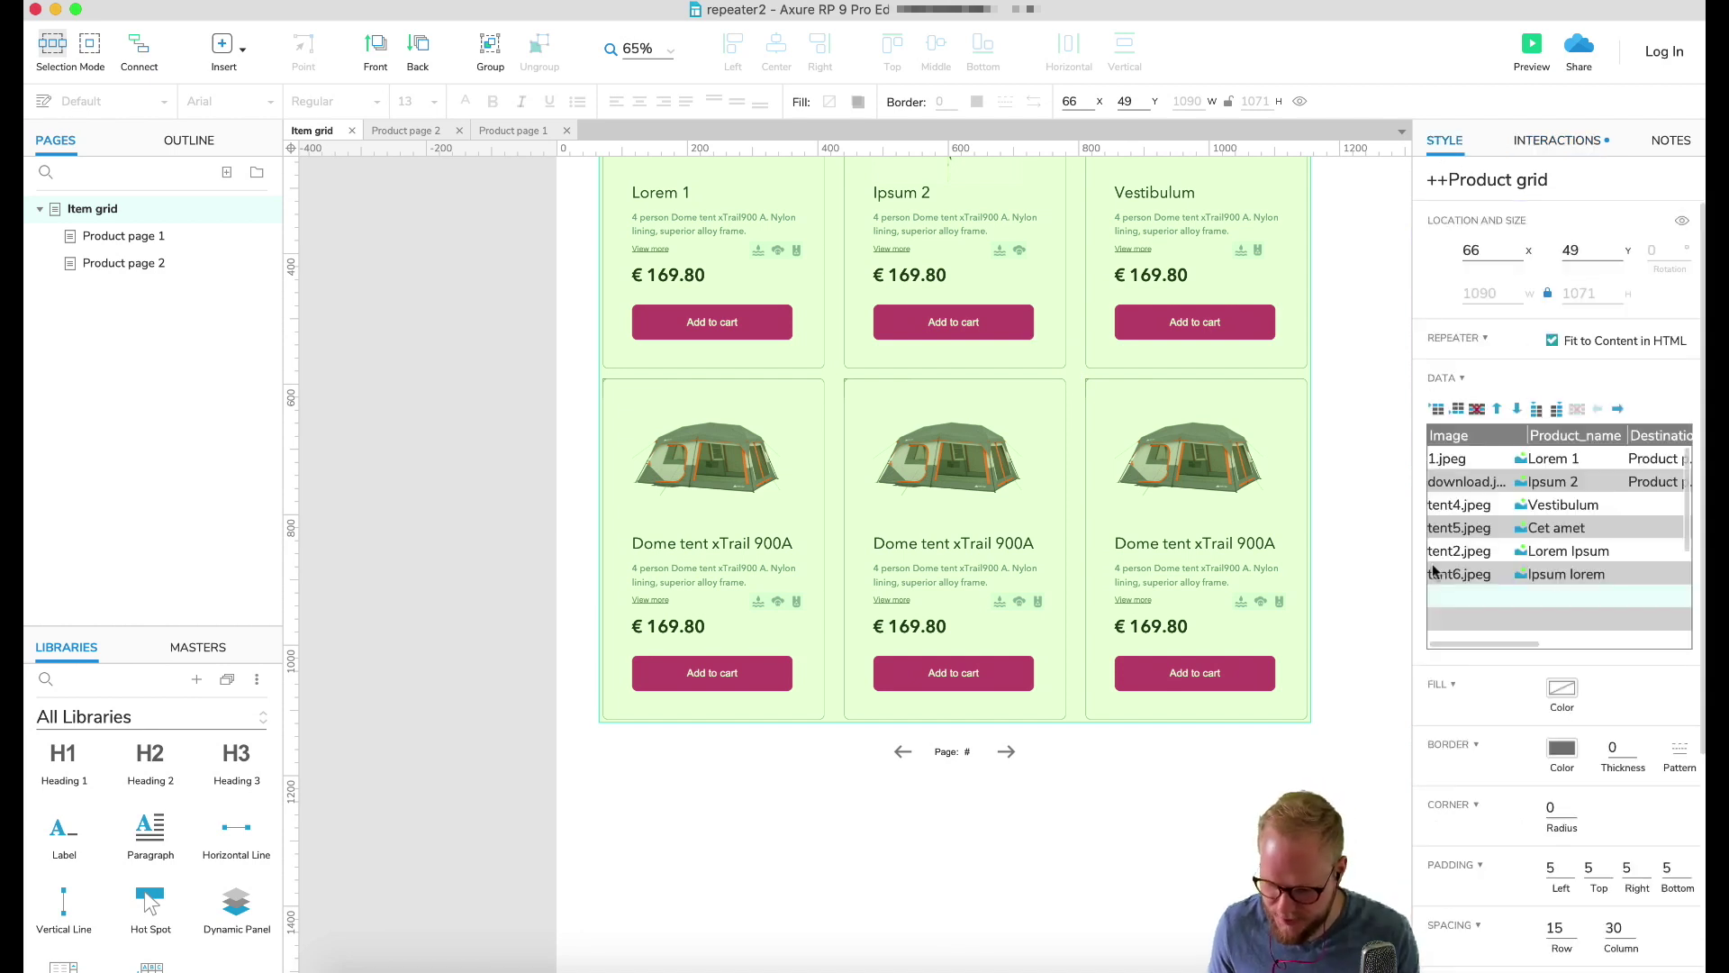
pyautogui.scroll(-5, 1496, 594)
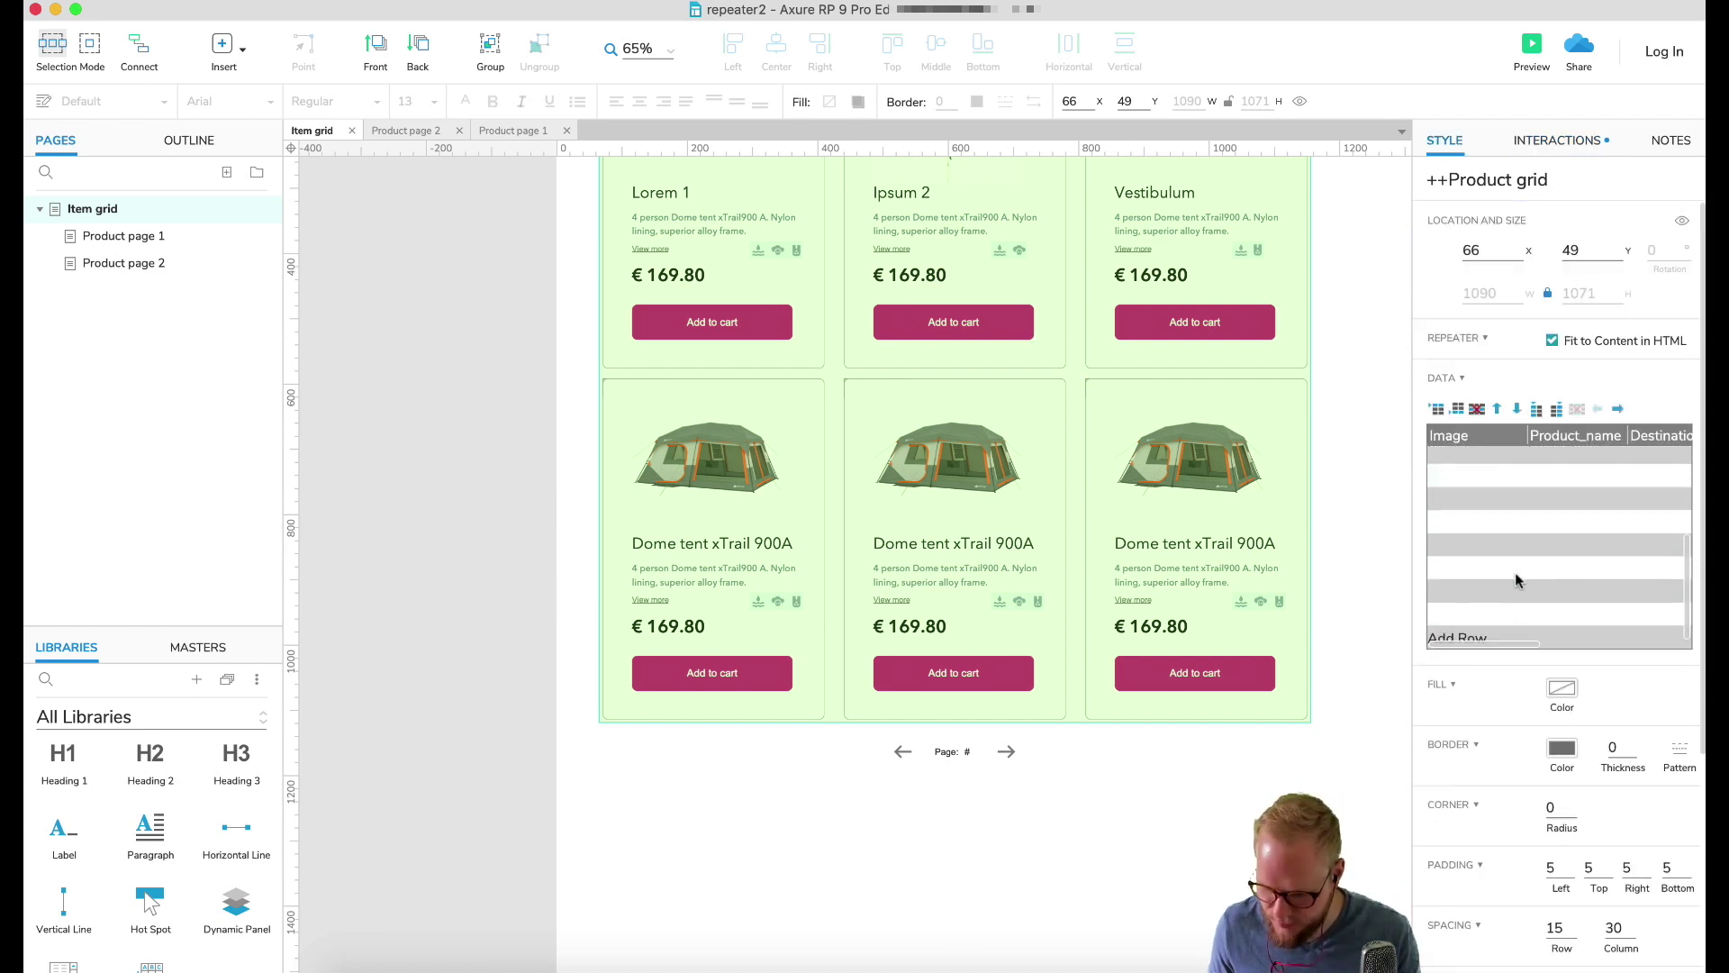
pyautogui.scroll(5, 1515, 580)
pyautogui.scroll(-5, 1515, 580)
pyautogui.click(1477, 620)
pyautogui.scroll(5, 1476, 622)
pyautogui.scroll(-5, 1472, 582)
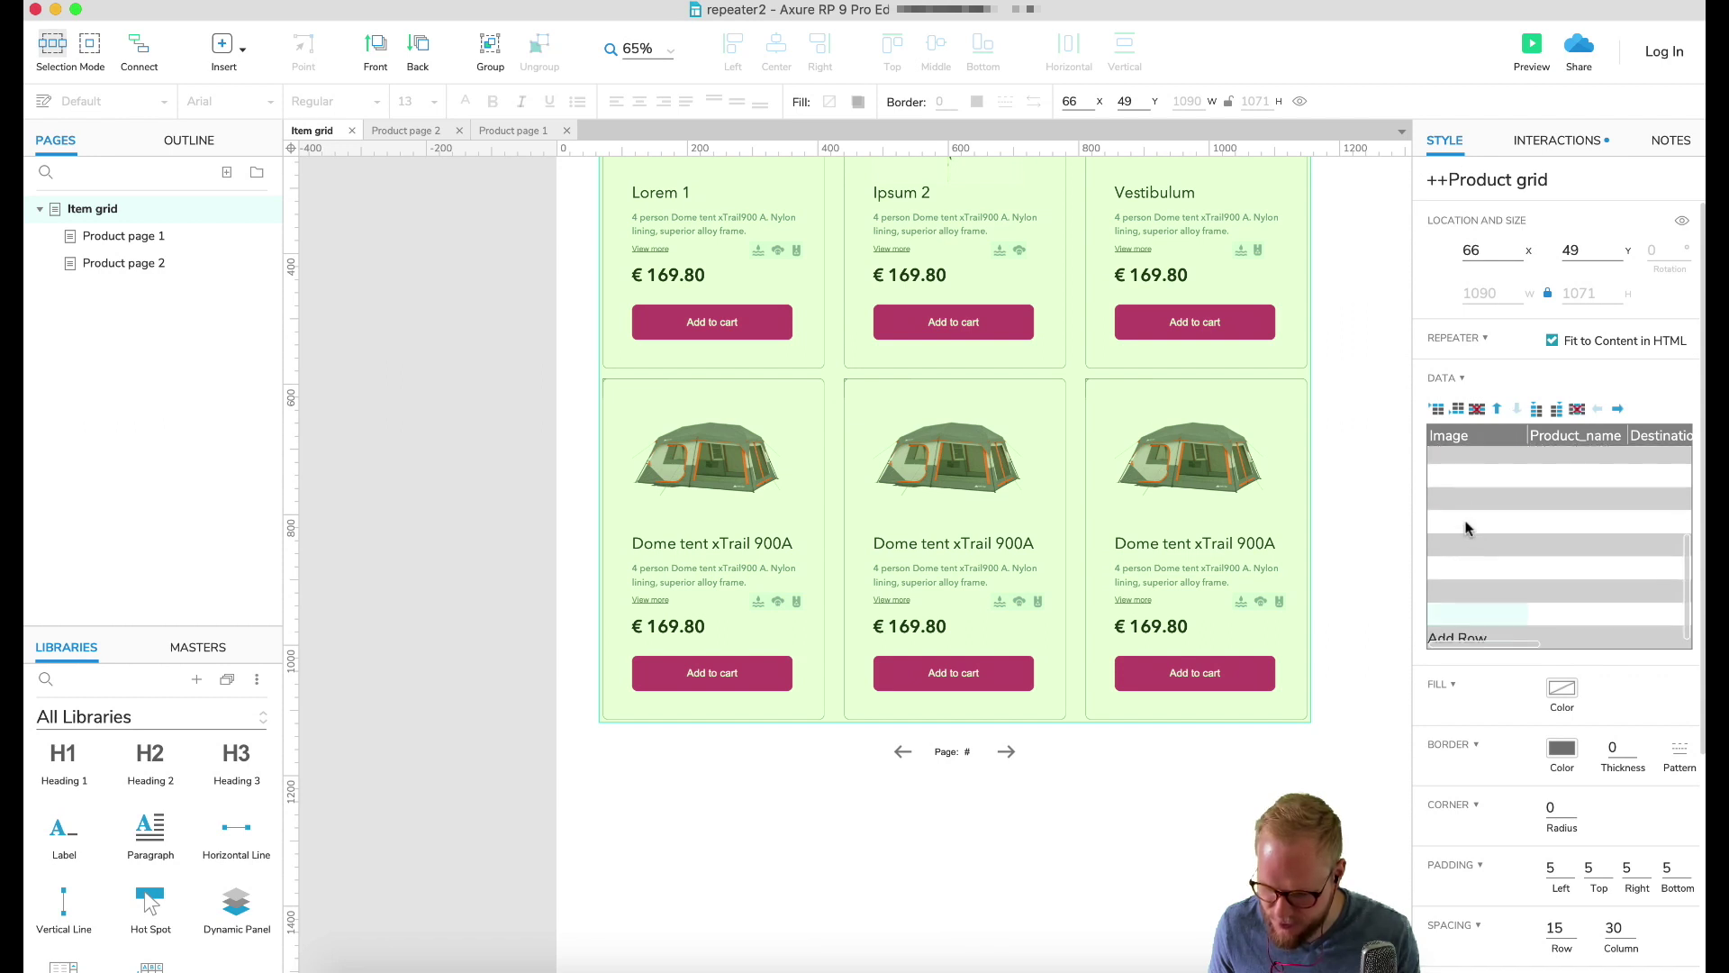
pyautogui.scroll(5, 1468, 540)
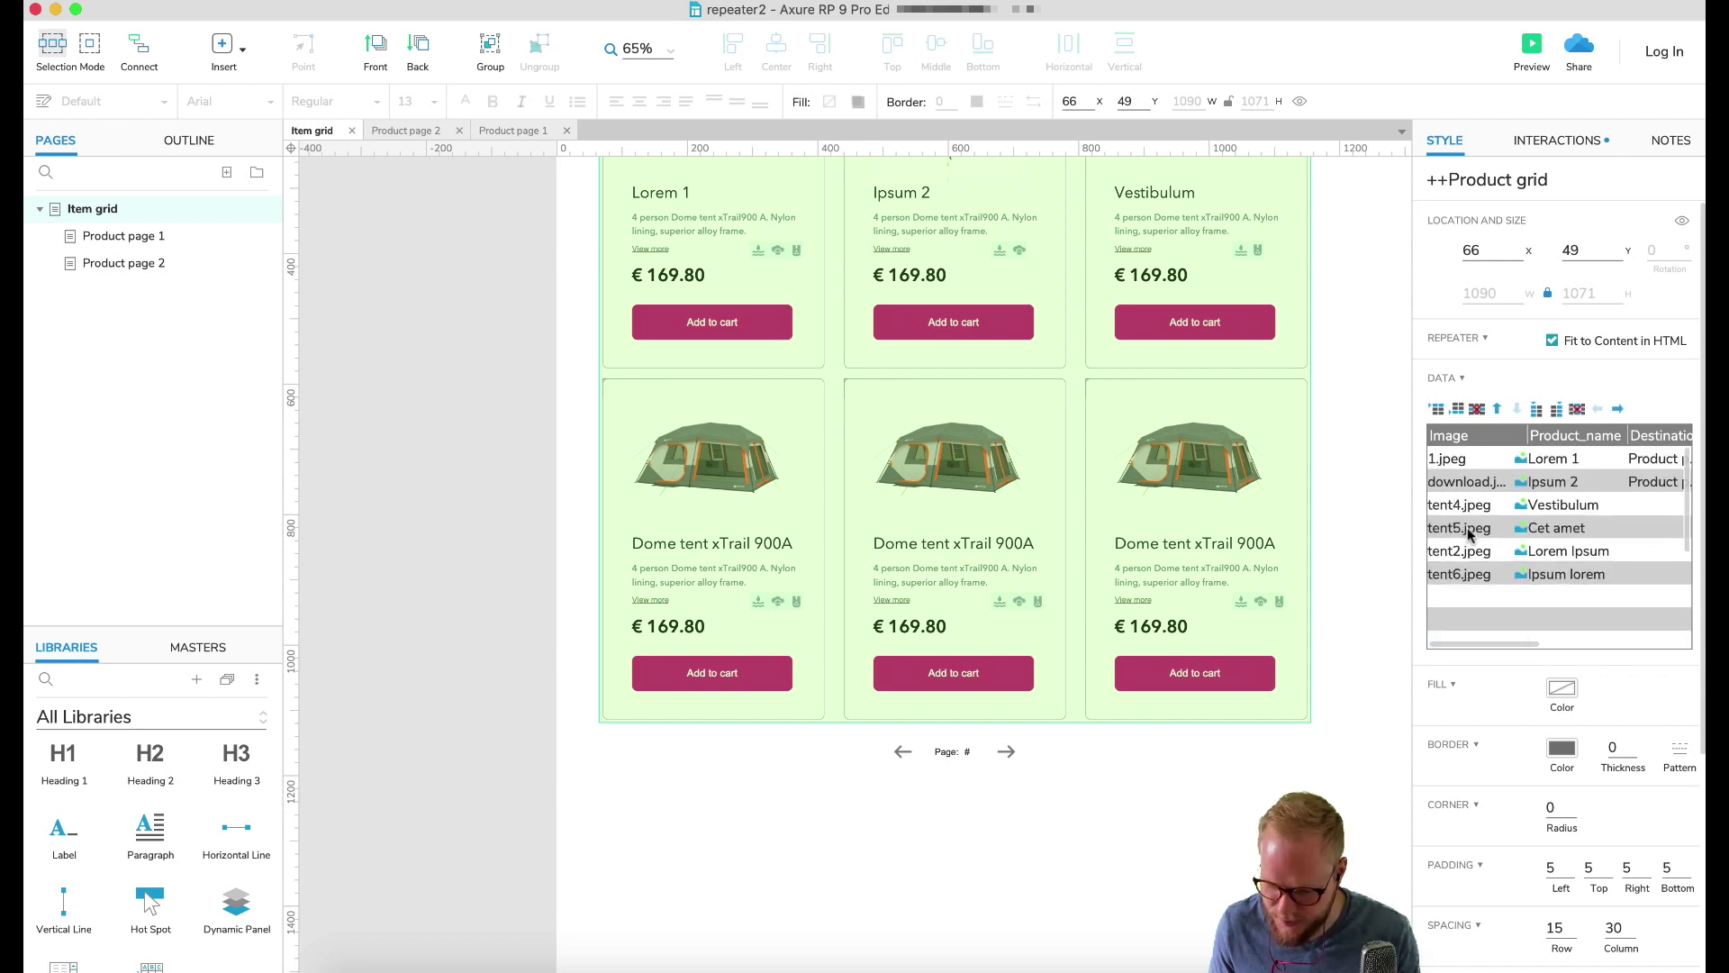
# Insert two blank rows above download.jpeg and two above tent4.jpeg
pyautogui.click(1469, 484)
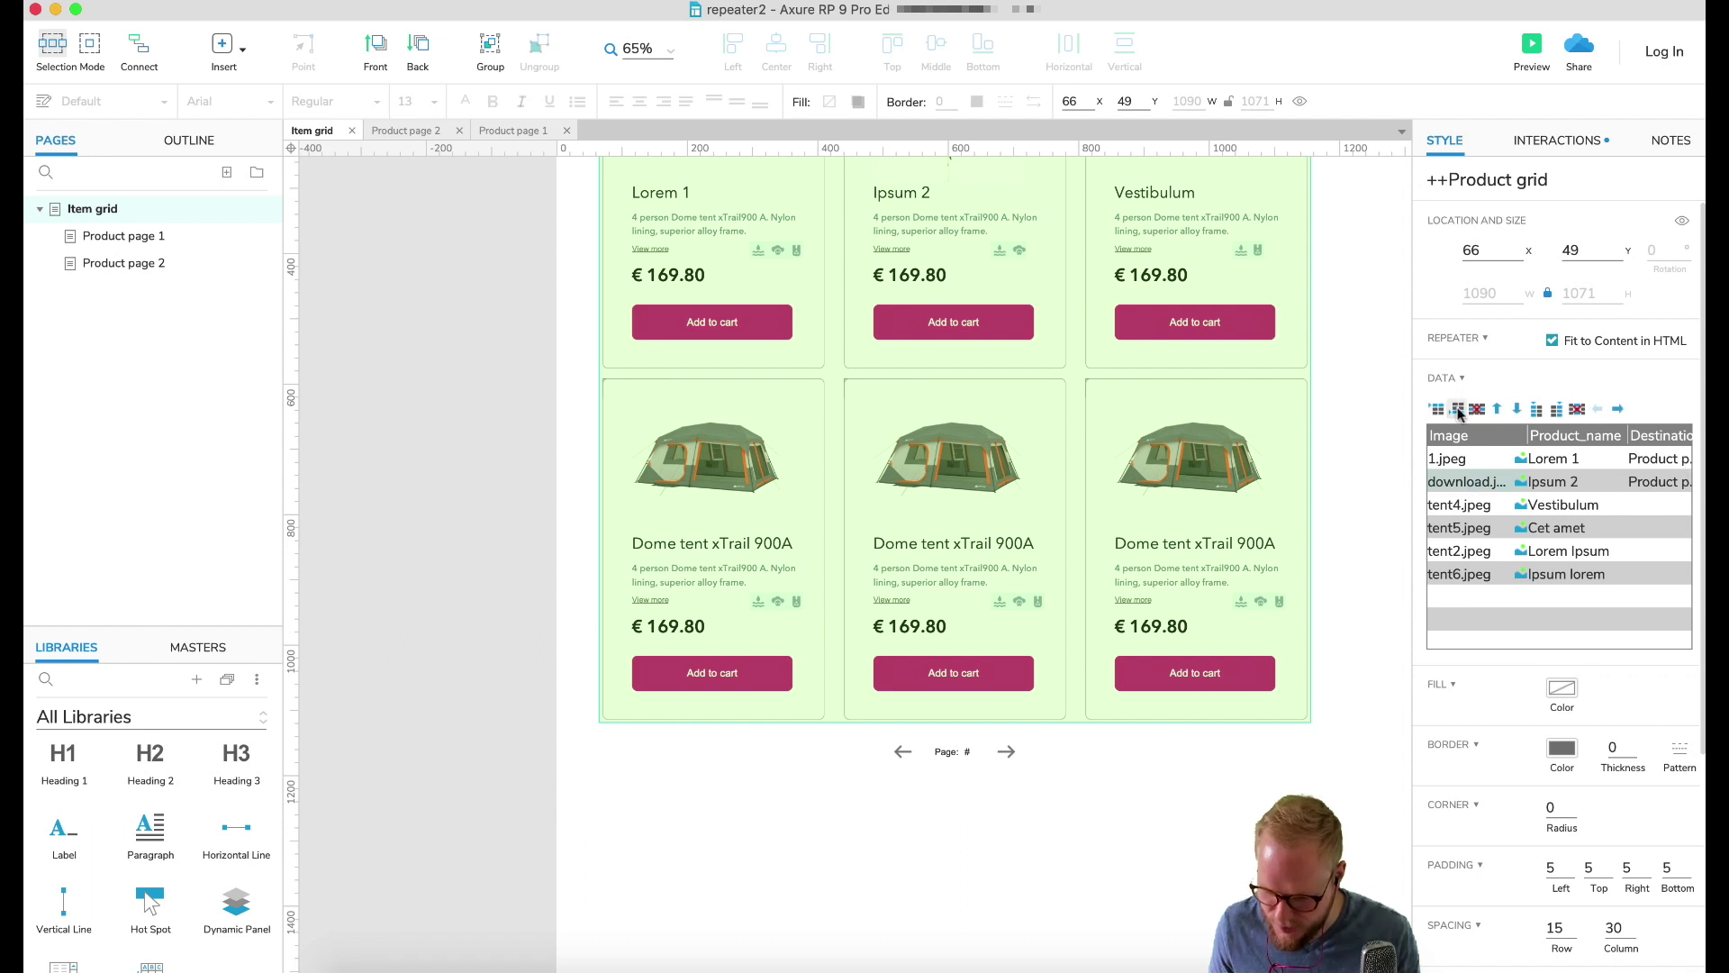
pyautogui.click(1436, 410)
pyautogui.click(1436, 409)
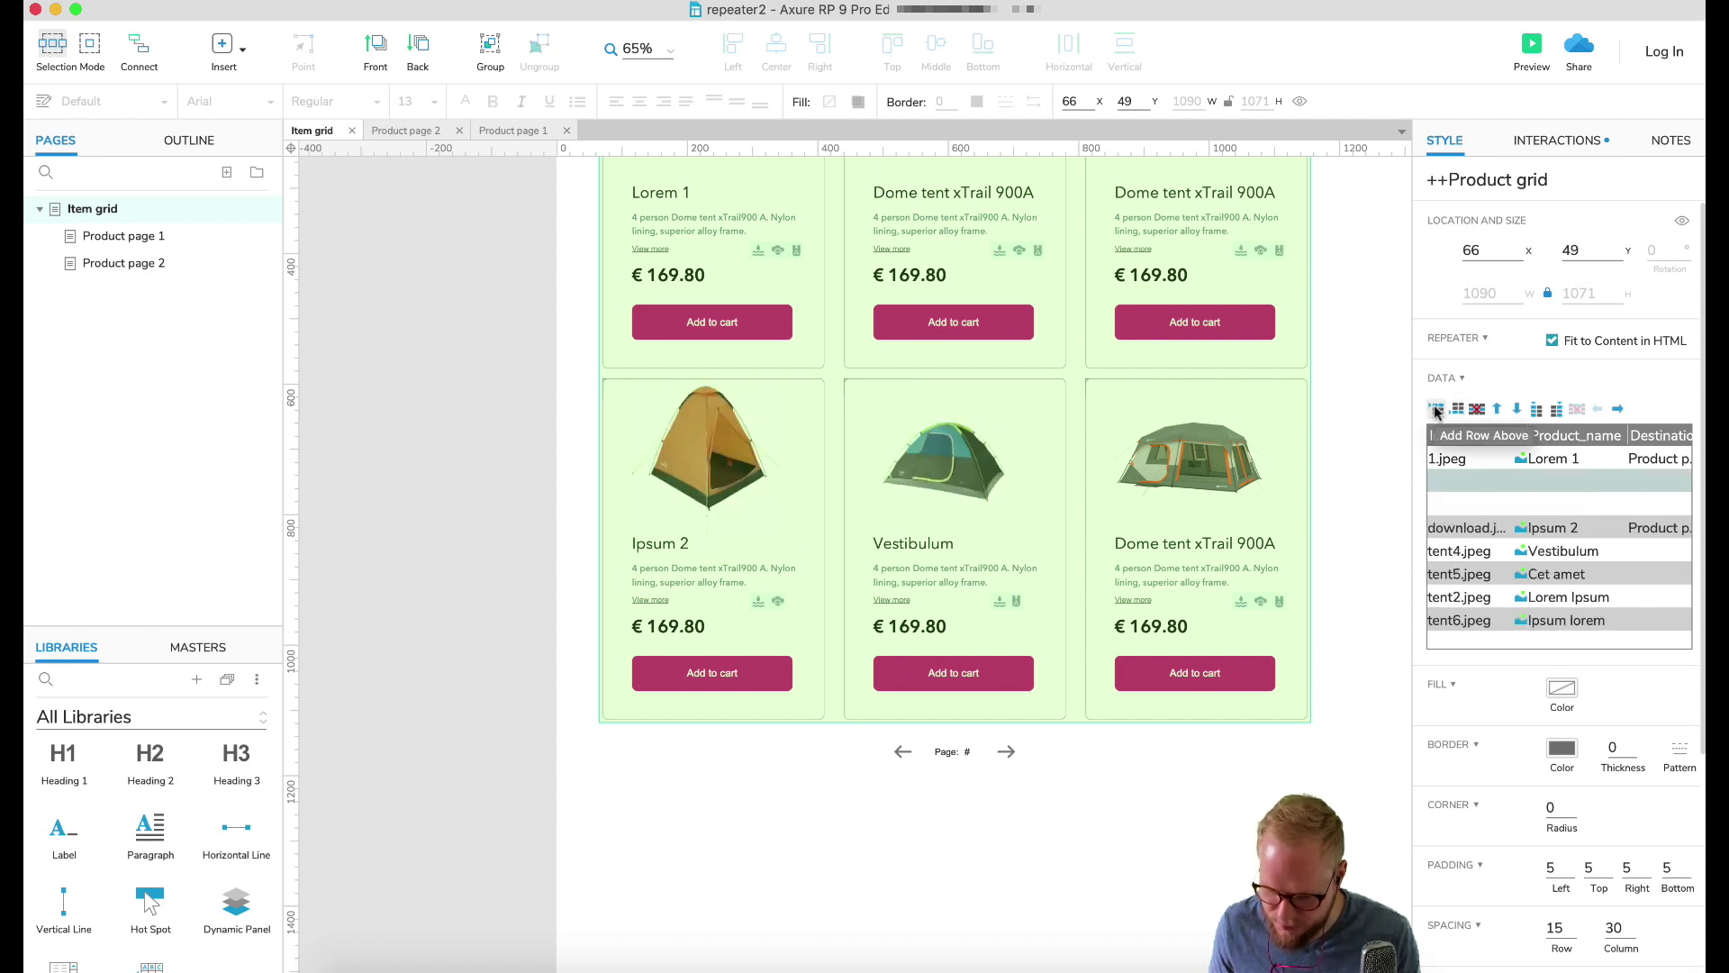
pyautogui.scroll(5, 1193, 487)
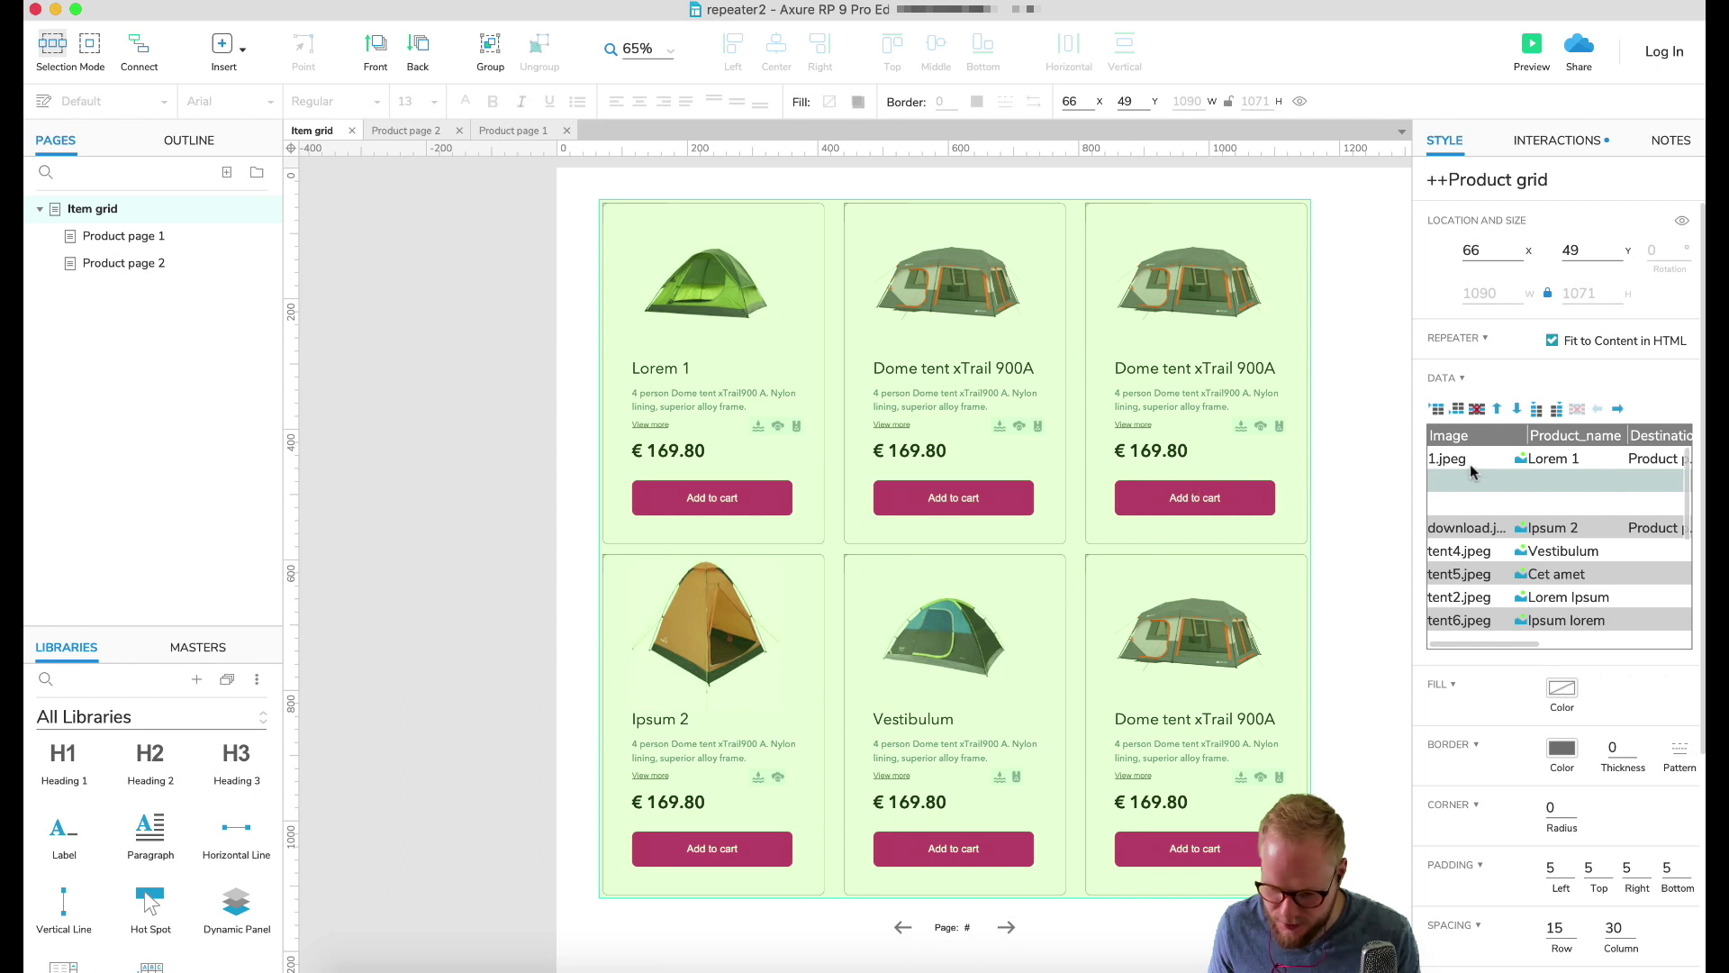
pyautogui.click(1435, 410)
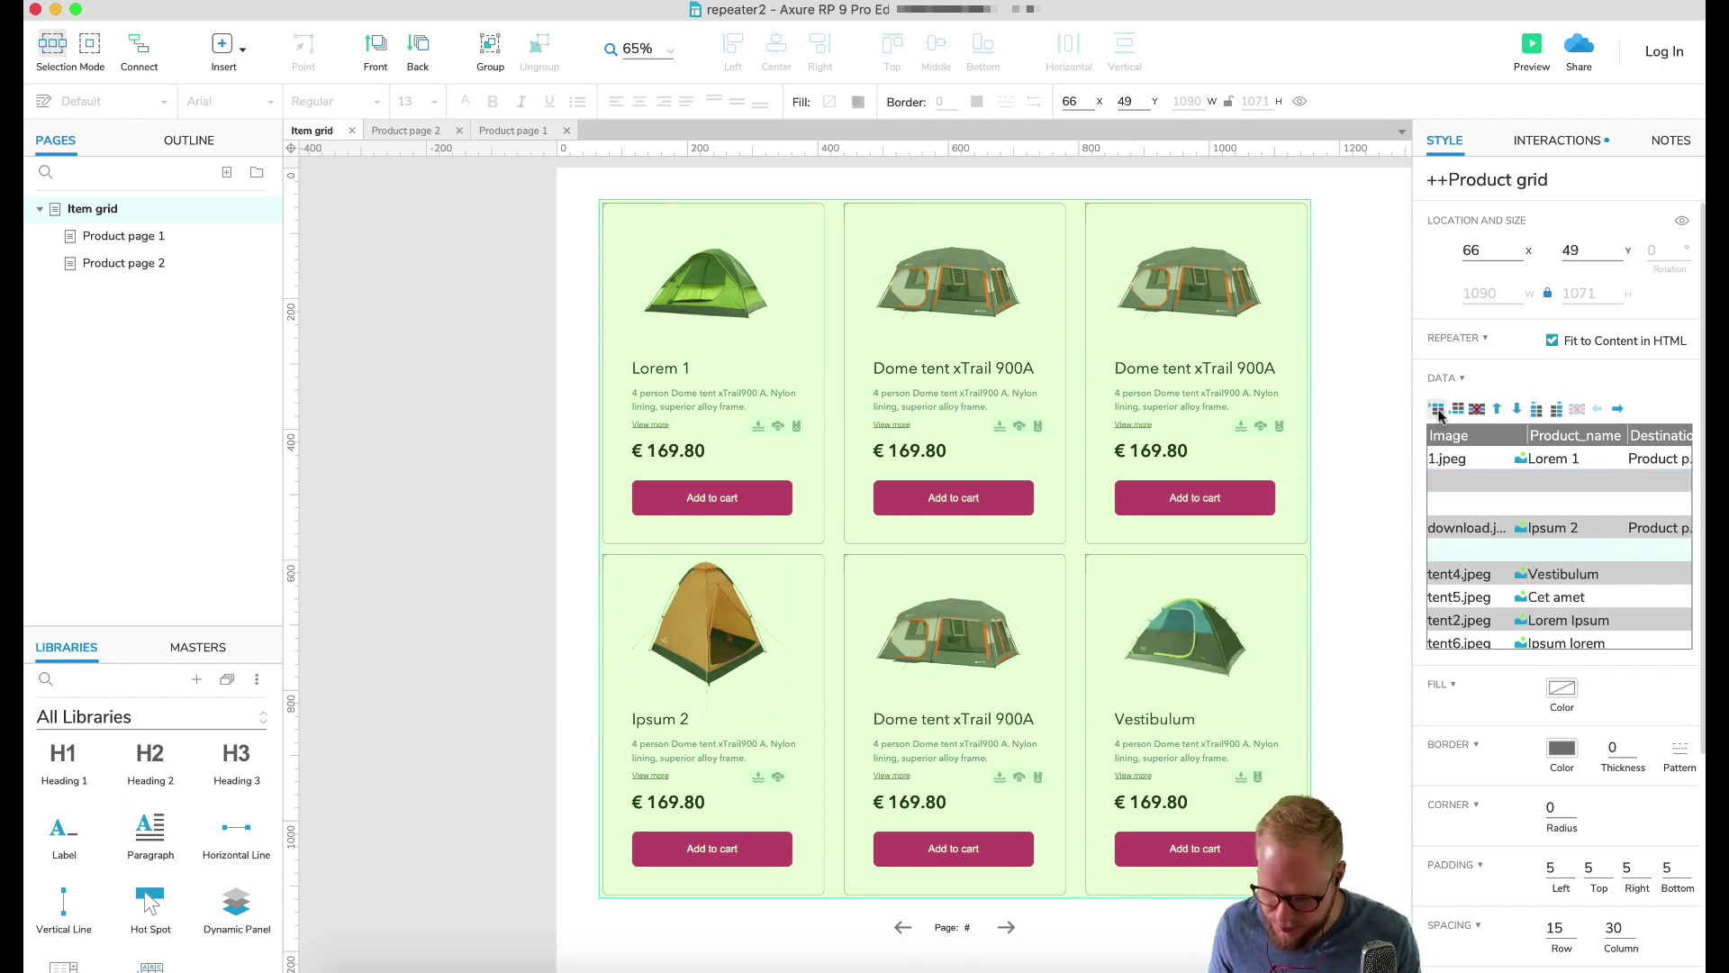
pyautogui.click(1436, 410)
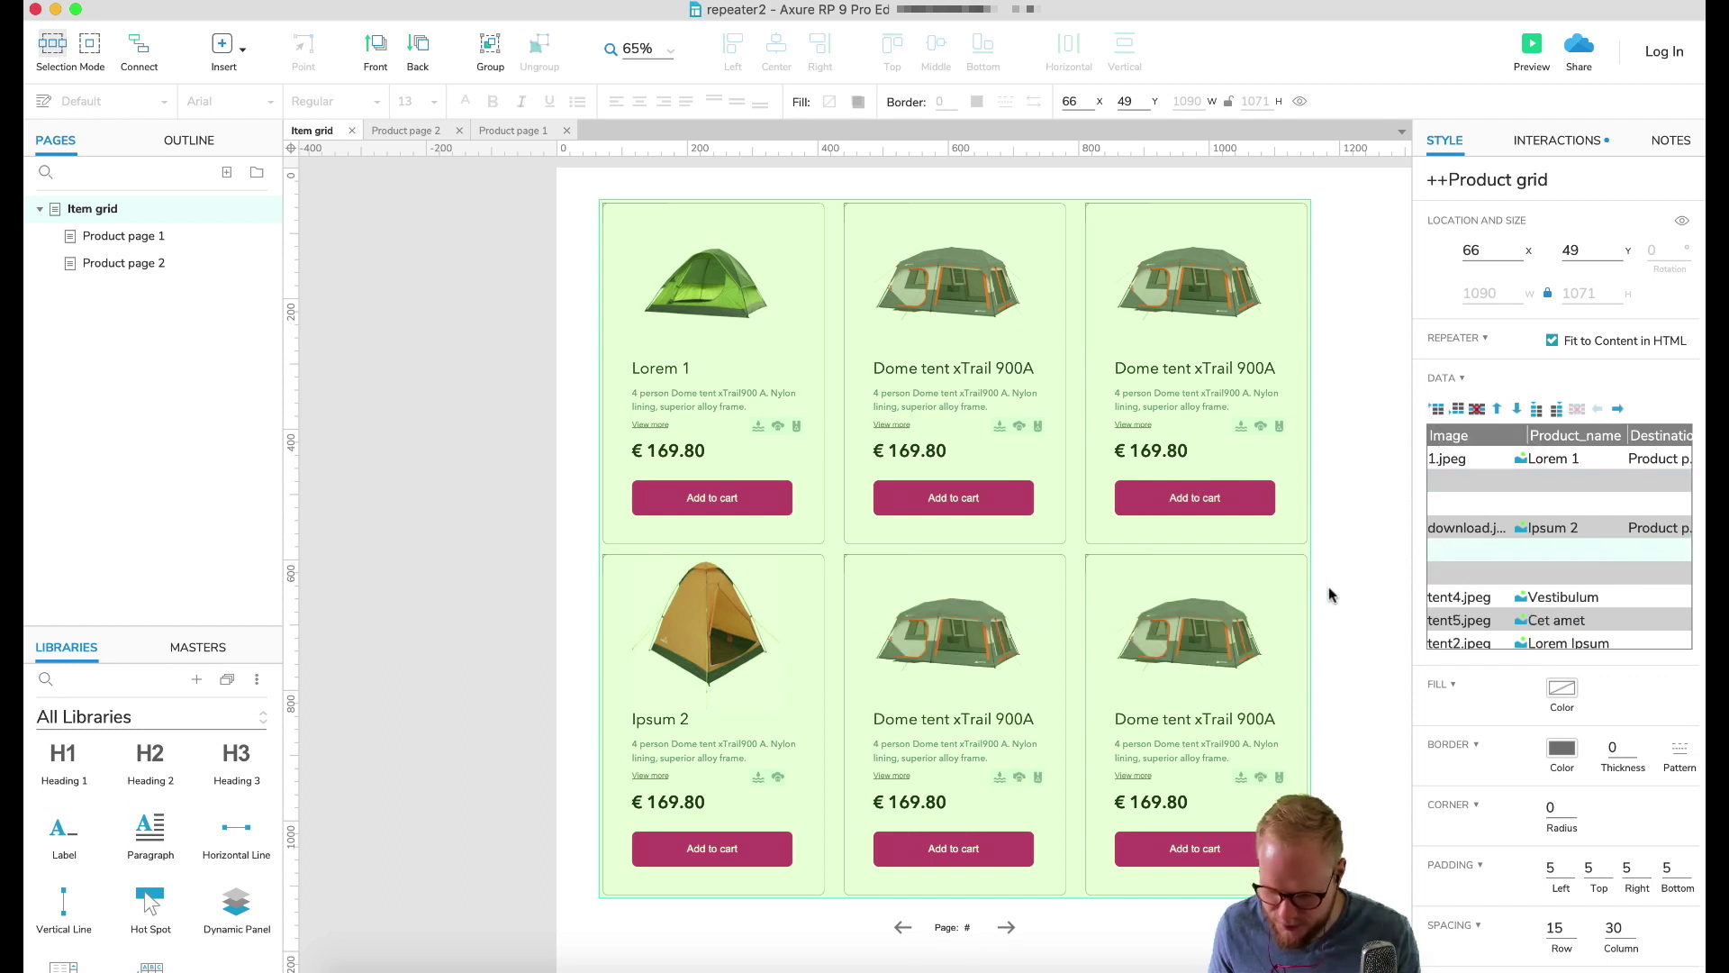
# Insert blank rows above tent5.jpeg and select the tent2.jpeg row
pyautogui.scroll(-1, 1333, 585)
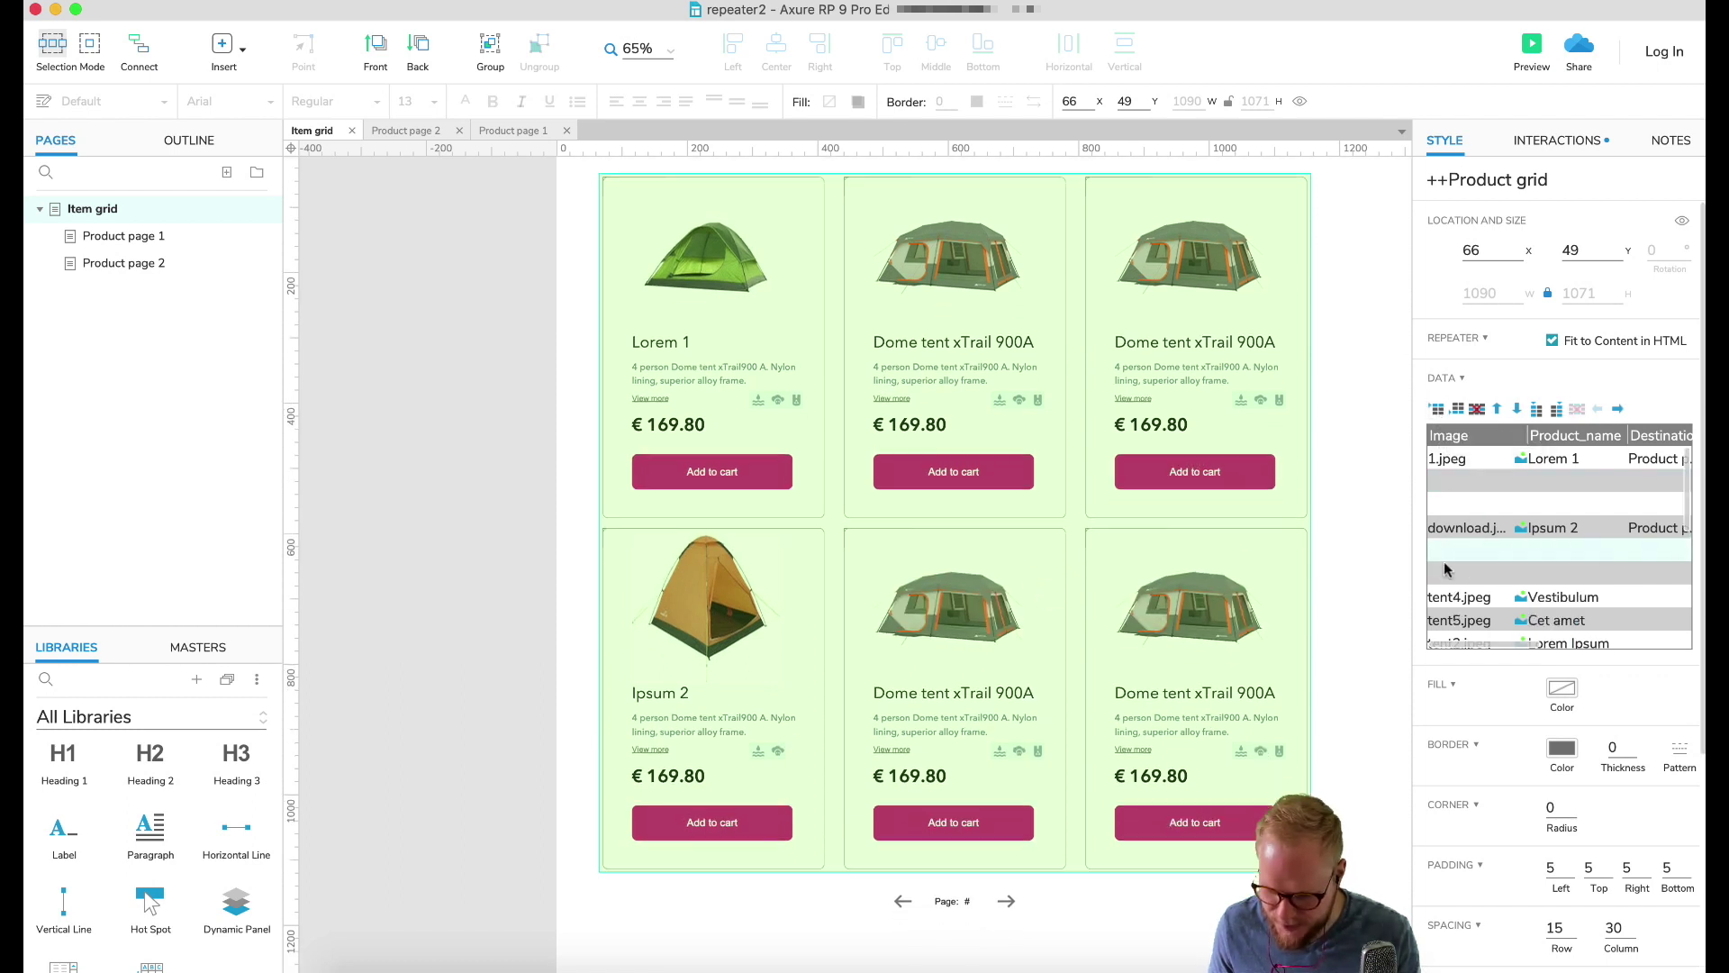
pyautogui.click(1438, 410)
pyautogui.click(1438, 409)
pyautogui.scroll(-2, 1464, 621)
pyautogui.click(1466, 626)
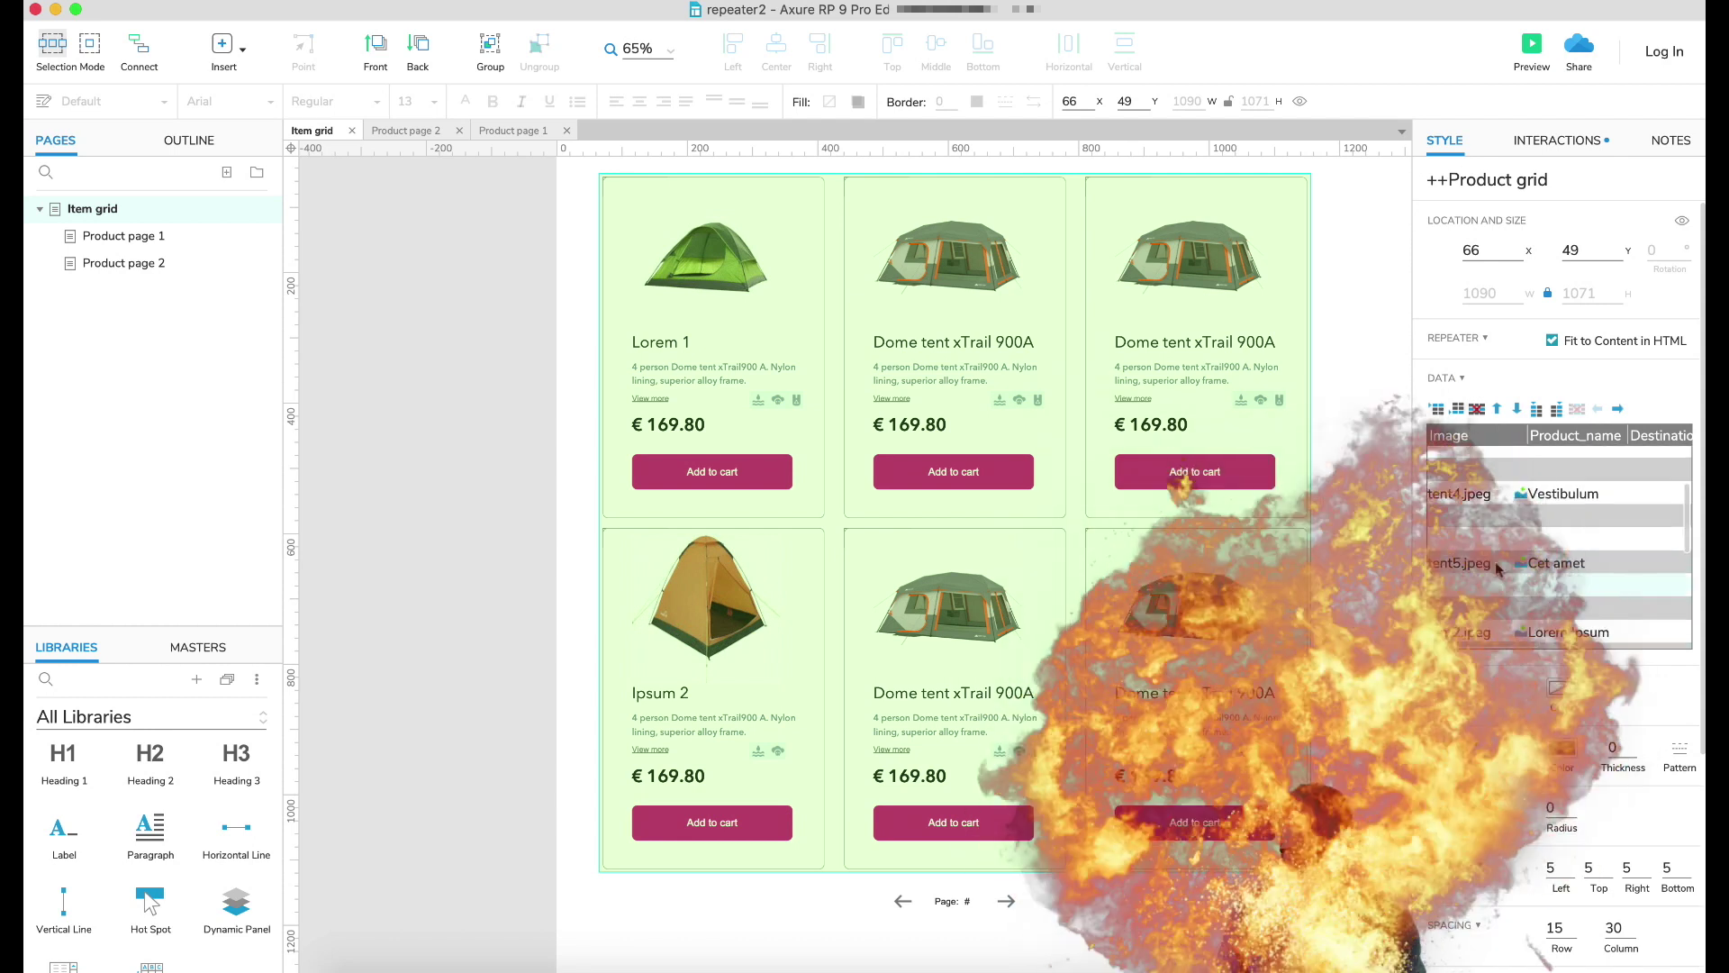
pyautogui.scroll(-1, 1559, 511)
pyautogui.moveTo(1462, 530)
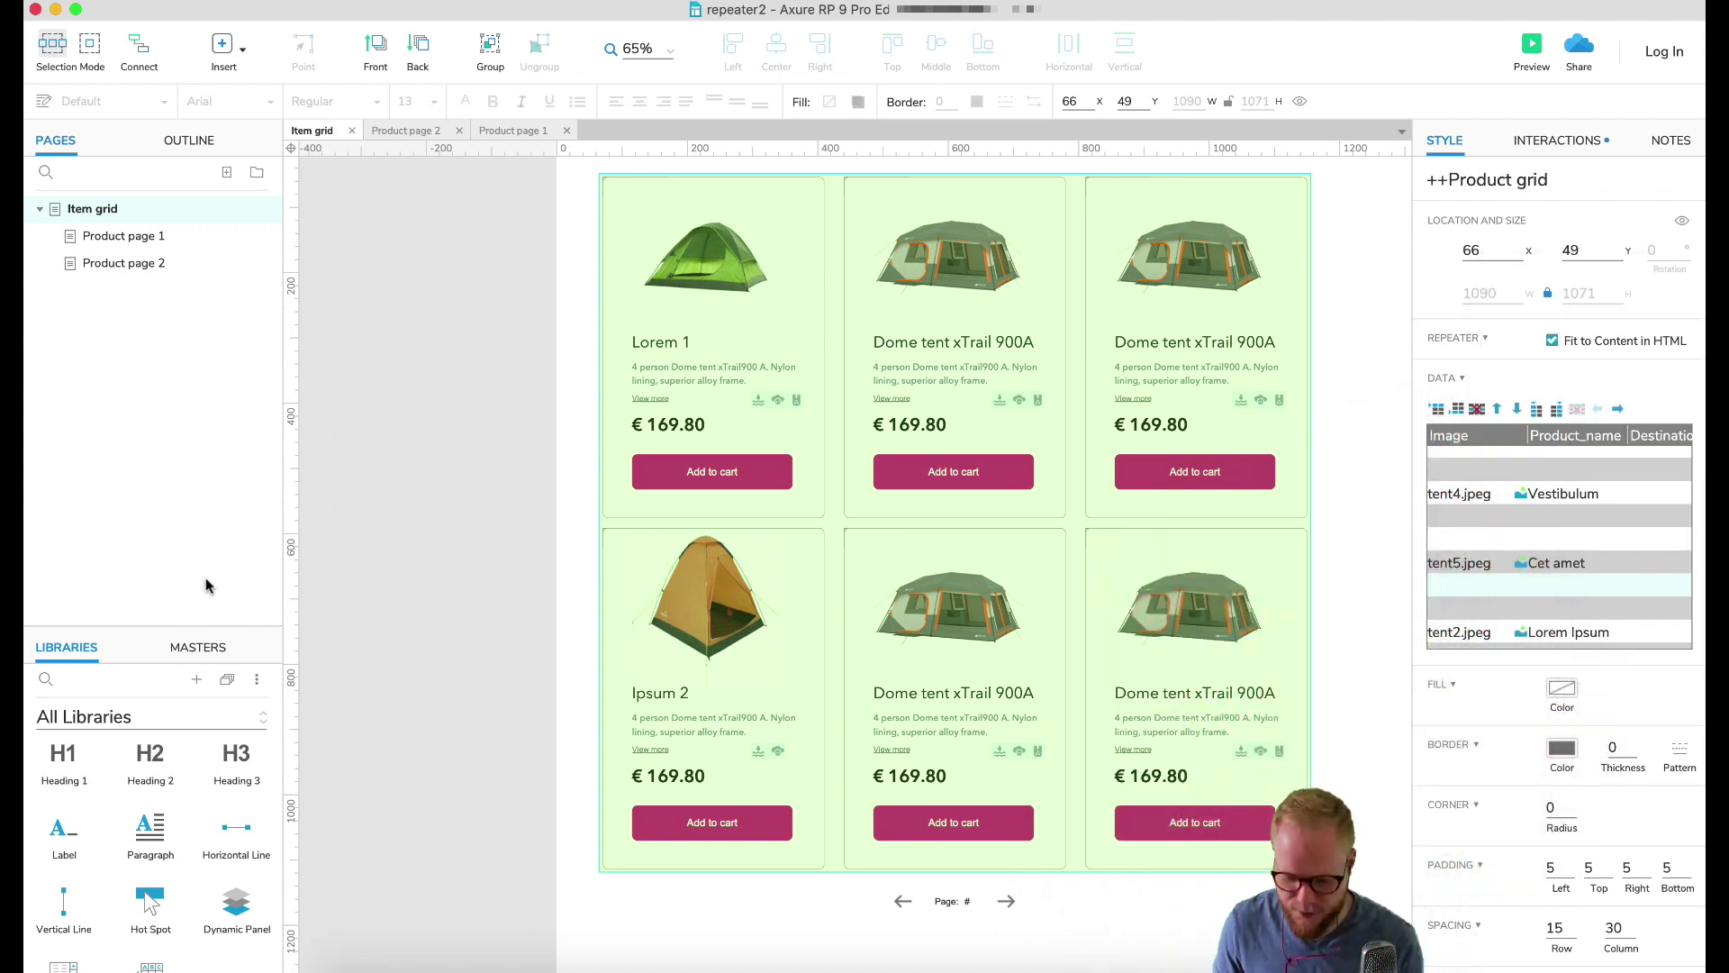
# Preview again, check page 2 shows Vestibulum plus placeholder Dome tents, then return to Axure
pyautogui.click(522, 544)
pyautogui.click(1531, 51)
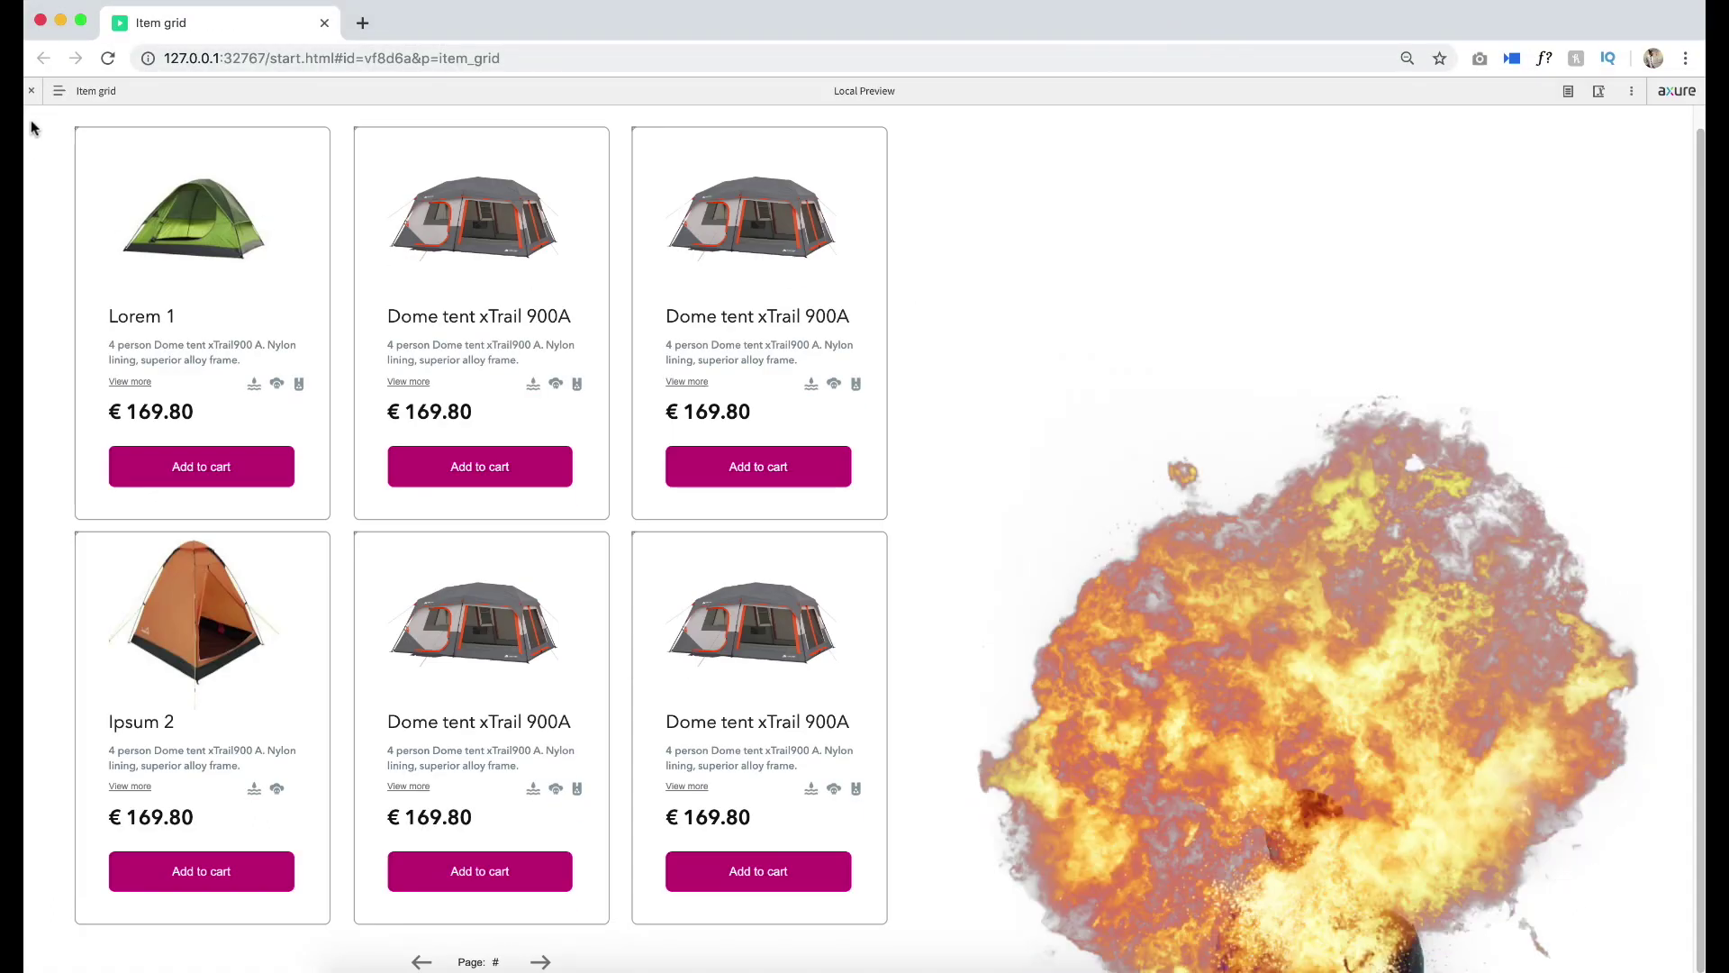
pyautogui.click(33, 91)
pyautogui.click(539, 954)
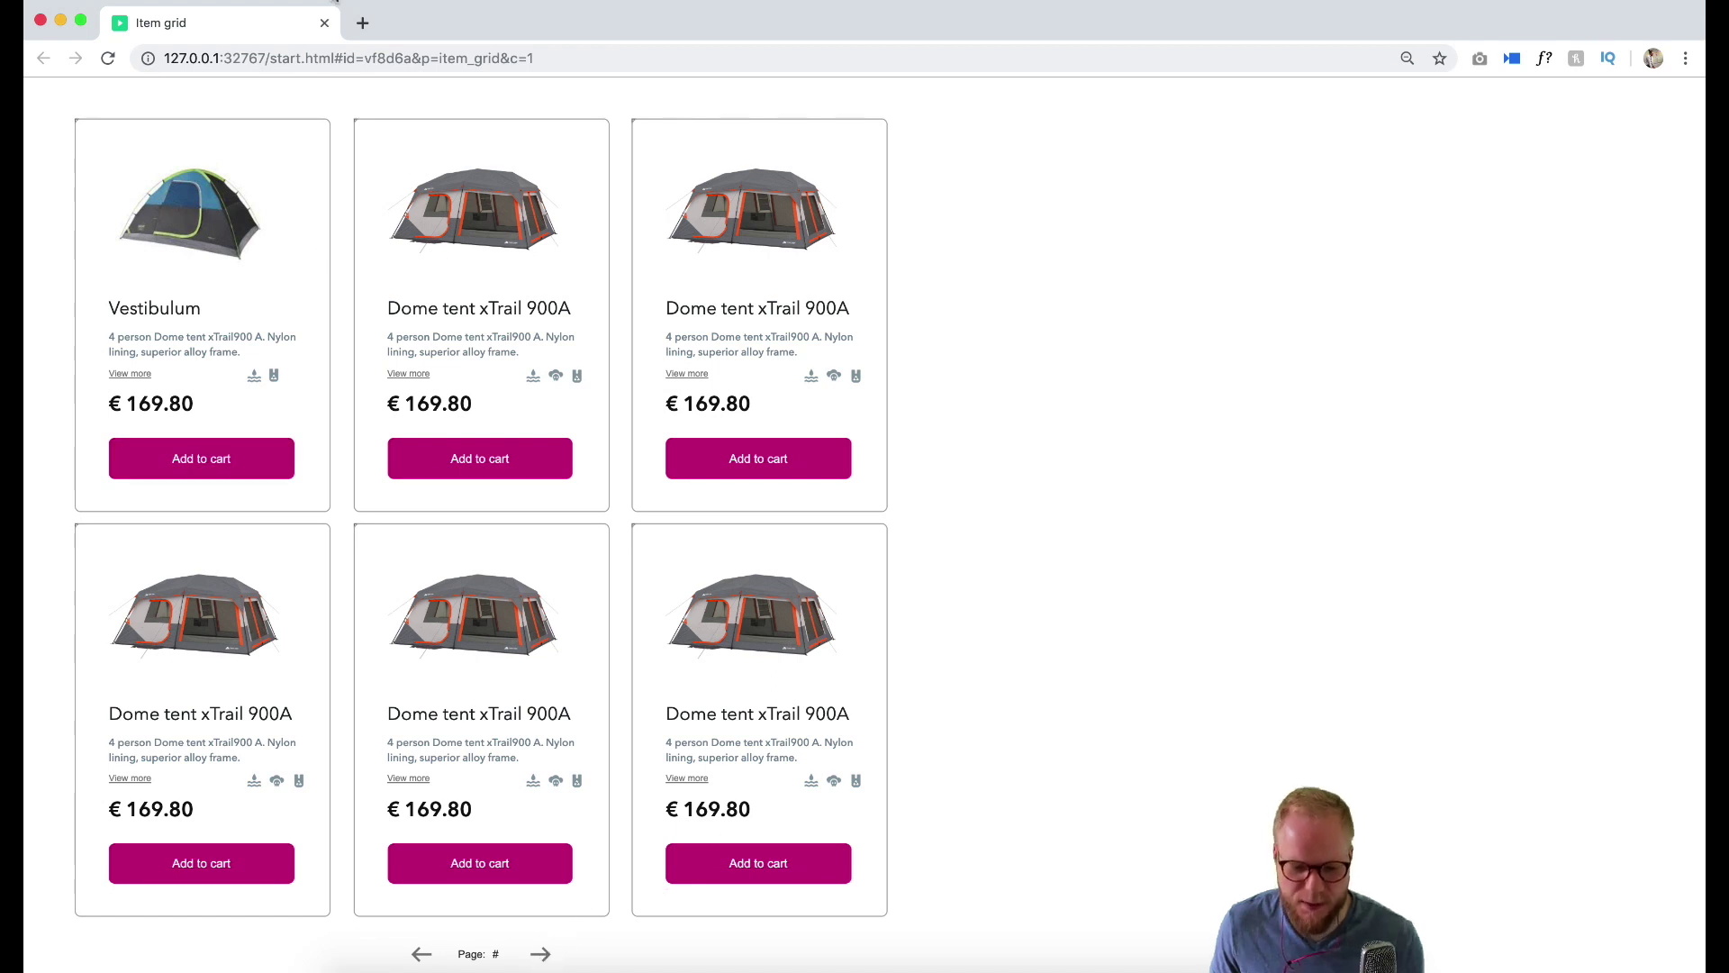
pyautogui.press('super+Tab')
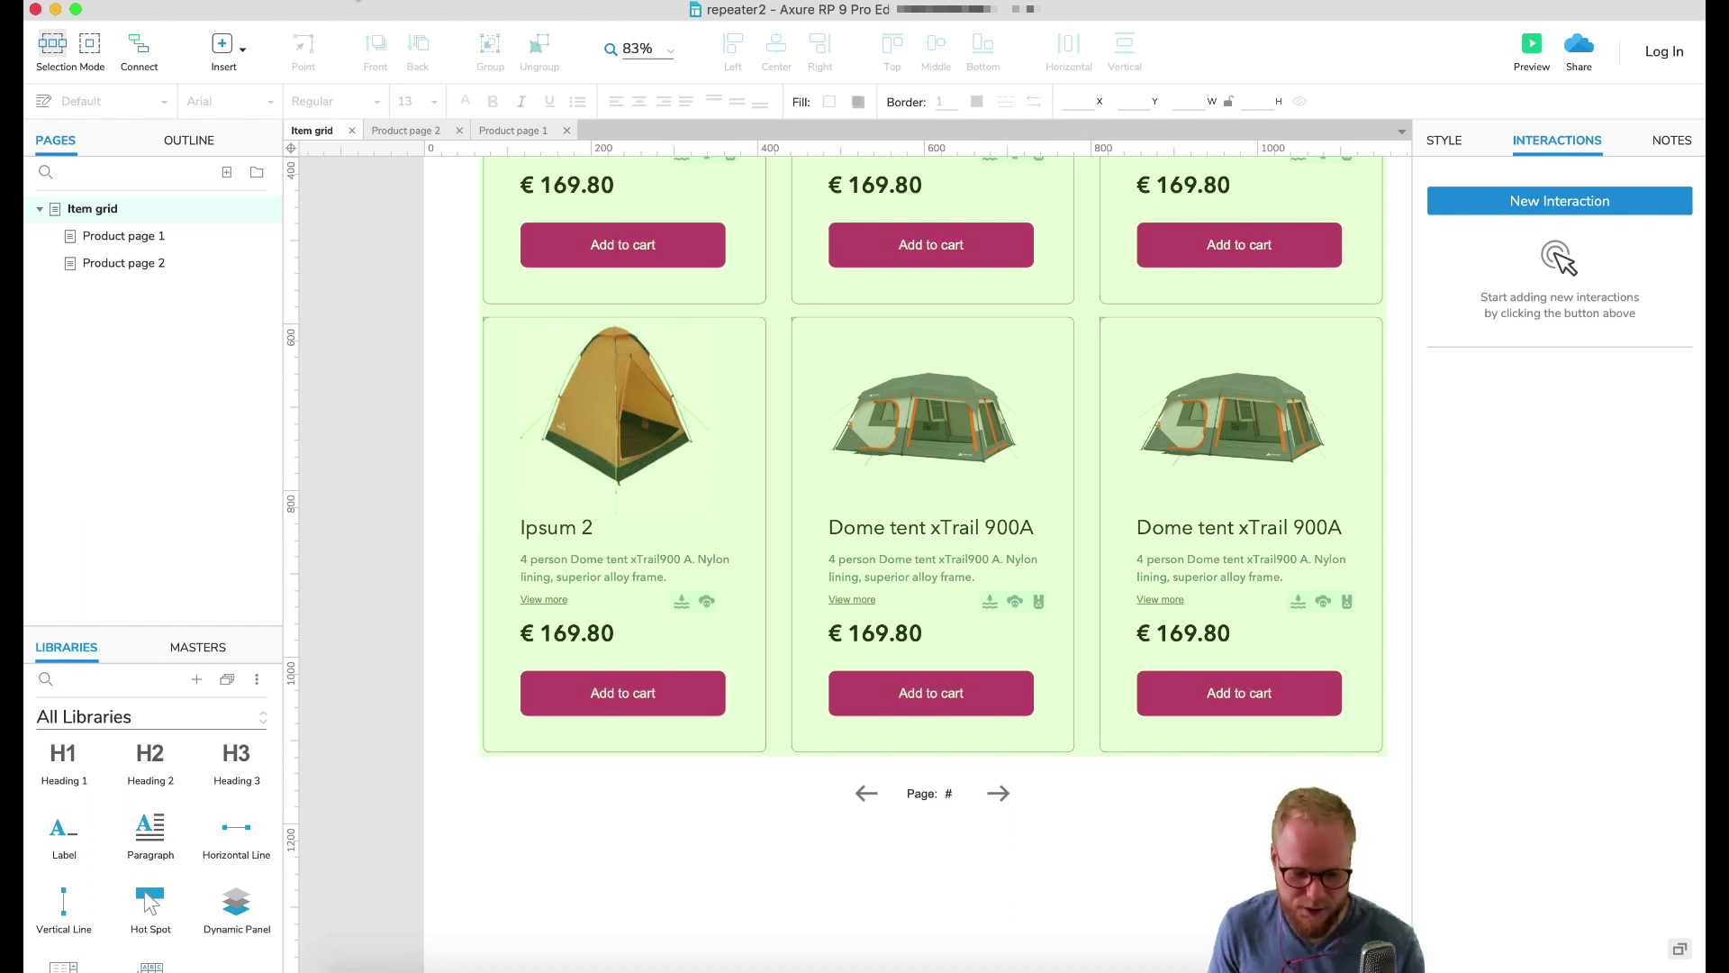
# Add the global variable VARPagination with default value 1 to the project's variable list
pyautogui.click(356, 4)
pyautogui.click(387, 92)
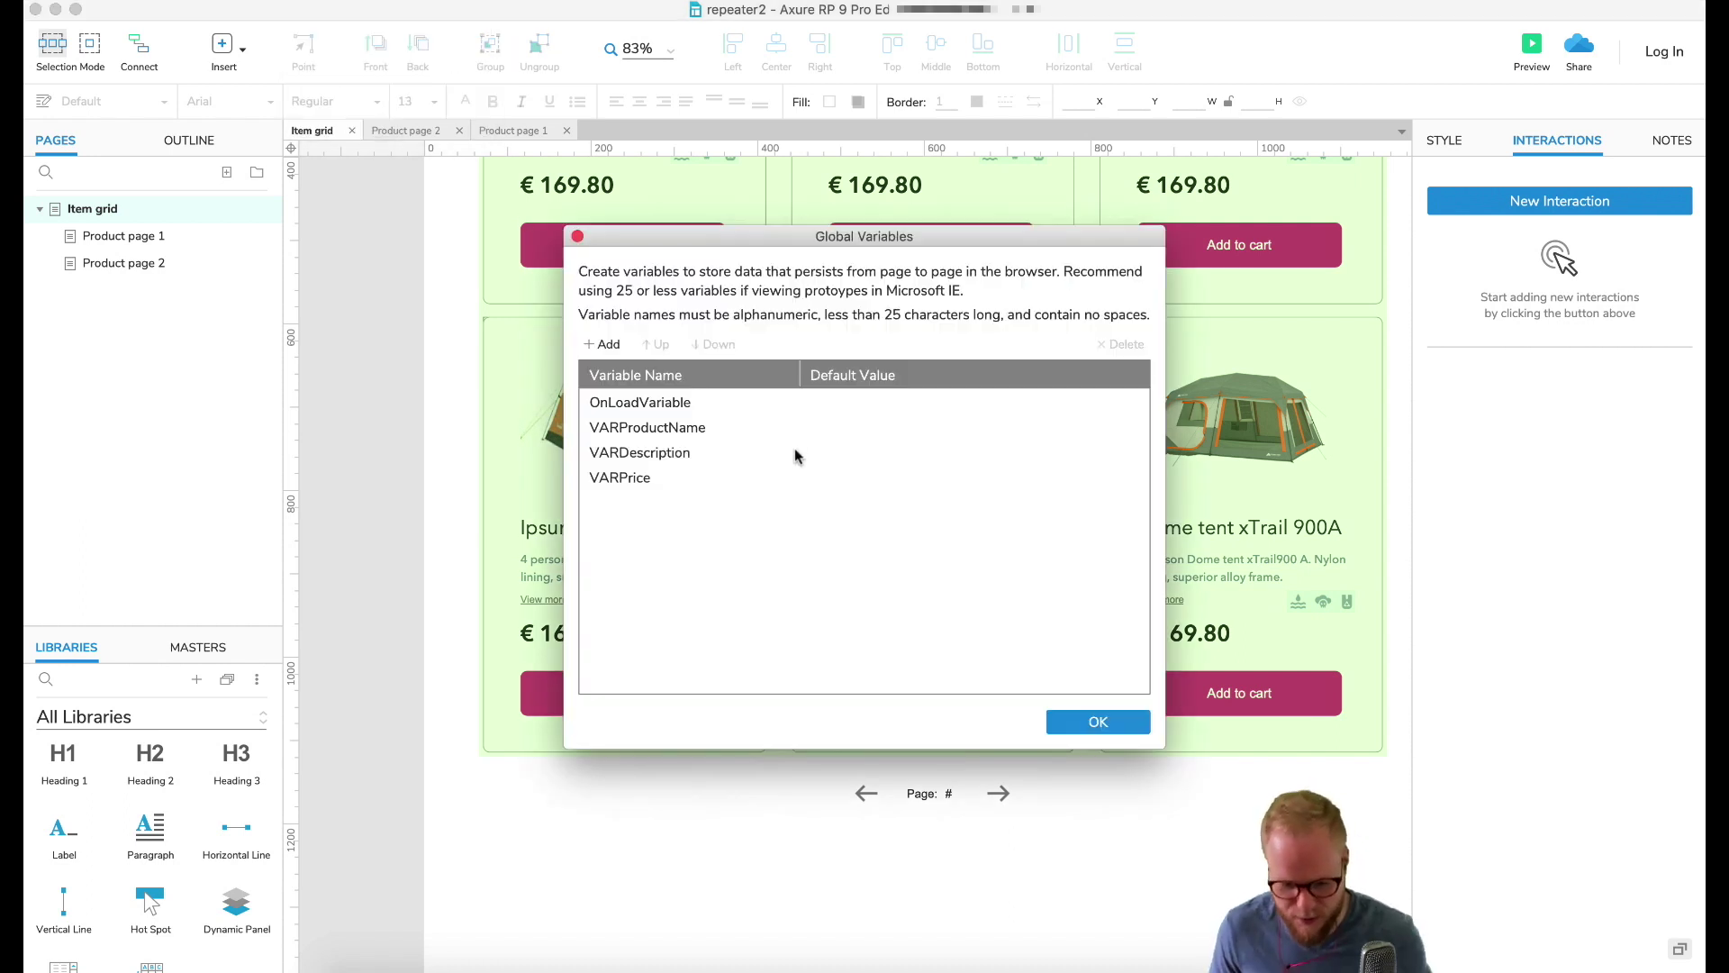
pyautogui.click(603, 344)
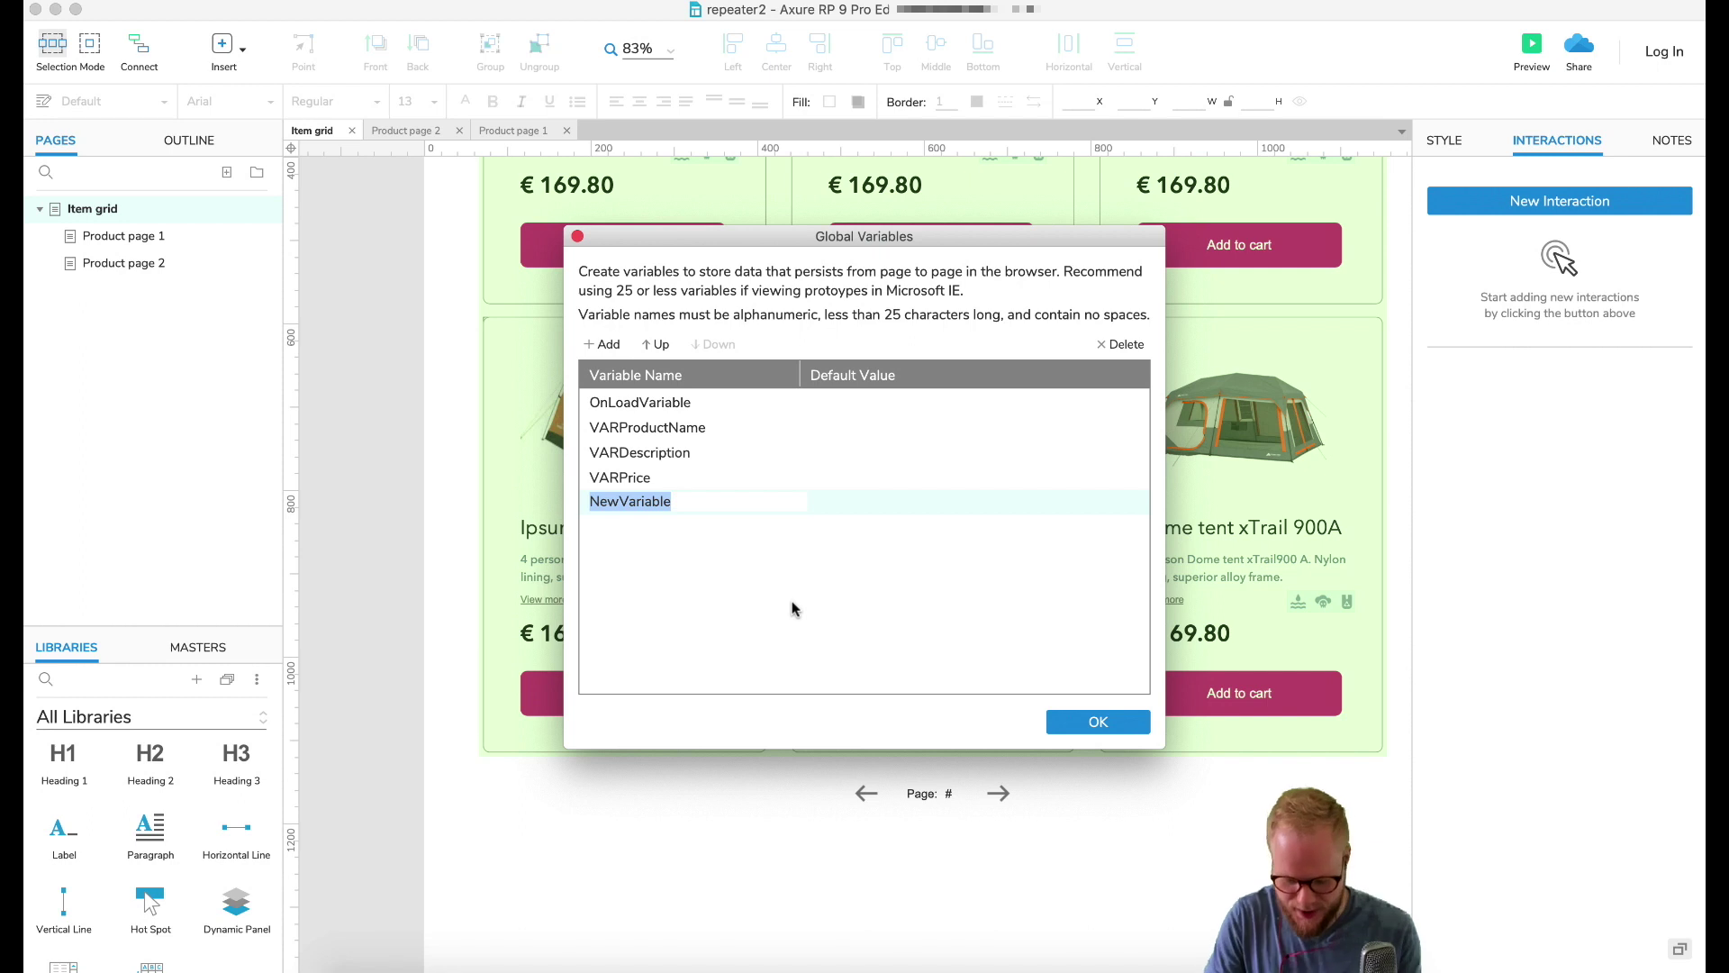
pyautogui.write('VA')
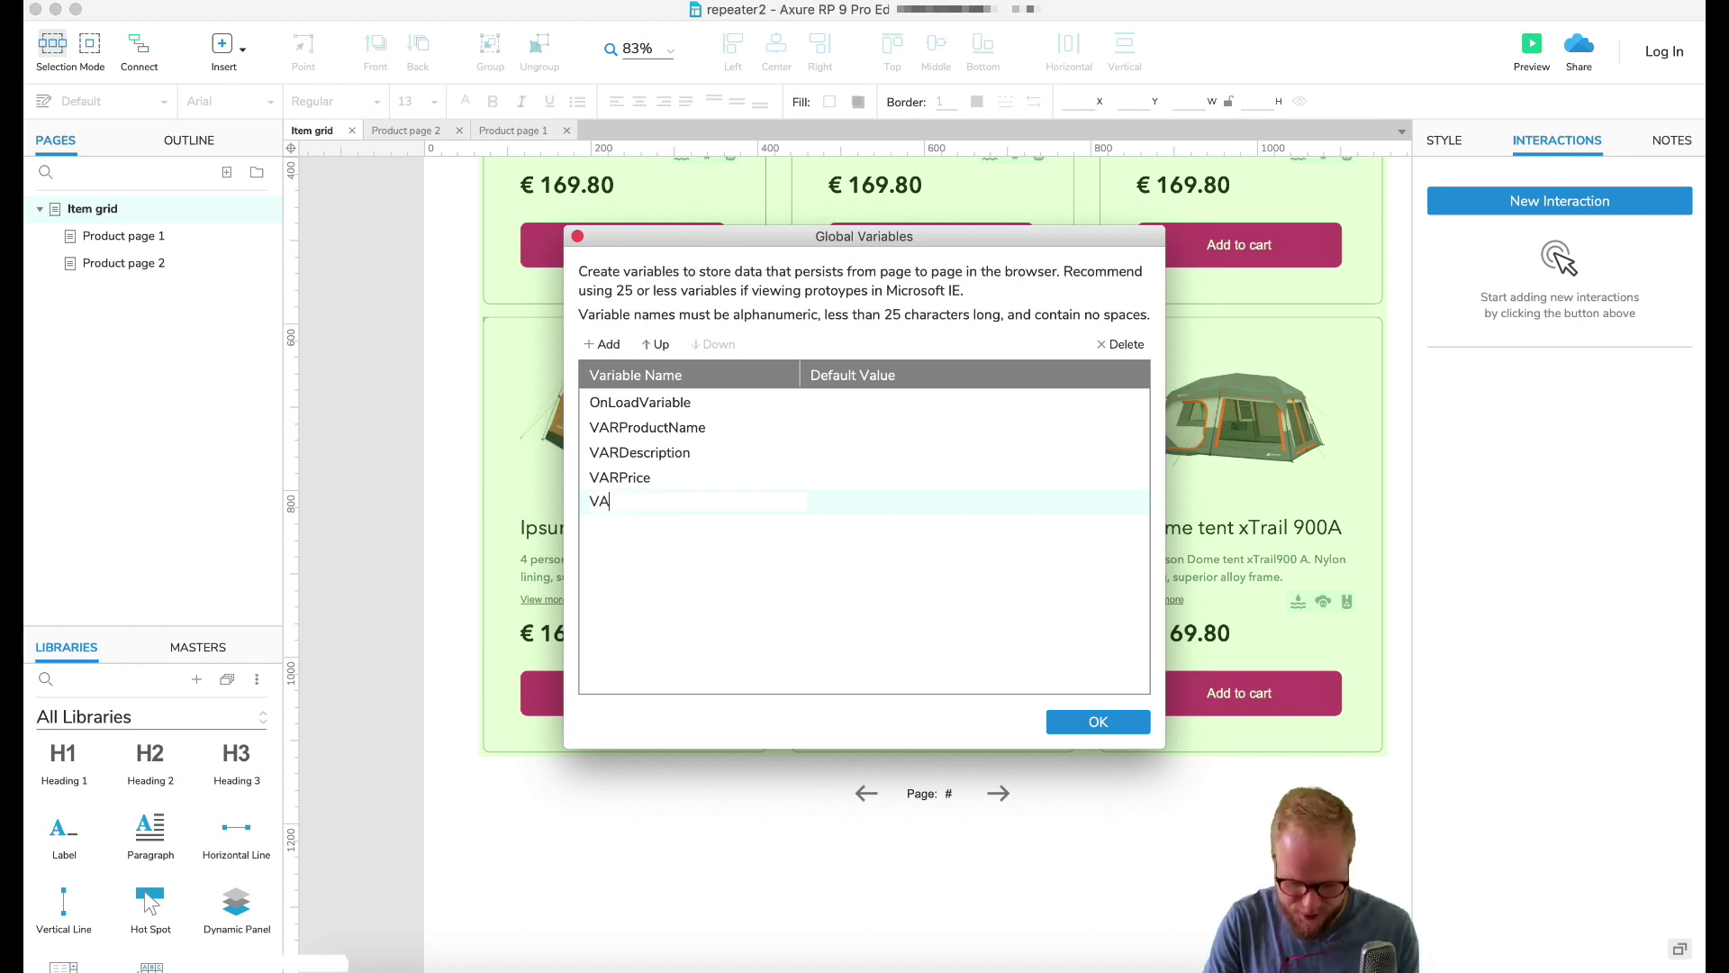
pyautogui.write('RPagination')
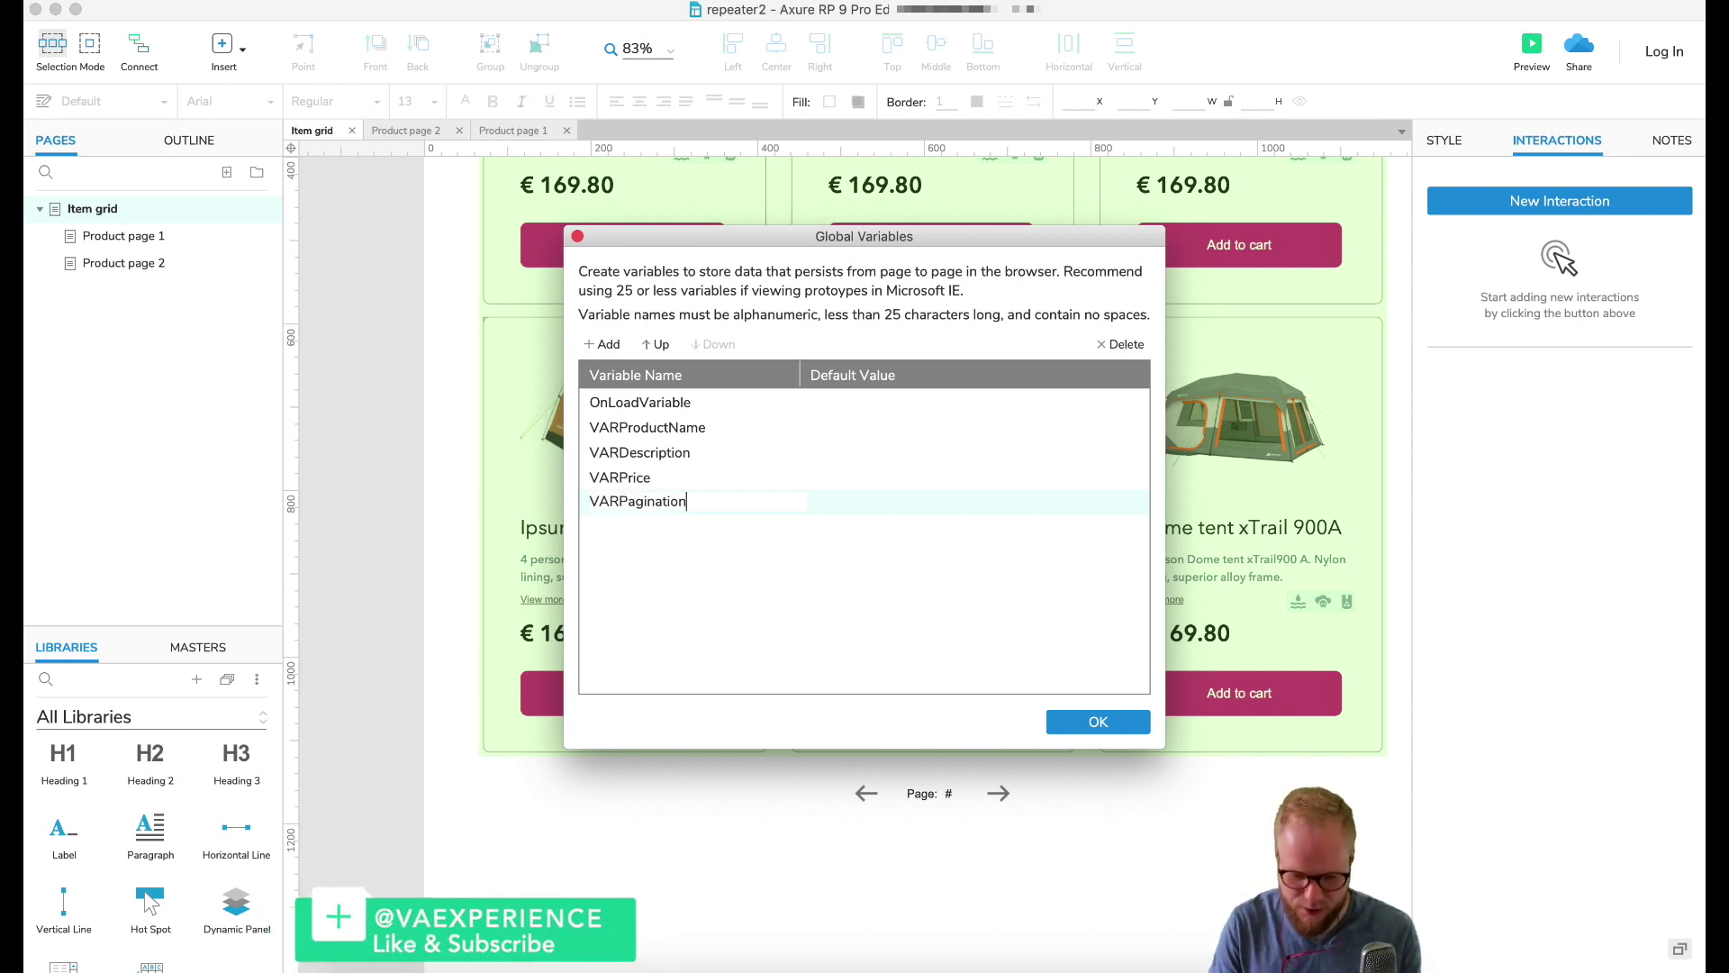
pyautogui.click(910, 501)
pyautogui.write('1')
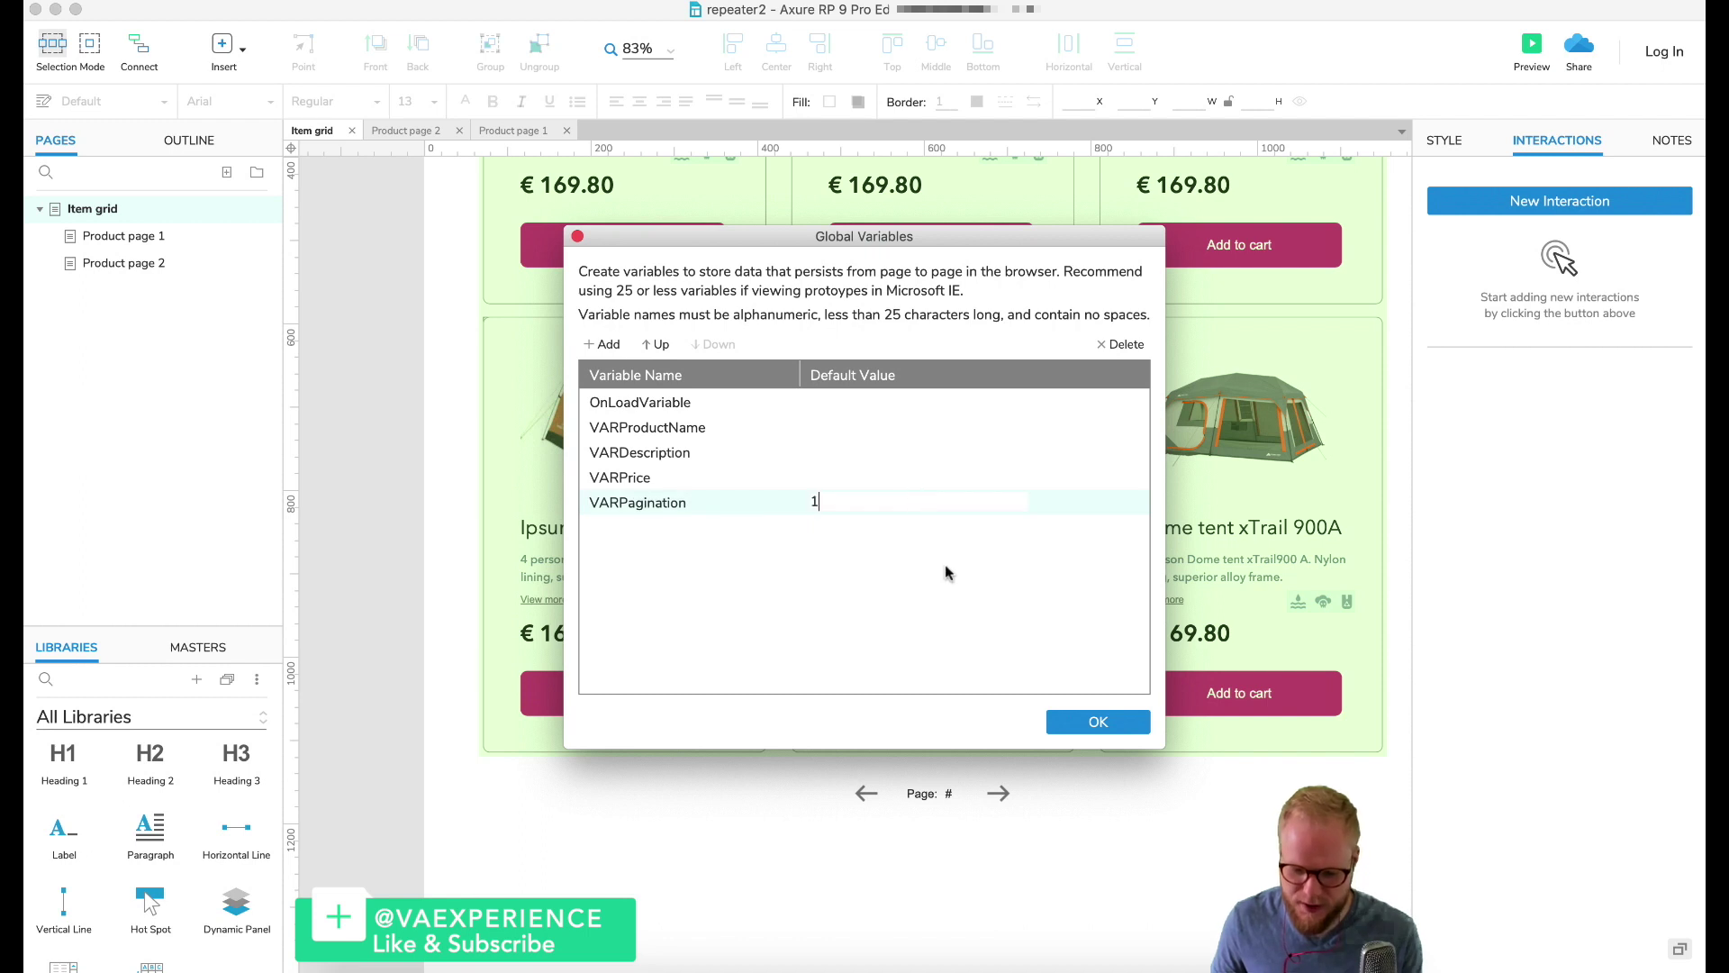
pyautogui.click(1098, 721)
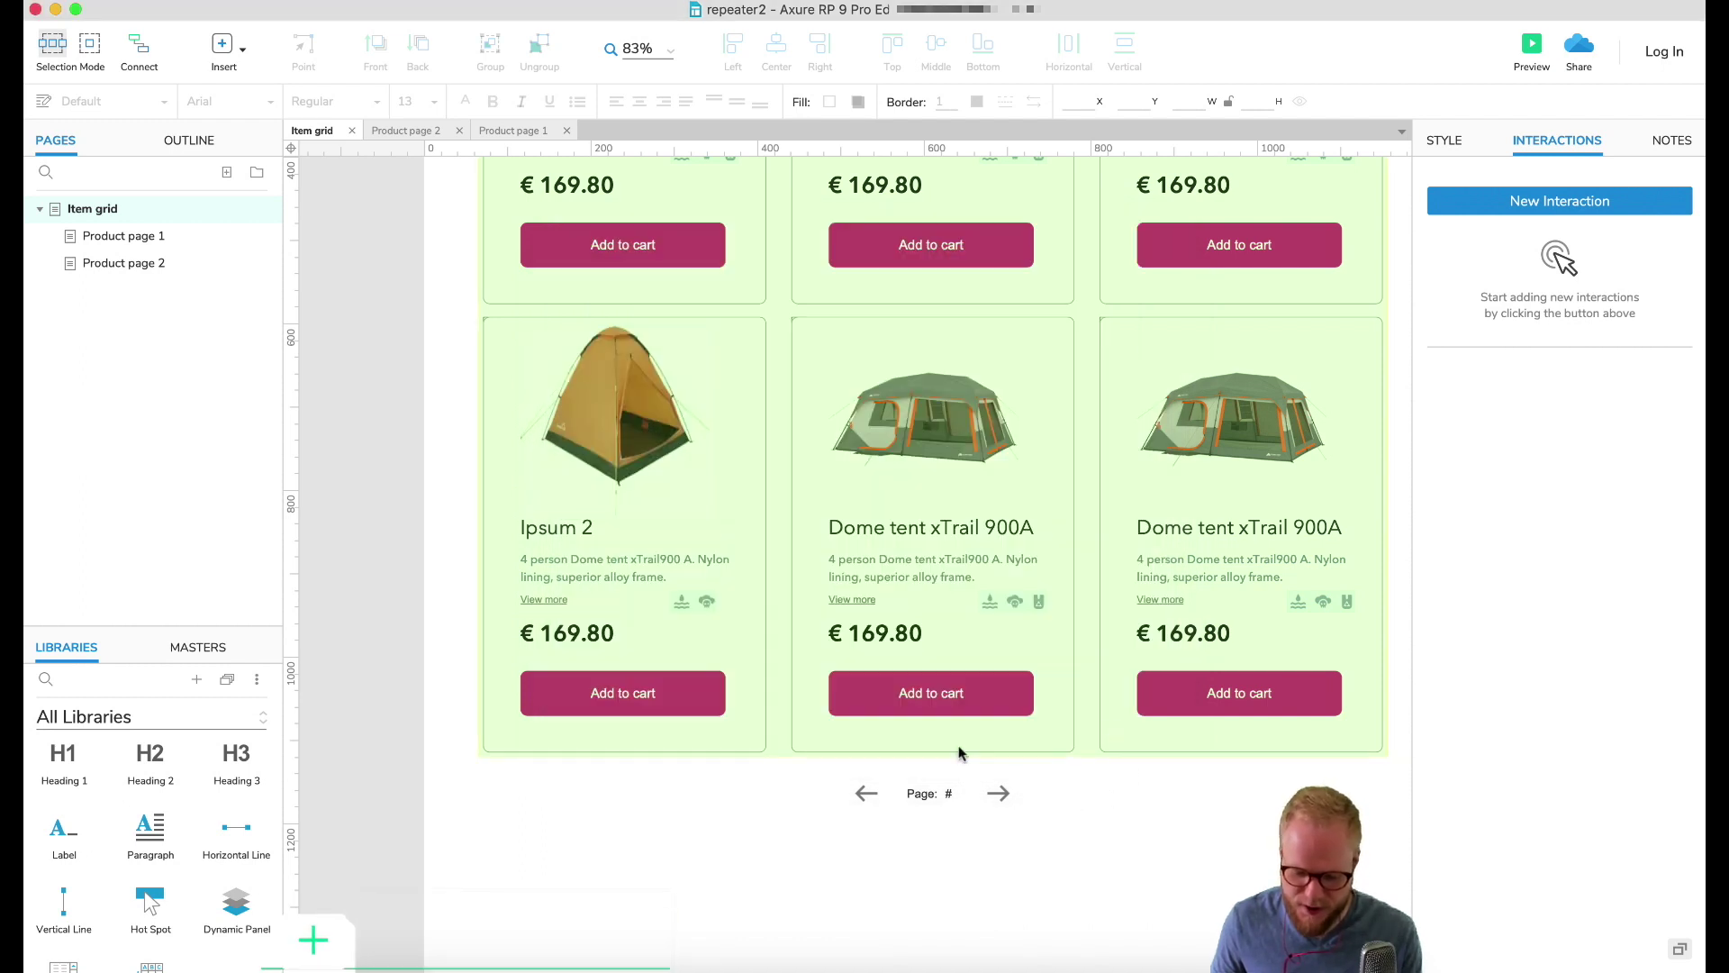
# Change the forward arrow's Set Current Page value from 2 to [[VARPagination+1]]
pyautogui.click(1000, 793)
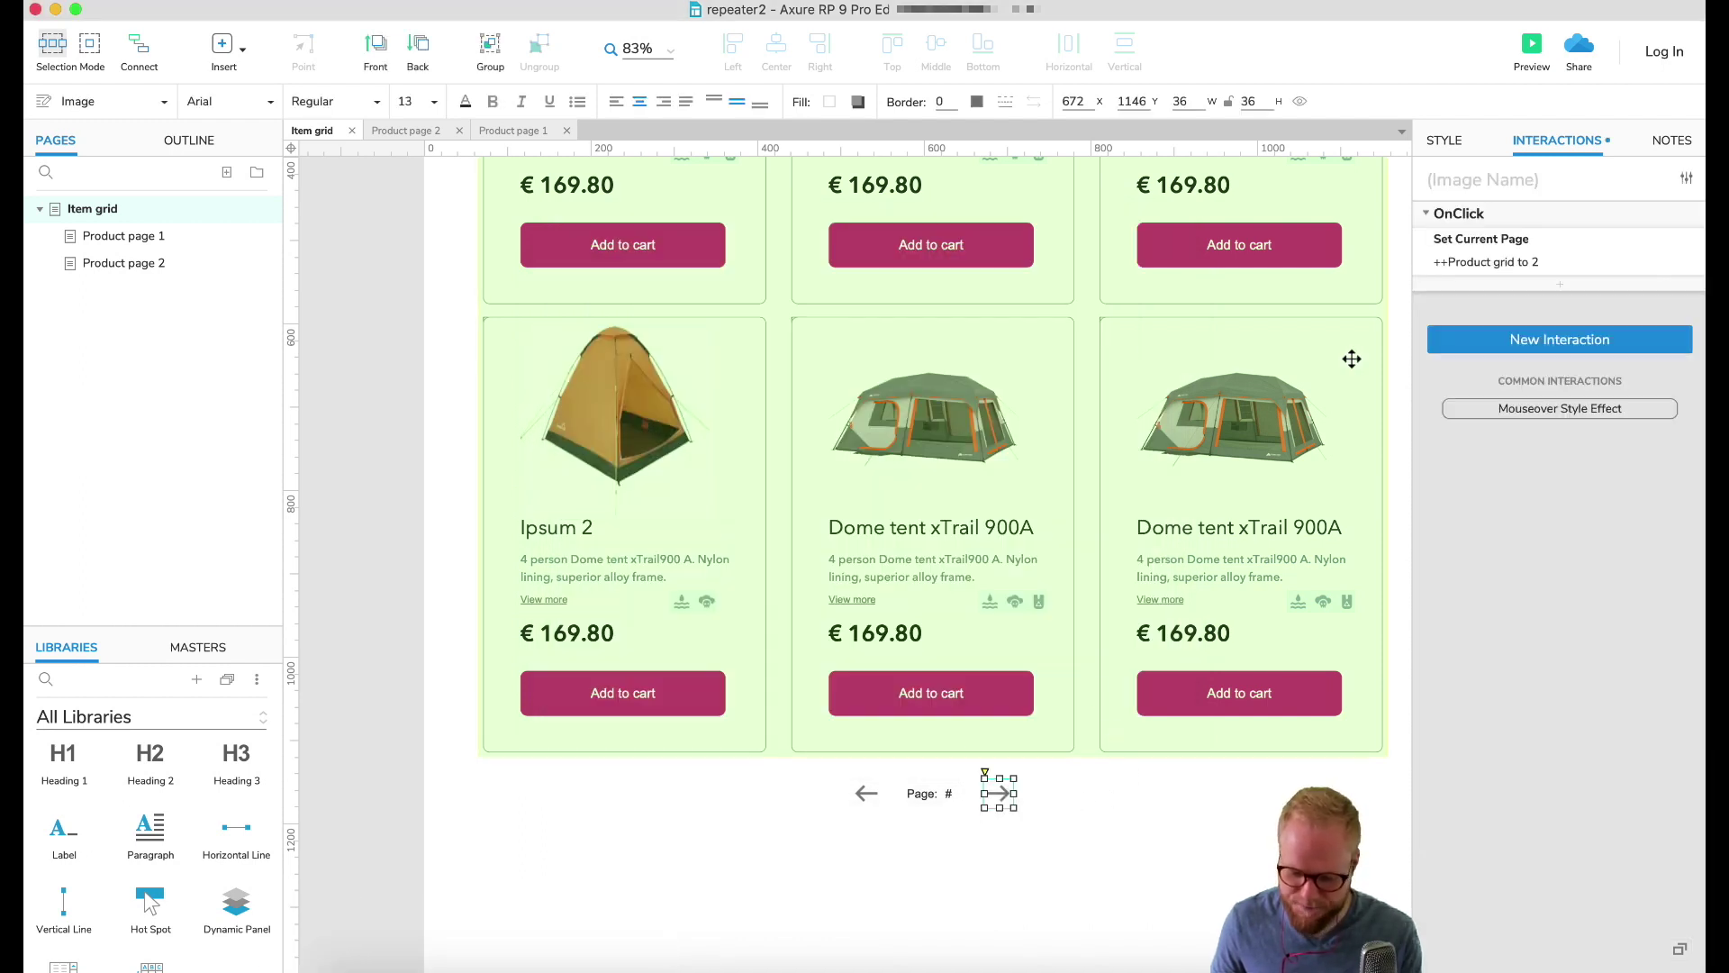
pyautogui.click(1528, 264)
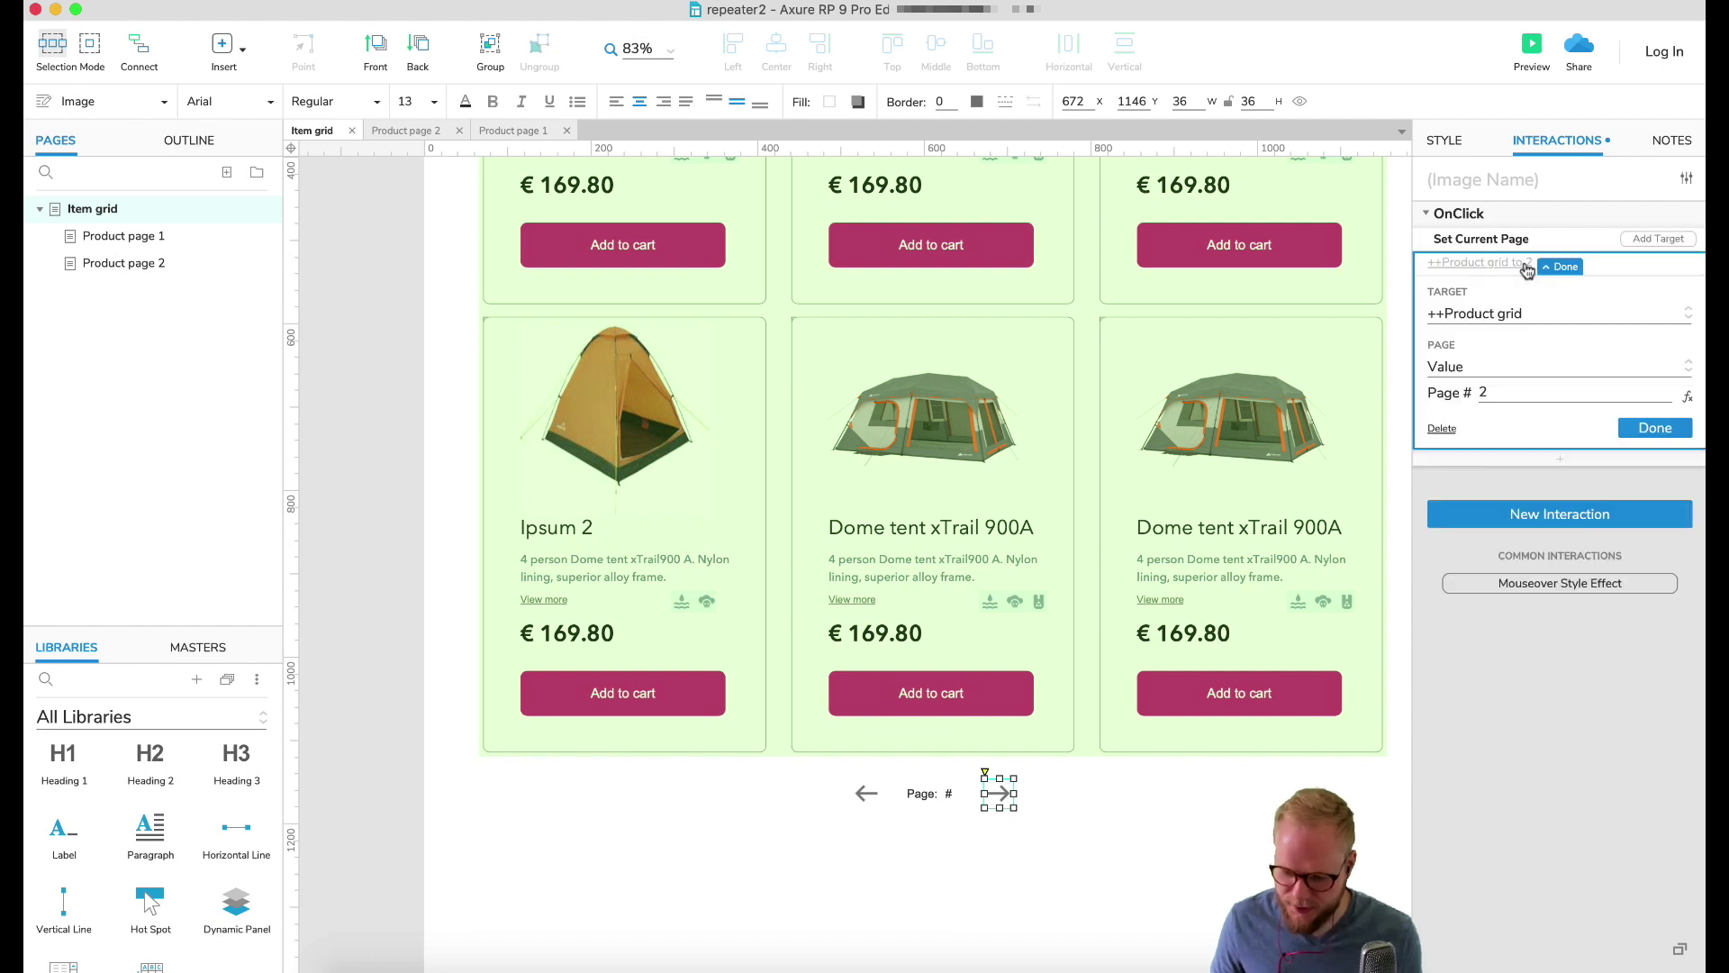
pyautogui.click(1687, 397)
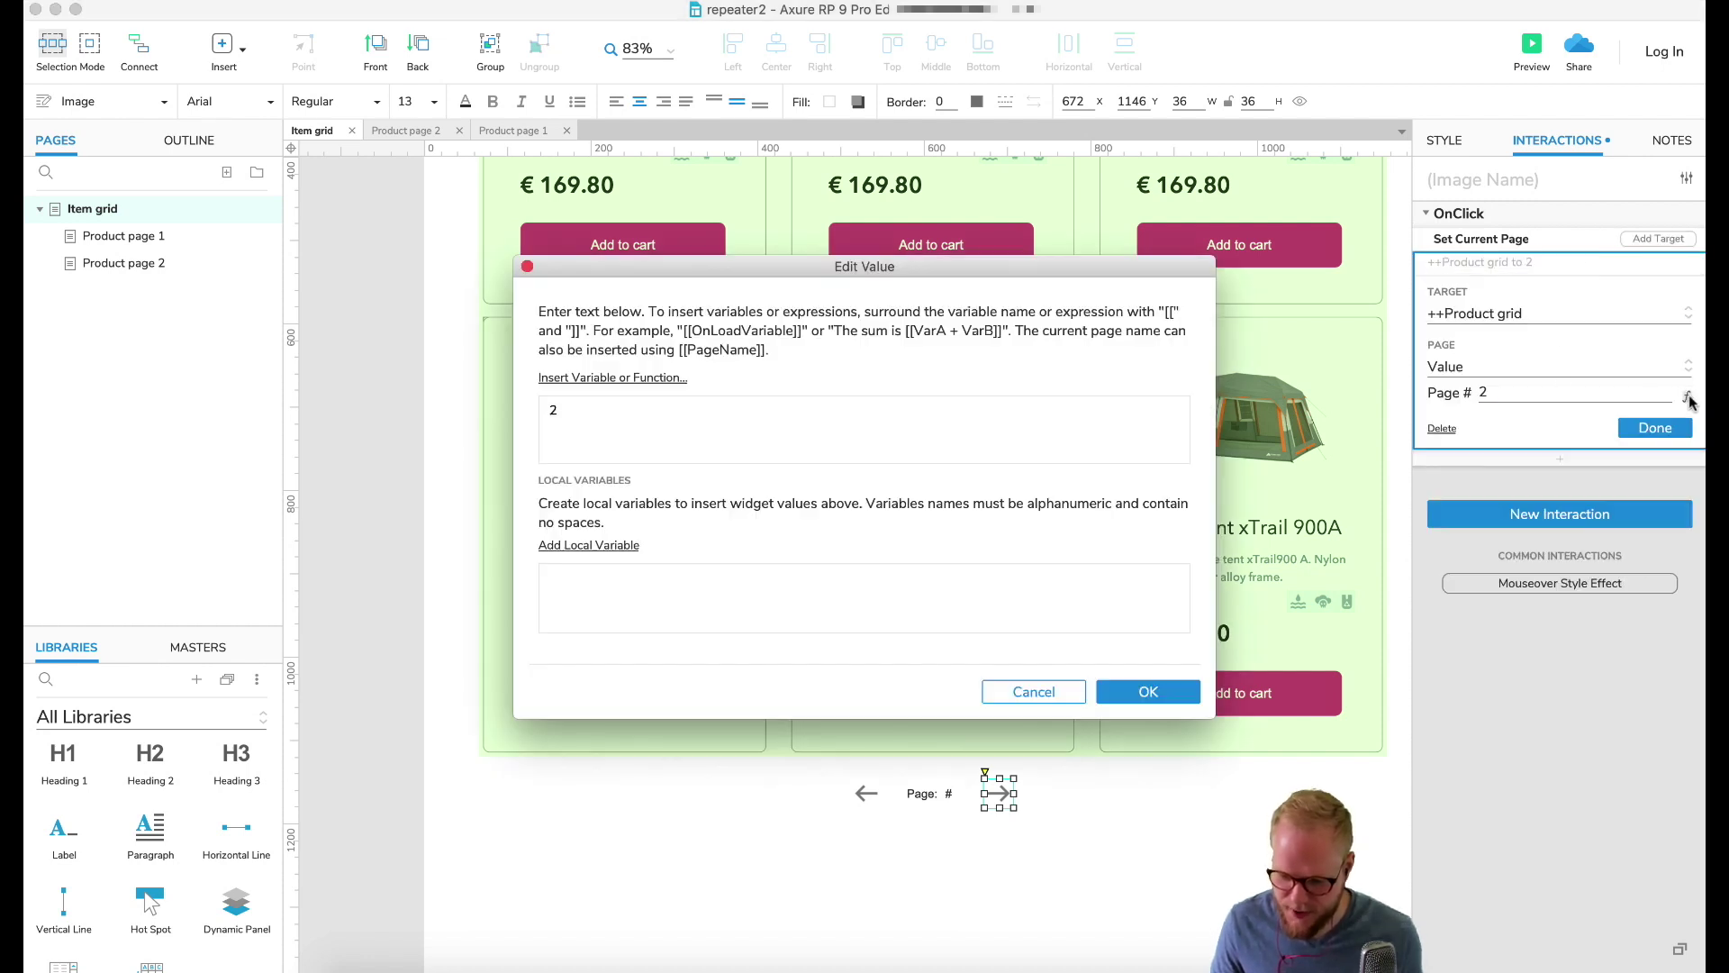
pyautogui.doubleClick(556, 412)
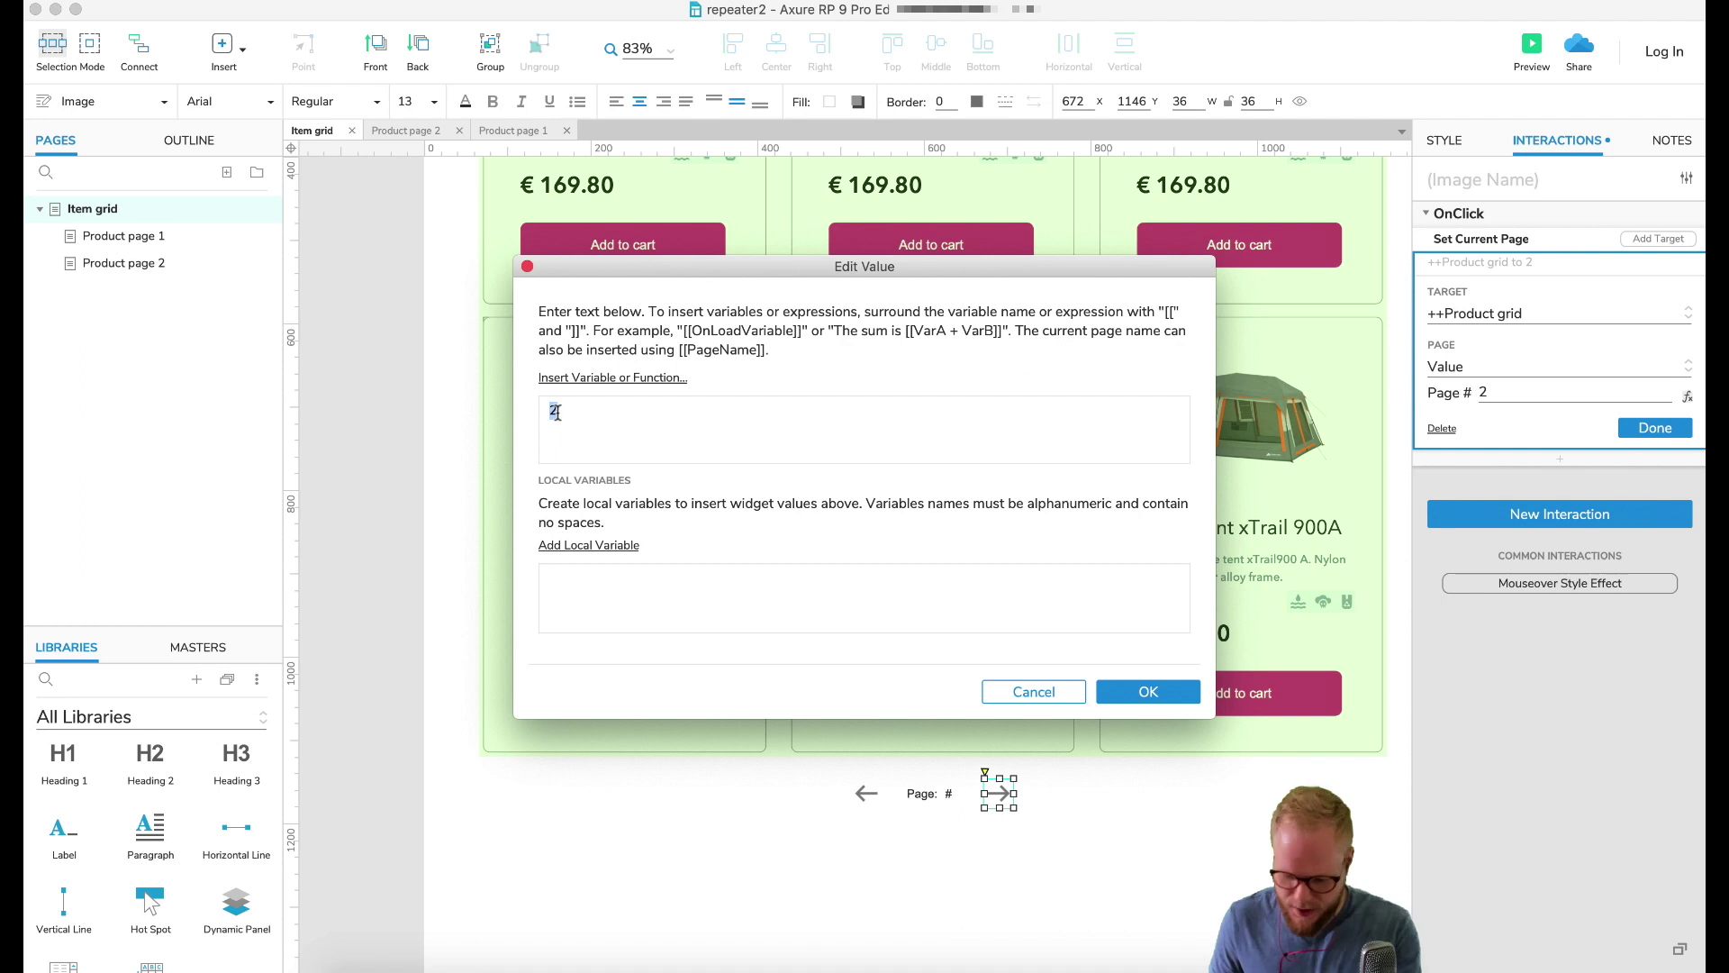
pyautogui.press('BackSpace')
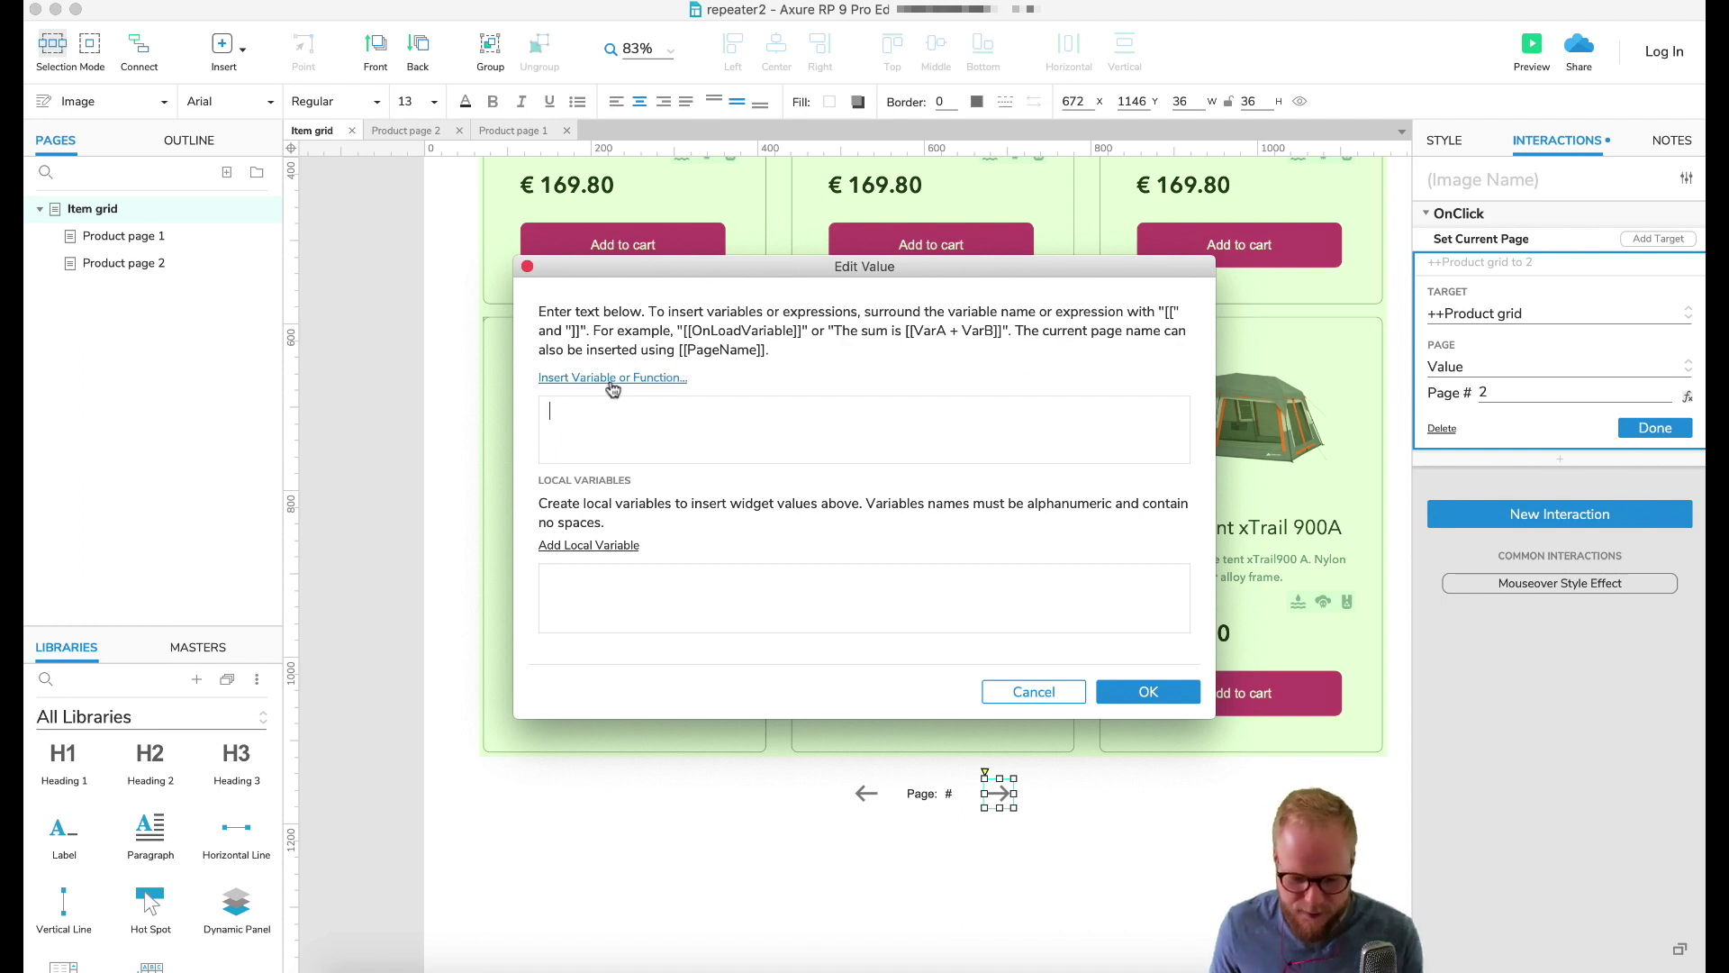
pyautogui.click(612, 379)
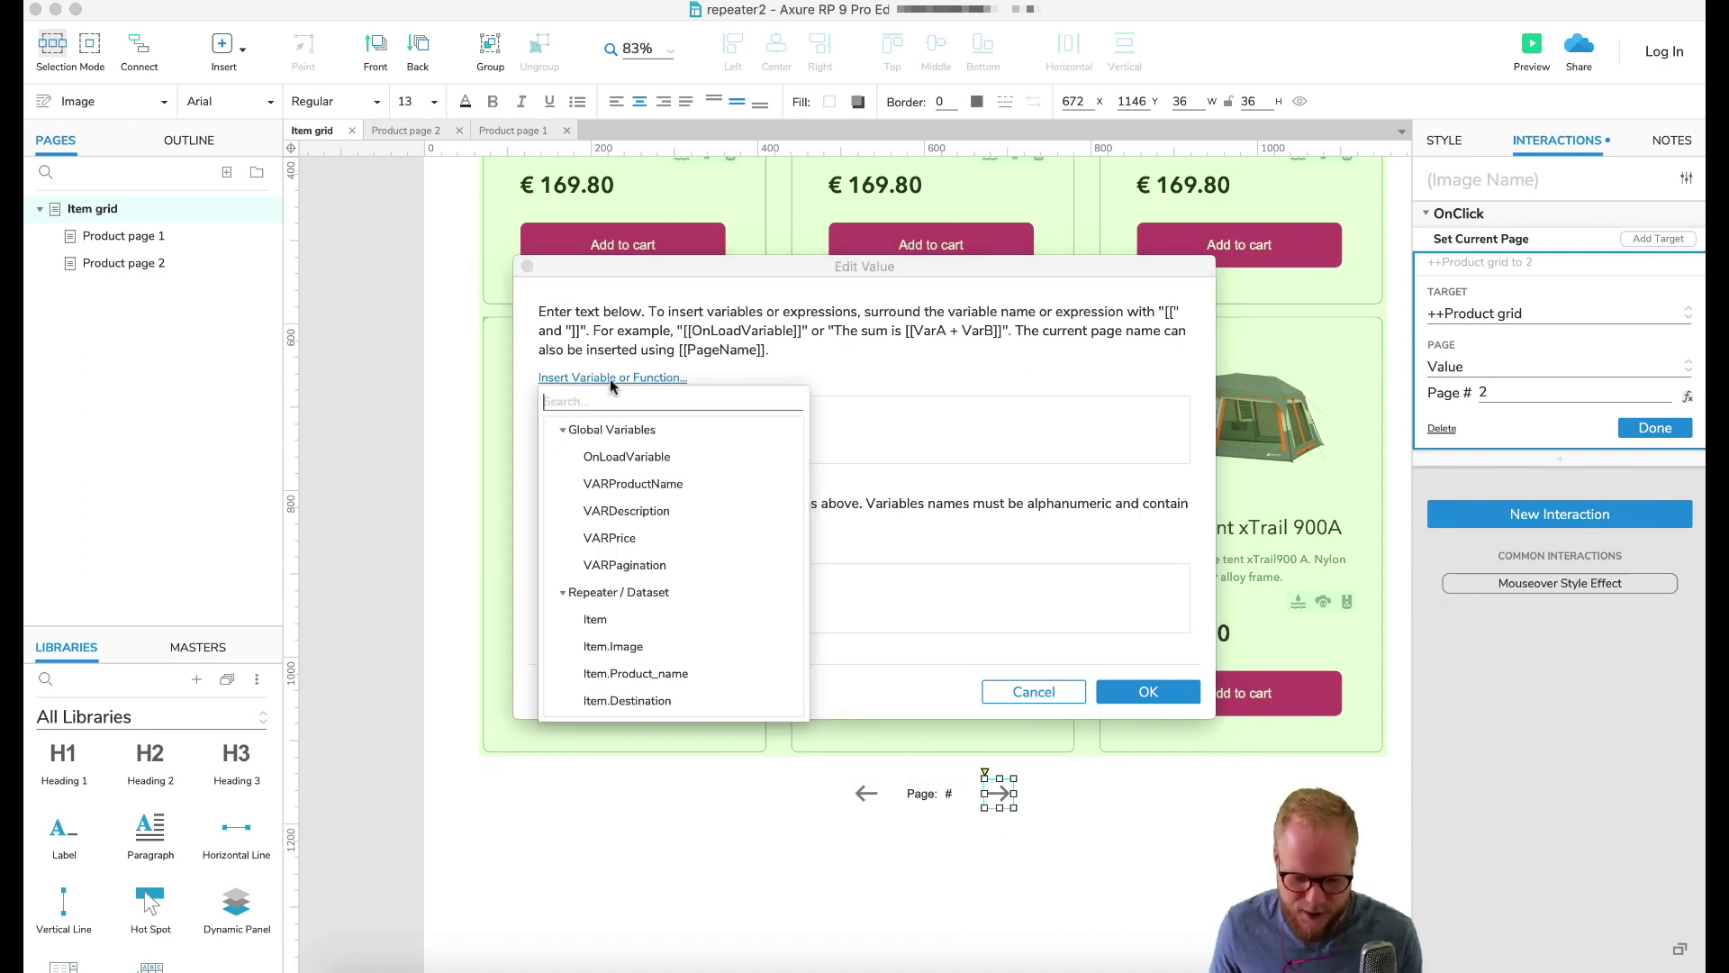
pyautogui.click(625, 566)
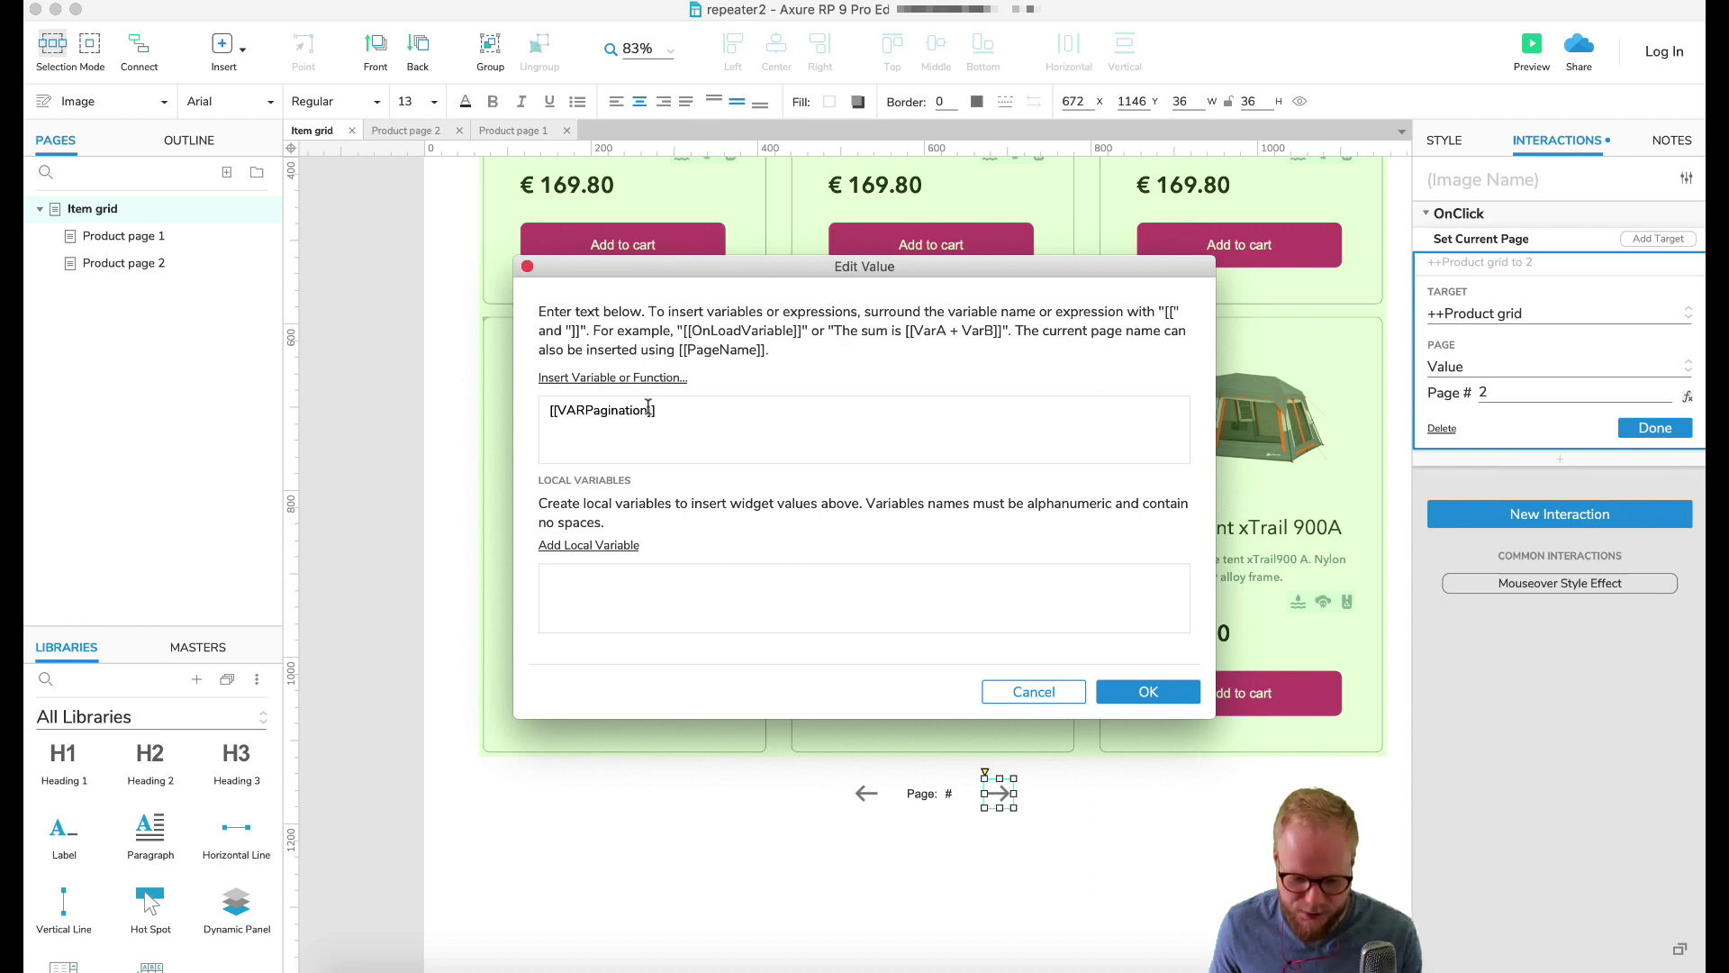
pyautogui.write('+1')
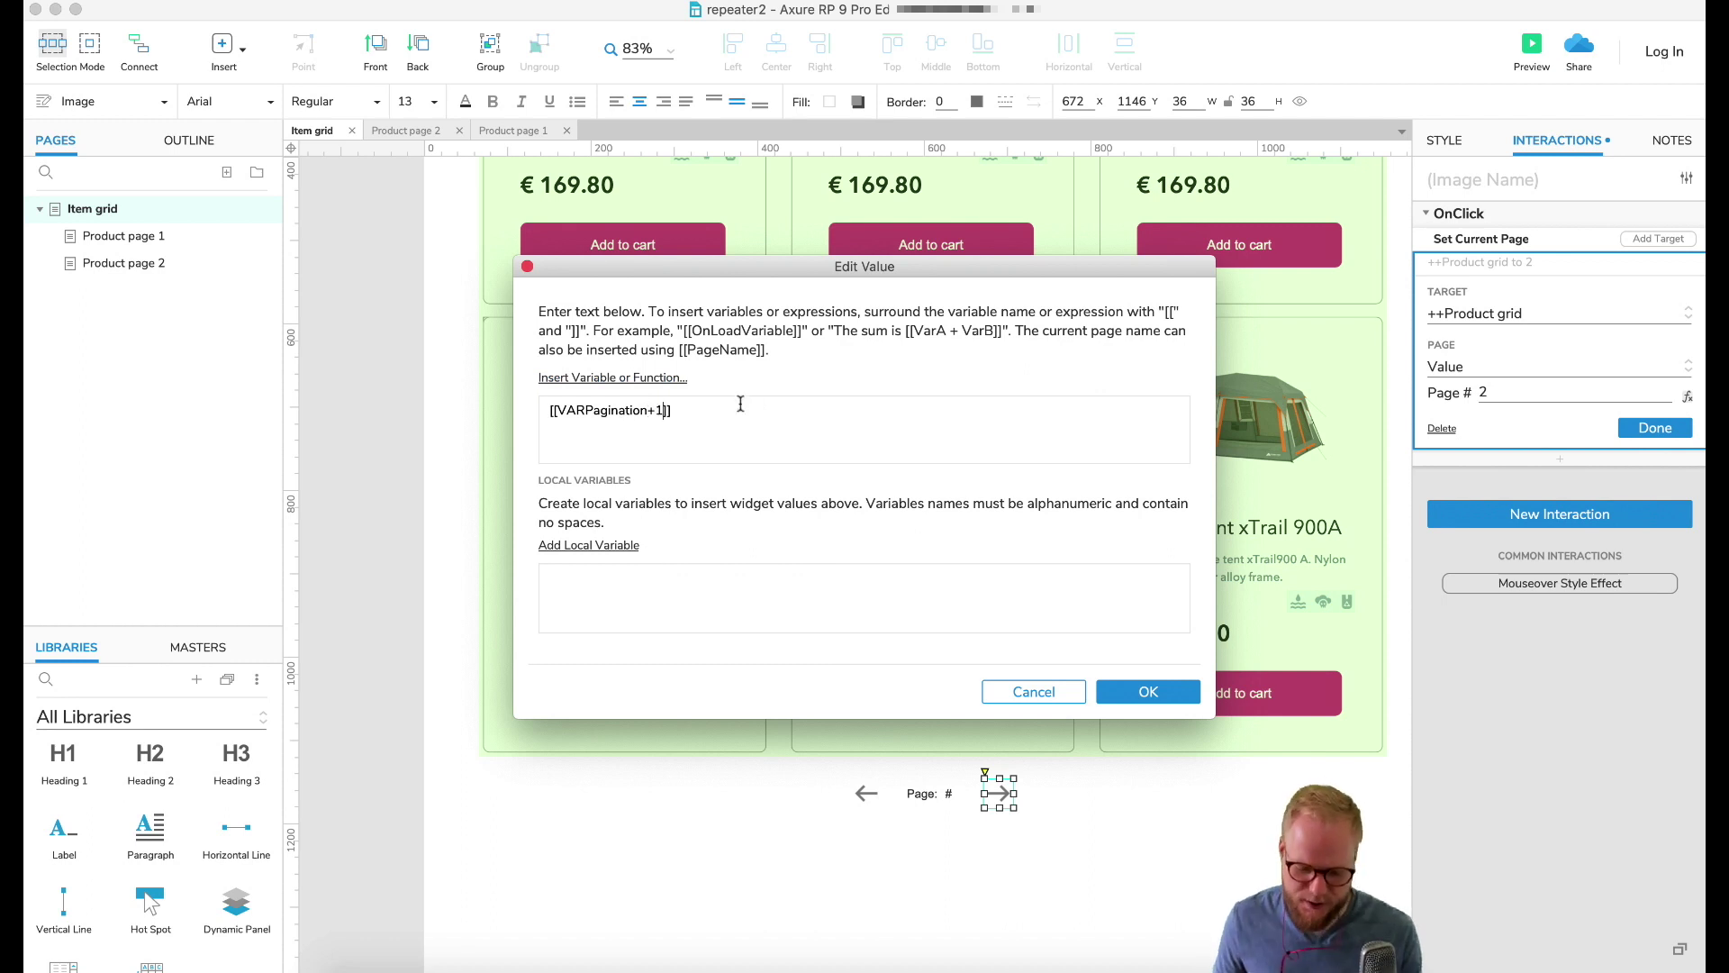
pyautogui.click(1149, 692)
# Reselect the forward arrow and review its [[VARPagination+1]] page expression
pyautogui.click(1158, 829)
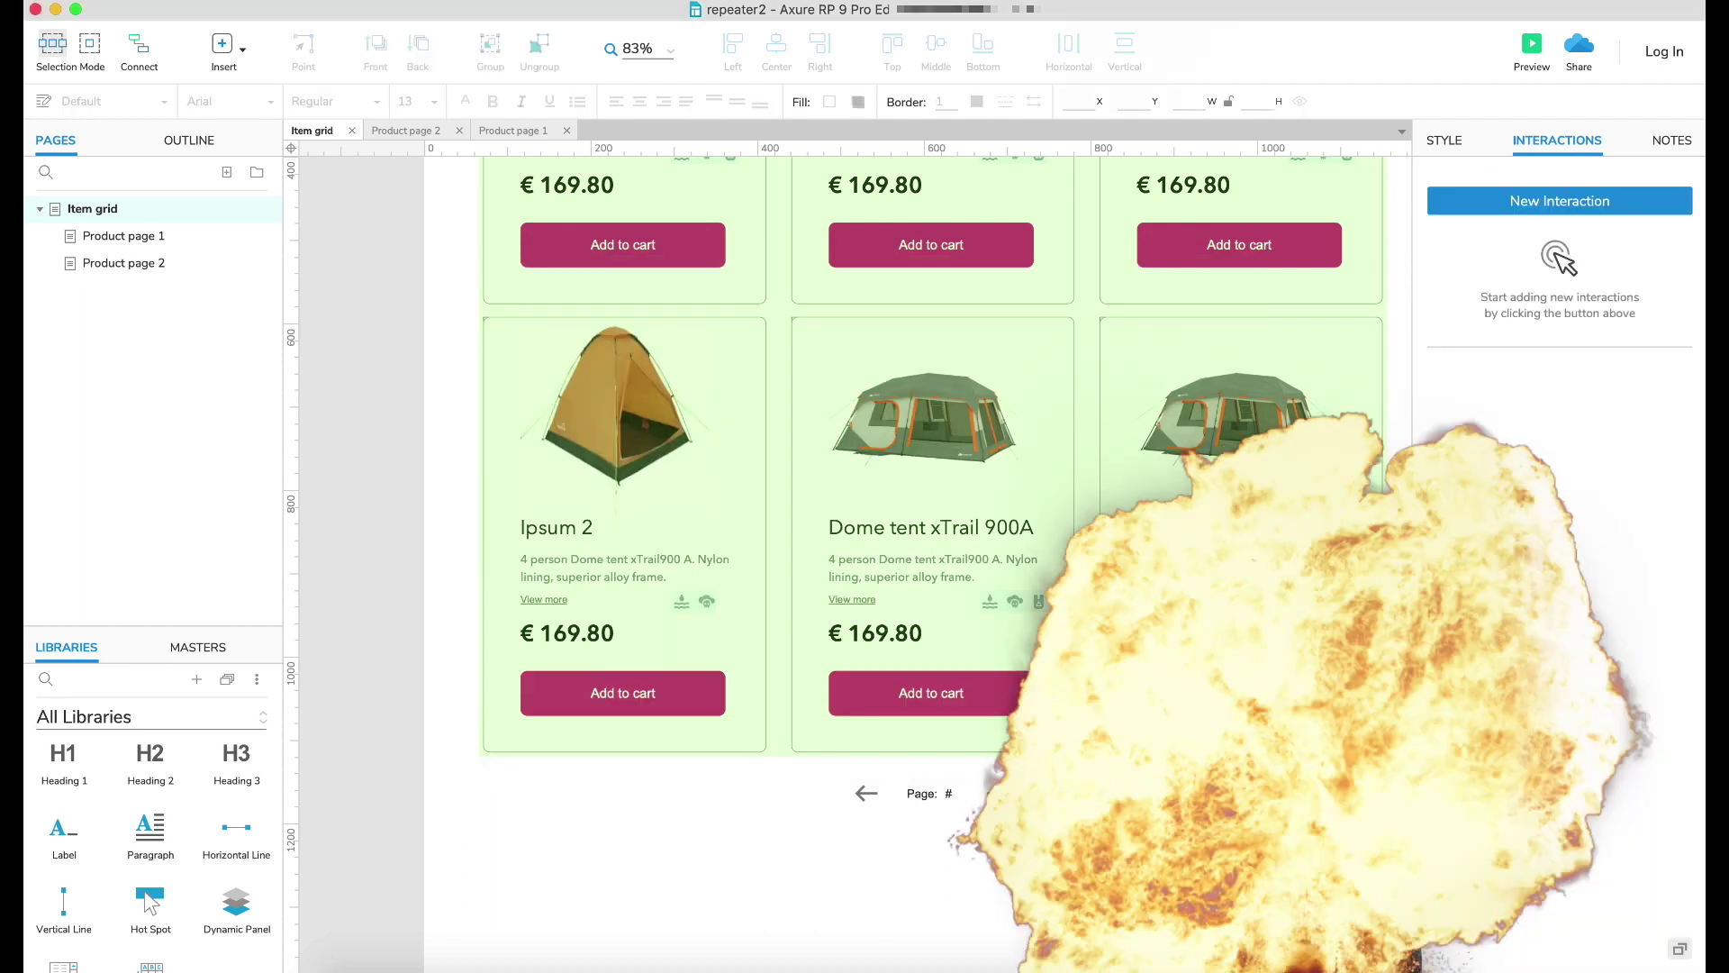
pyautogui.click(1000, 804)
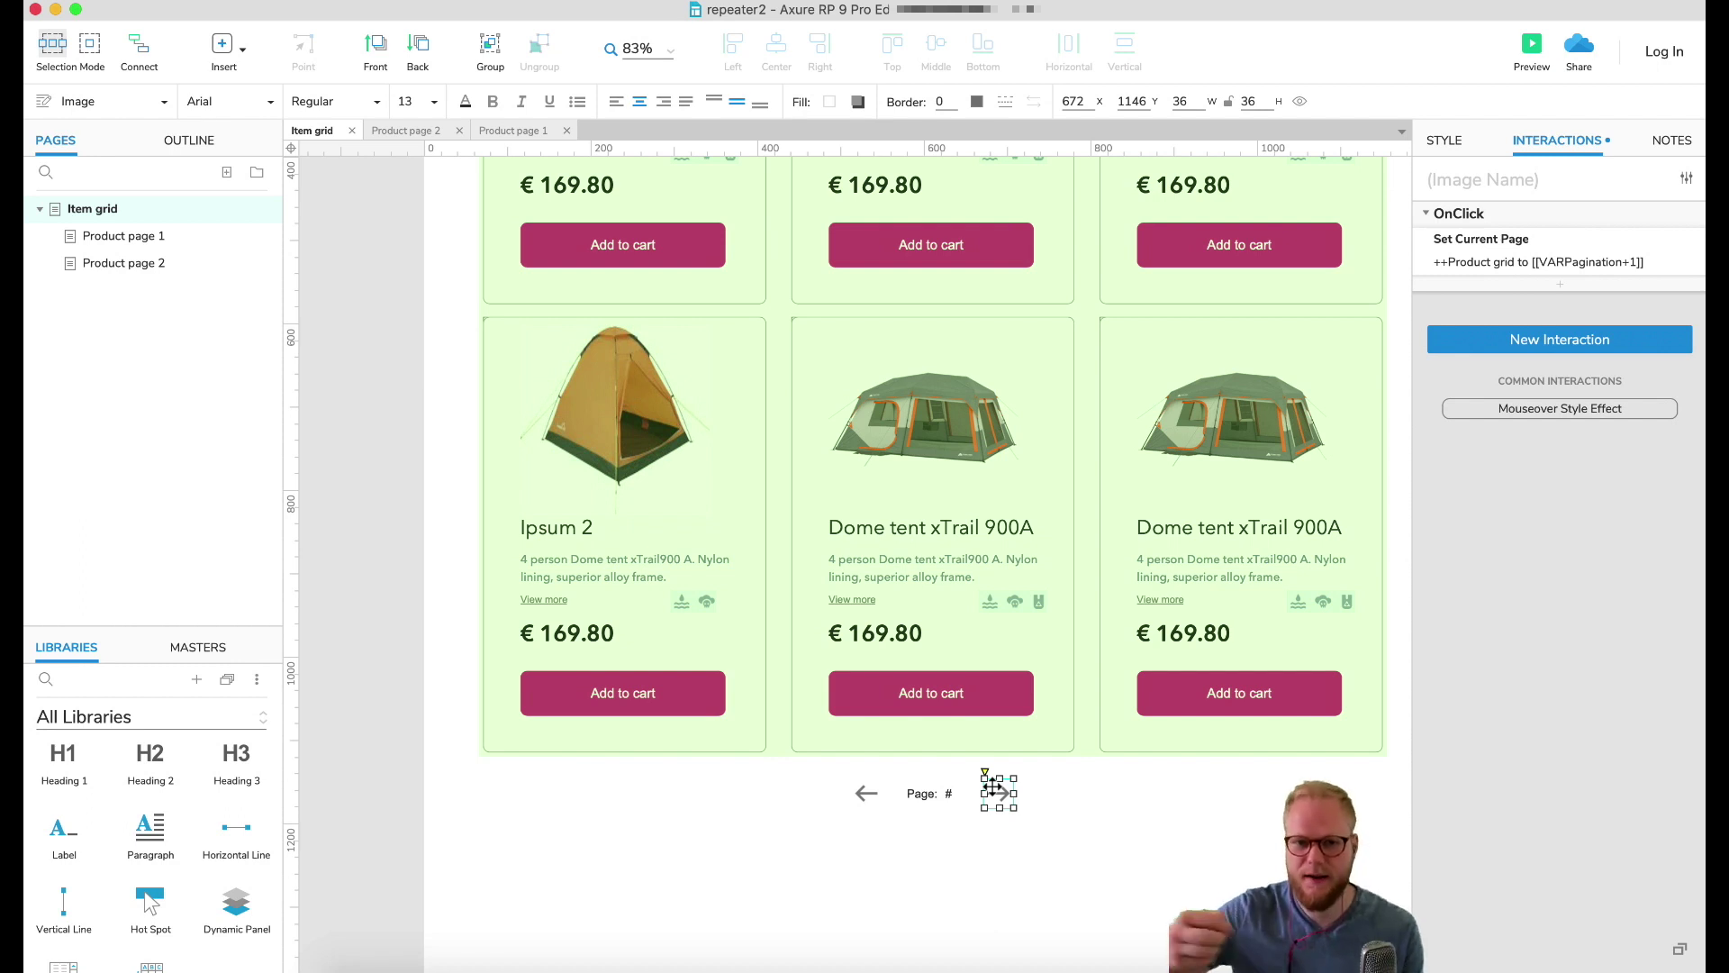
pyautogui.click(1585, 264)
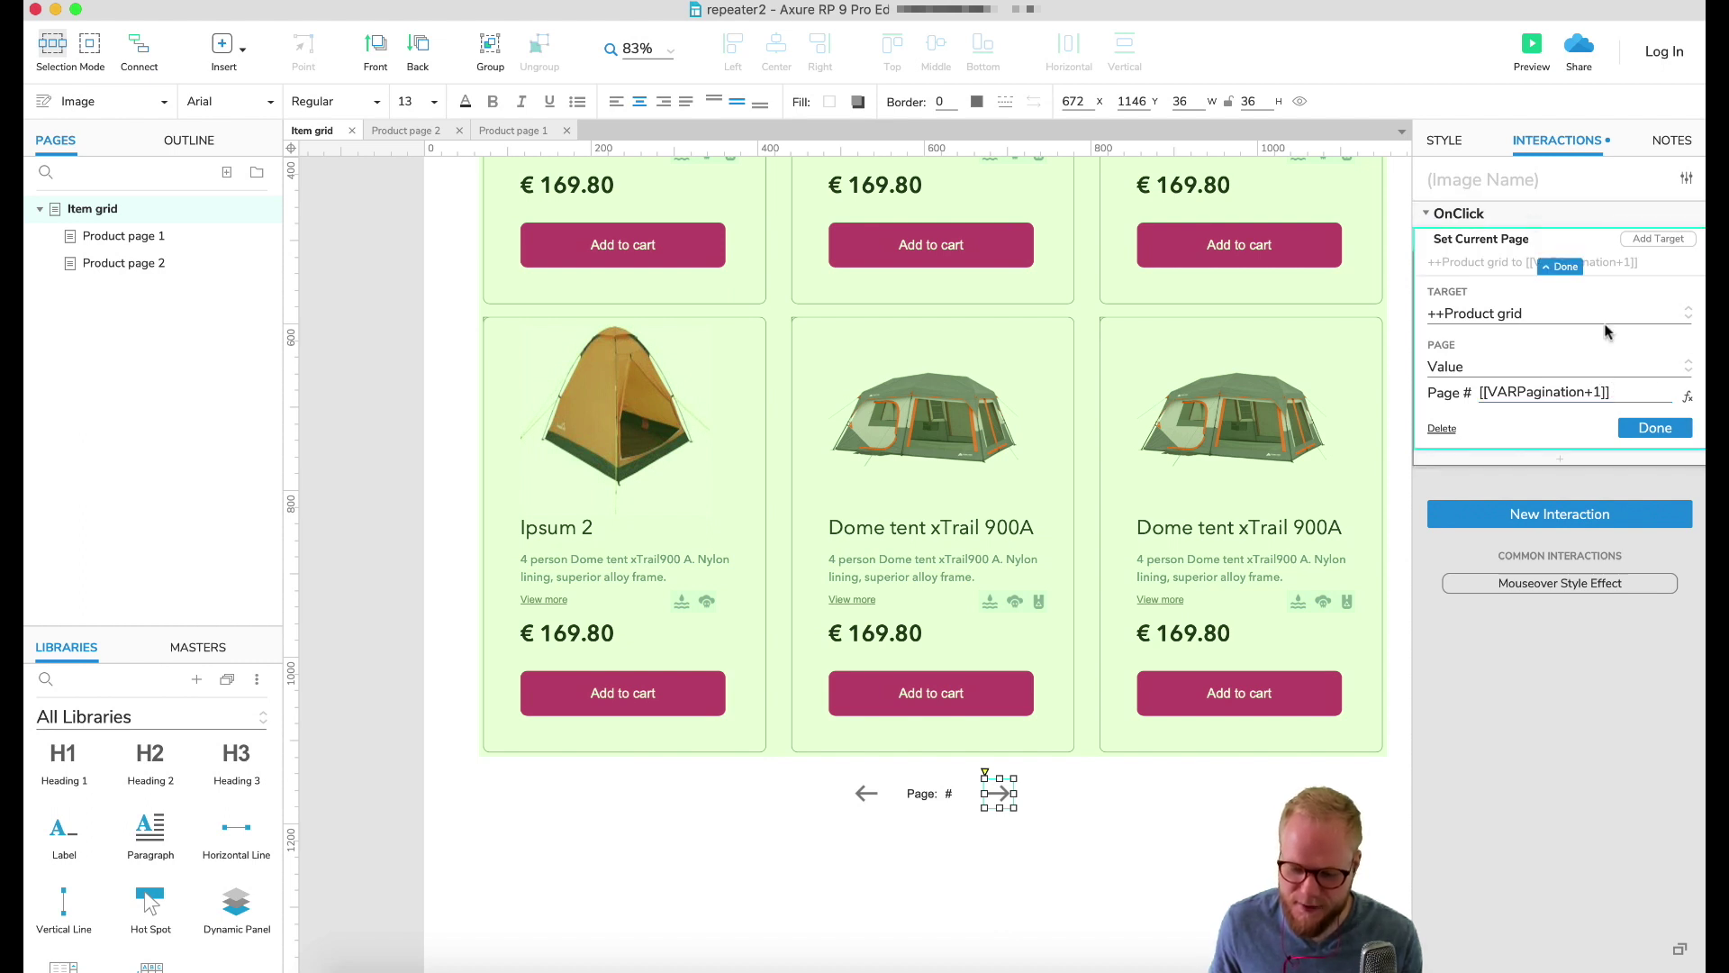
pyautogui.click(1615, 394)
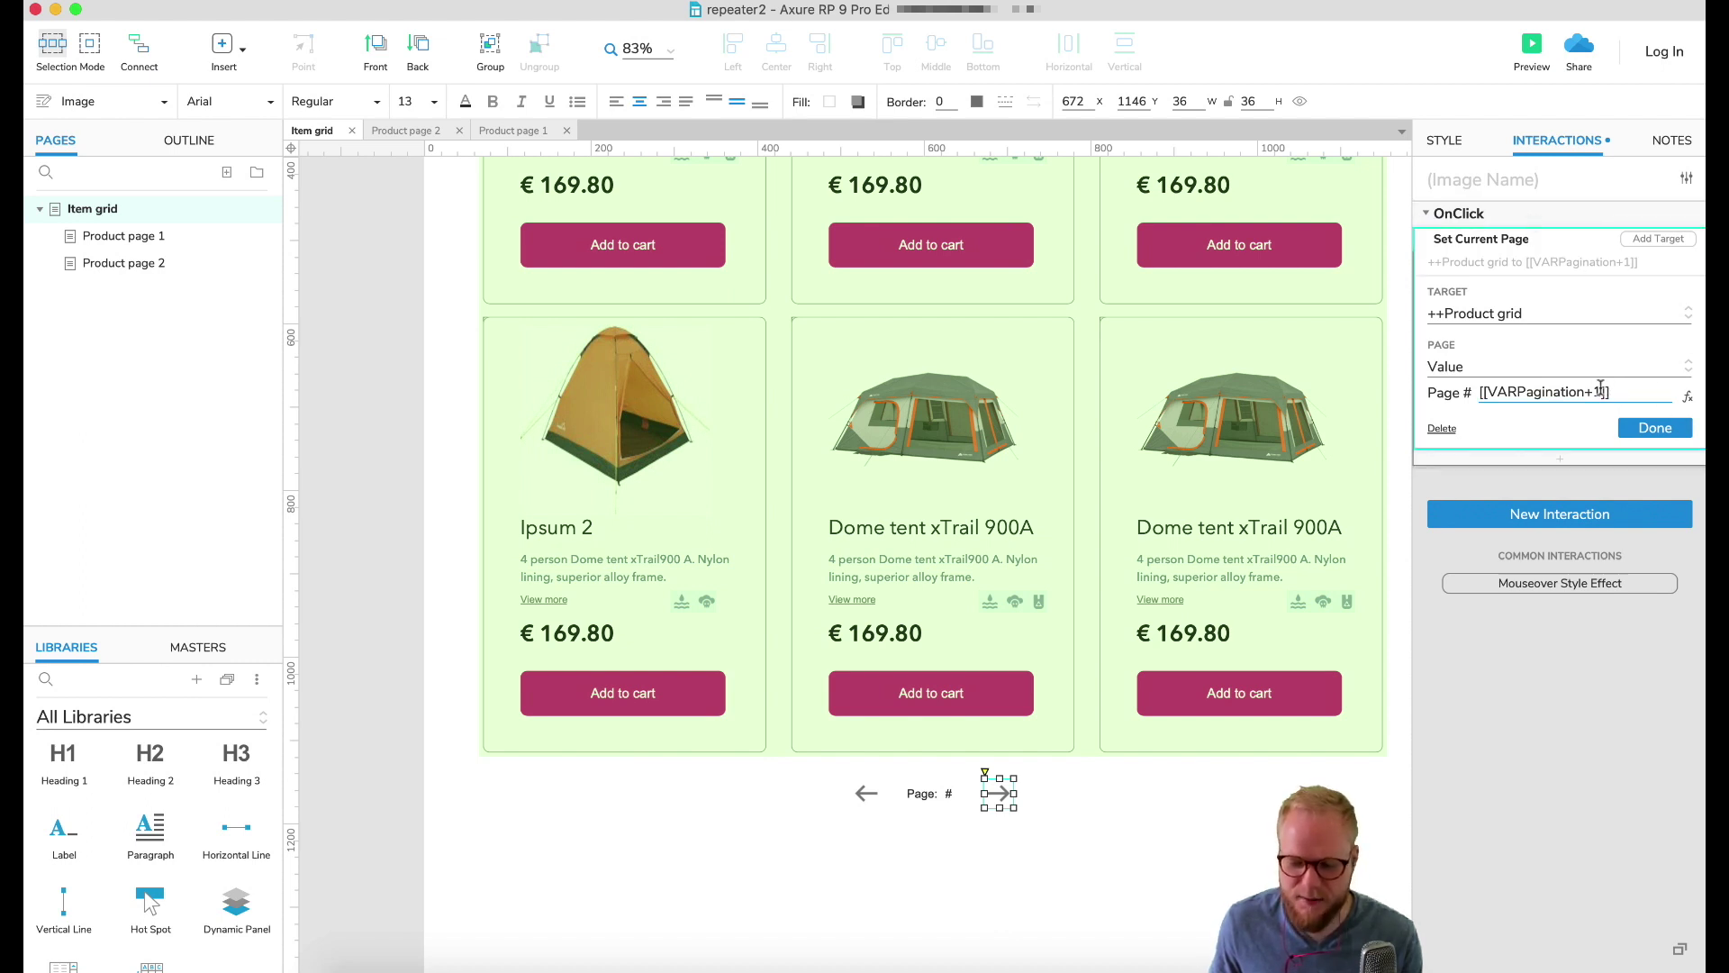
pyautogui.click(1601, 389)
pyautogui.click(1557, 237)
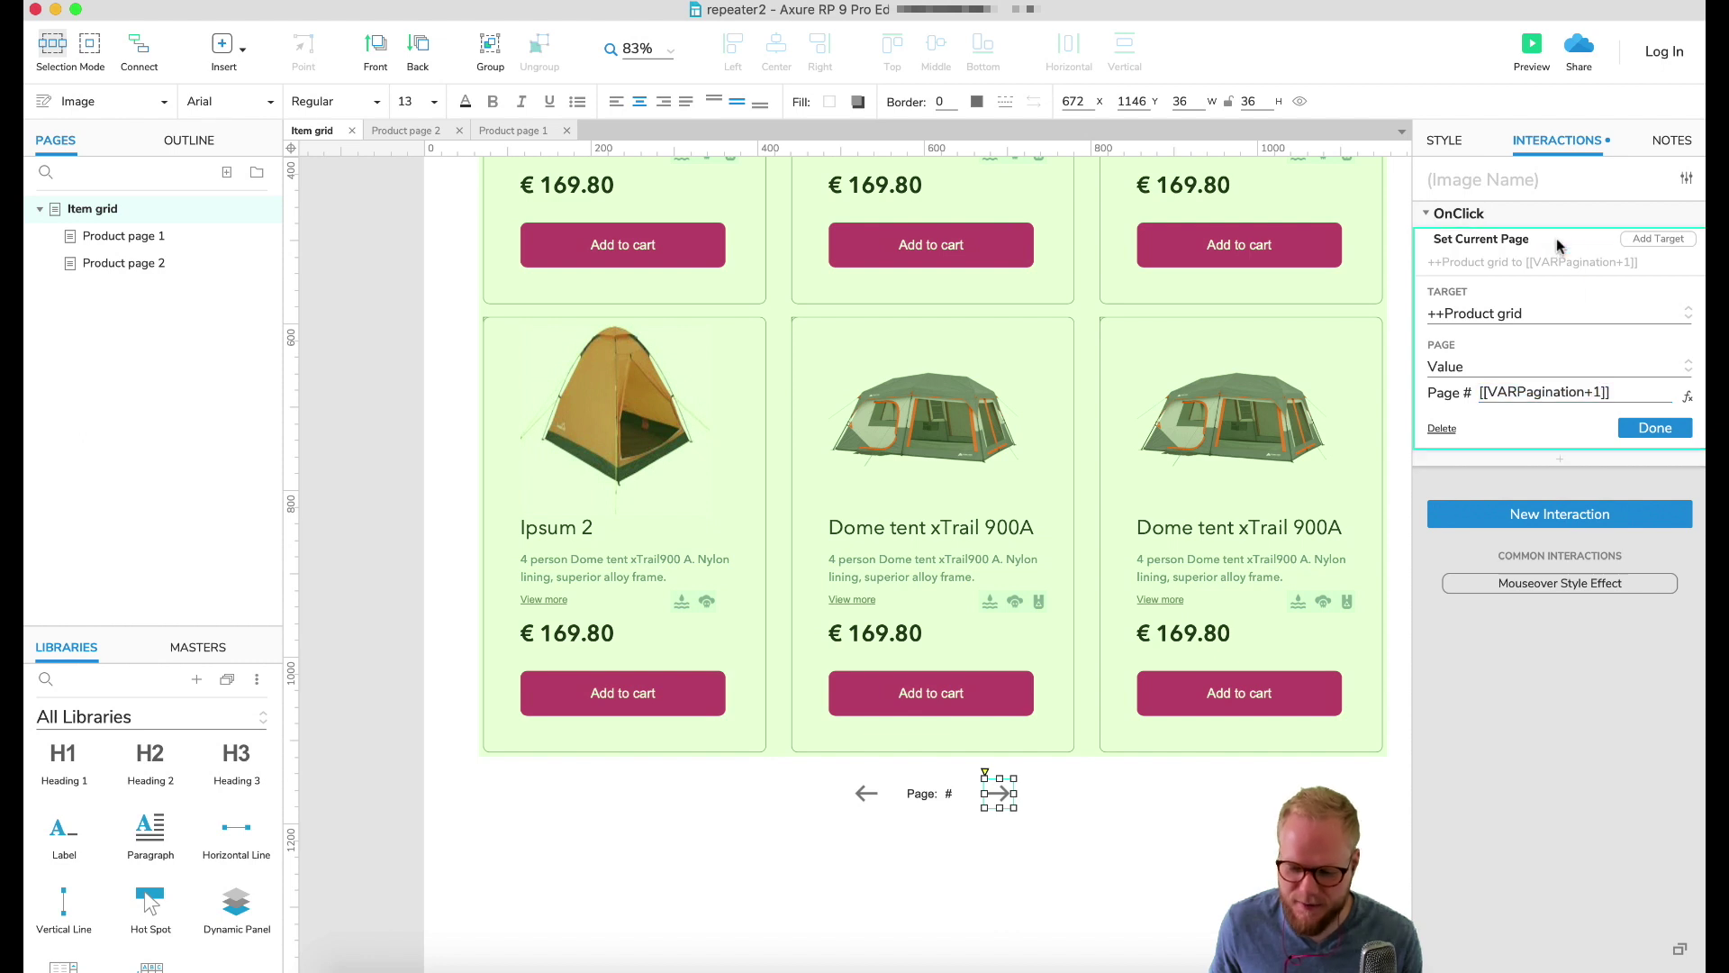
# Add a Set Variable Value action targeting VARPagination to the forward arrow's click
pyautogui.click(1575, 523)
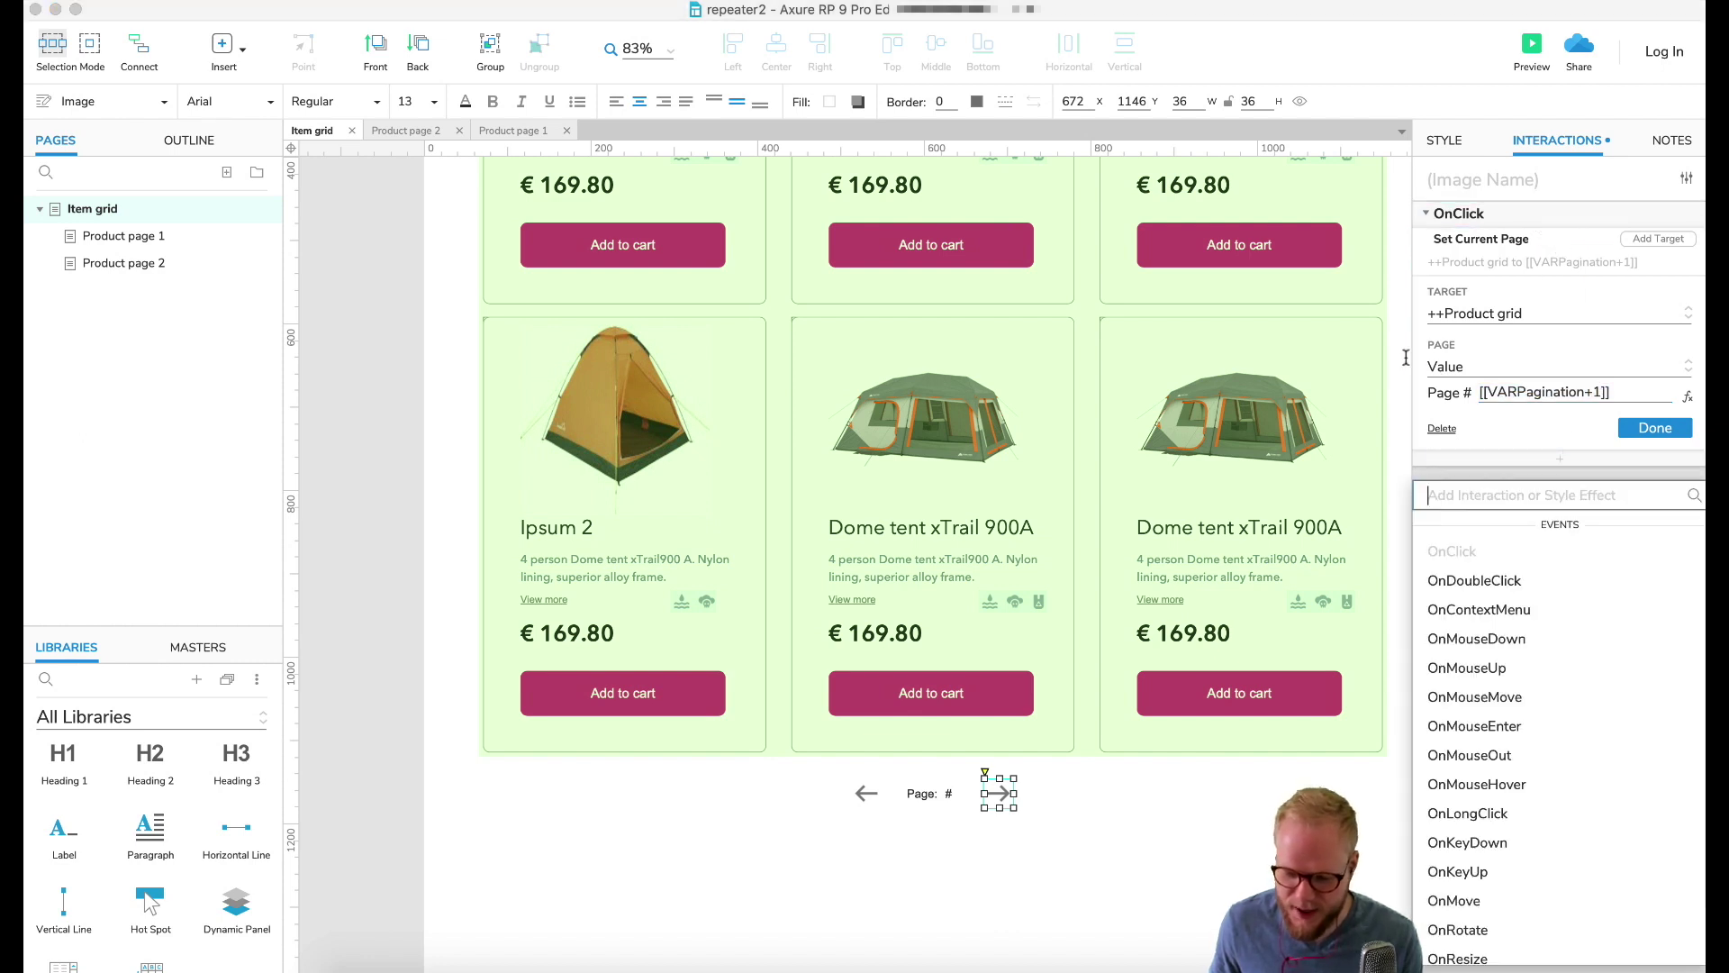
pyautogui.click(1578, 486)
pyautogui.scroll(-5, 1497, 728)
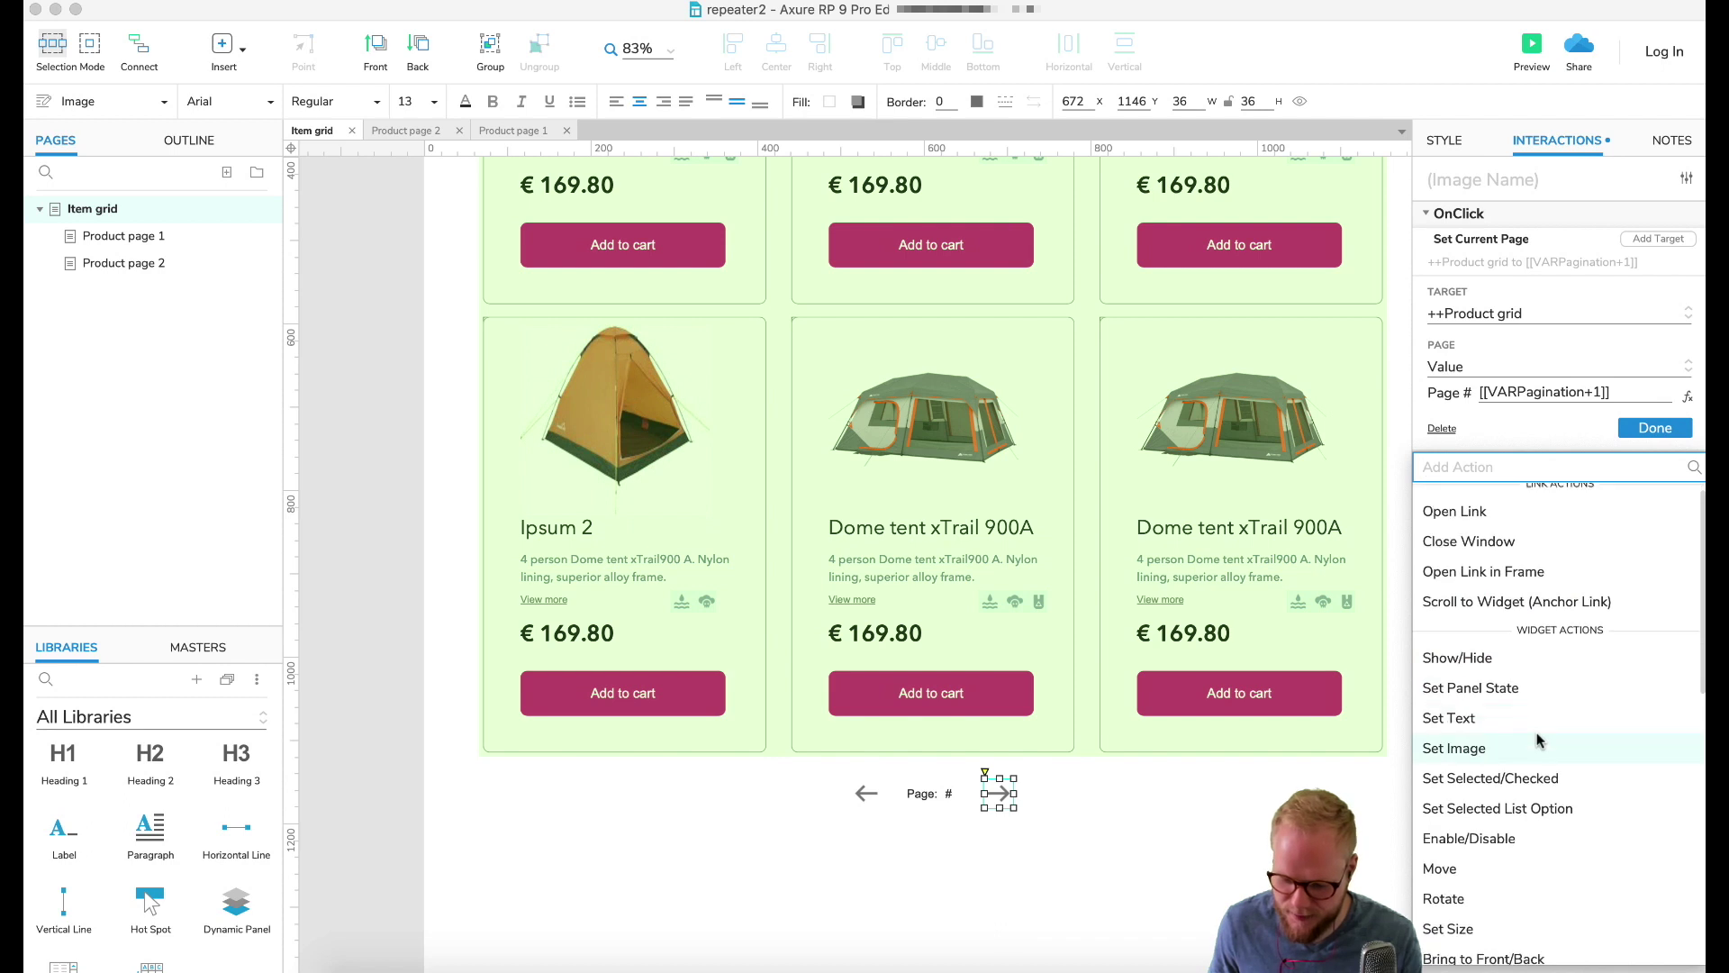
pyautogui.scroll(-1, 1493, 792)
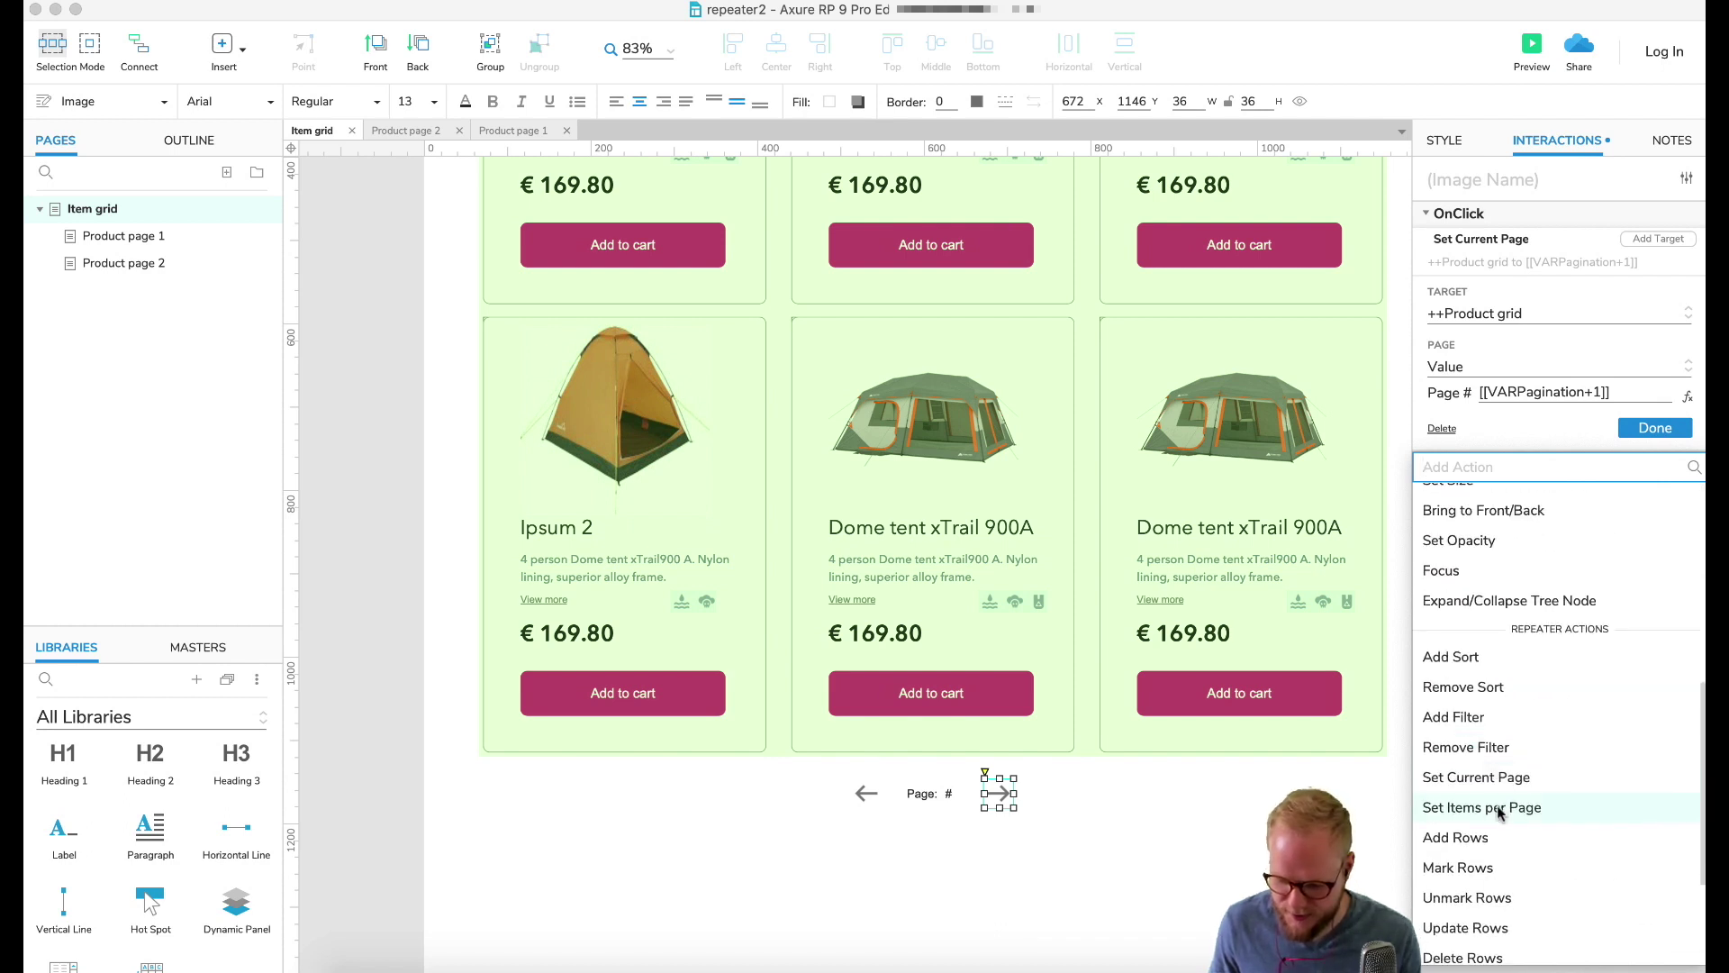
pyautogui.scroll(-3, 1497, 901)
pyautogui.click(1545, 856)
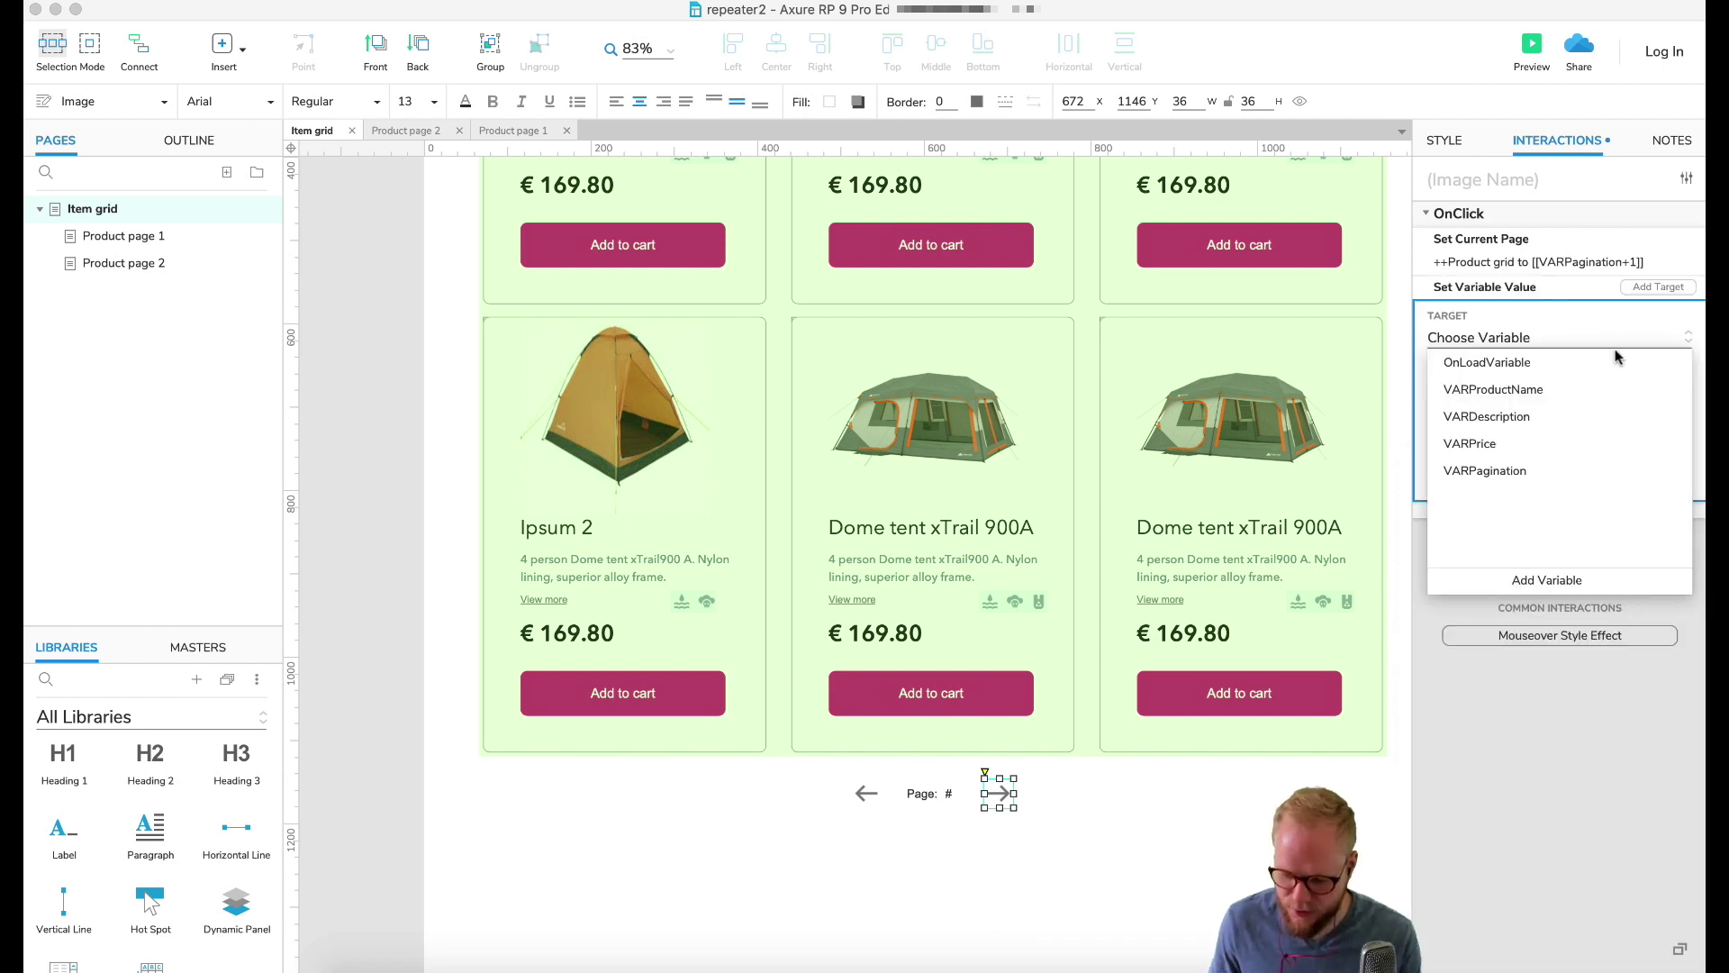
pyautogui.click(1485, 470)
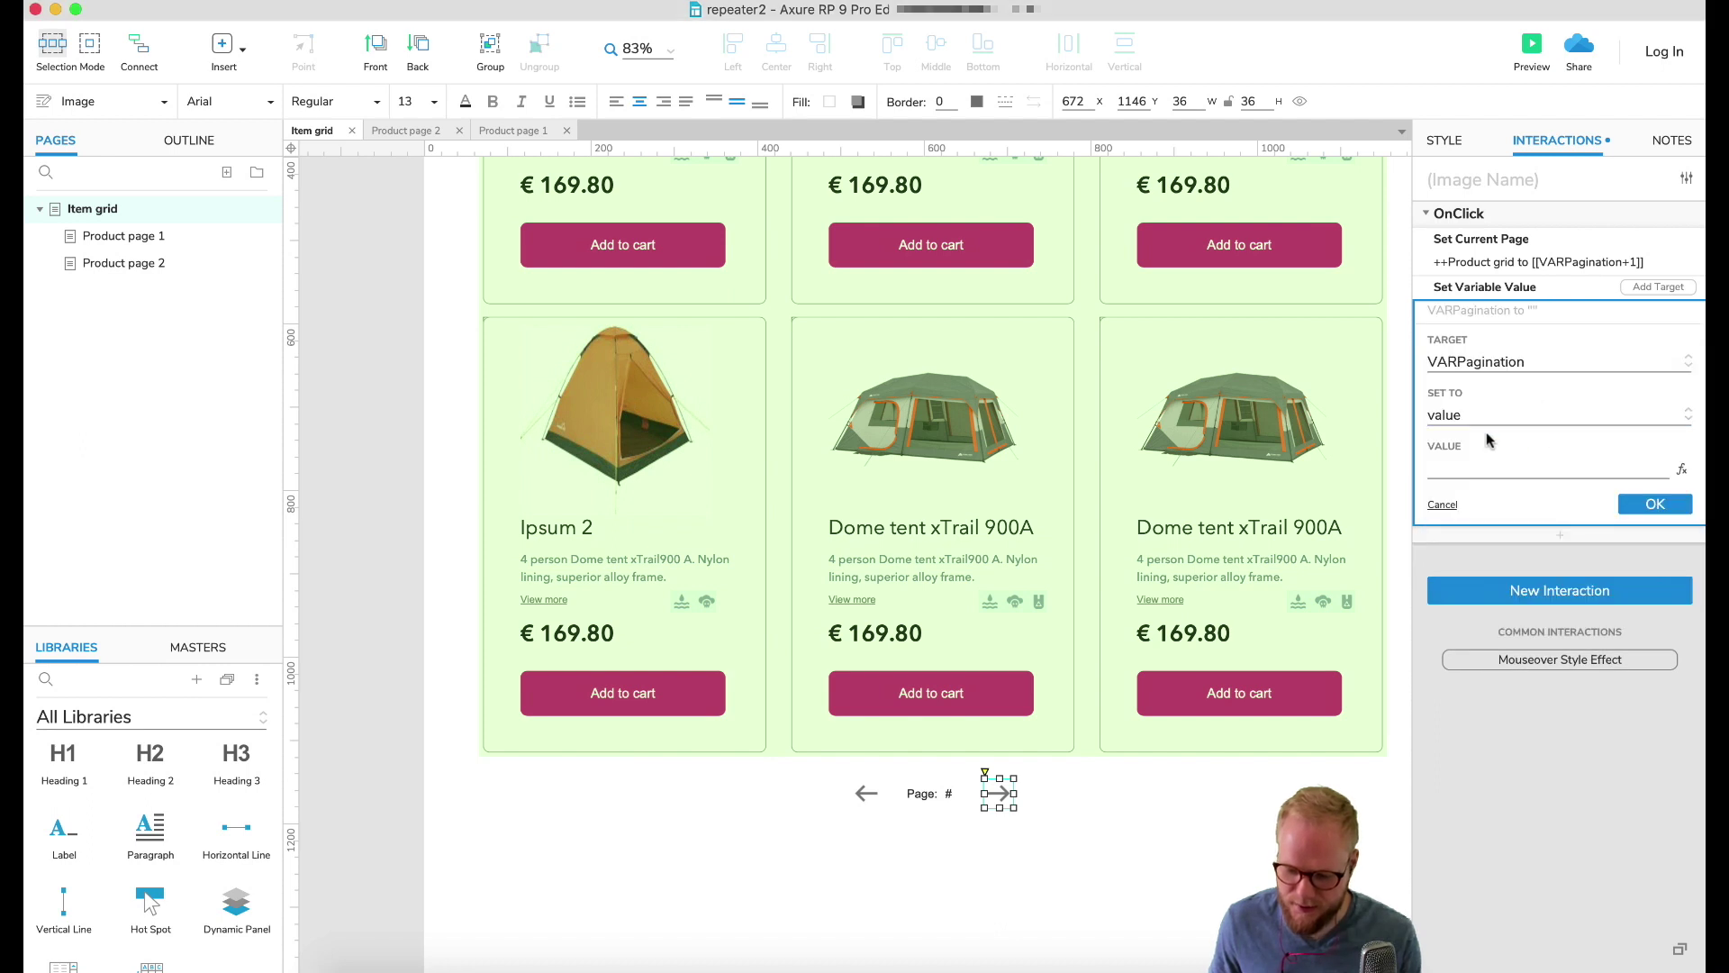
# Set VARPagination's value to [[VARPagination+1]] and save the action
pyautogui.click(1682, 468)
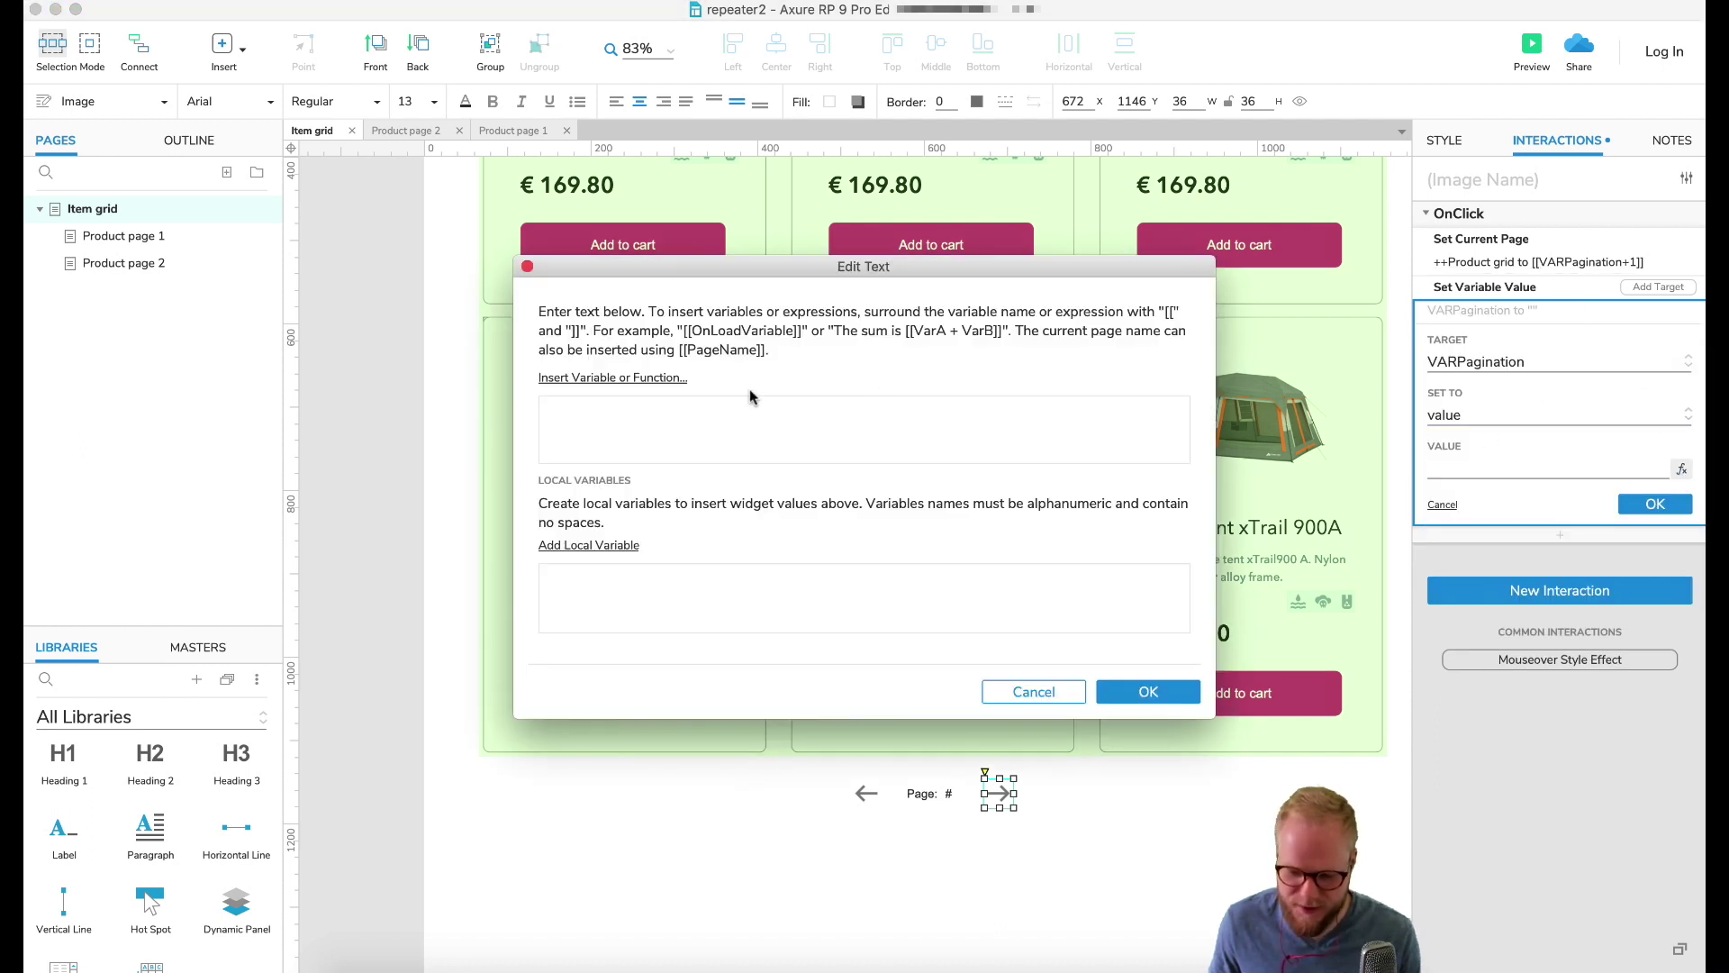
pyautogui.click(613, 377)
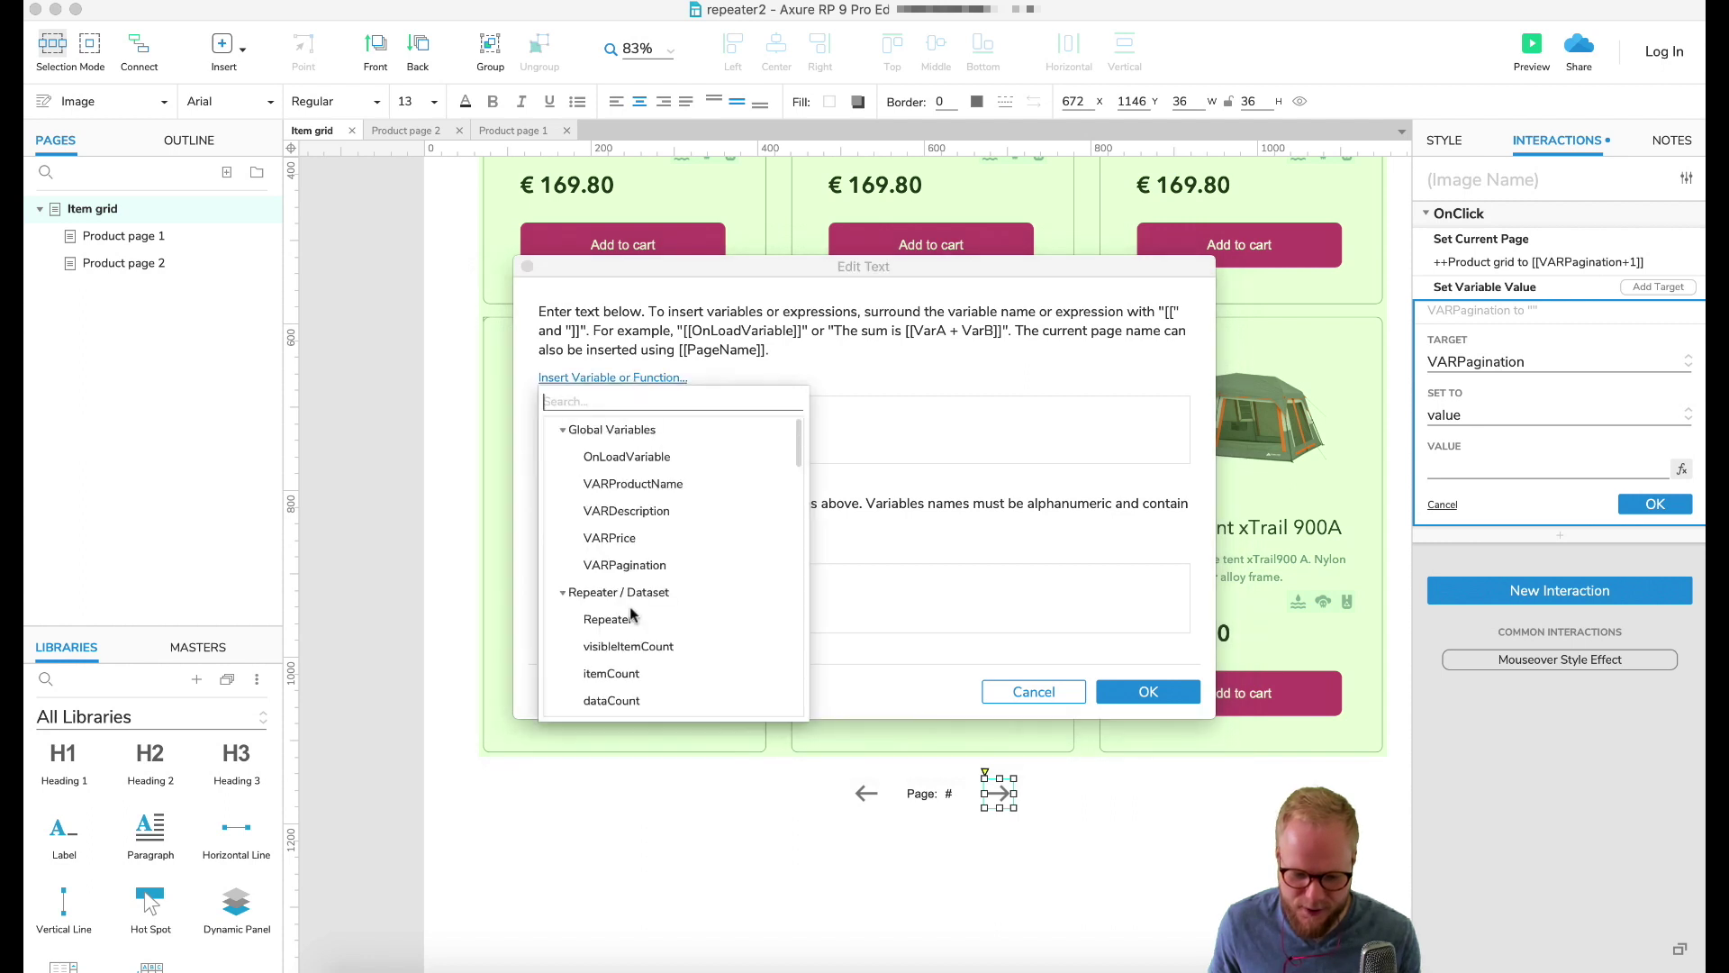
pyautogui.click(652, 566)
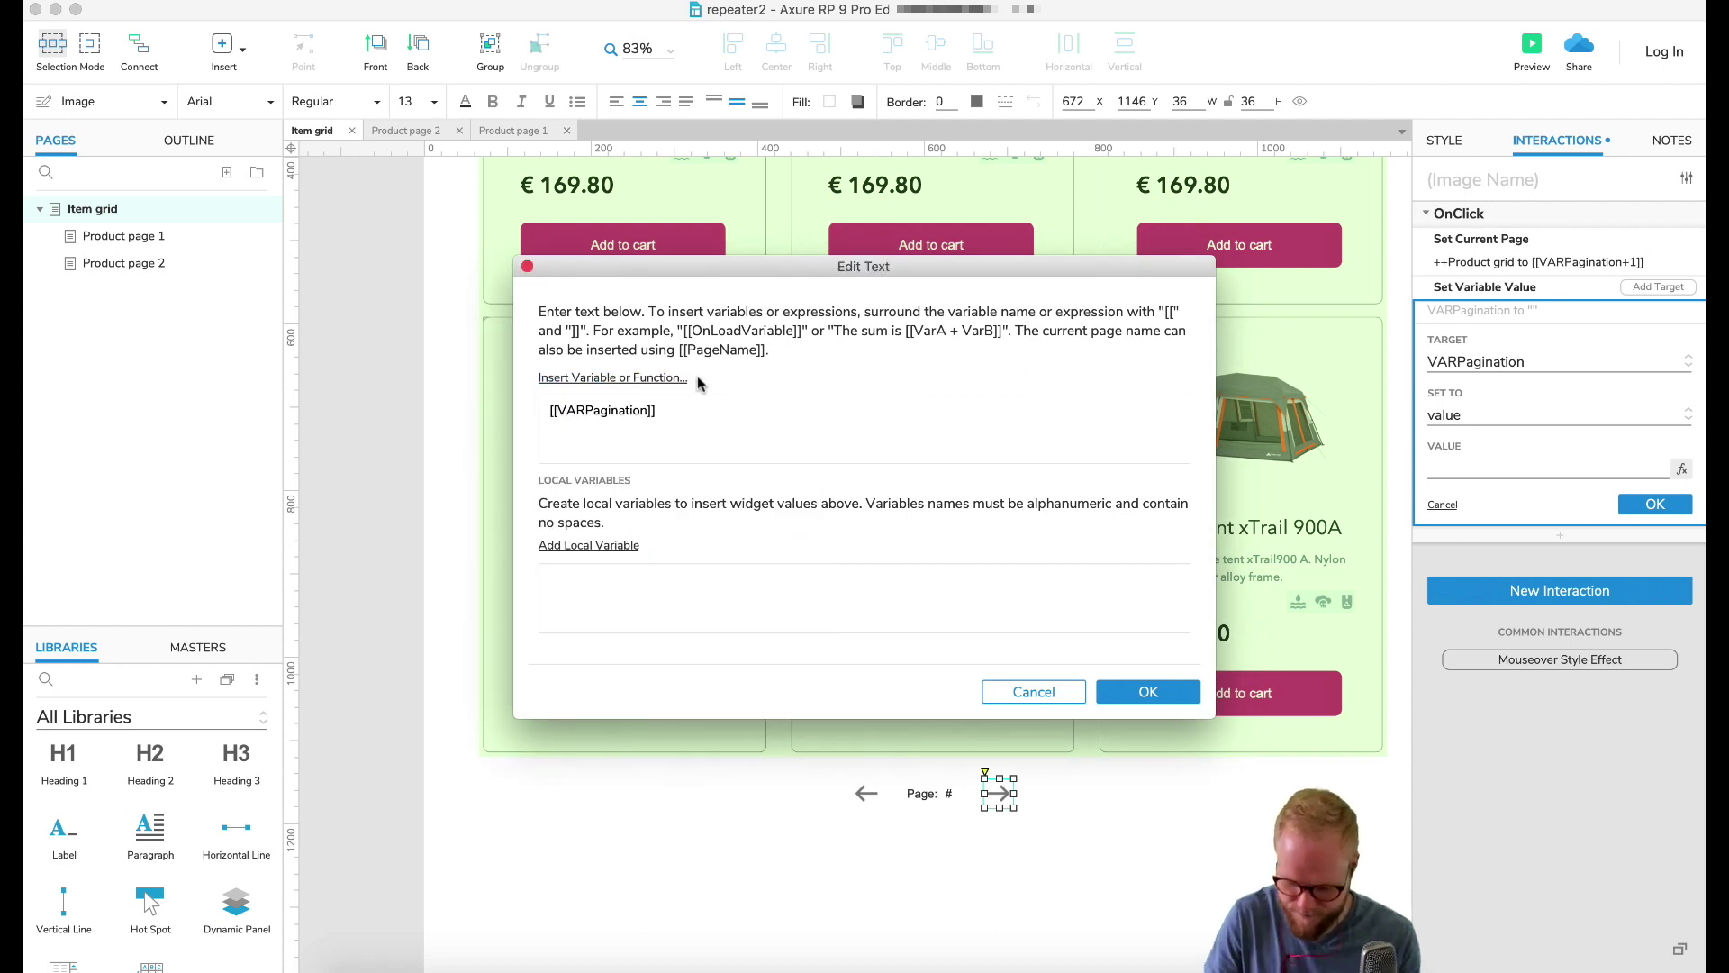
pyautogui.press('Left')
pyautogui.press('Left')
pyautogui.write('+1')
pyautogui.click(1148, 691)
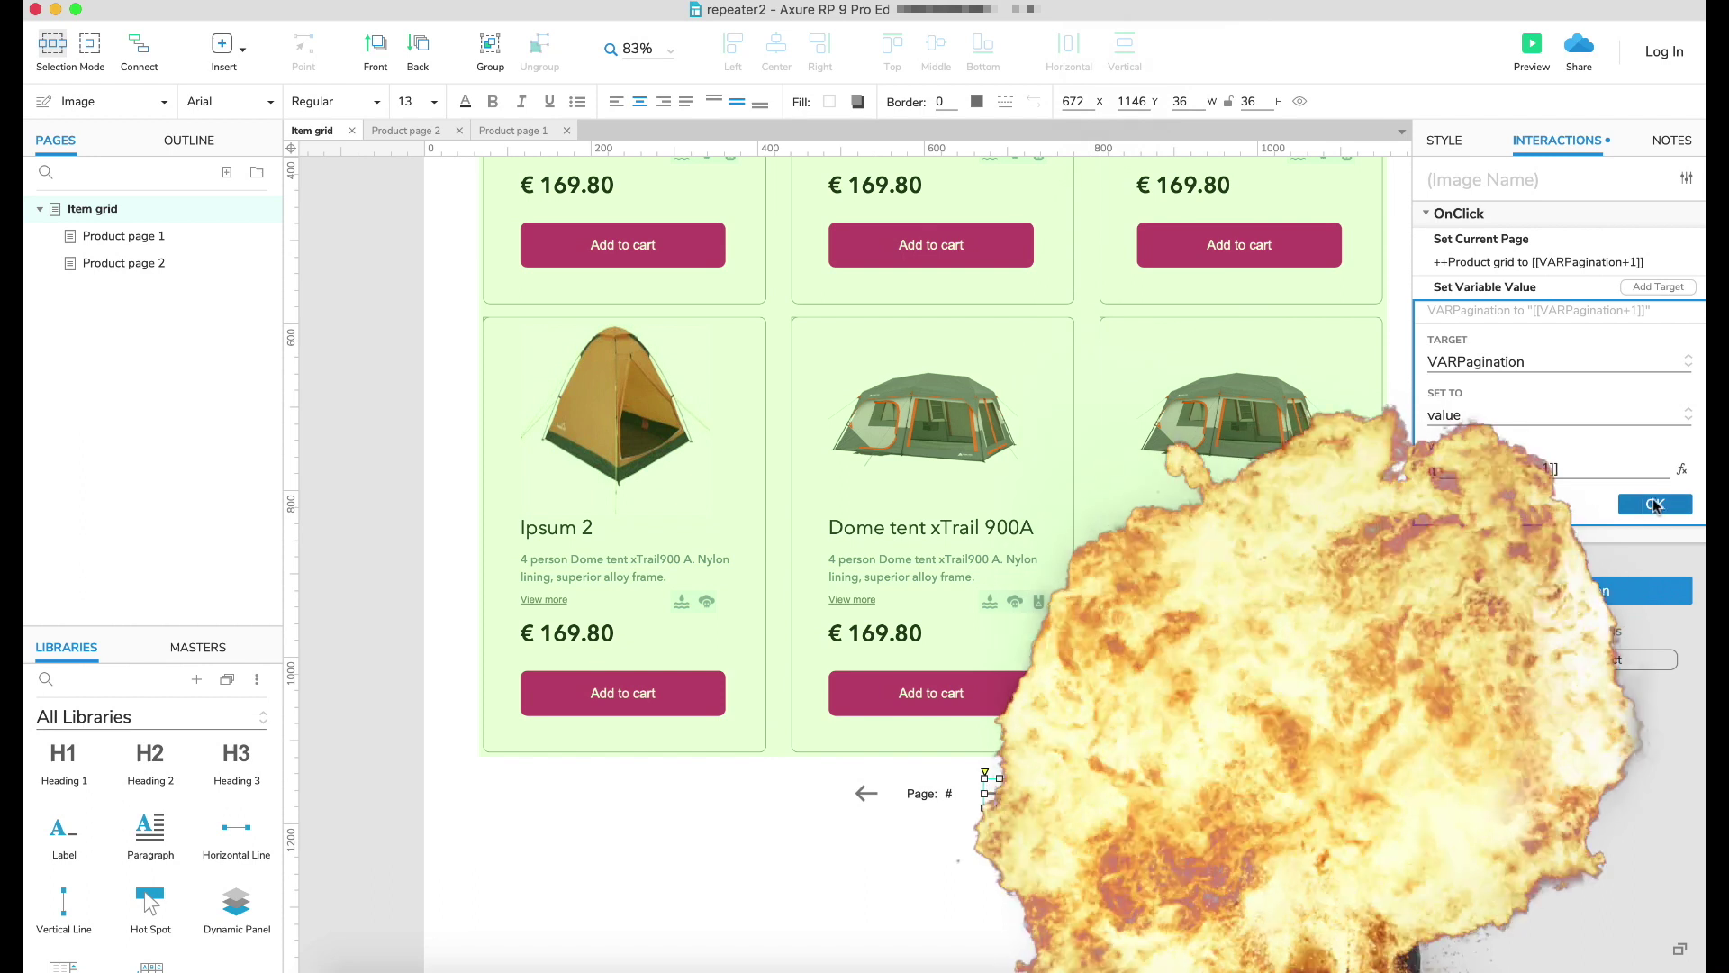
pyautogui.click(1656, 503)
# Move the variable update above Set Current Page and change its page to [[VARPagination]]
pyautogui.moveTo(1535, 287); pyautogui.dragTo(1501, 226)
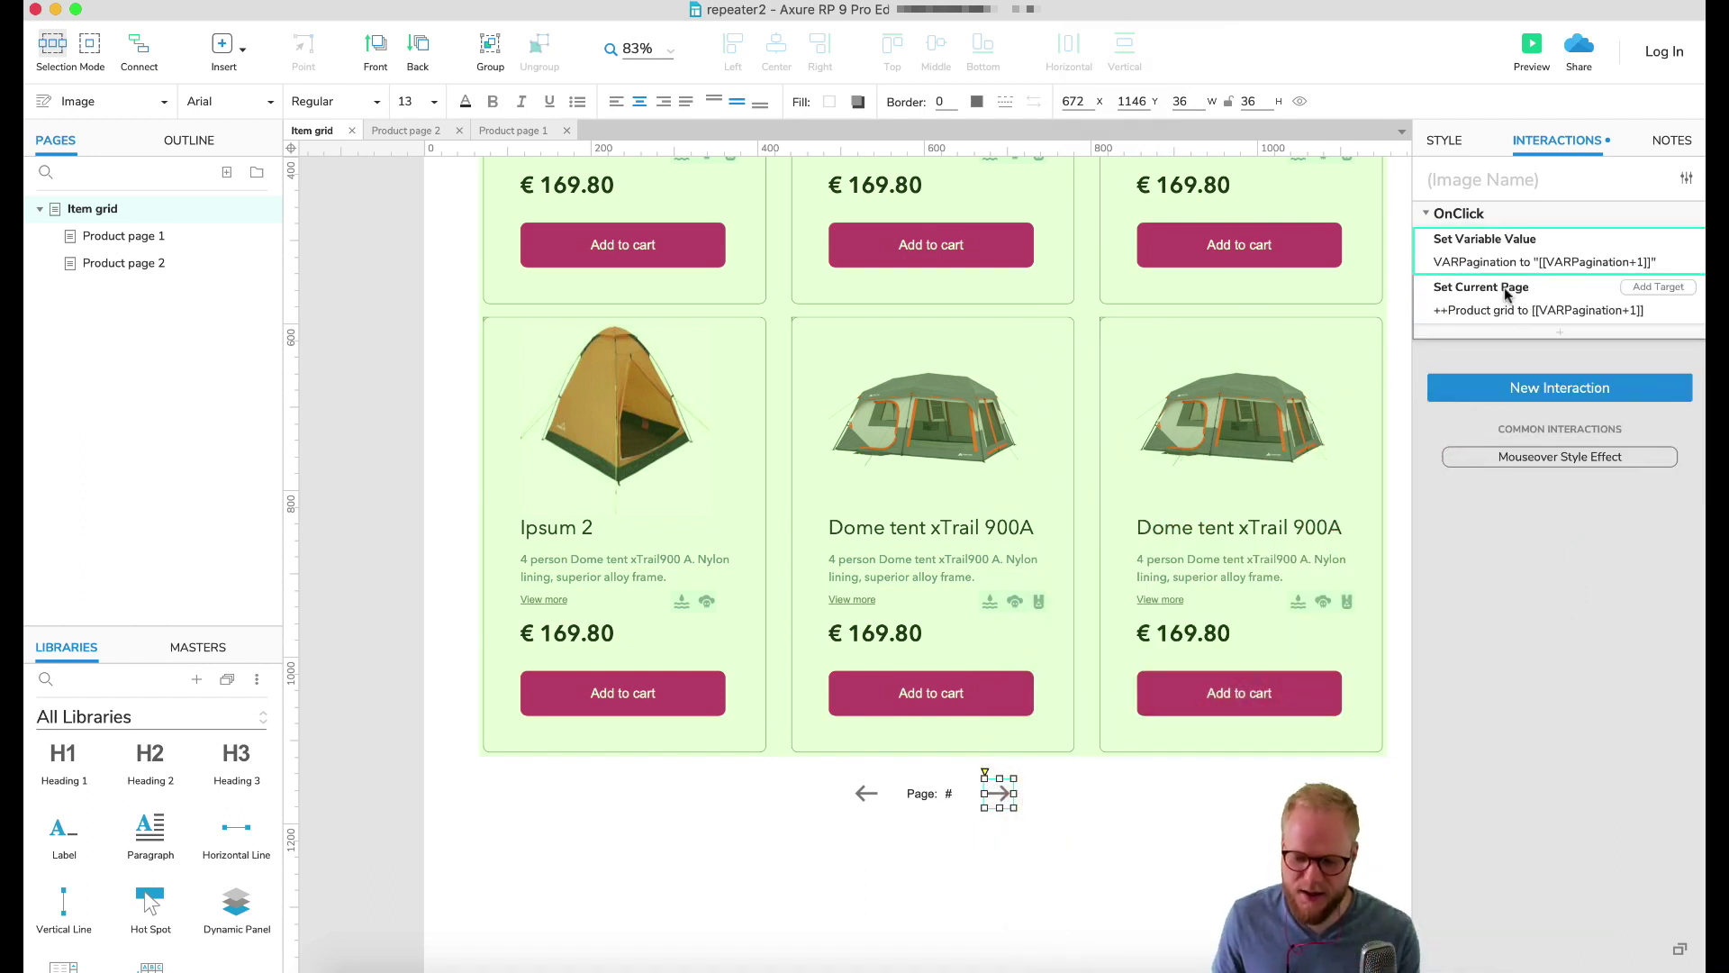
pyautogui.click(1596, 311)
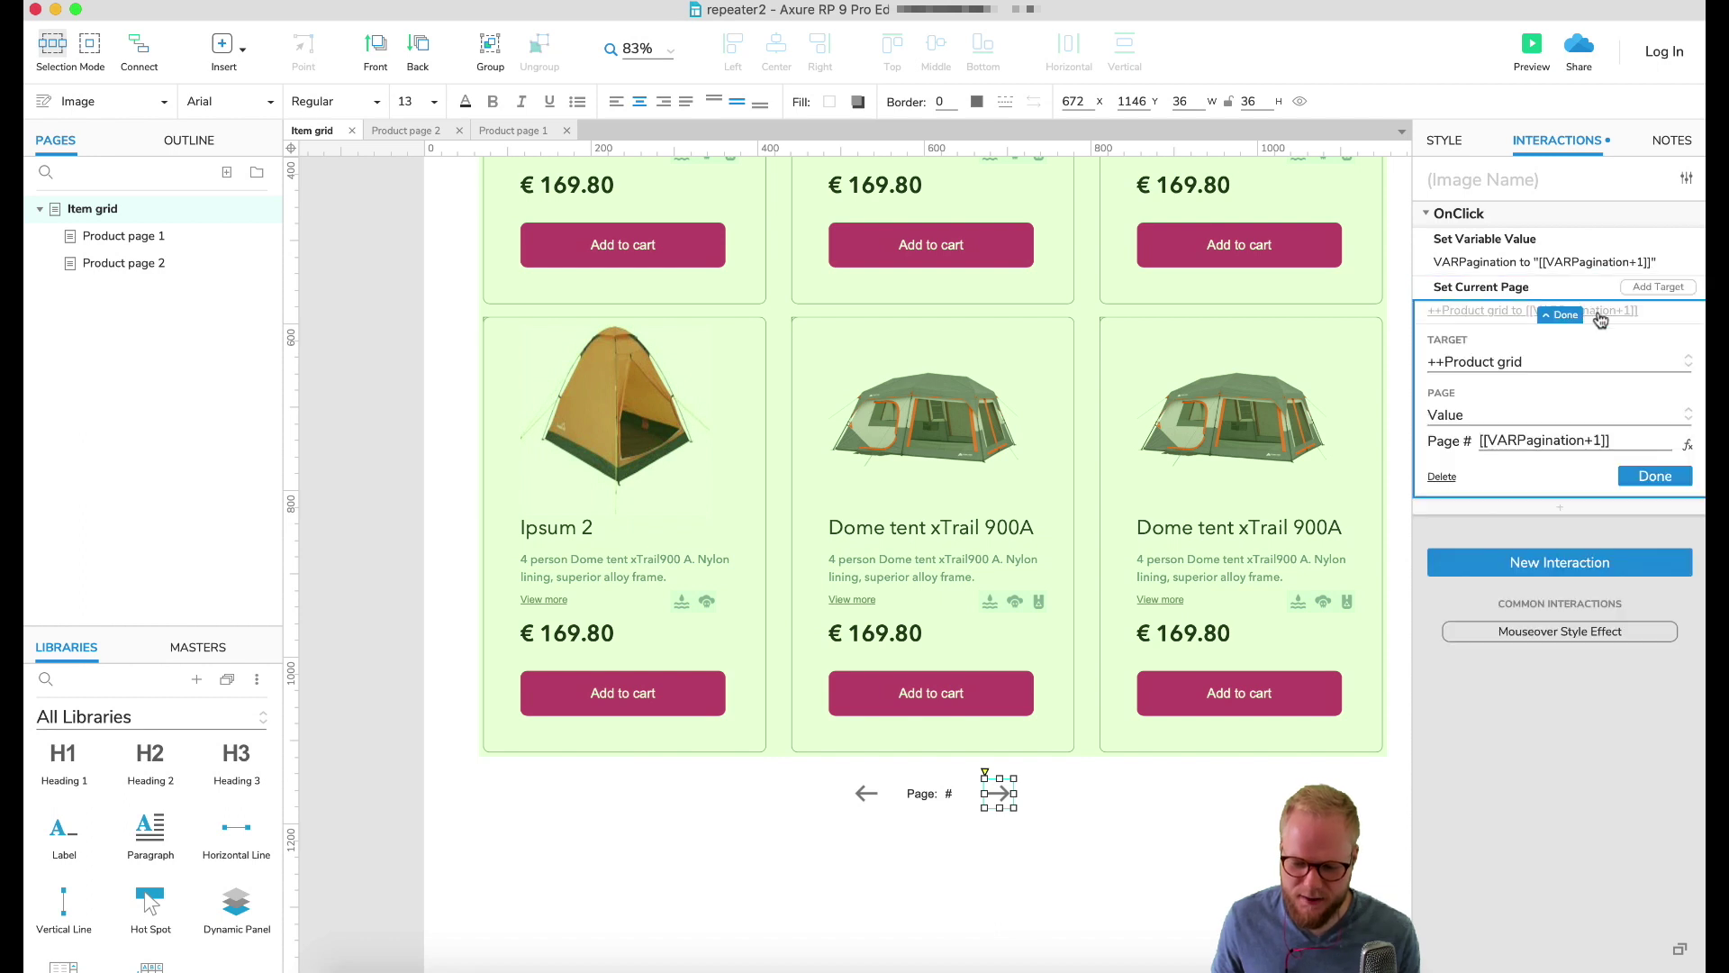
pyautogui.press('super+a')
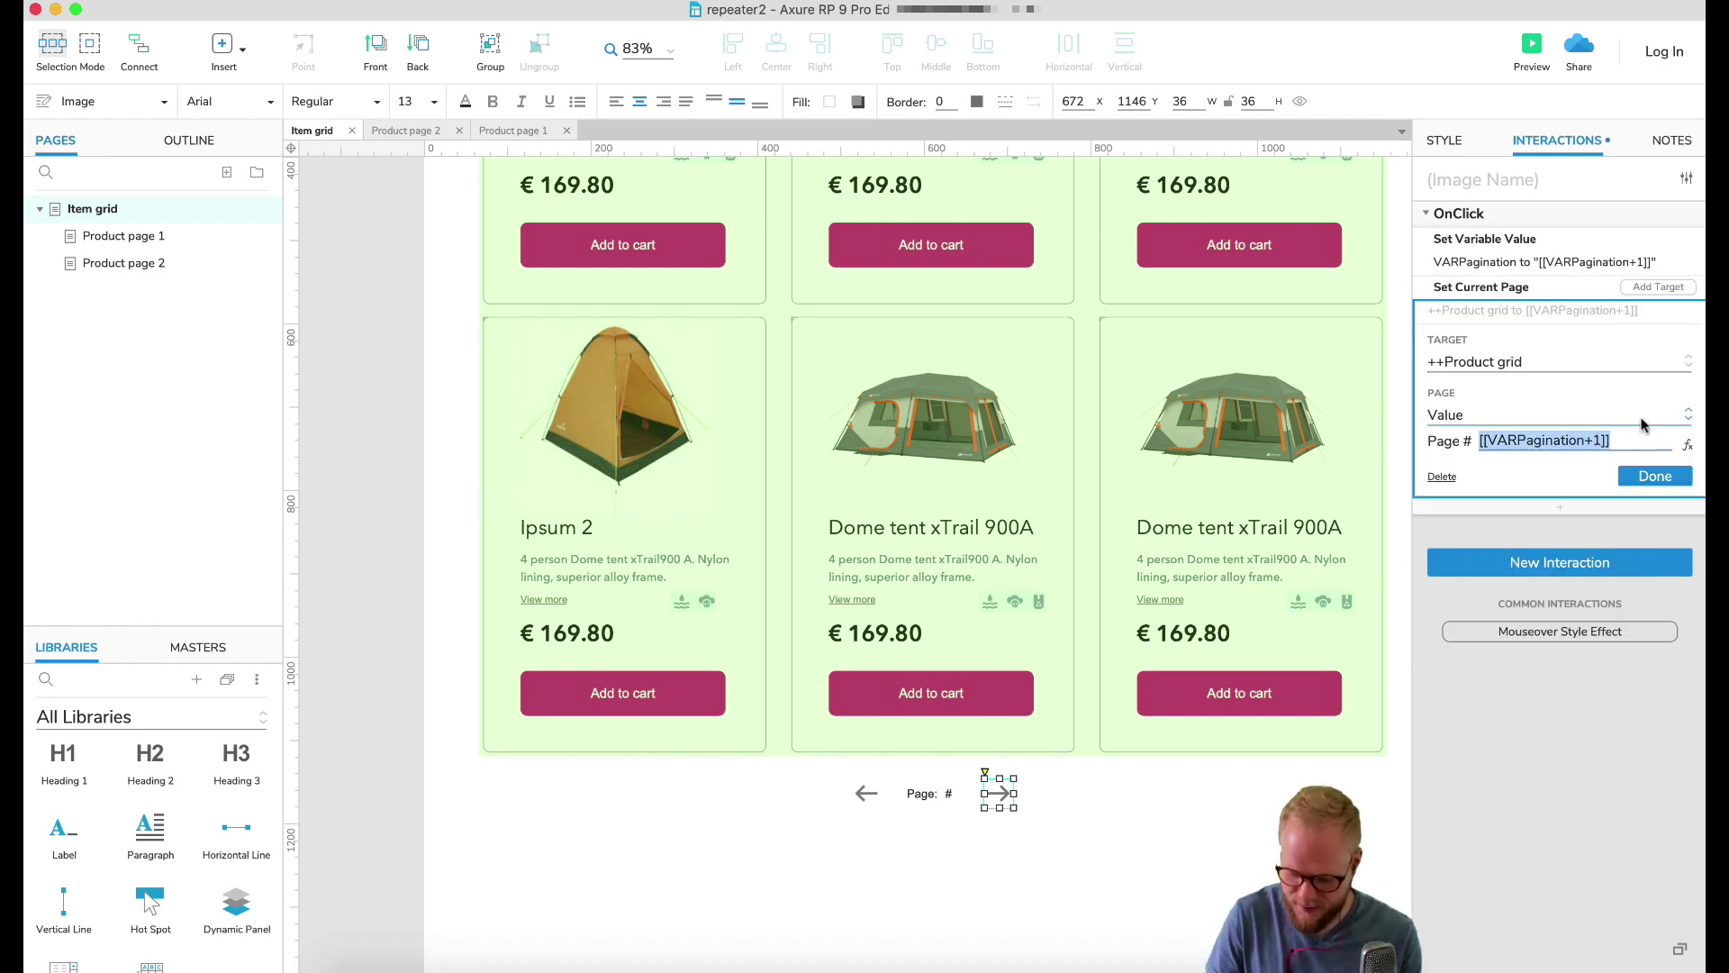
pyautogui.press('Right')
pyautogui.press('BackSpace')
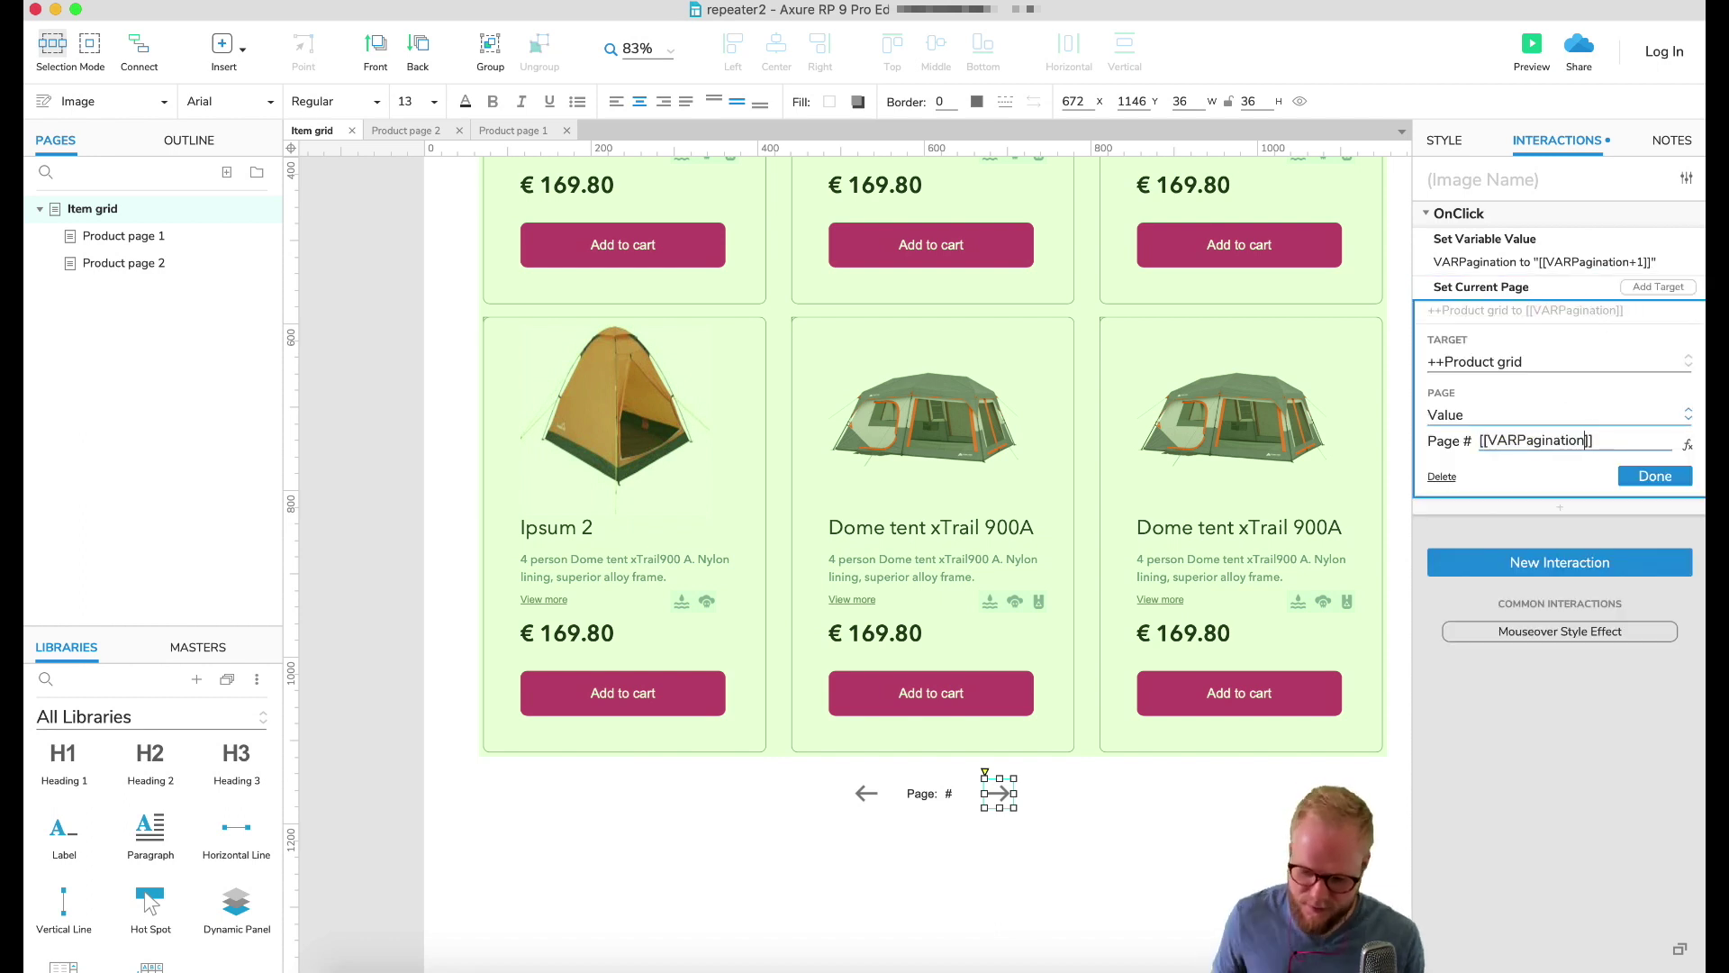
pyautogui.click(1653, 477)
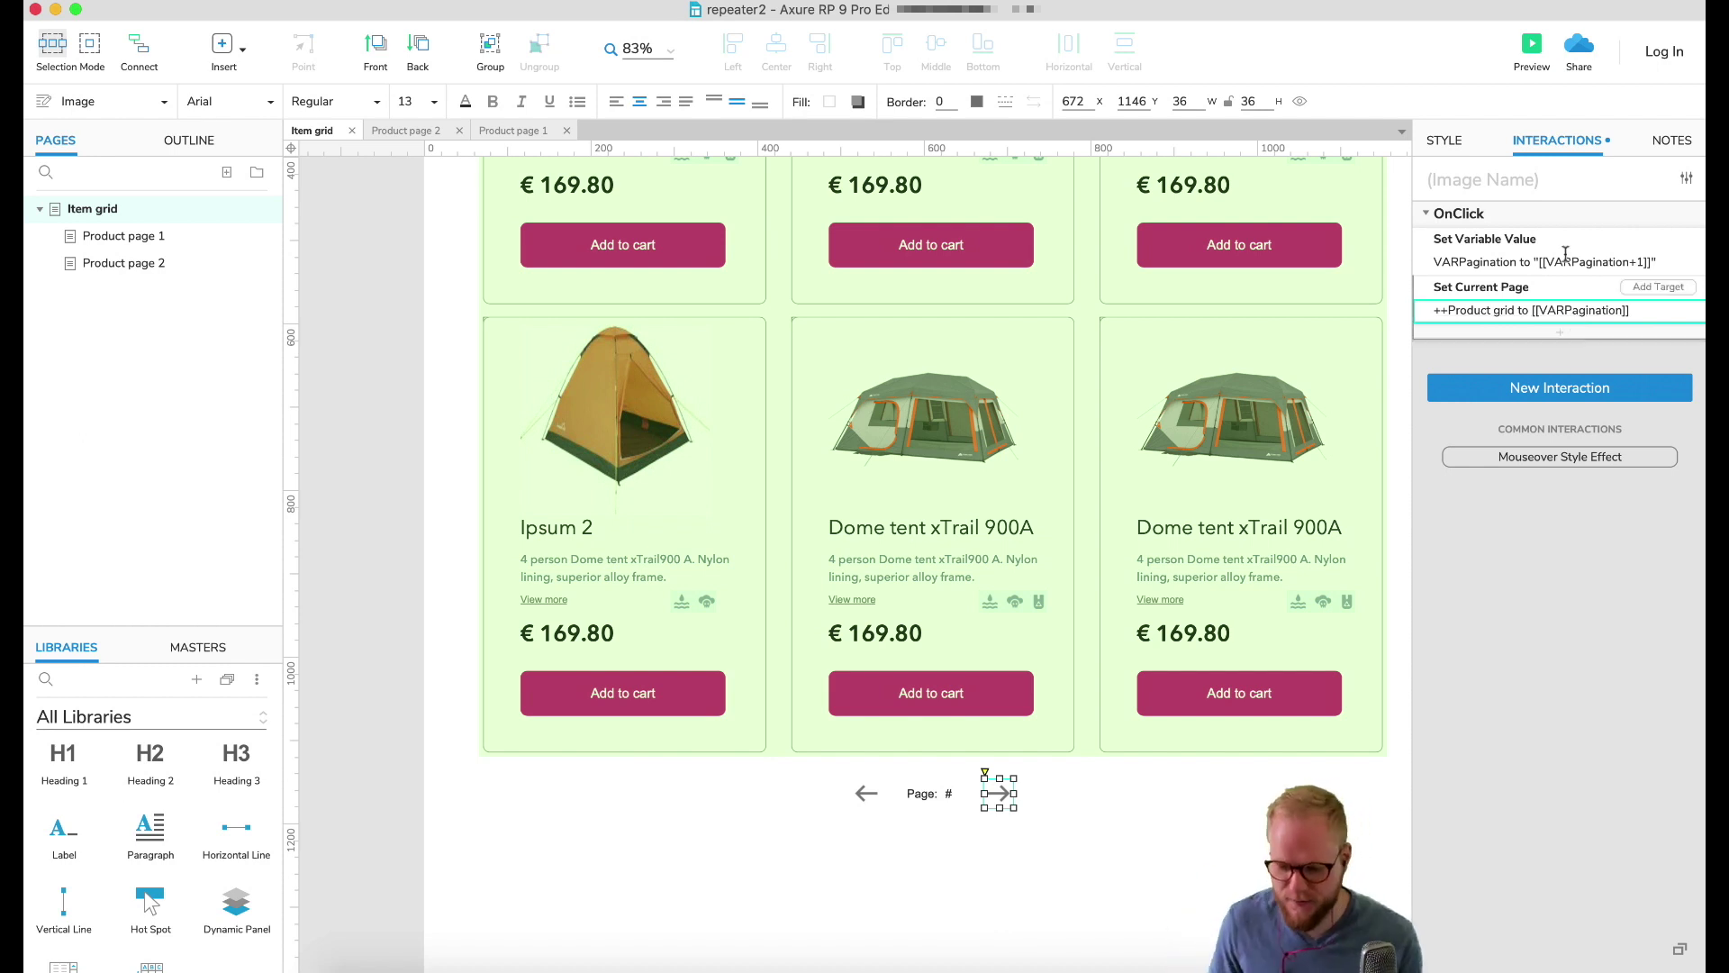
# Preview in Chrome, page forward three times to the five-card last page, then close it
pyautogui.click(1522, 45)
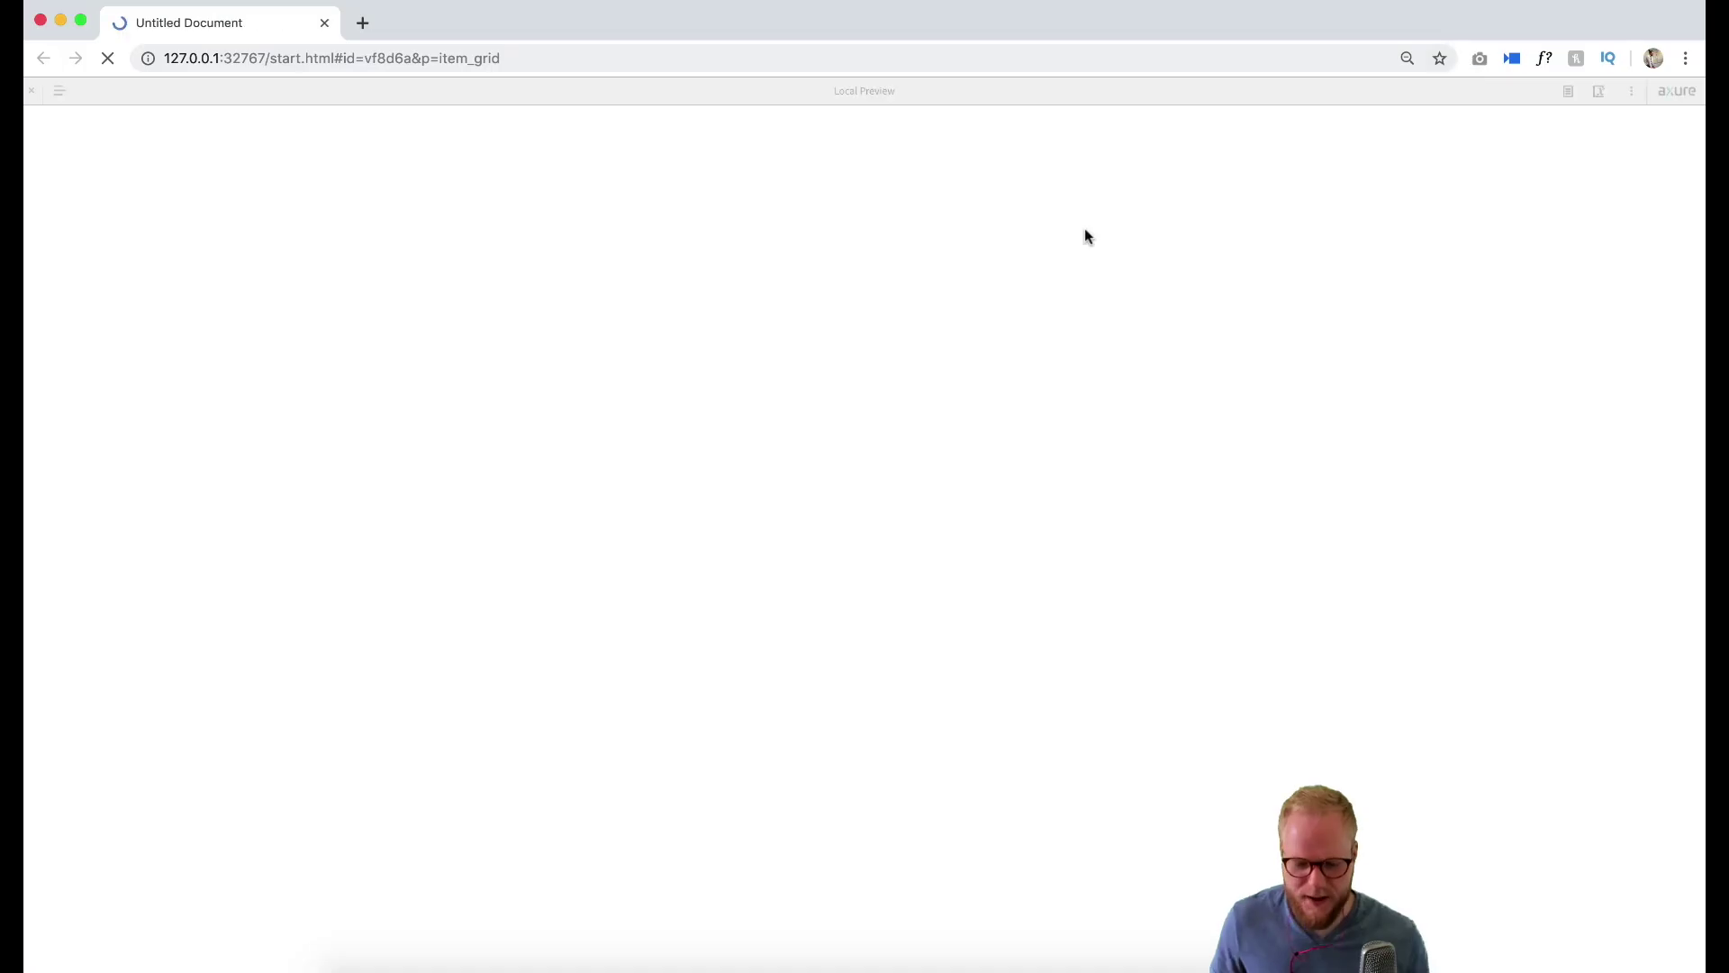
pyautogui.click(30, 91)
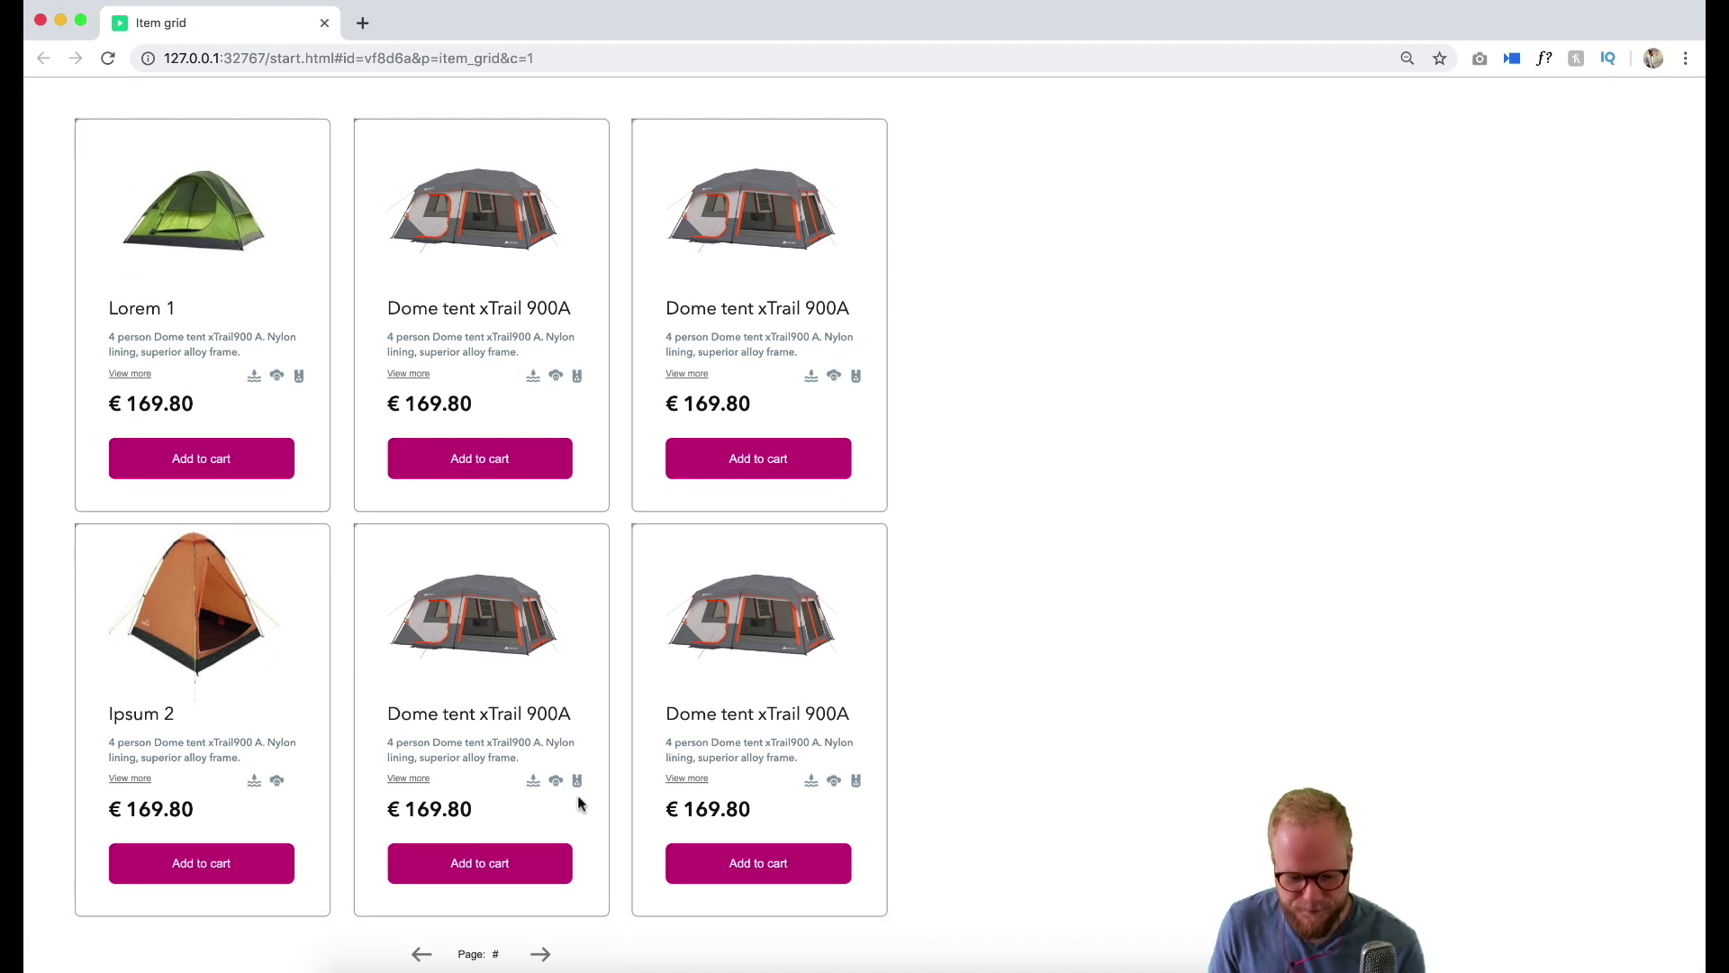
pyautogui.click(543, 955)
pyautogui.click(544, 955)
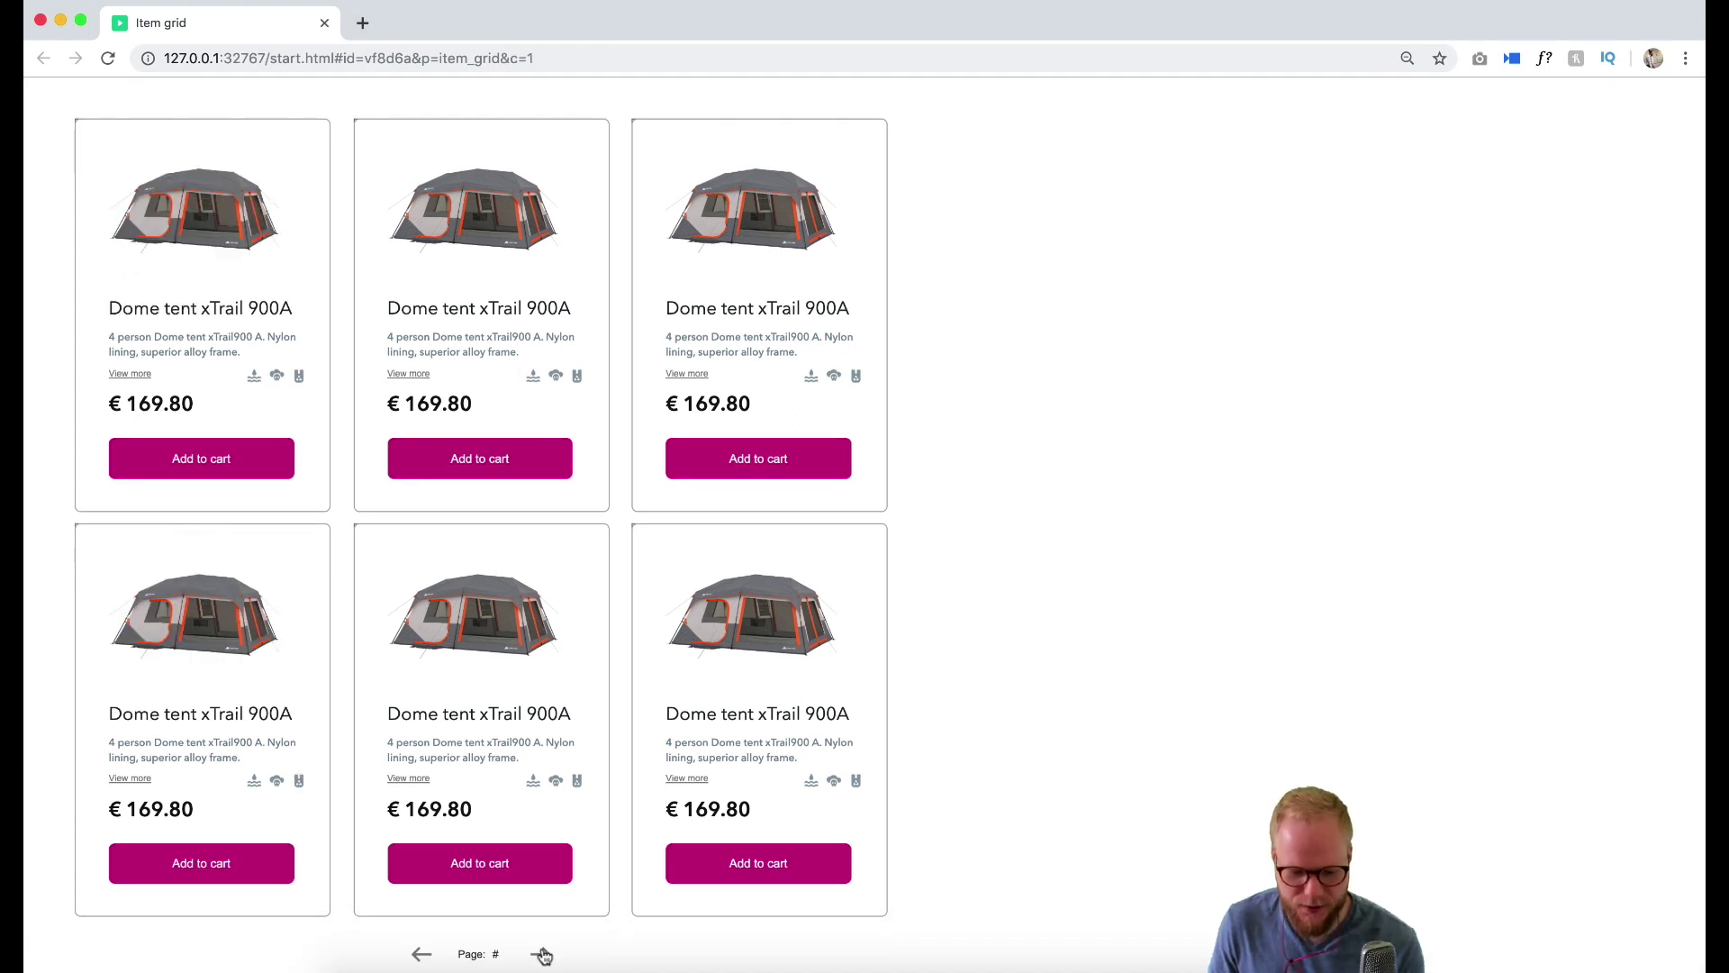
pyautogui.click(543, 955)
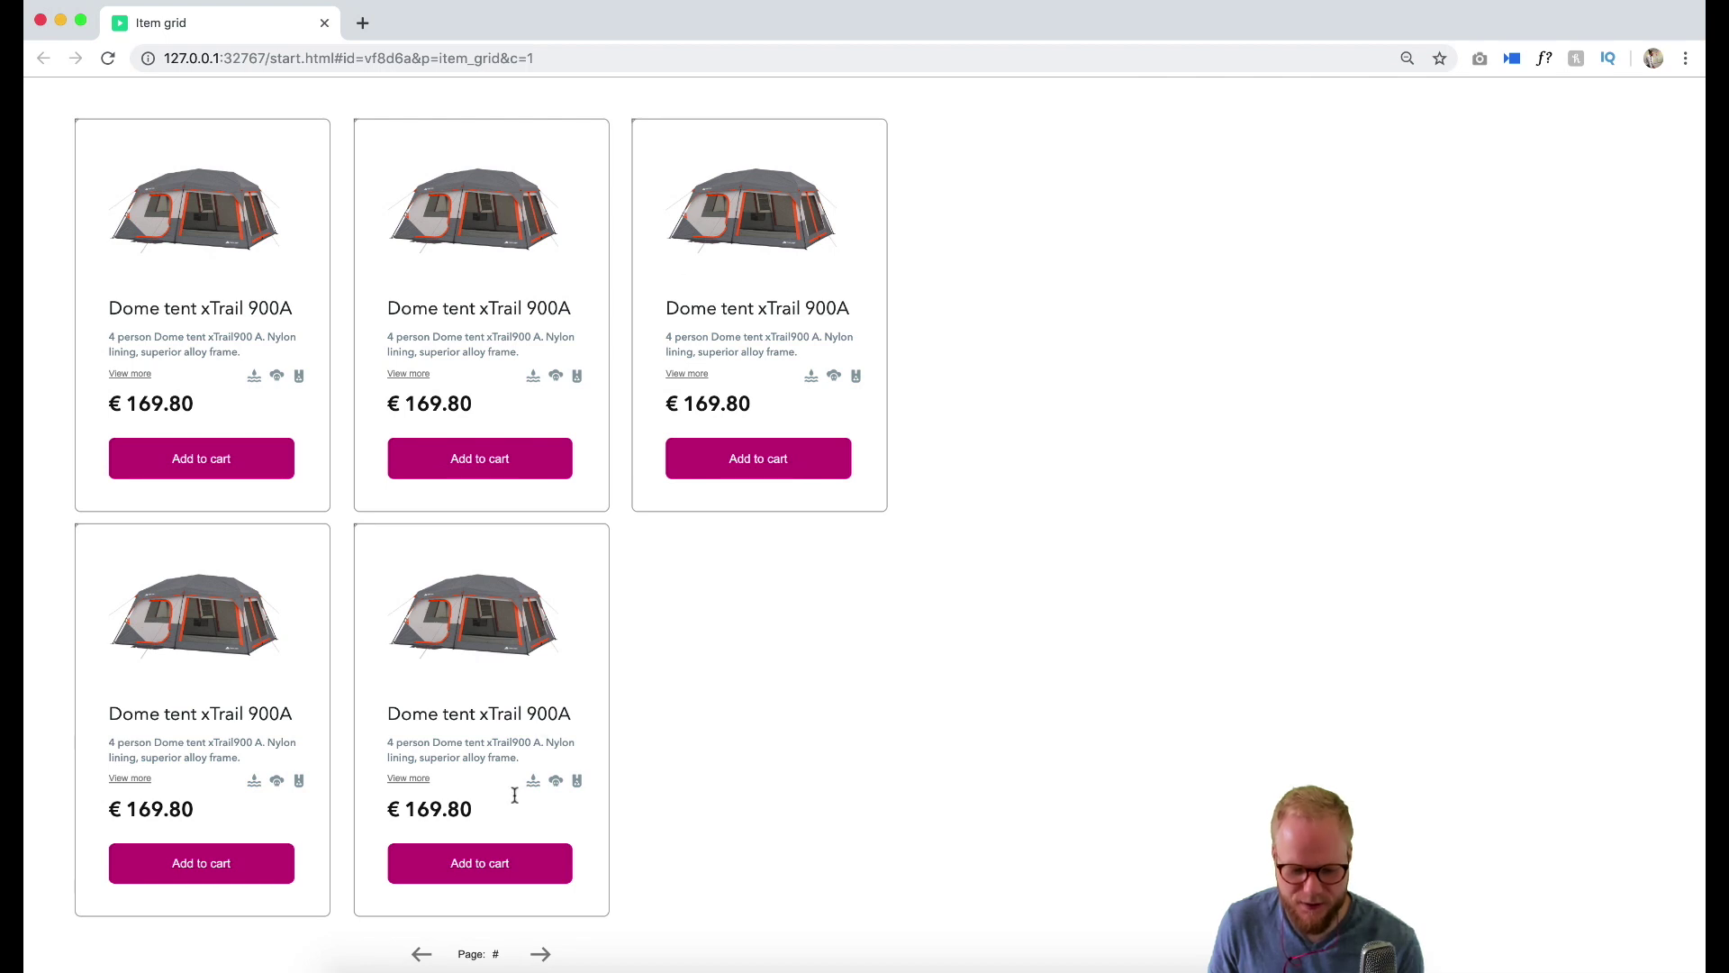
pyautogui.click(328, 21)
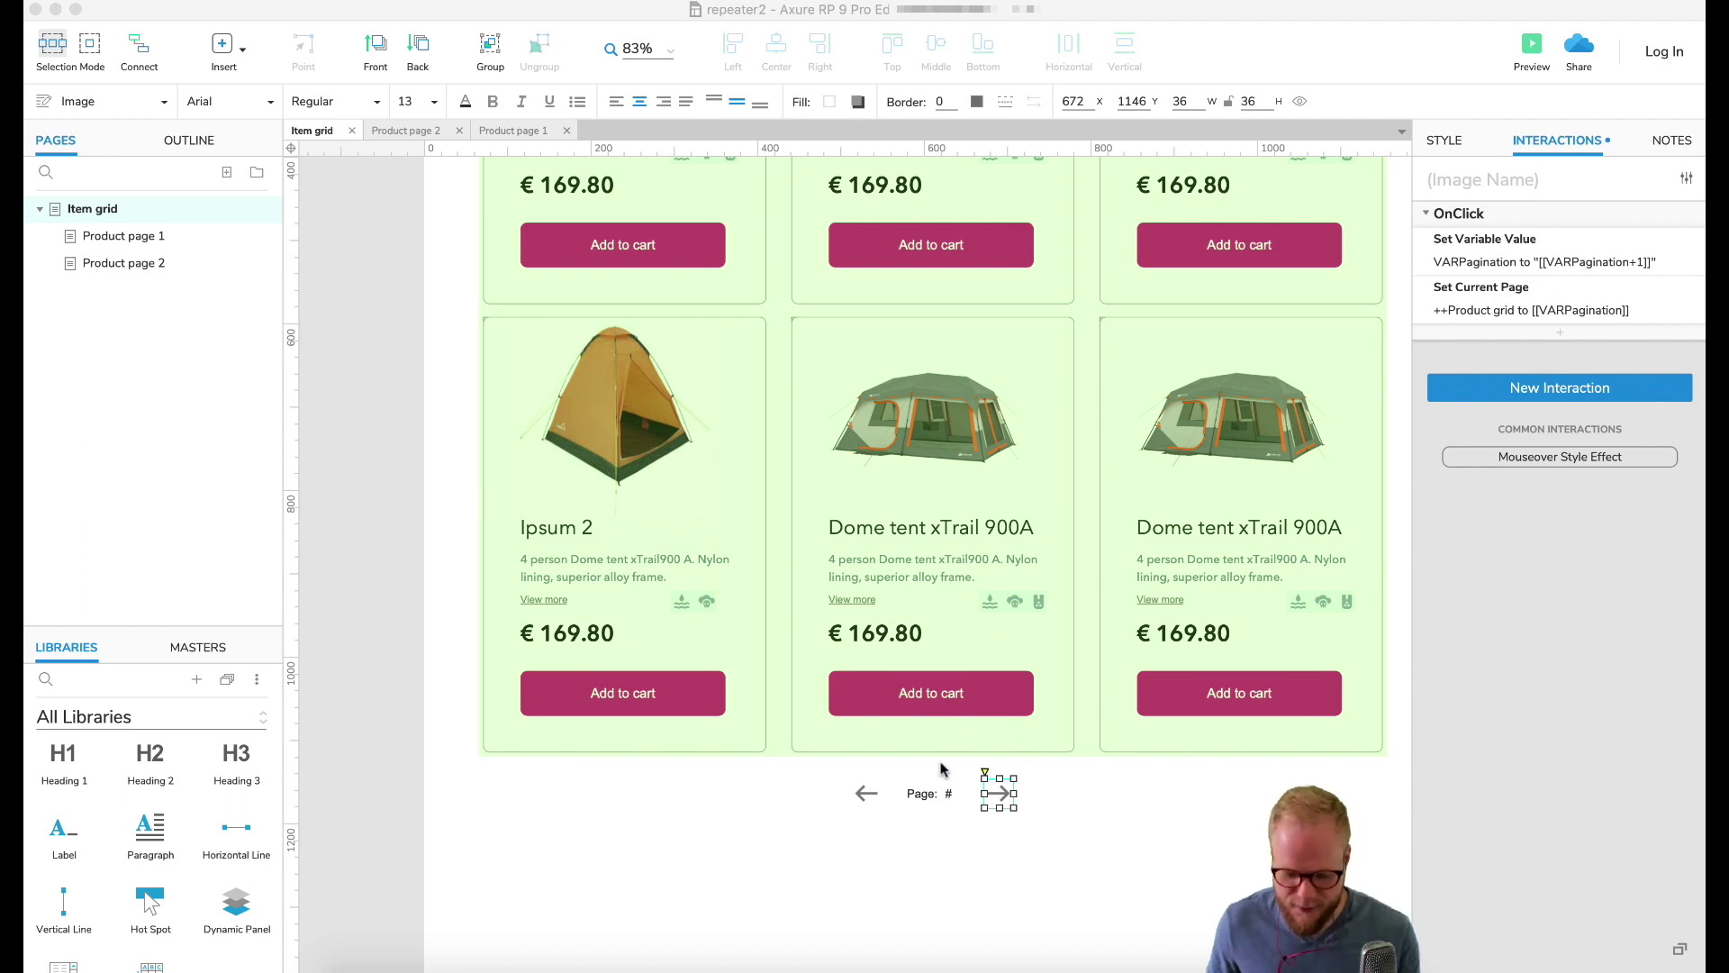
# Paste the forward arrow's click interaction onto the back arrow
pyautogui.click(866, 792)
pyautogui.click(995, 790)
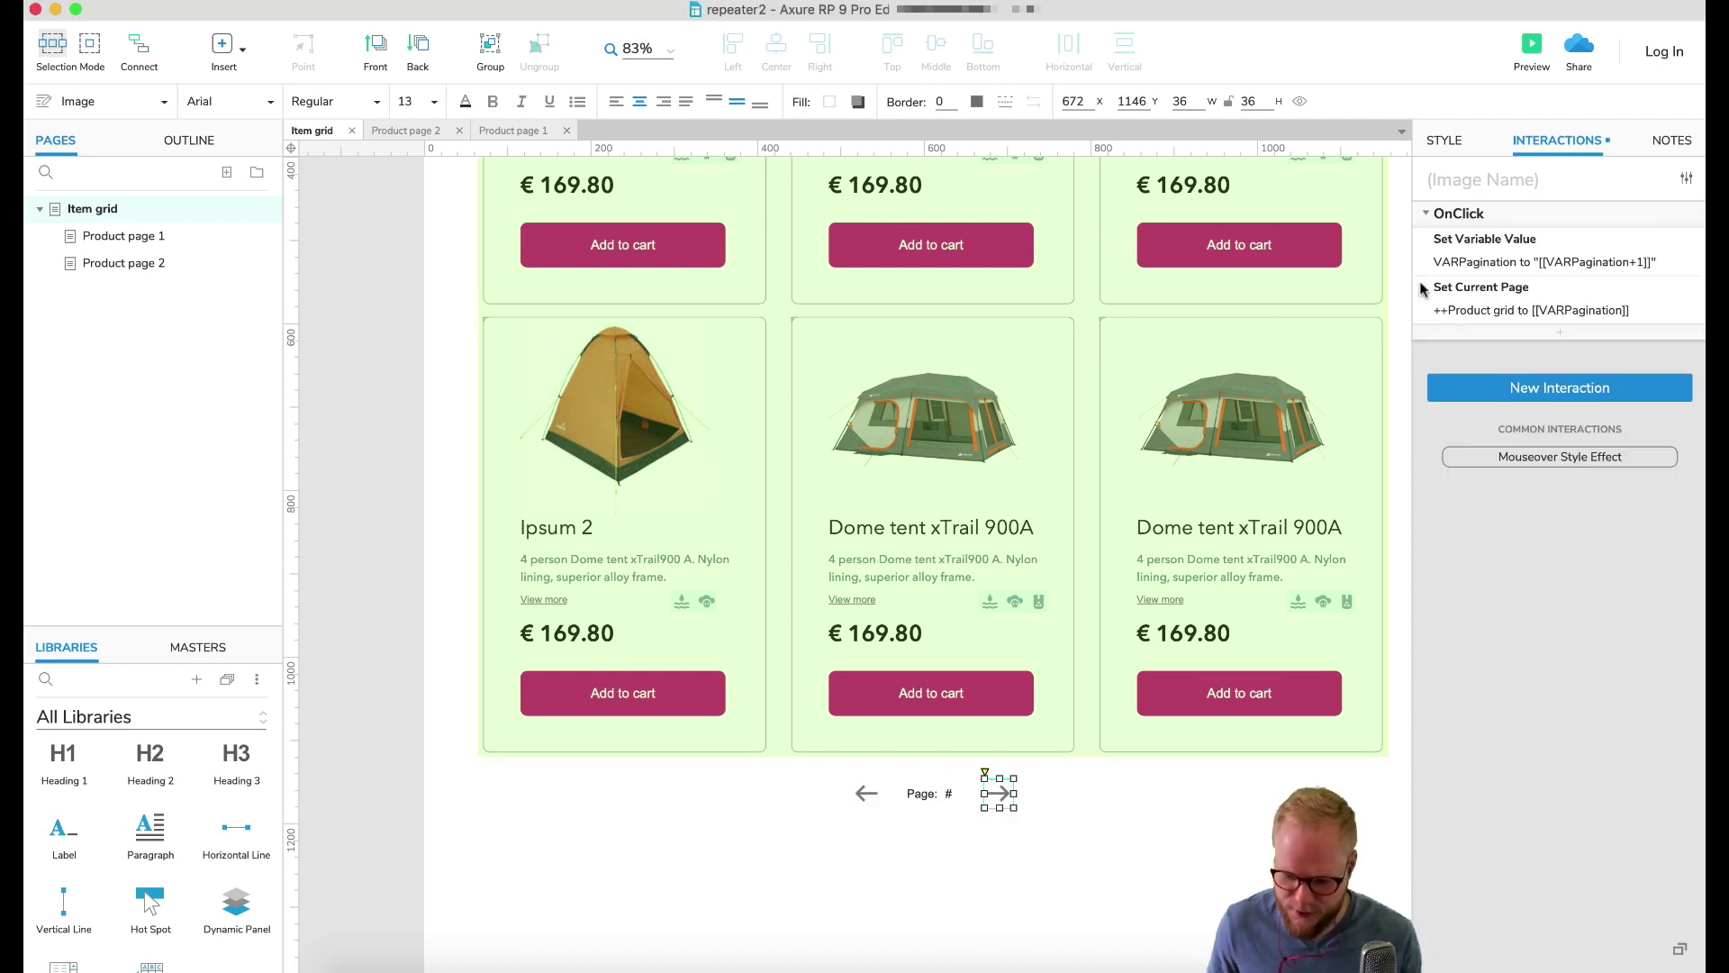
pyautogui.click(867, 792)
pyautogui.press('super+v')
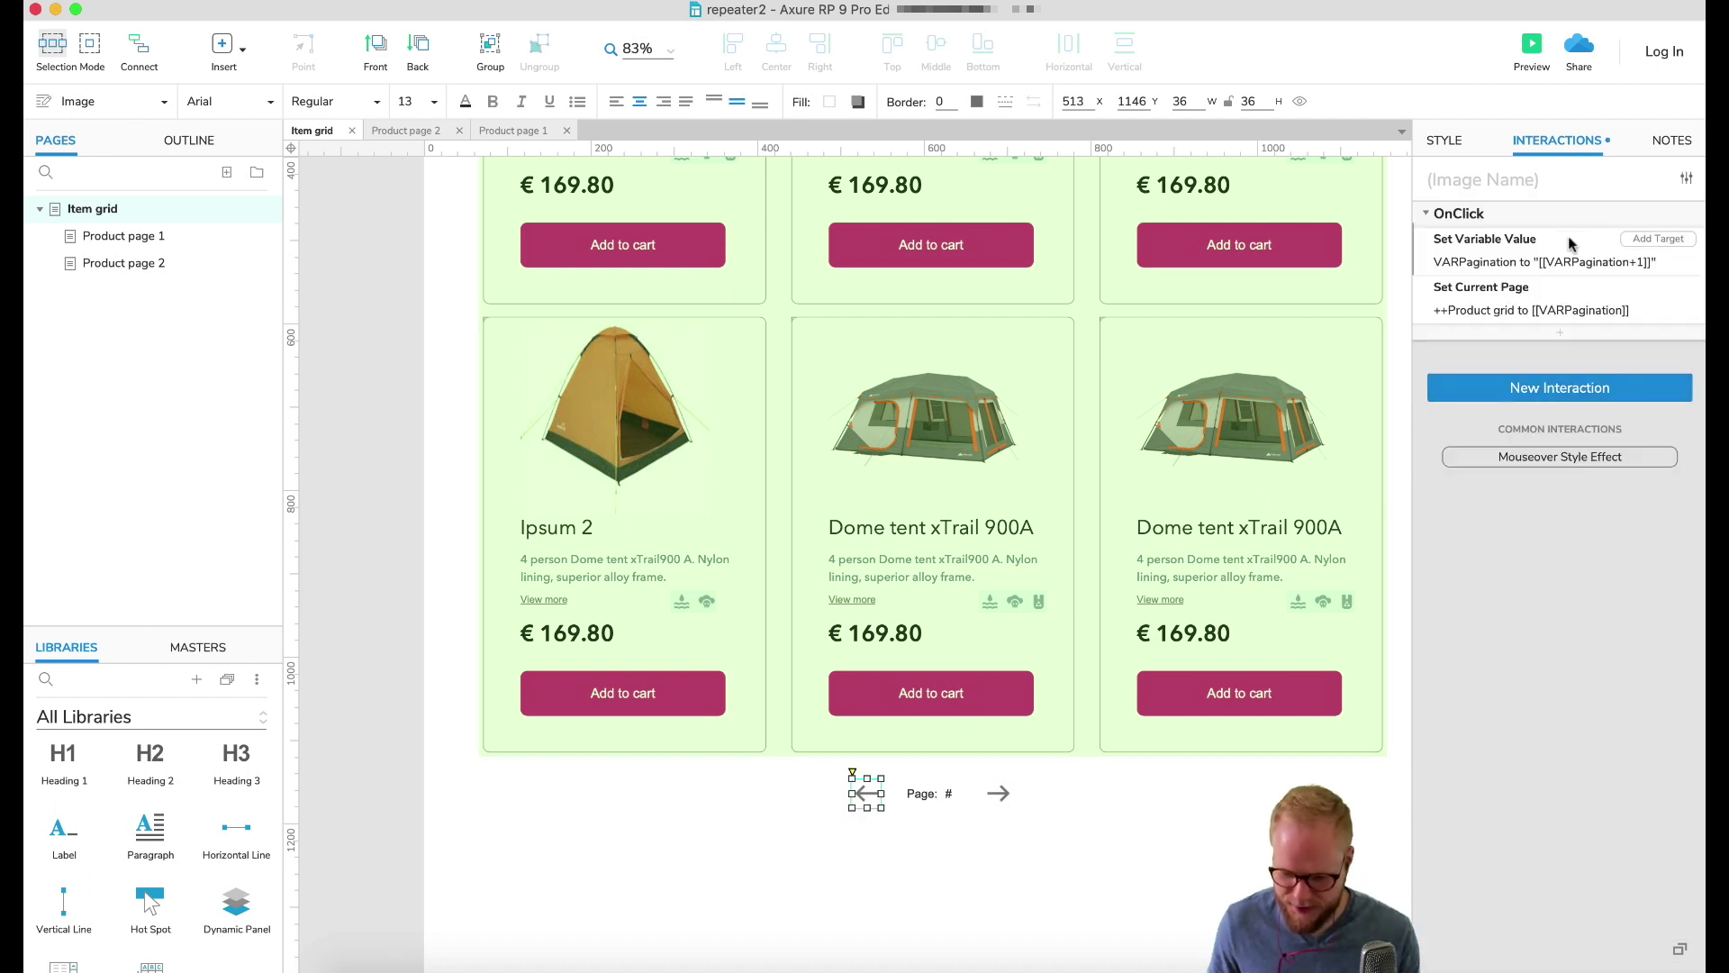
# Change the back arrow's variable value to [[VARPagination-1]] and preview the prototype
pyautogui.click(1542, 262)
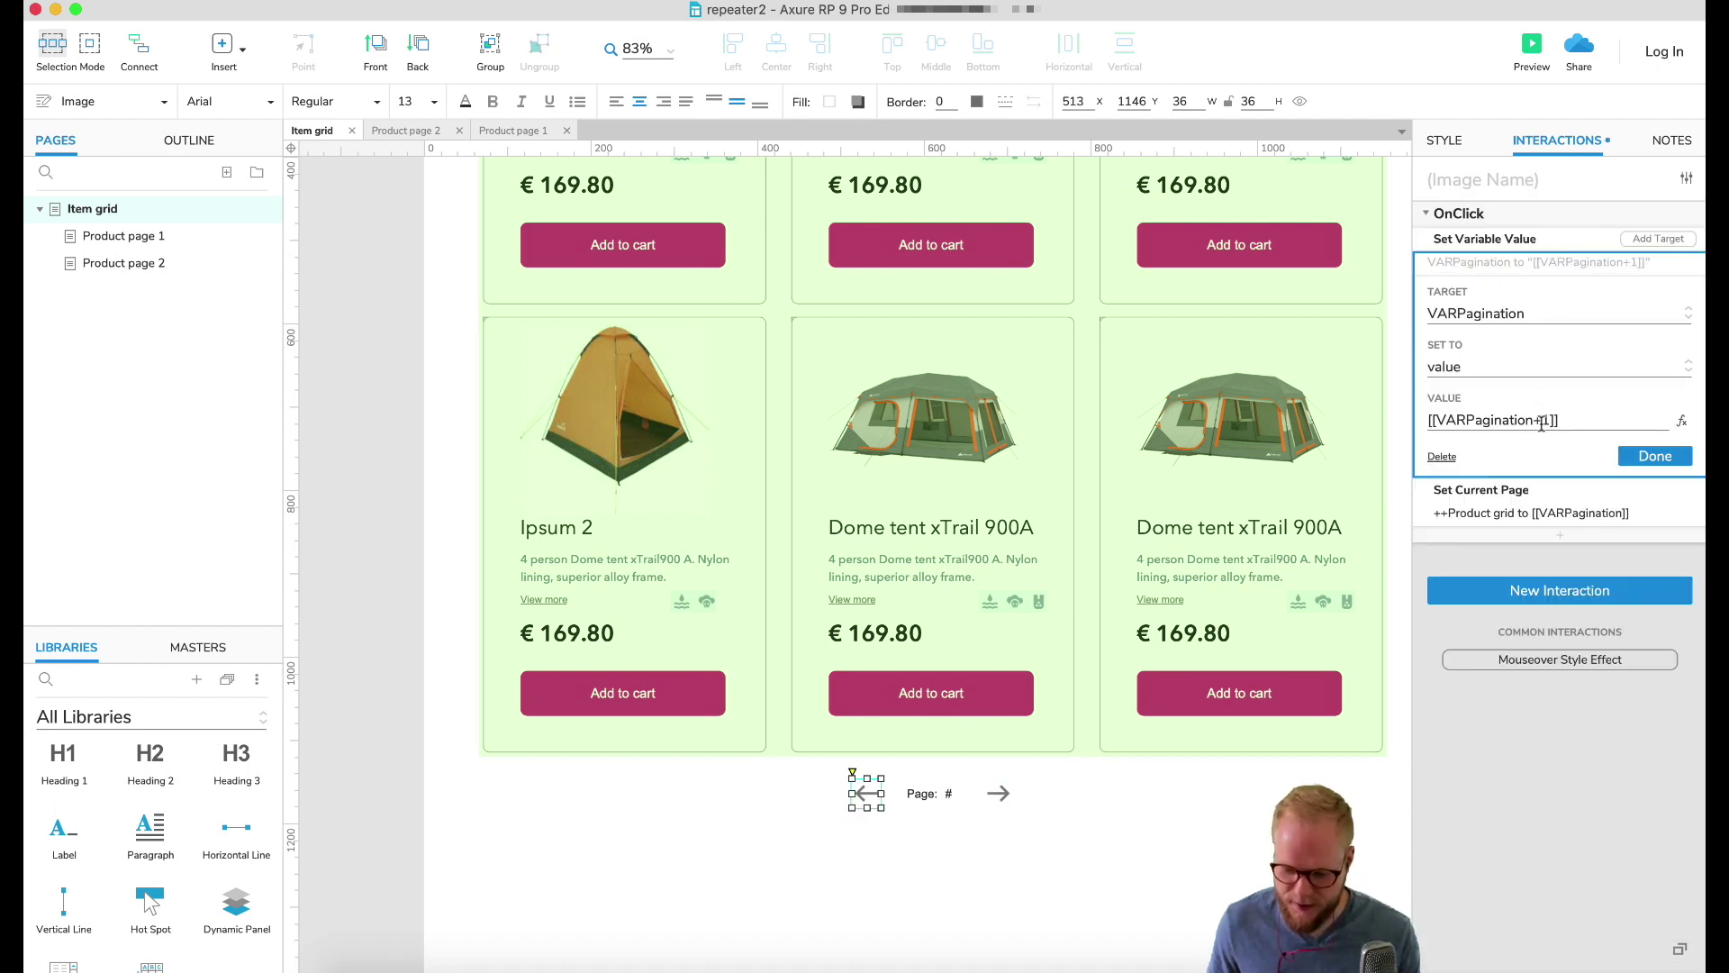
pyautogui.press('BackSpace')
pyautogui.write('-')
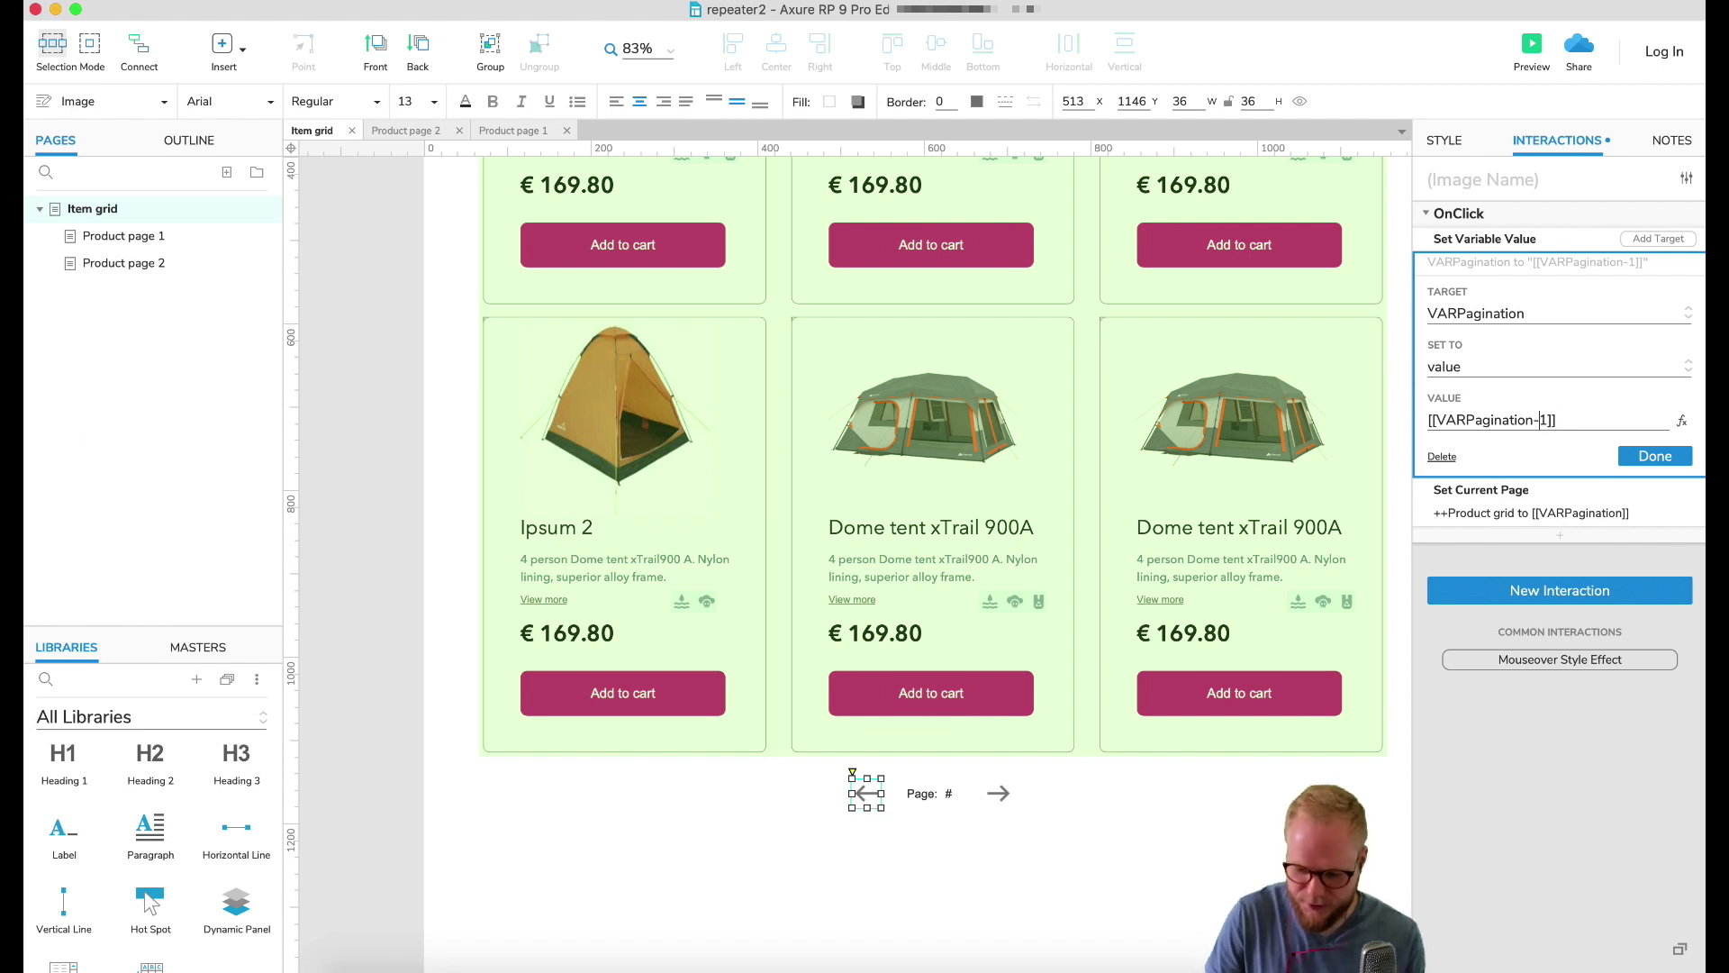
pyautogui.click(1656, 455)
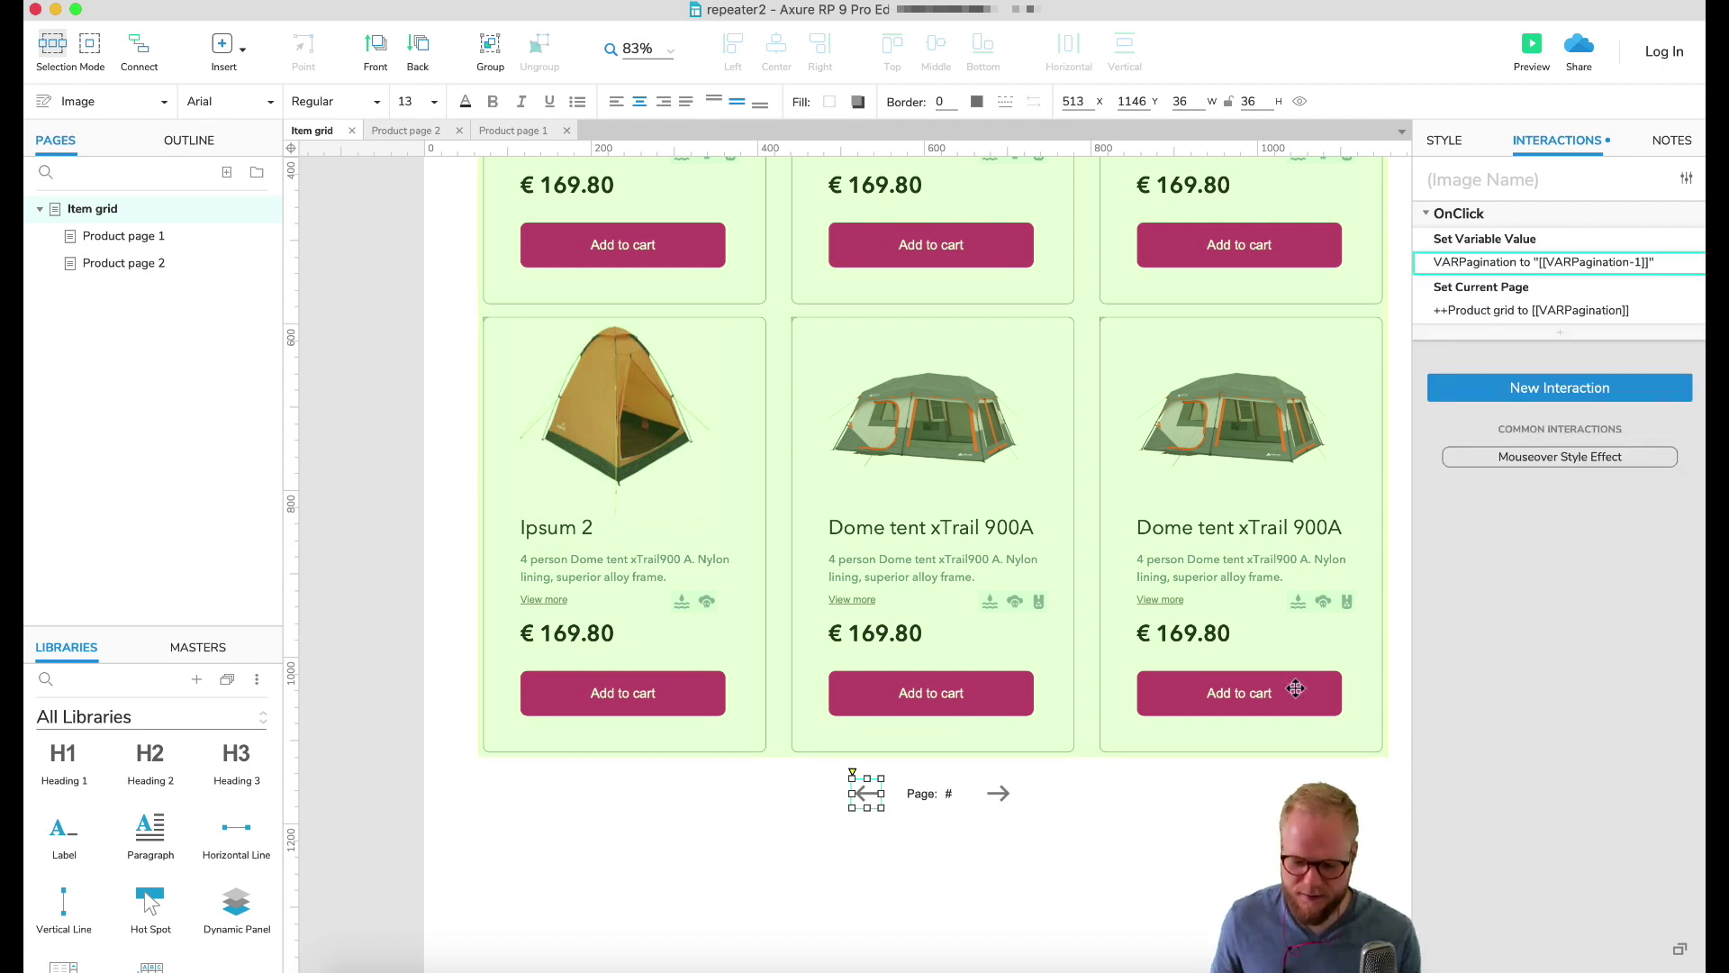
pyautogui.click(1198, 782)
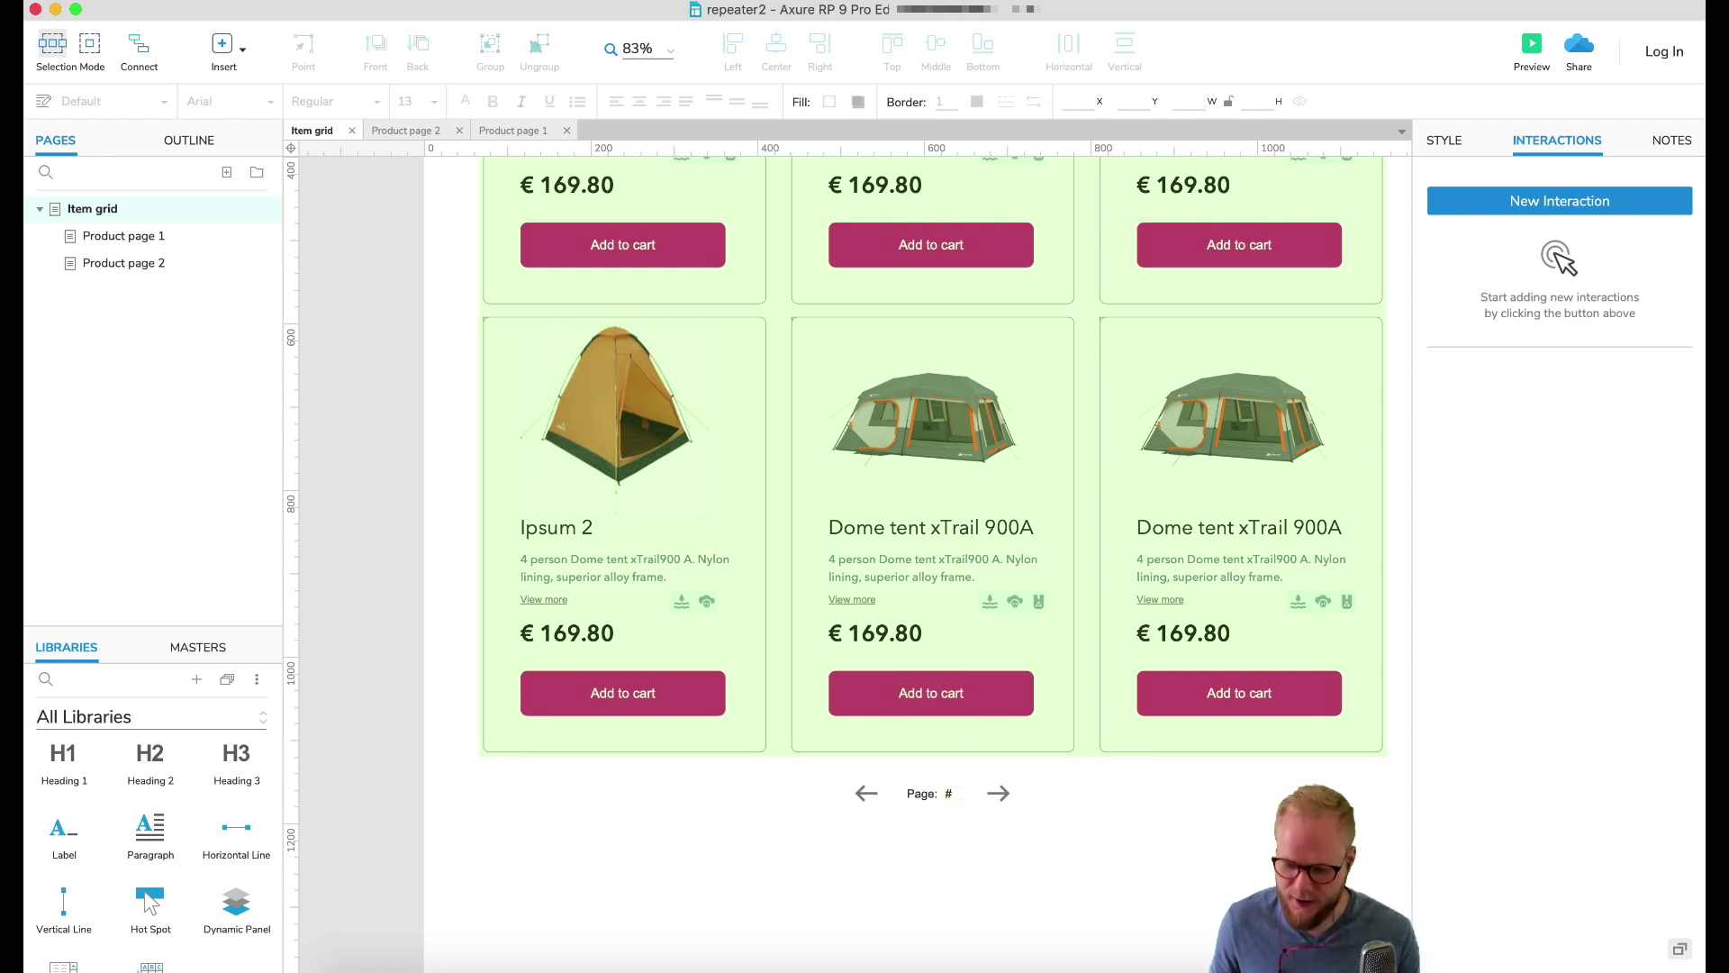
pyautogui.click(1531, 49)
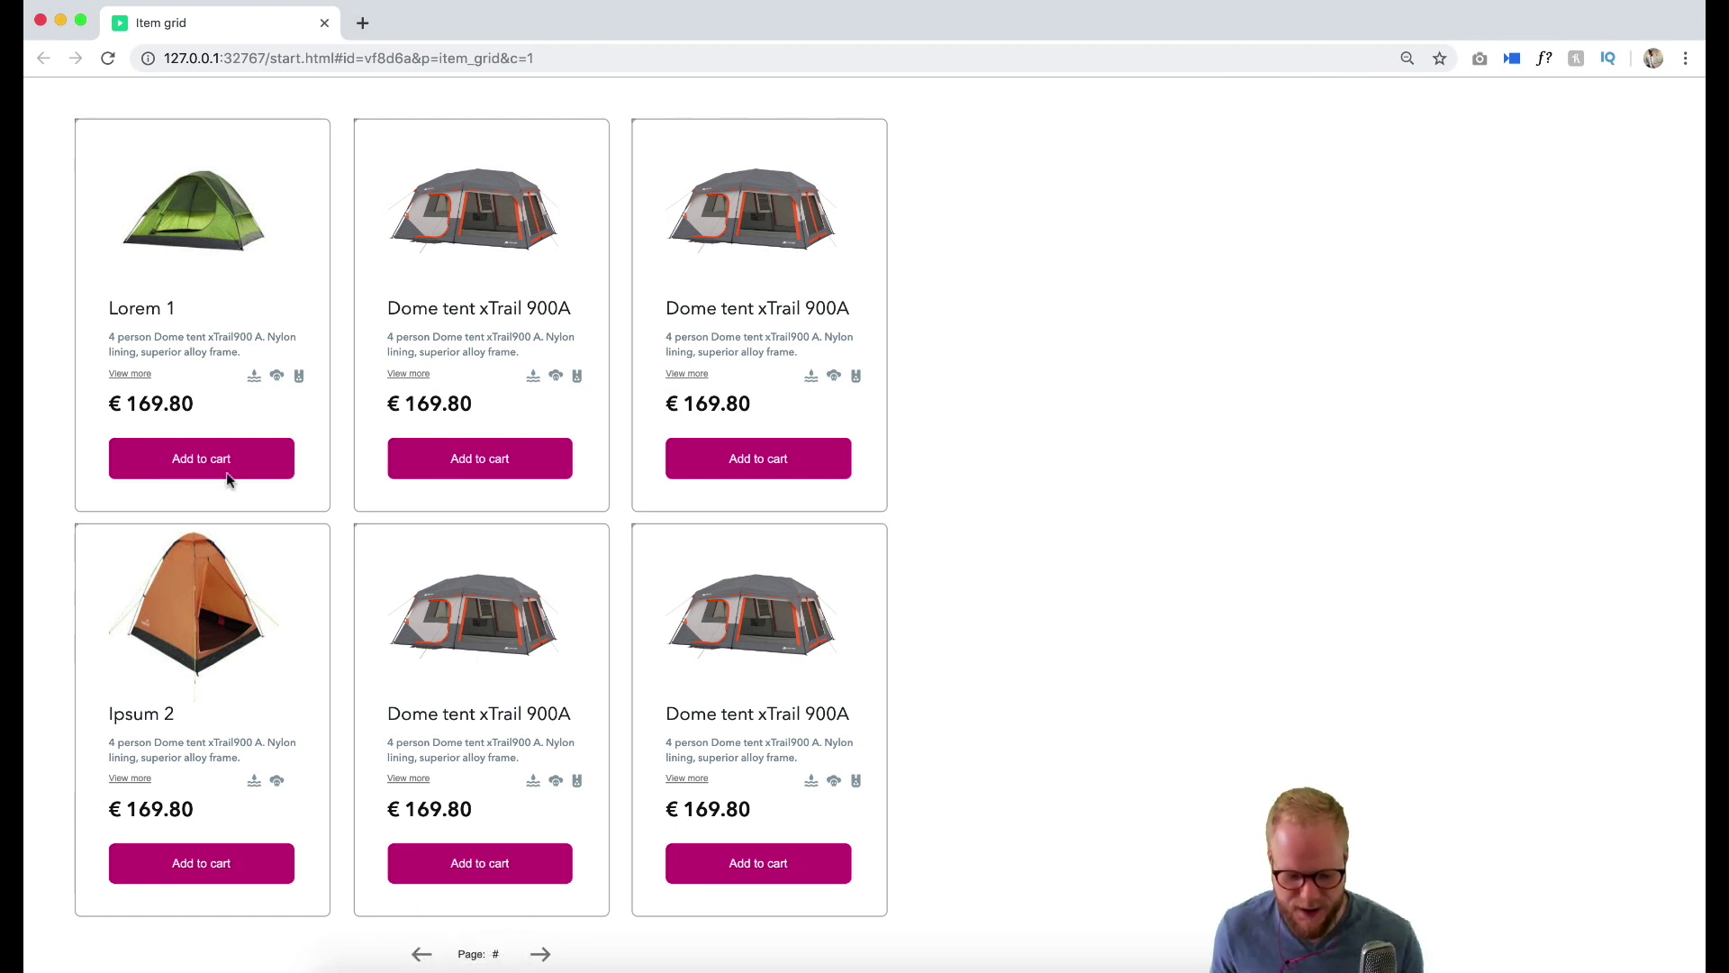
# Reload the preview, page the tent grid forward and back to page 1, then close it
pyautogui.click(108, 58)
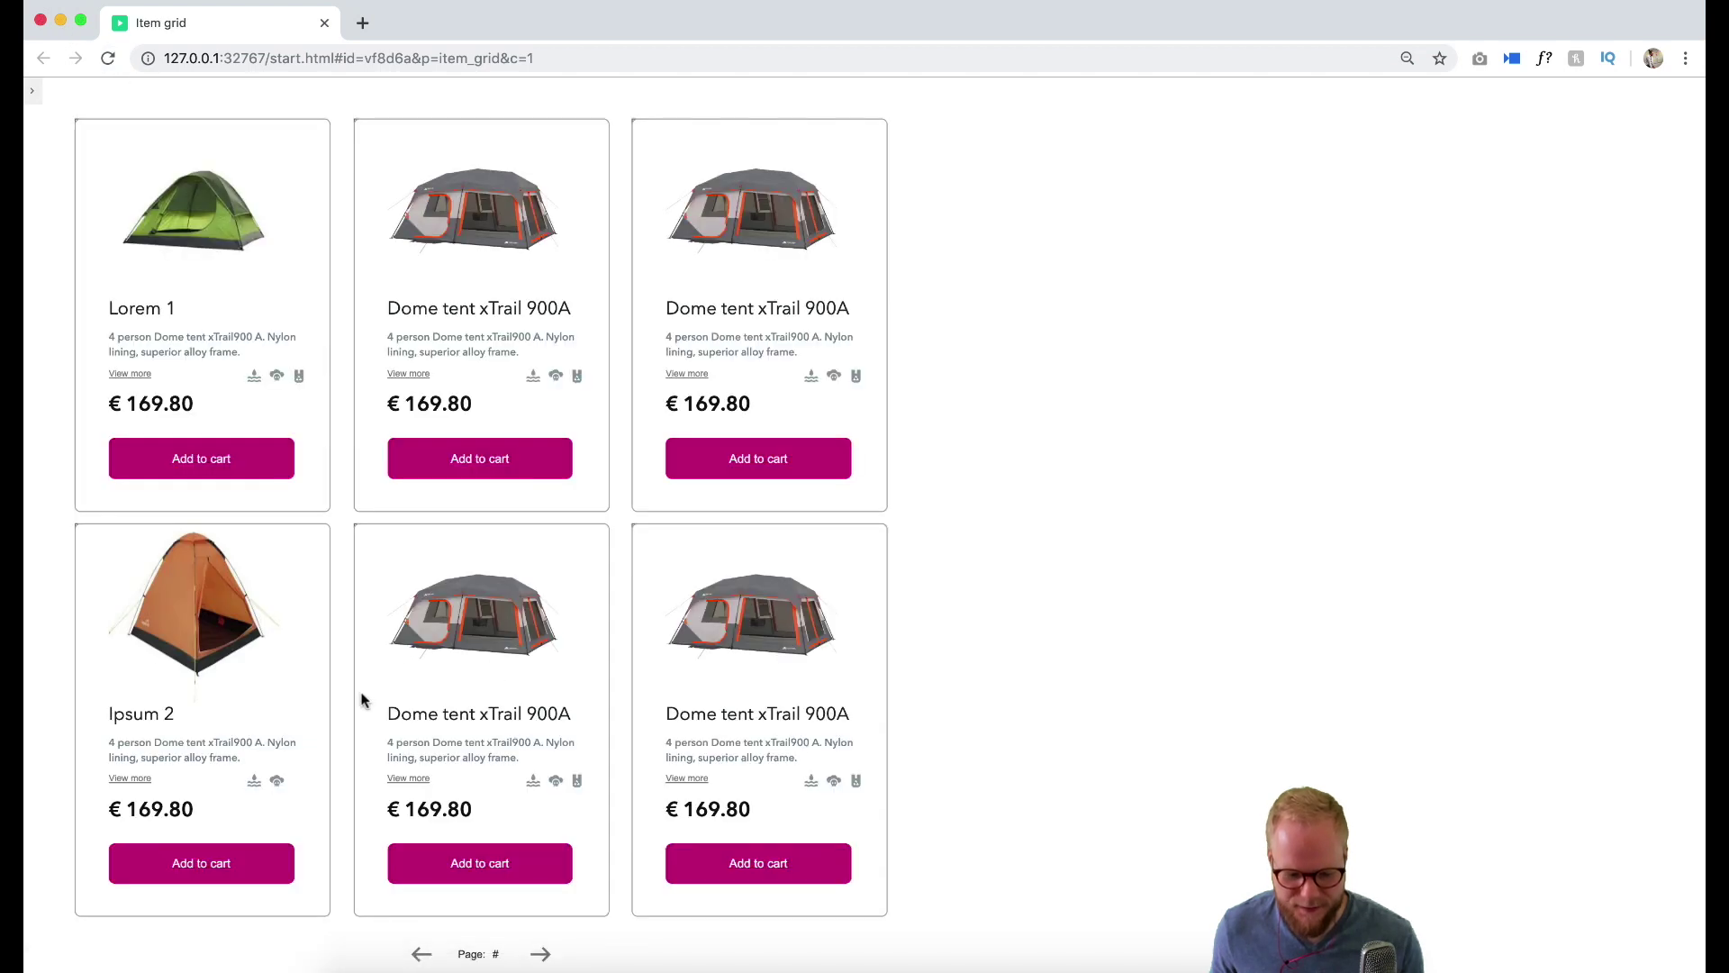
pyautogui.click(540, 954)
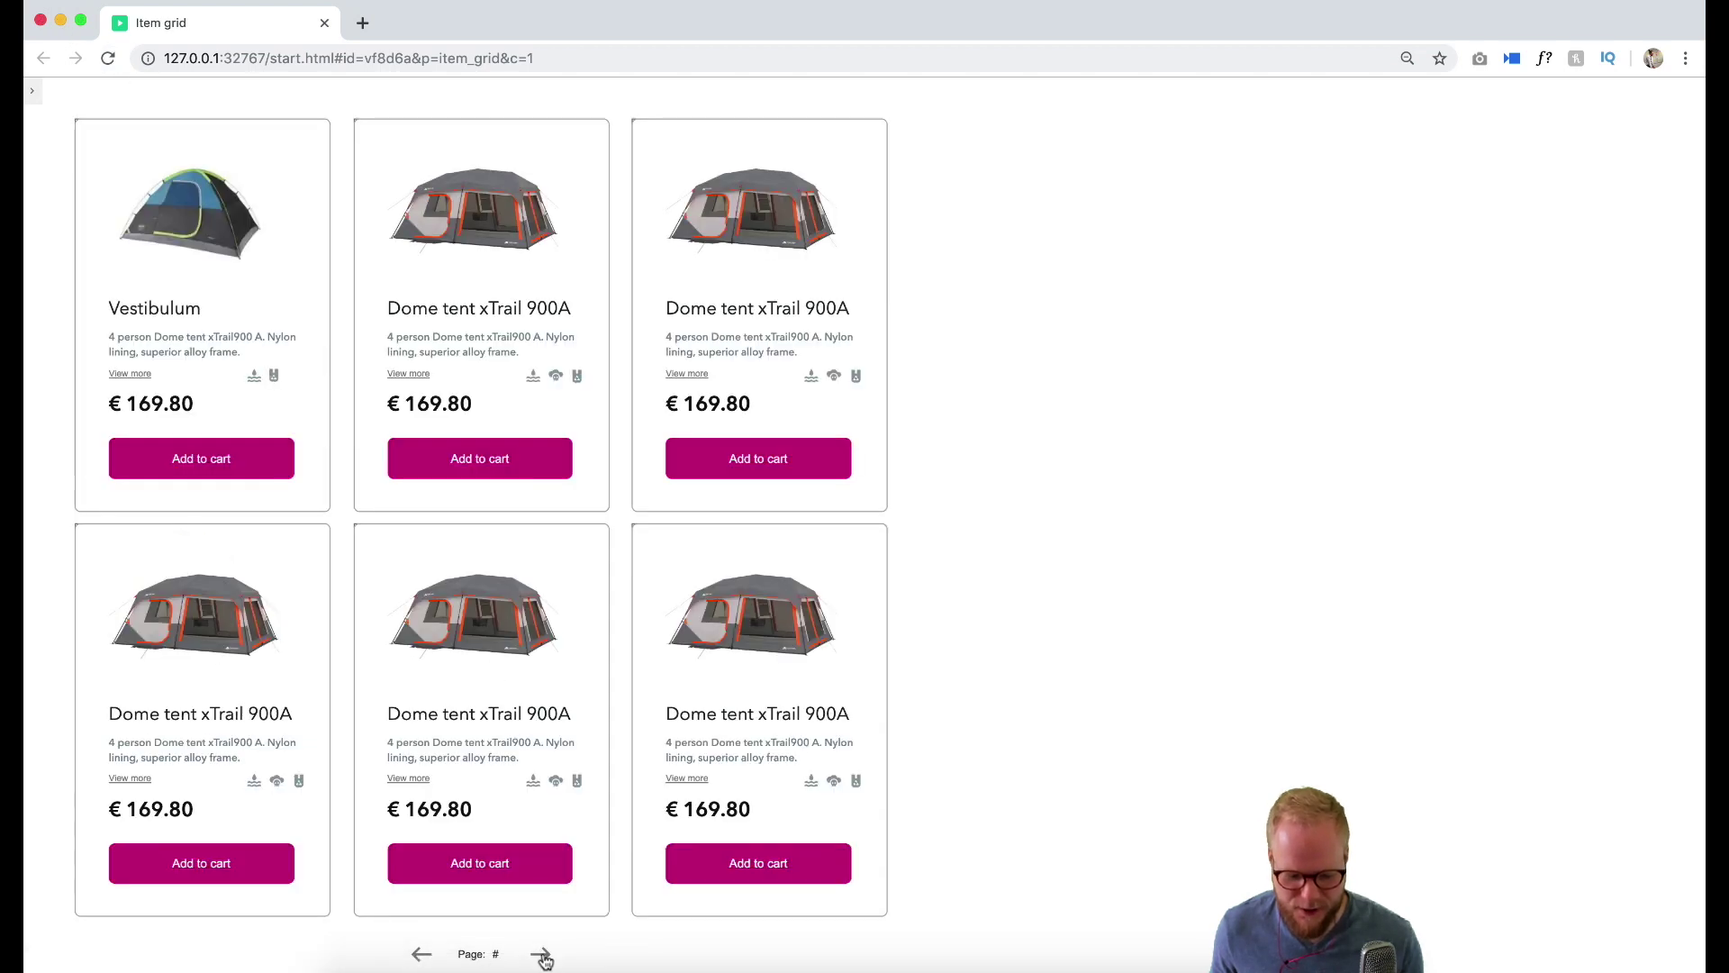
pyautogui.click(421, 954)
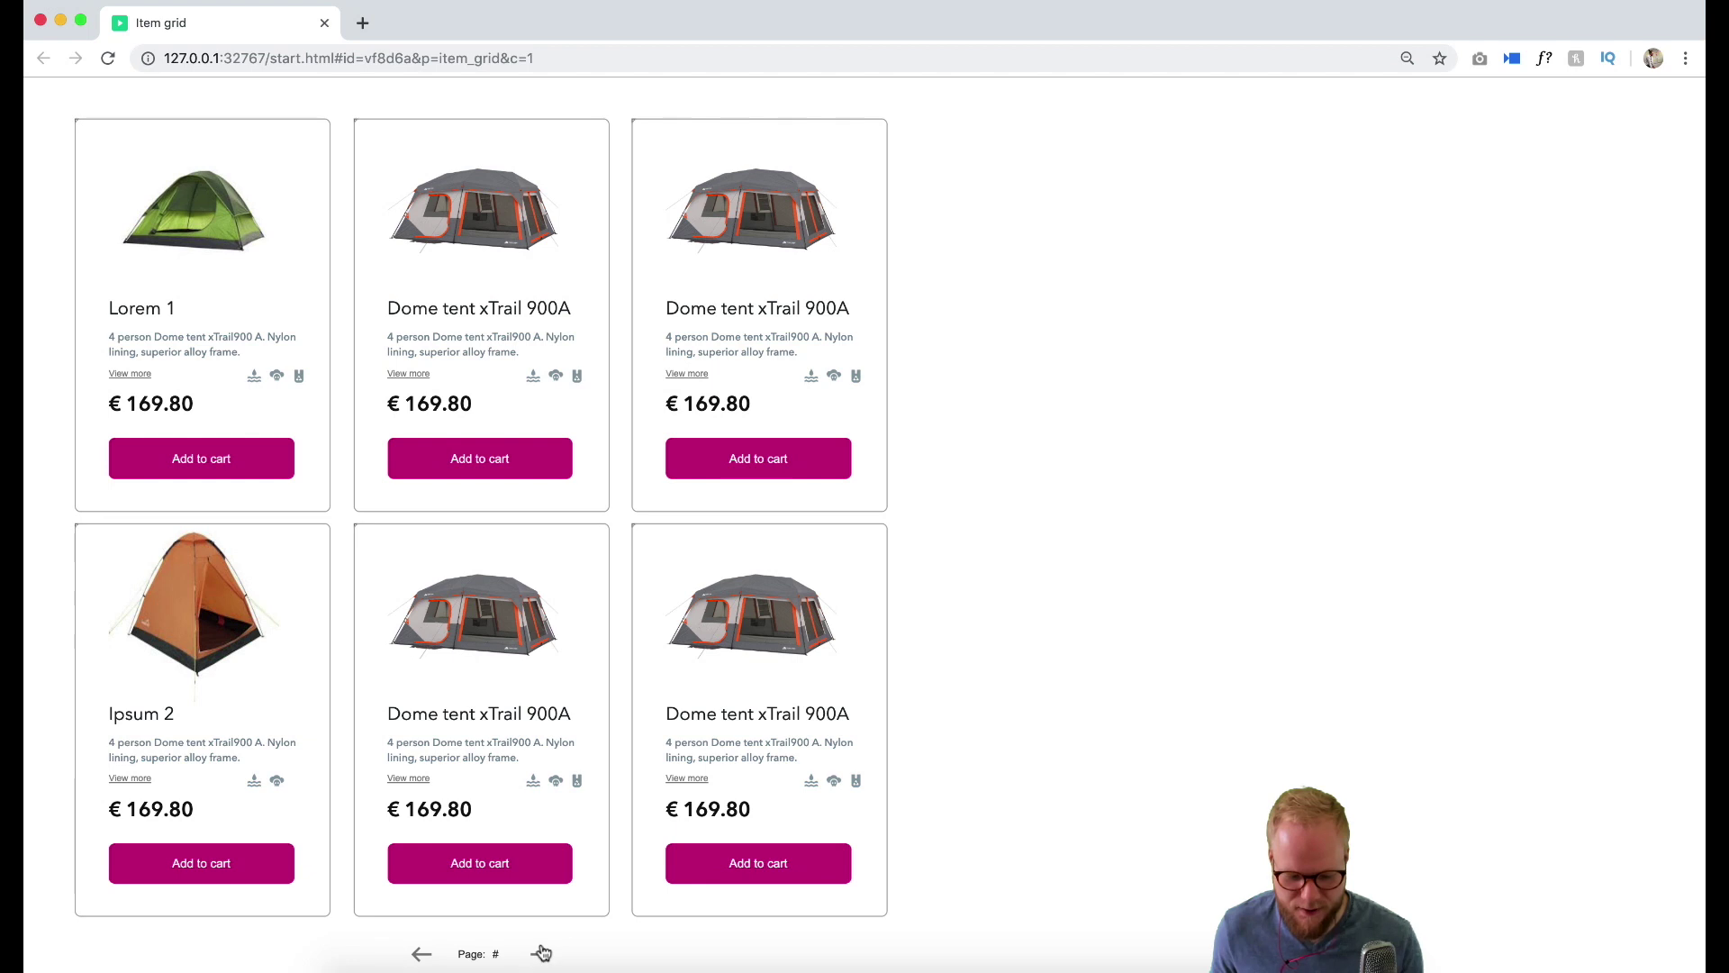
pyautogui.click(540, 954)
pyautogui.click(540, 954)
pyautogui.click(423, 956)
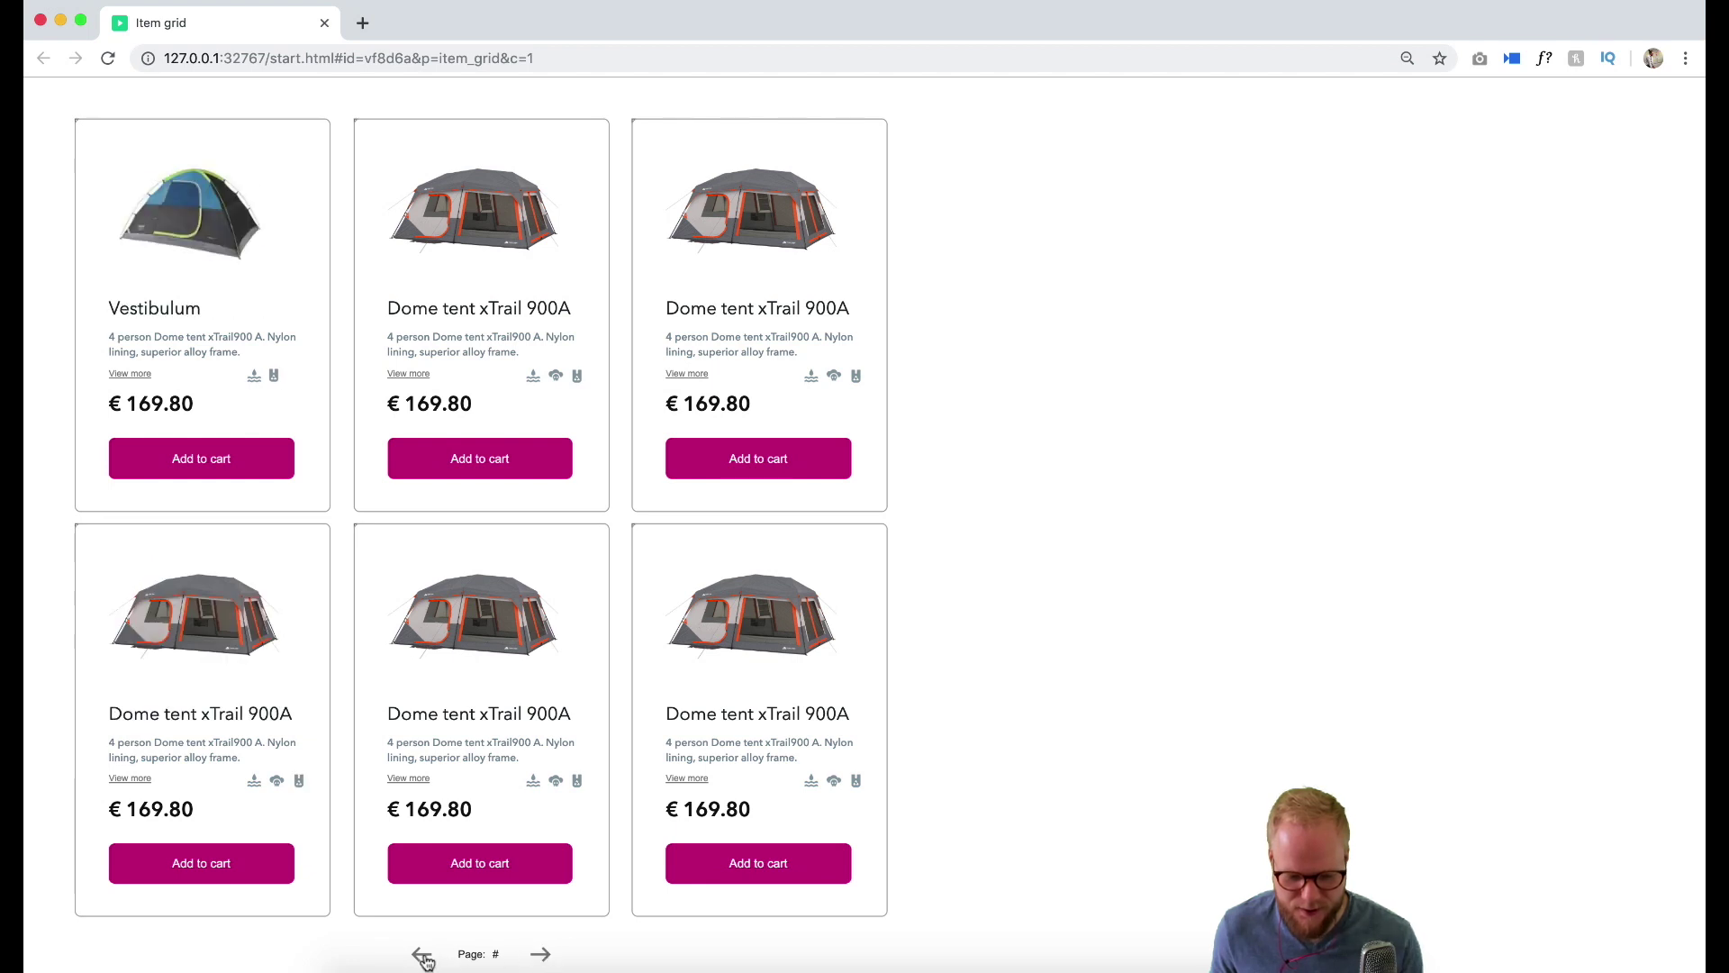
pyautogui.click(421, 954)
pyautogui.click(541, 954)
pyautogui.click(540, 954)
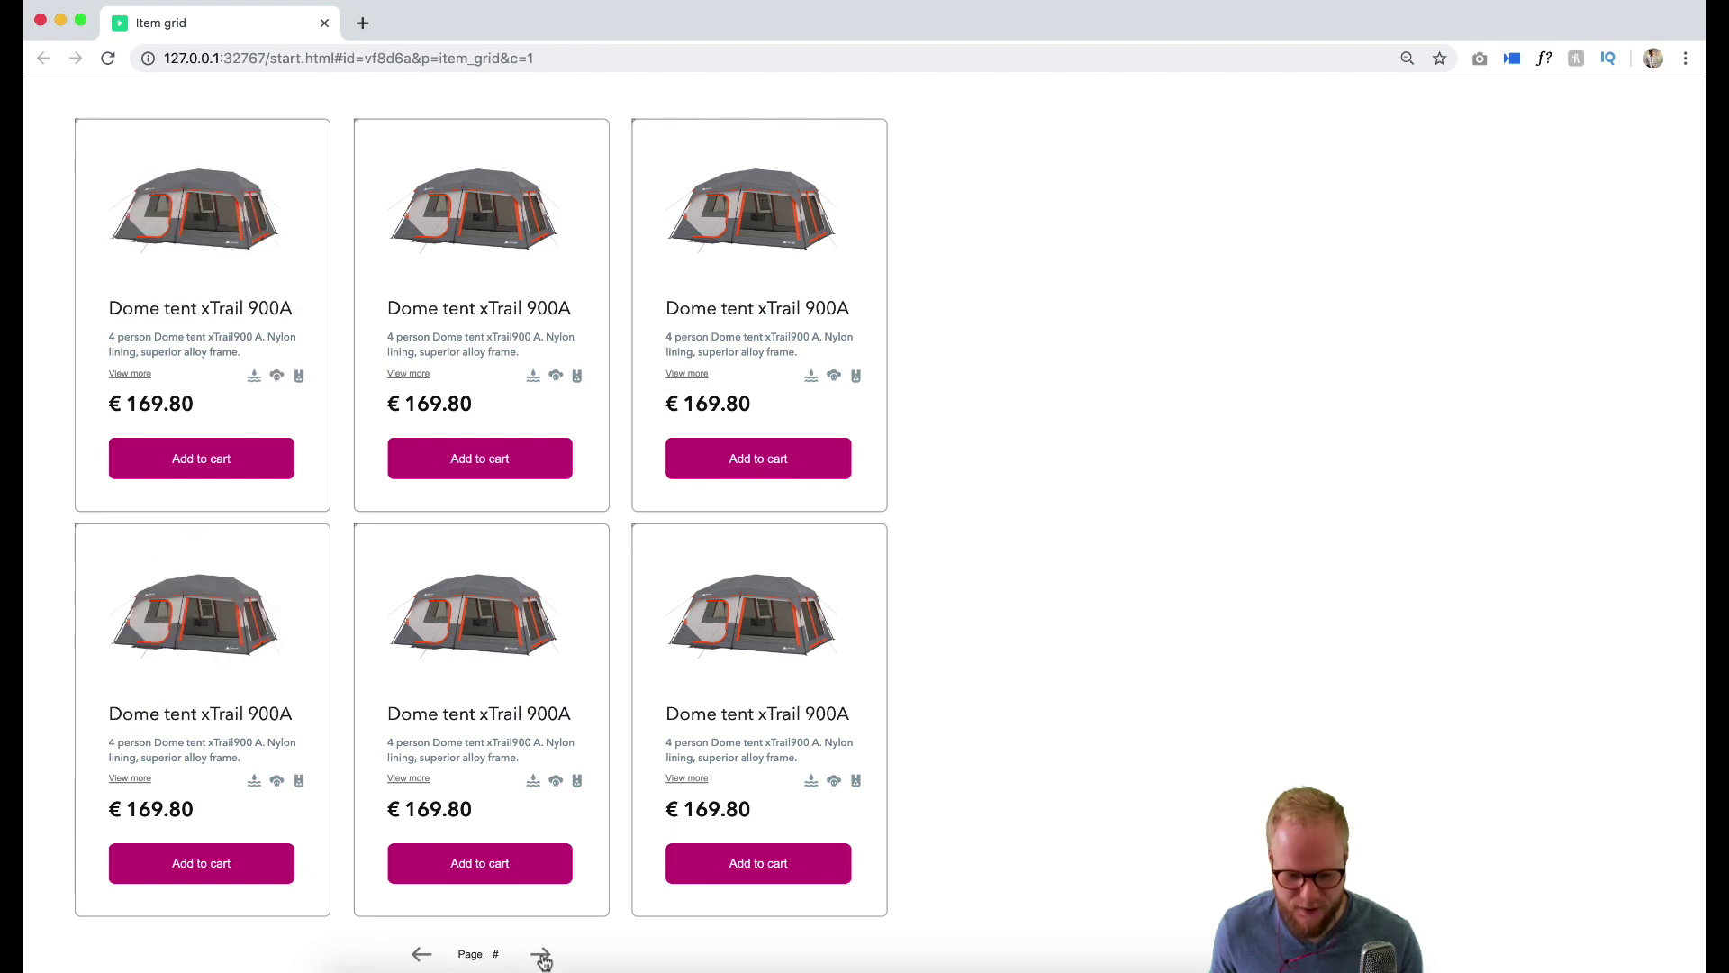
pyautogui.click(541, 954)
pyautogui.click(423, 955)
pyautogui.click(424, 955)
pyautogui.click(423, 955)
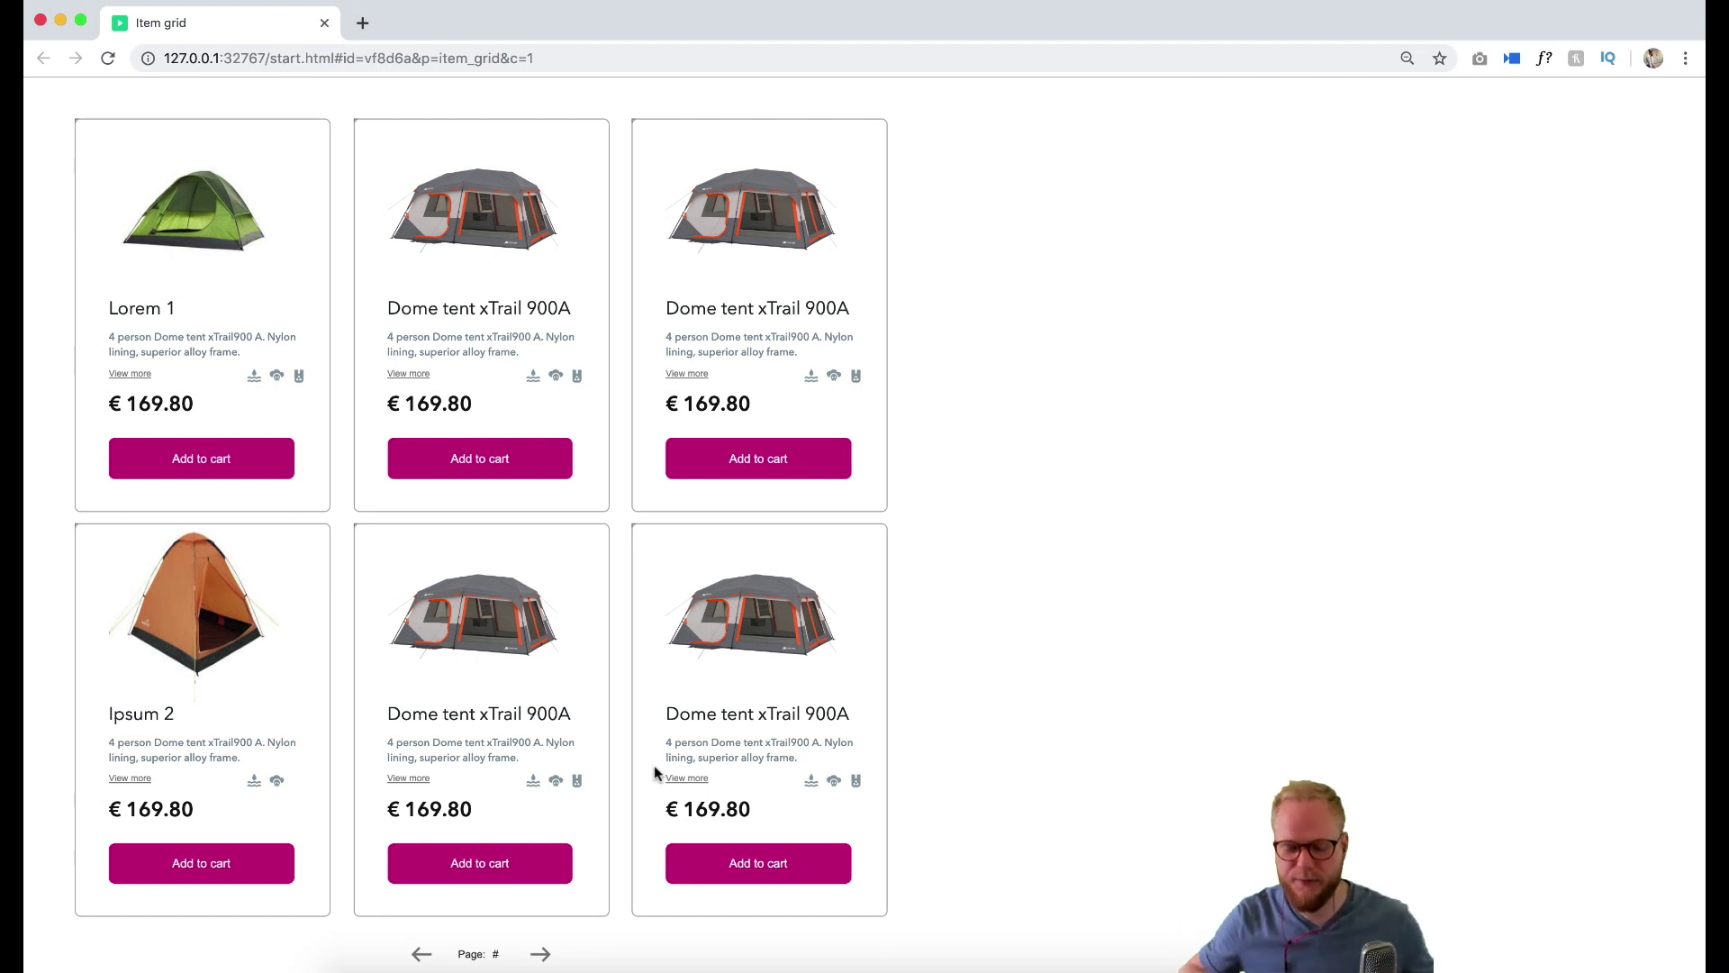
pyautogui.click(324, 23)
# Name the # page-number label ++CurrentPage
pyautogui.click(955, 794)
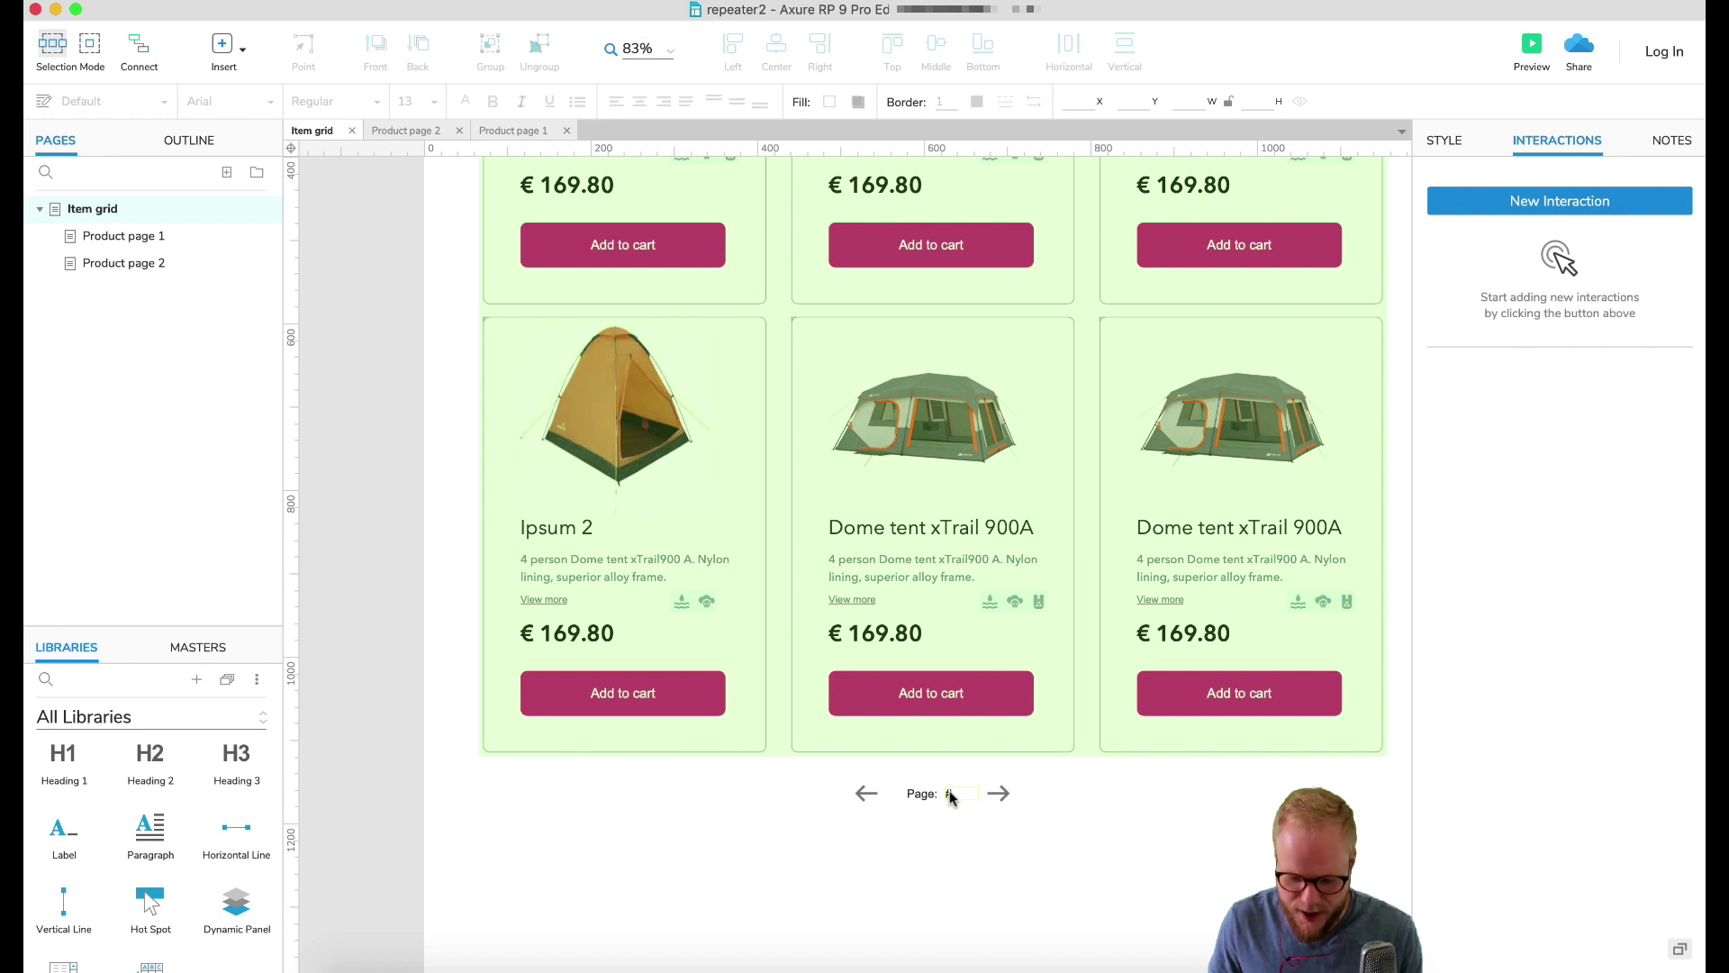
pyautogui.click(948, 794)
pyautogui.scroll(5, 953, 830)
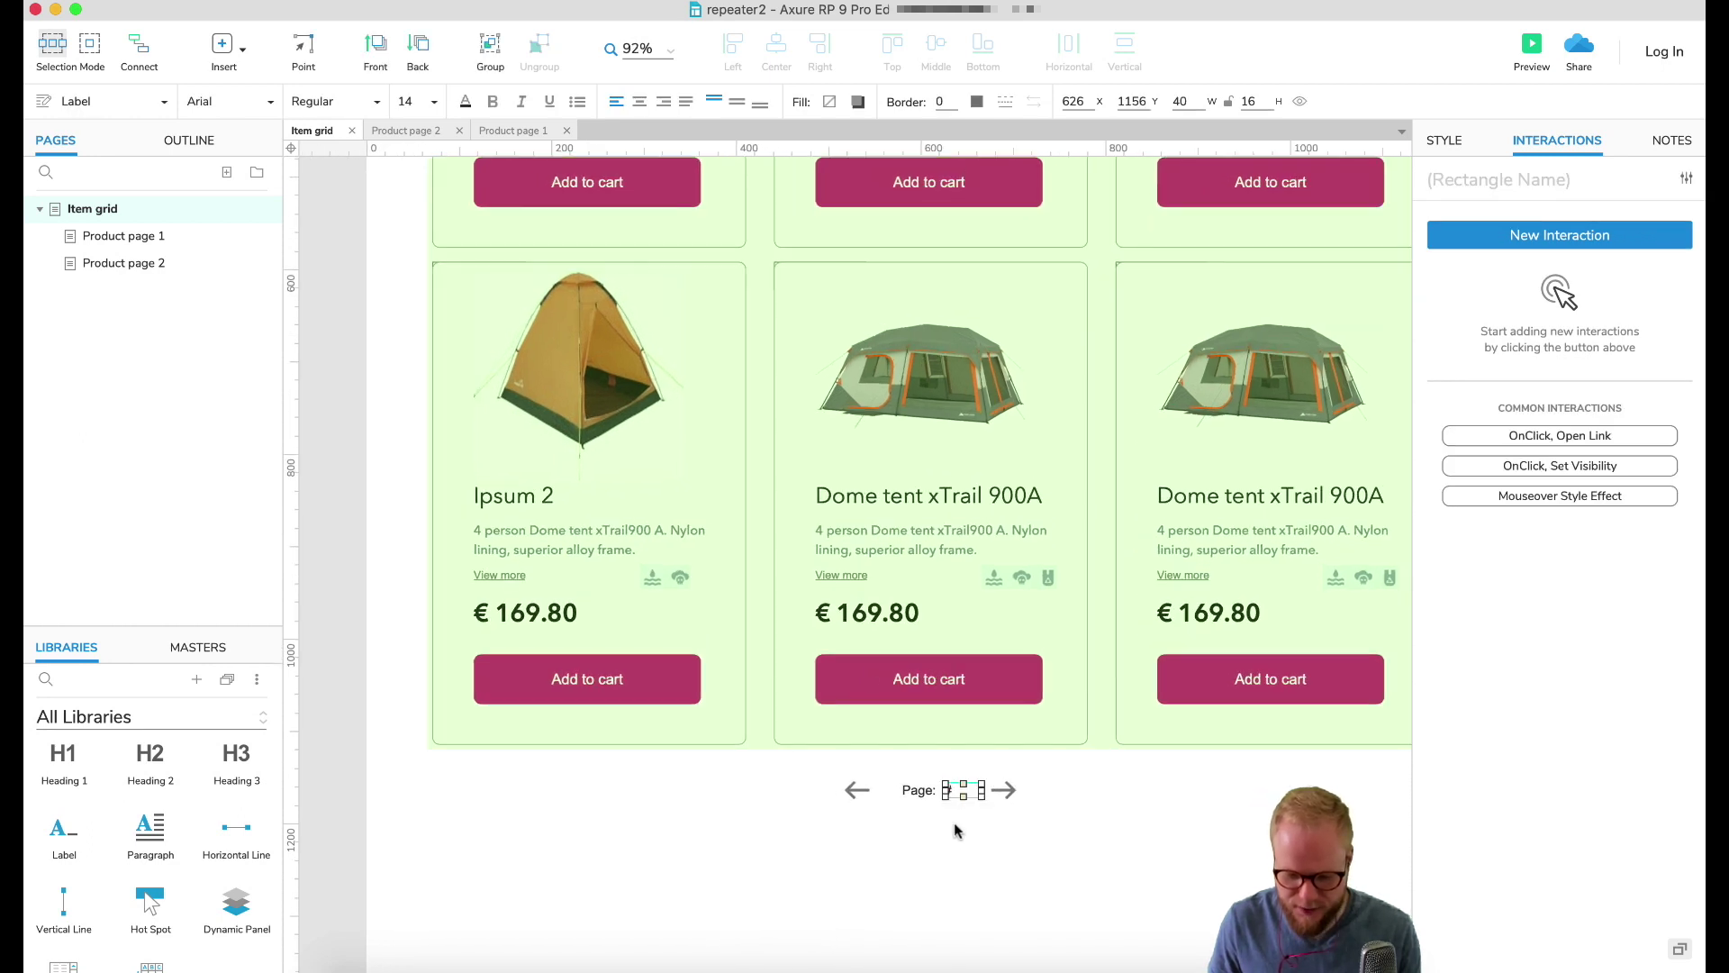
pyautogui.click(952, 753)
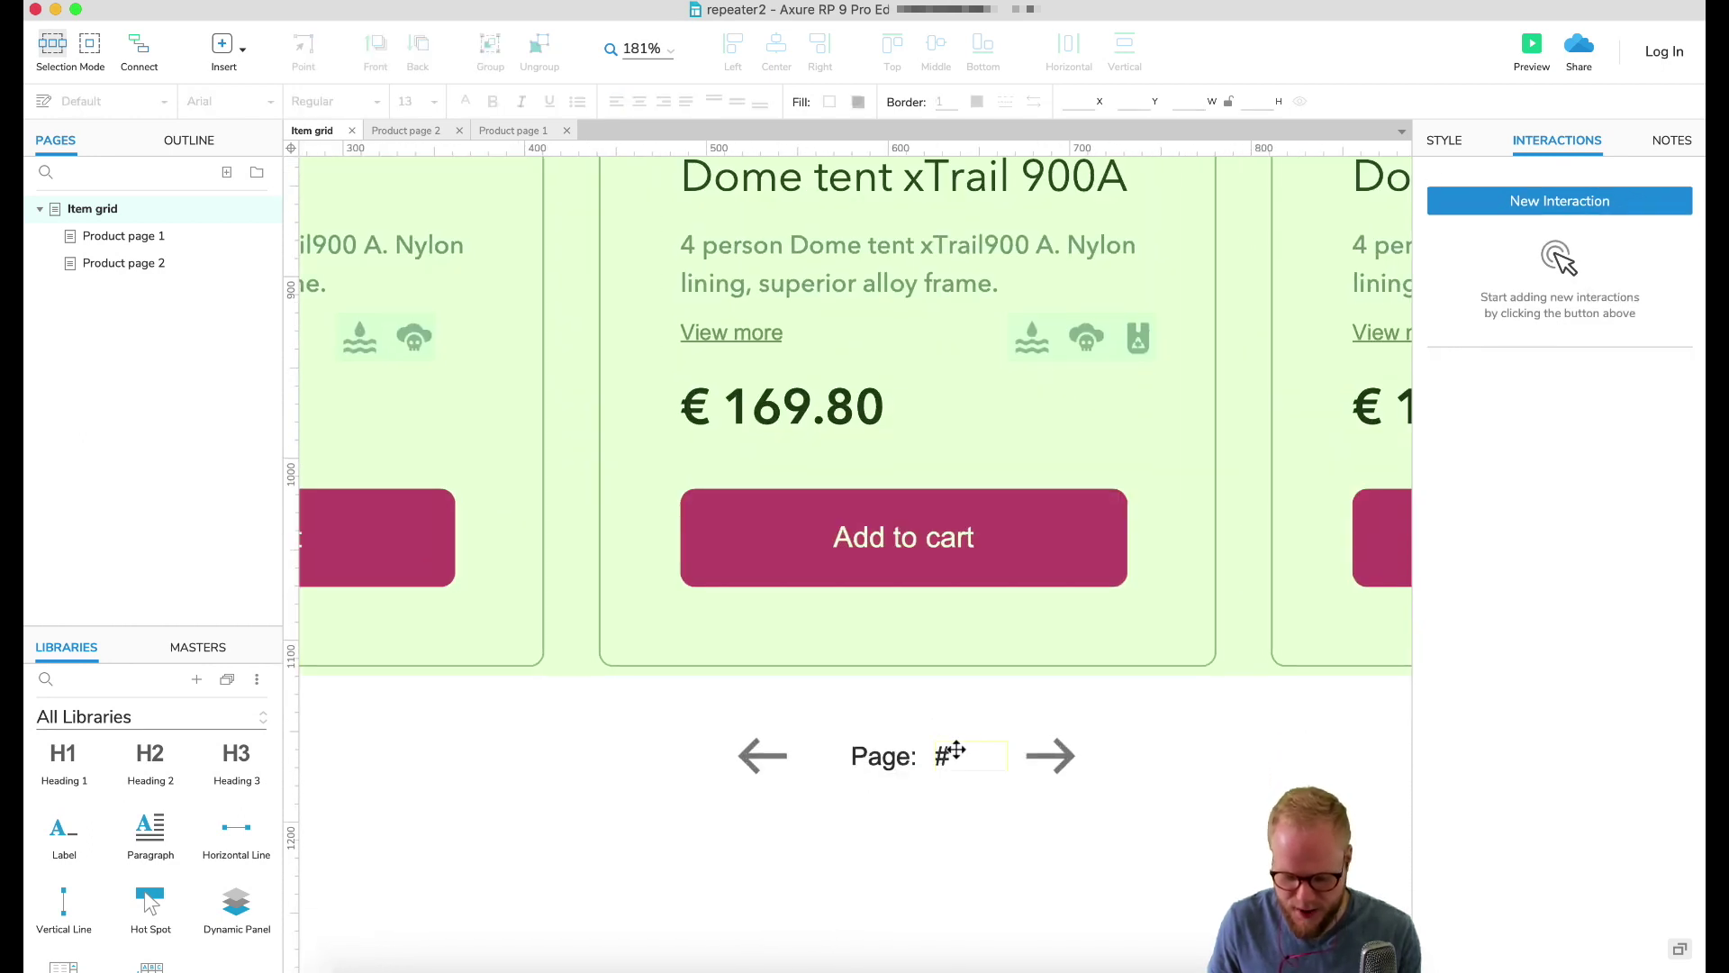
pyautogui.write('++')
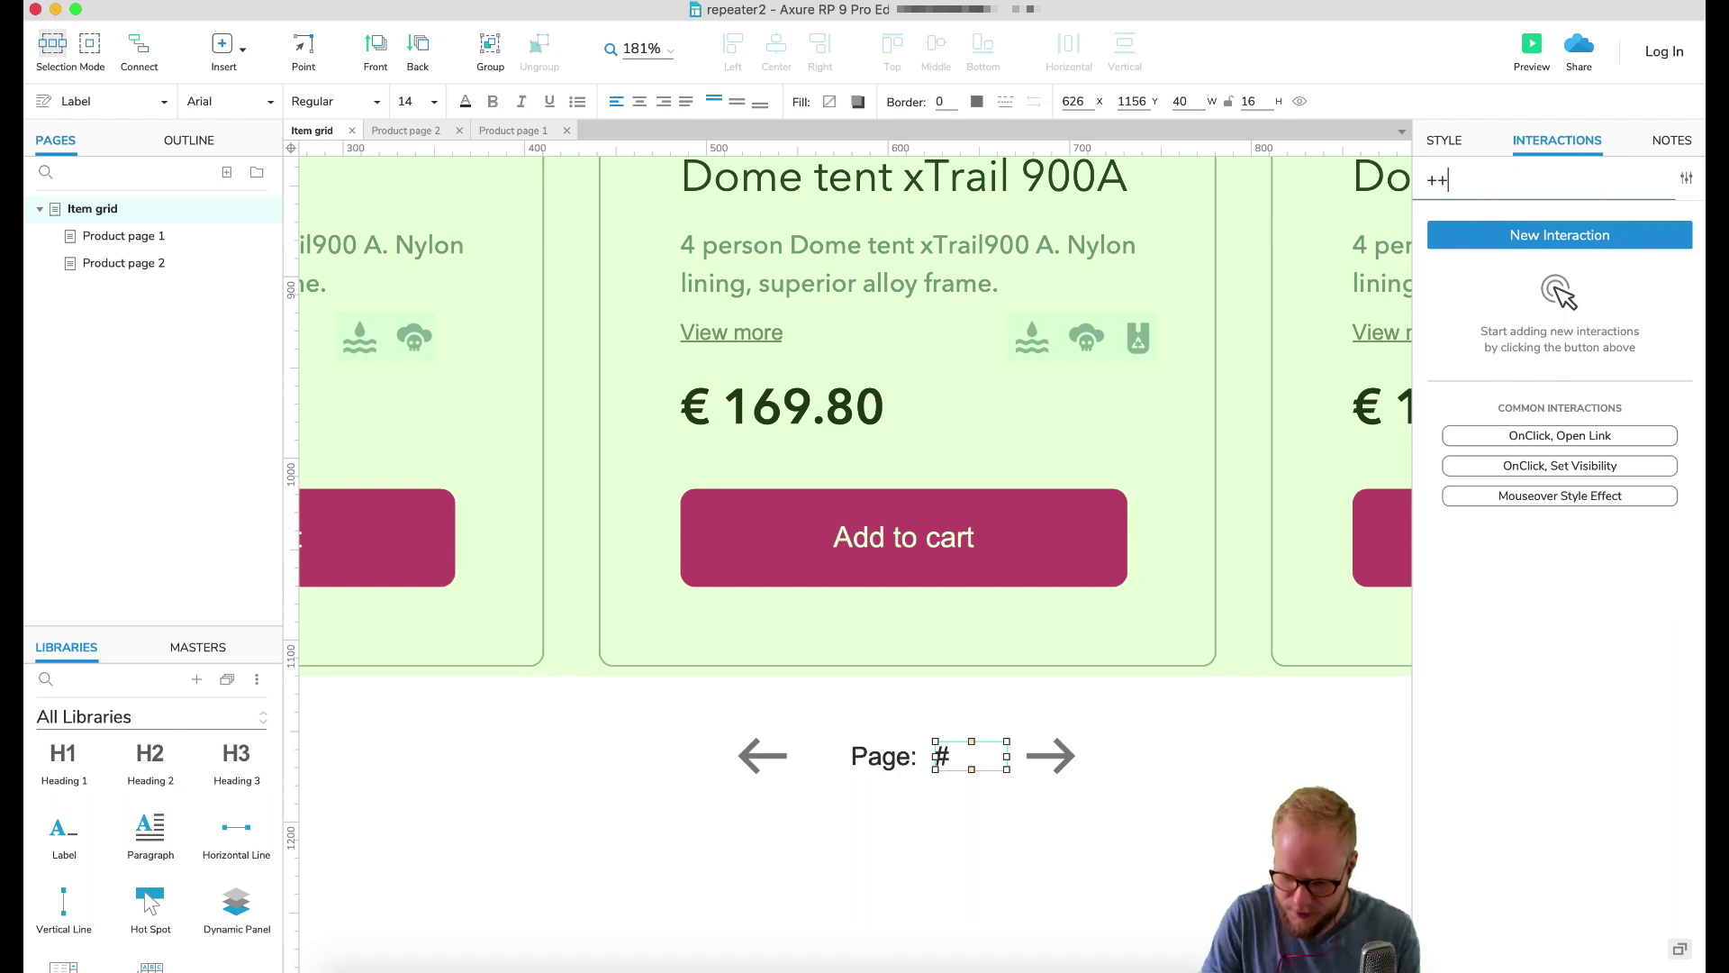
pyautogui.write('Pag')
pyautogui.press('BackSpace')
pyautogui.press('BackSpace')
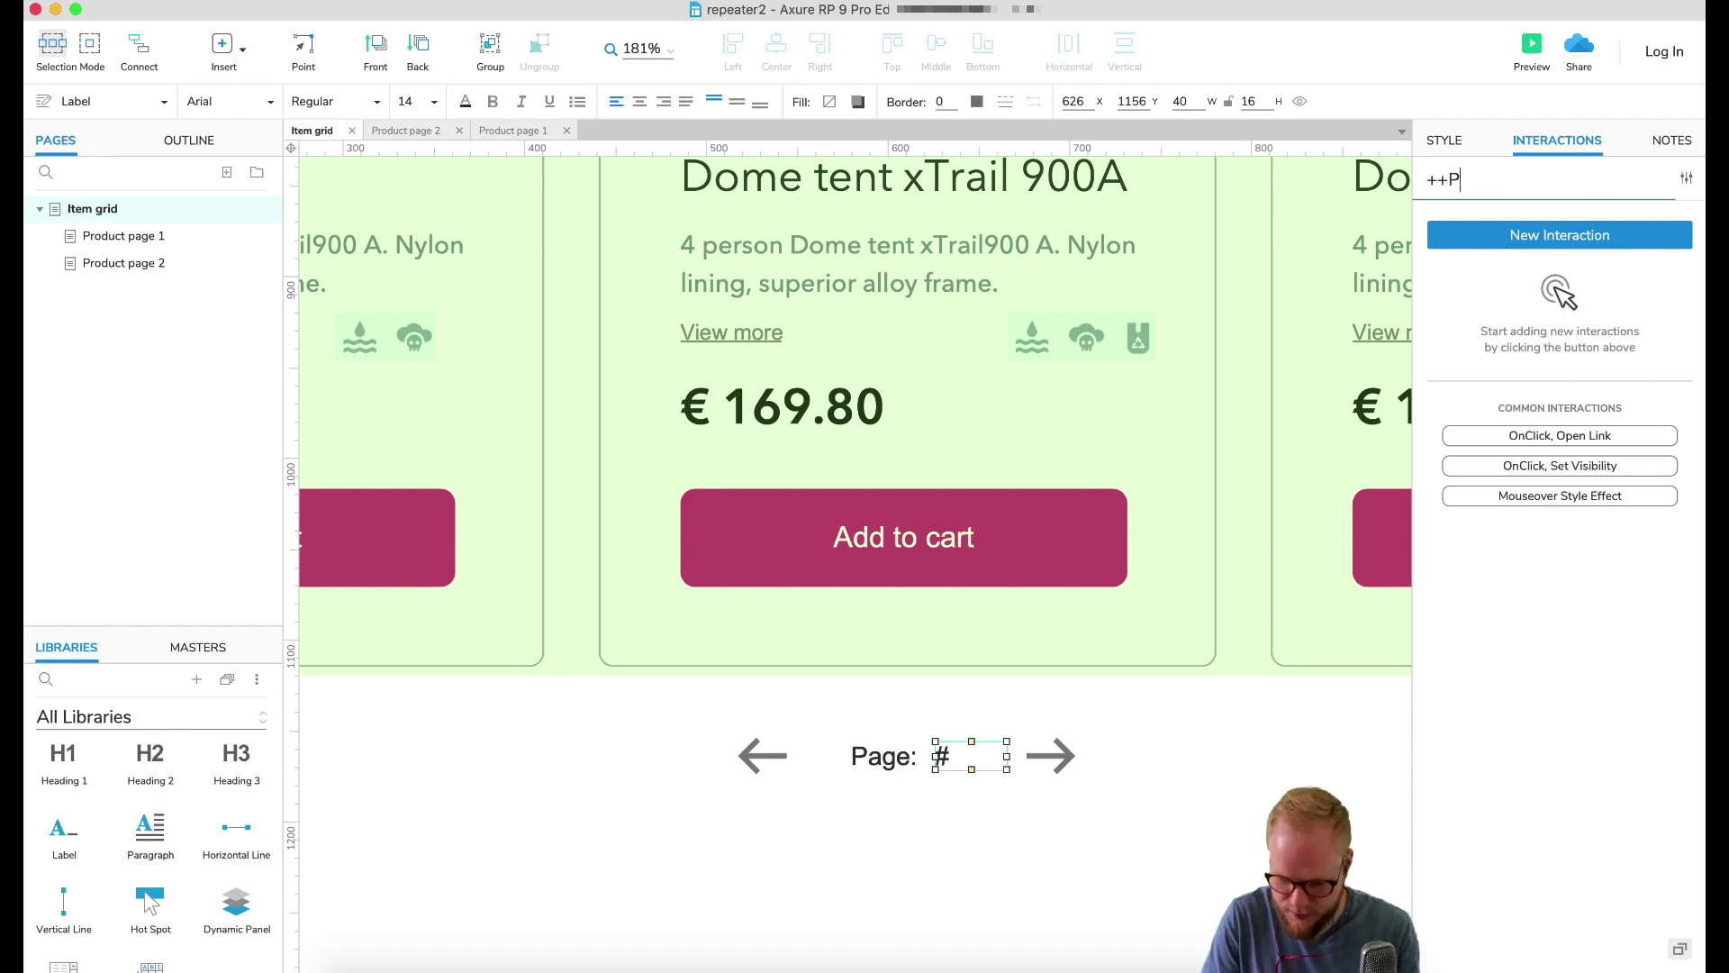
pyautogui.write('urrentPage')
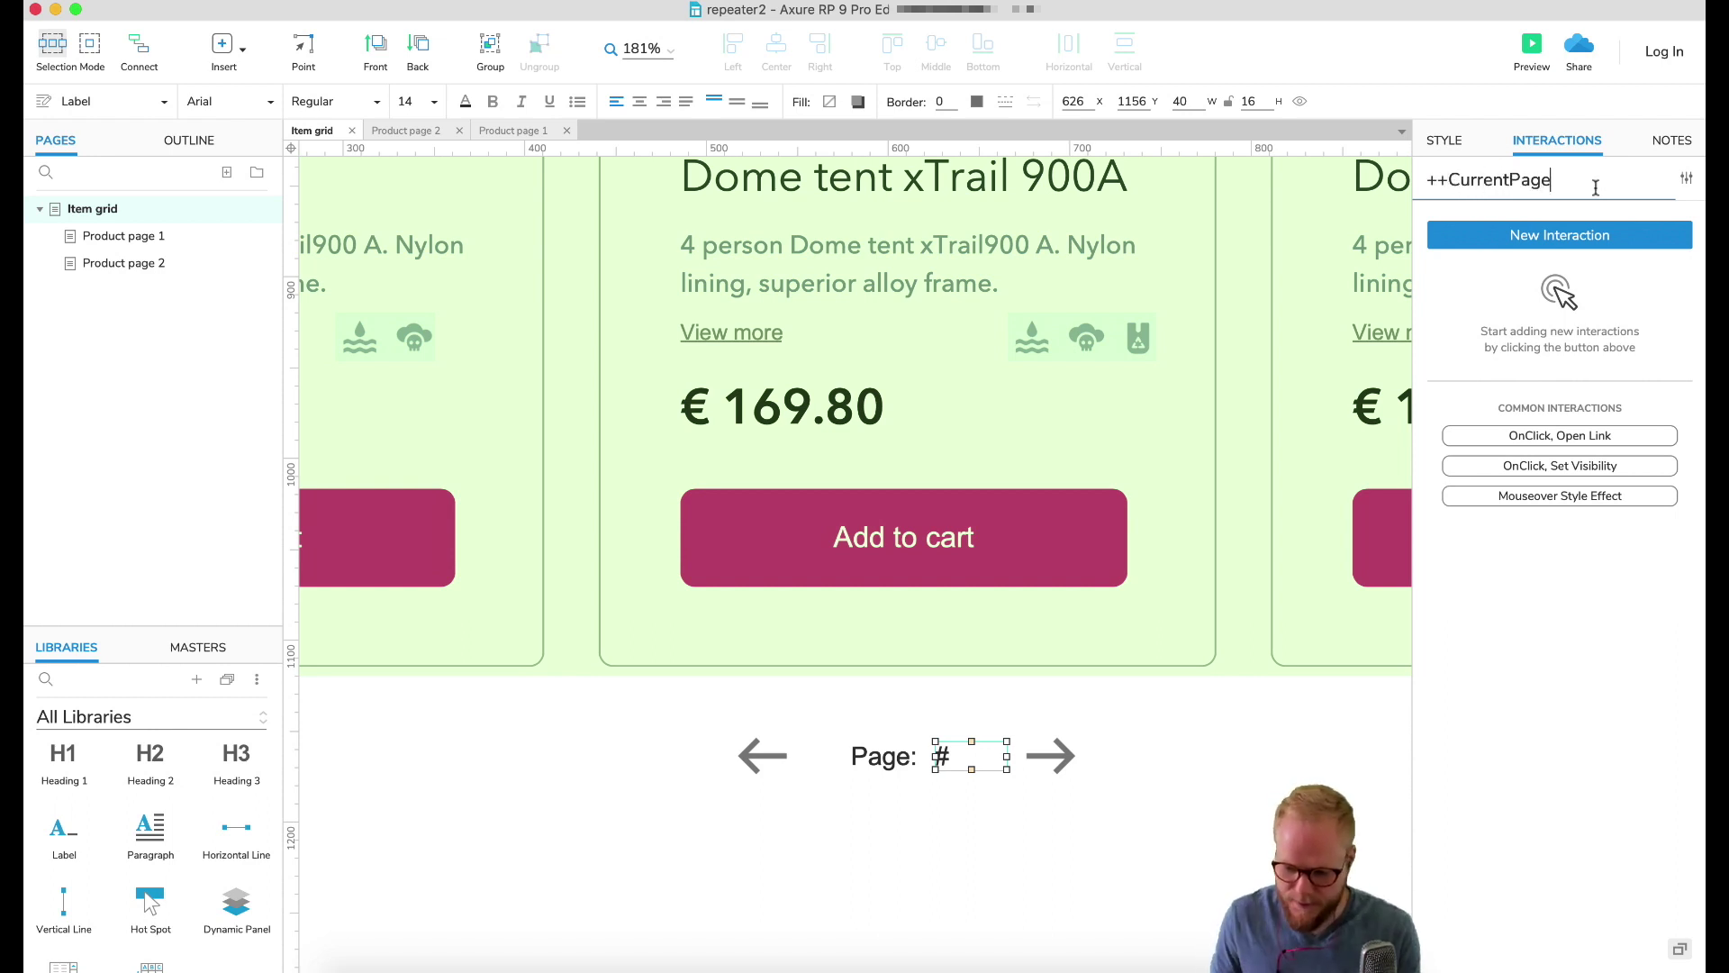
pyautogui.click(1000, 813)
pyautogui.click(975, 757)
pyautogui.click(762, 748)
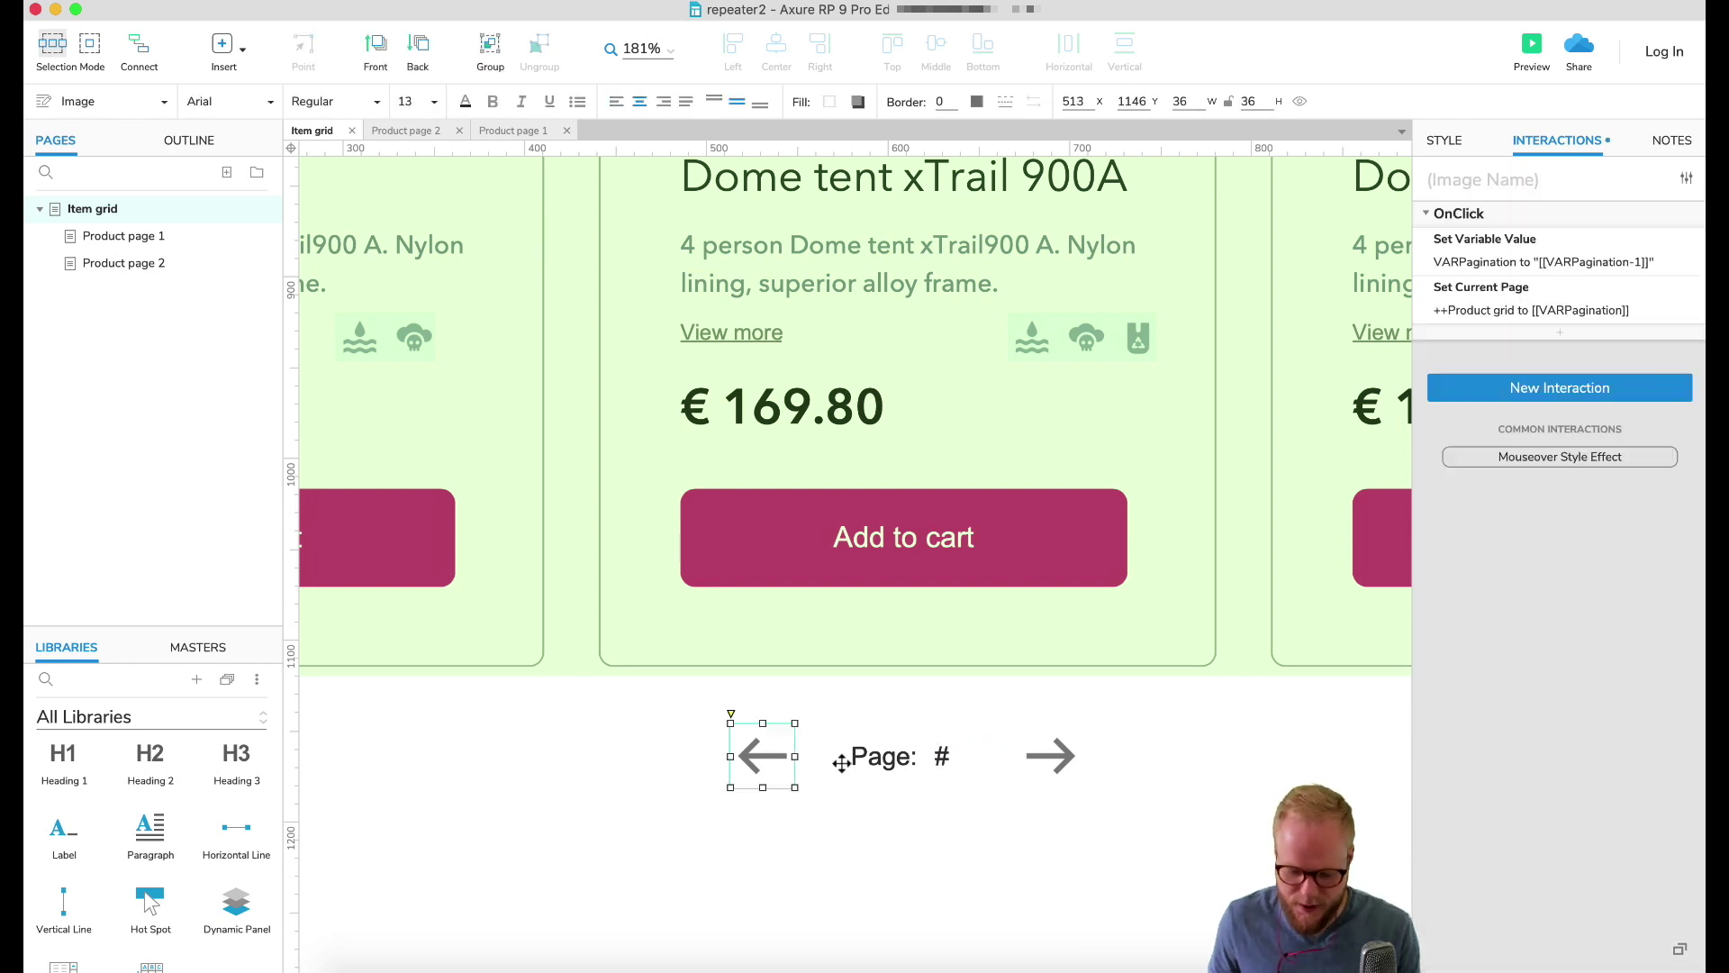
pyautogui.click(1049, 755)
pyautogui.click(942, 756)
pyautogui.click(1045, 817)
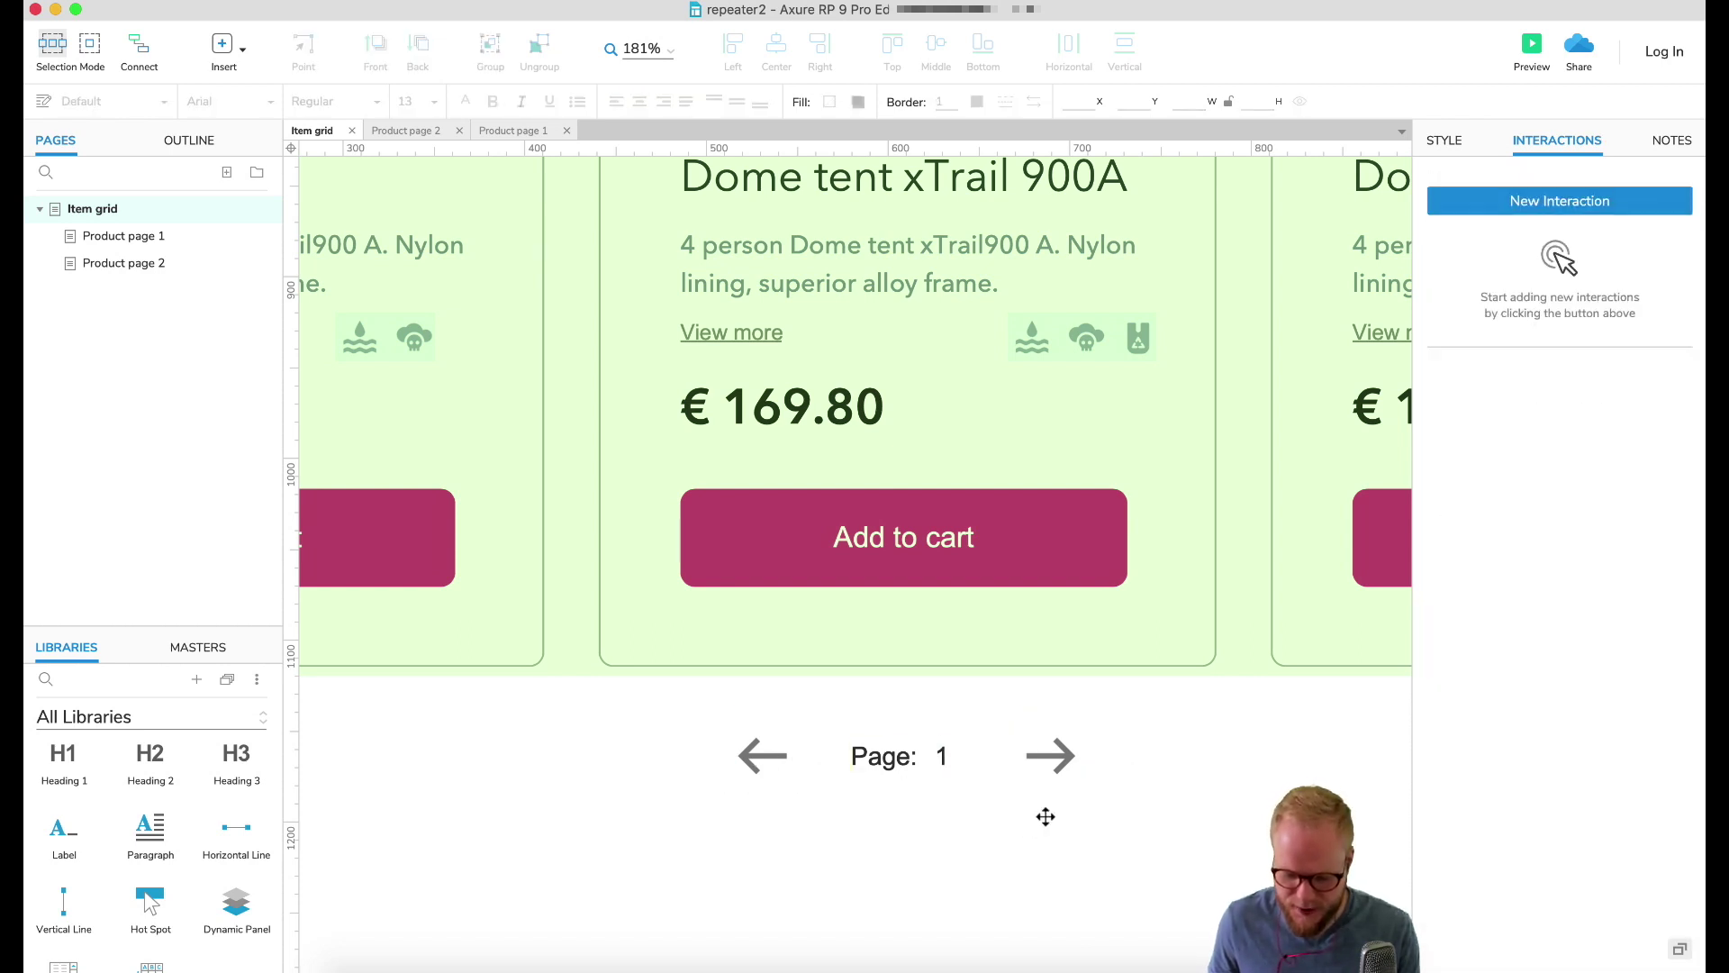
# Add a Set Text action setting ++CurrentPage to VARPagination's value on the forward arrow, then preview
pyautogui.click(941, 755)
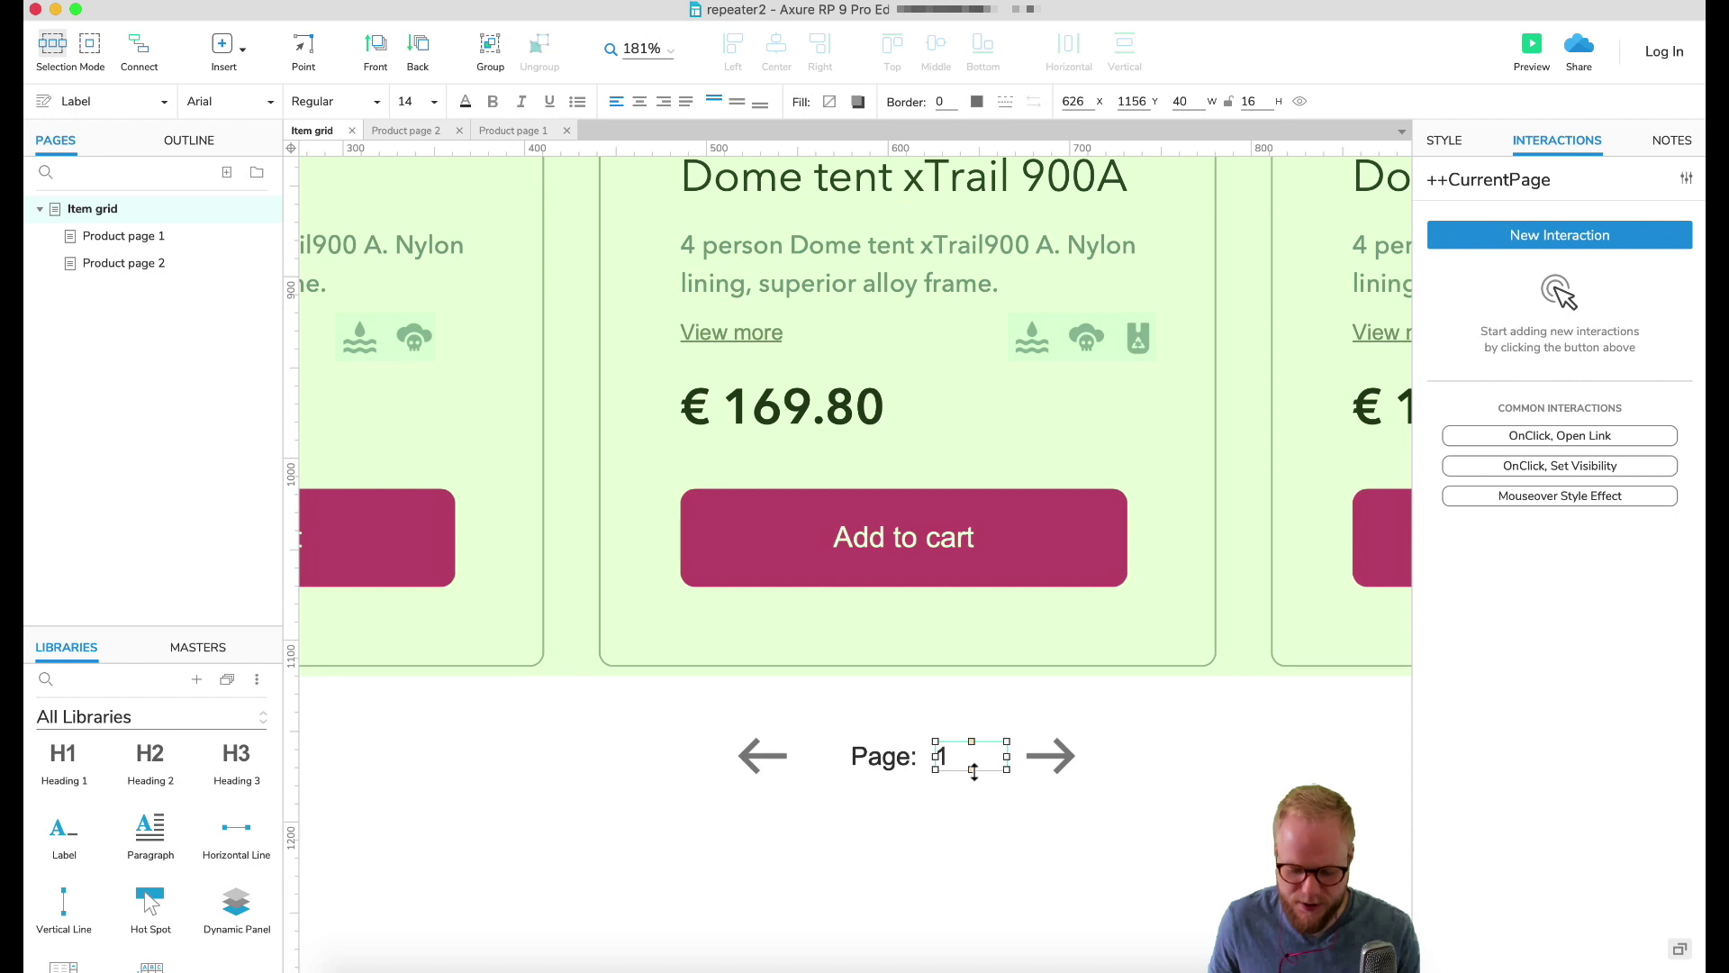
pyautogui.click(1049, 756)
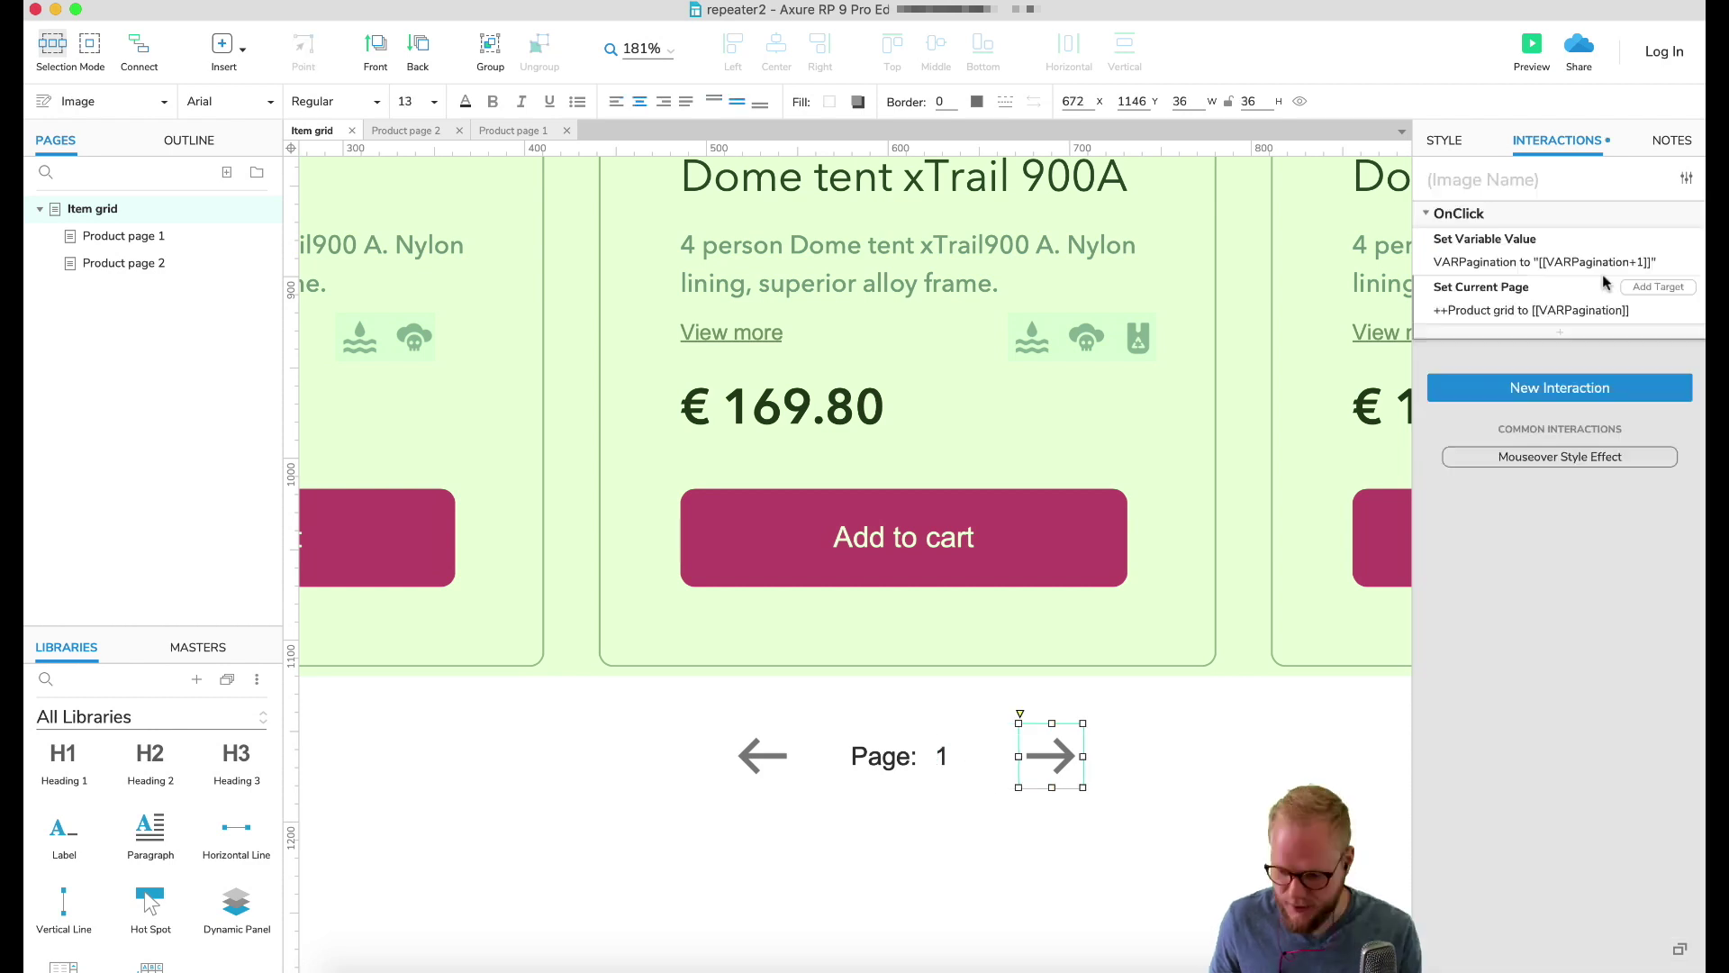
pyautogui.click(1563, 333)
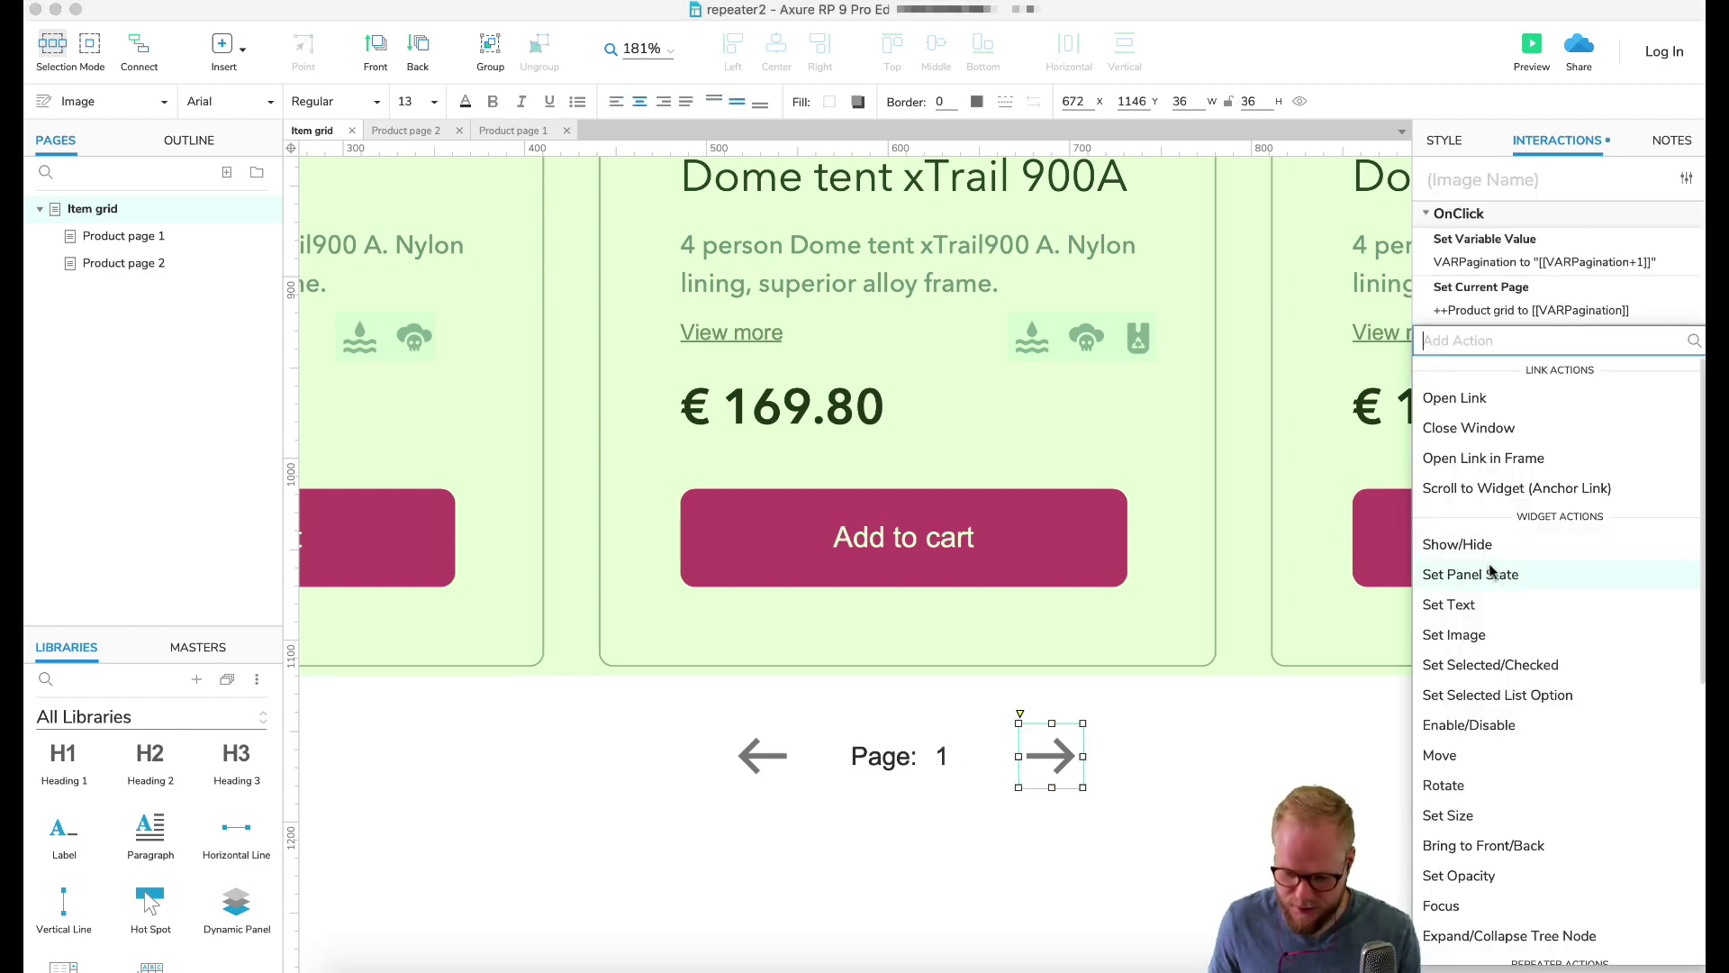
pyautogui.click(1485, 602)
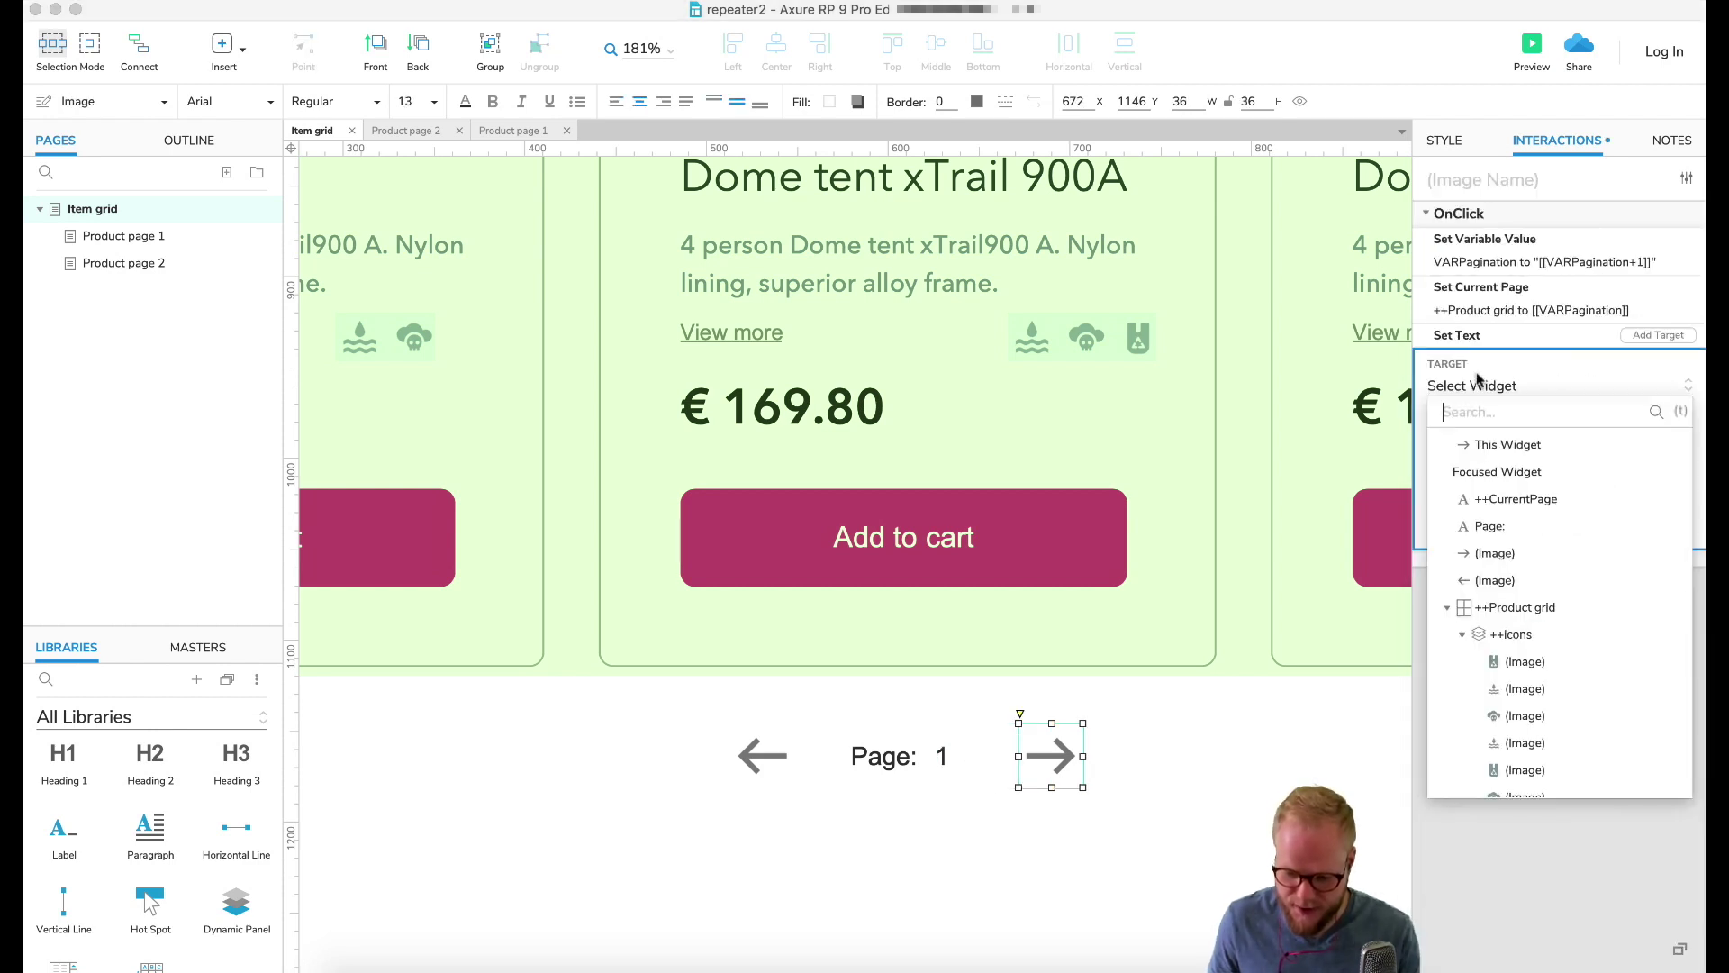
pyautogui.click(1515, 501)
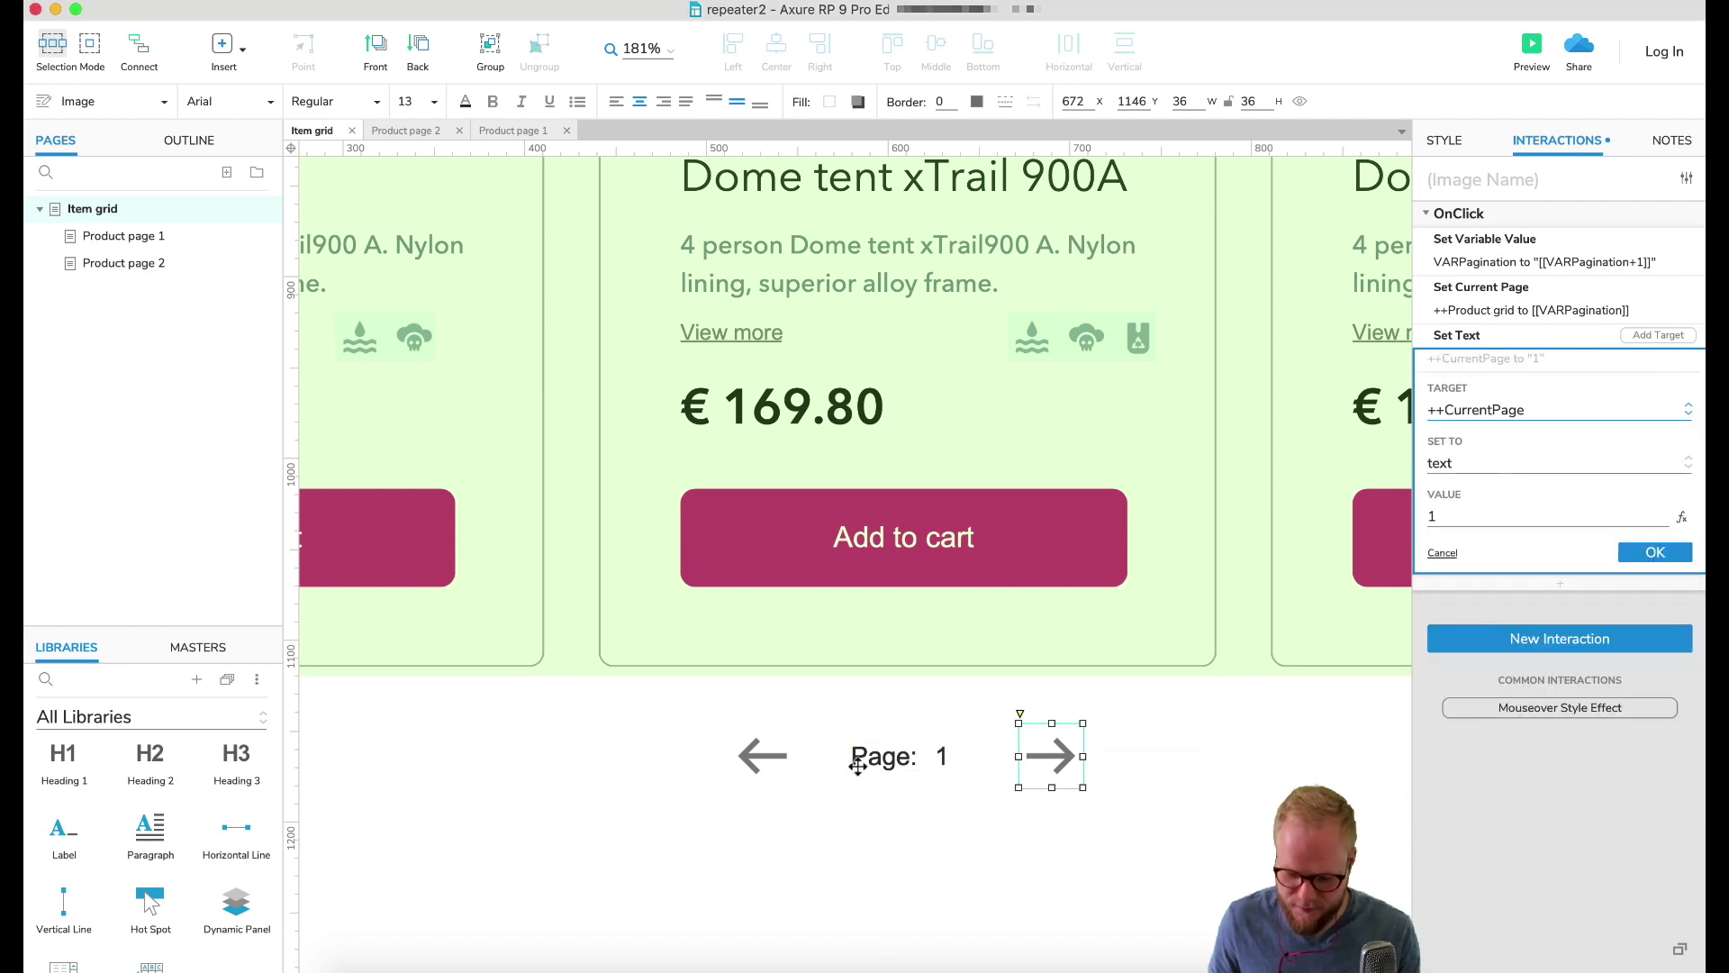
pyautogui.click(1495, 512)
pyautogui.click(1577, 464)
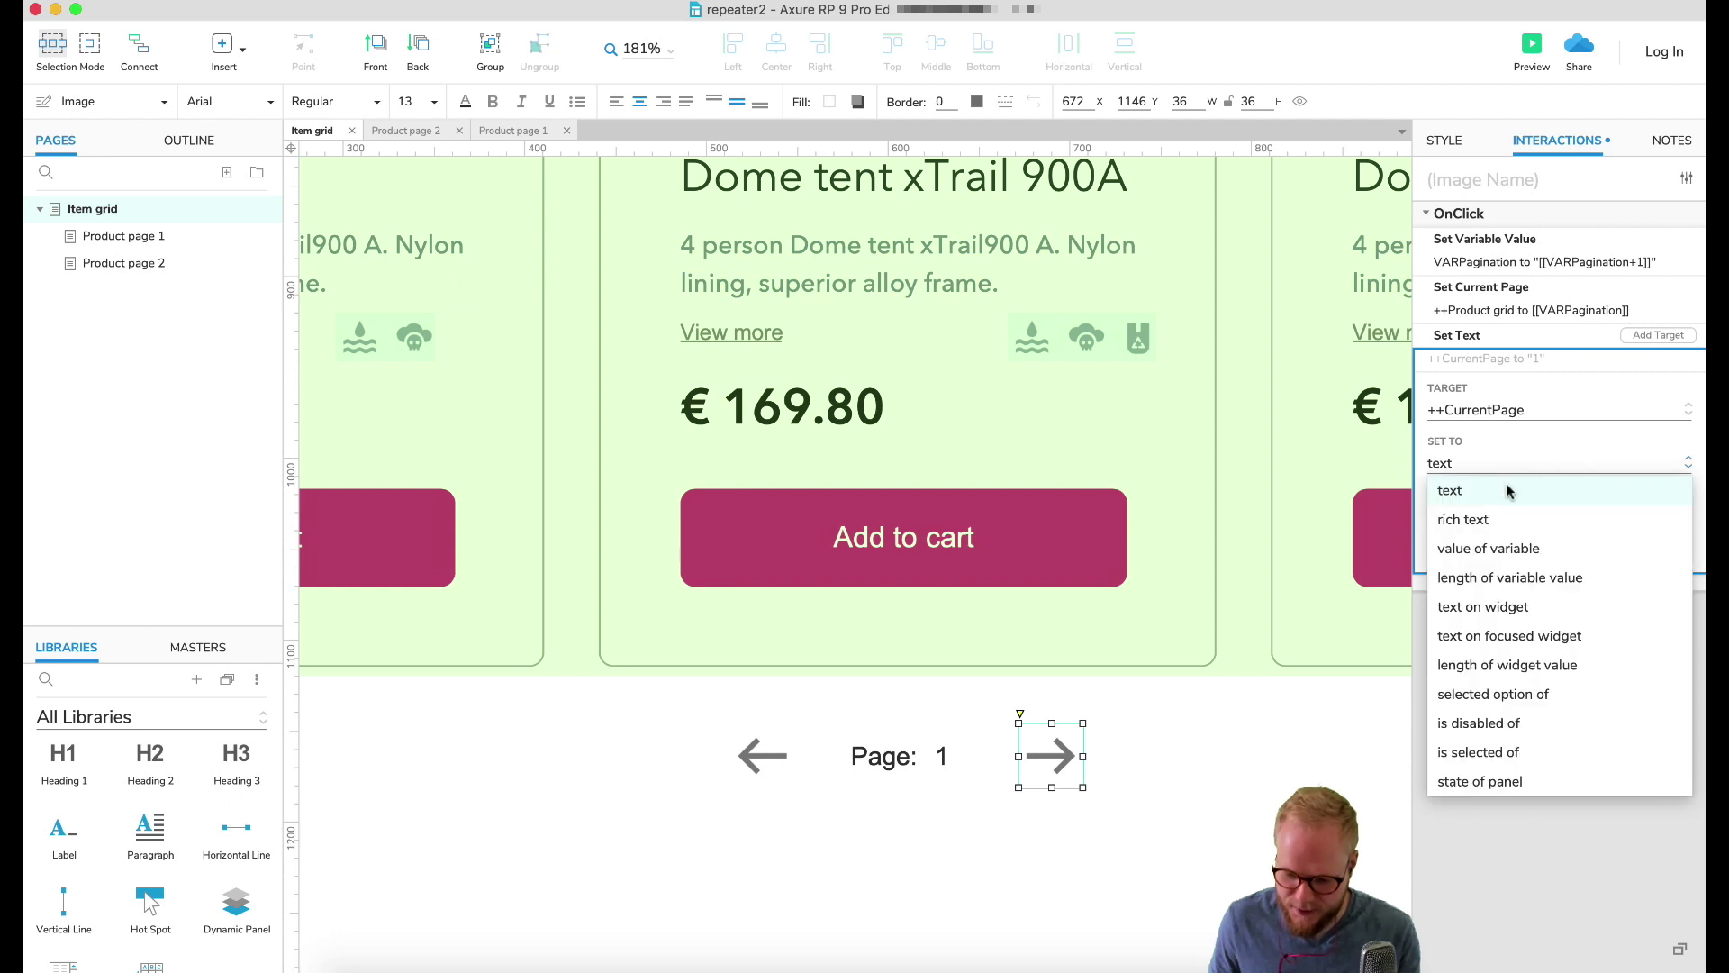
pyautogui.click(1507, 552)
pyautogui.click(1608, 521)
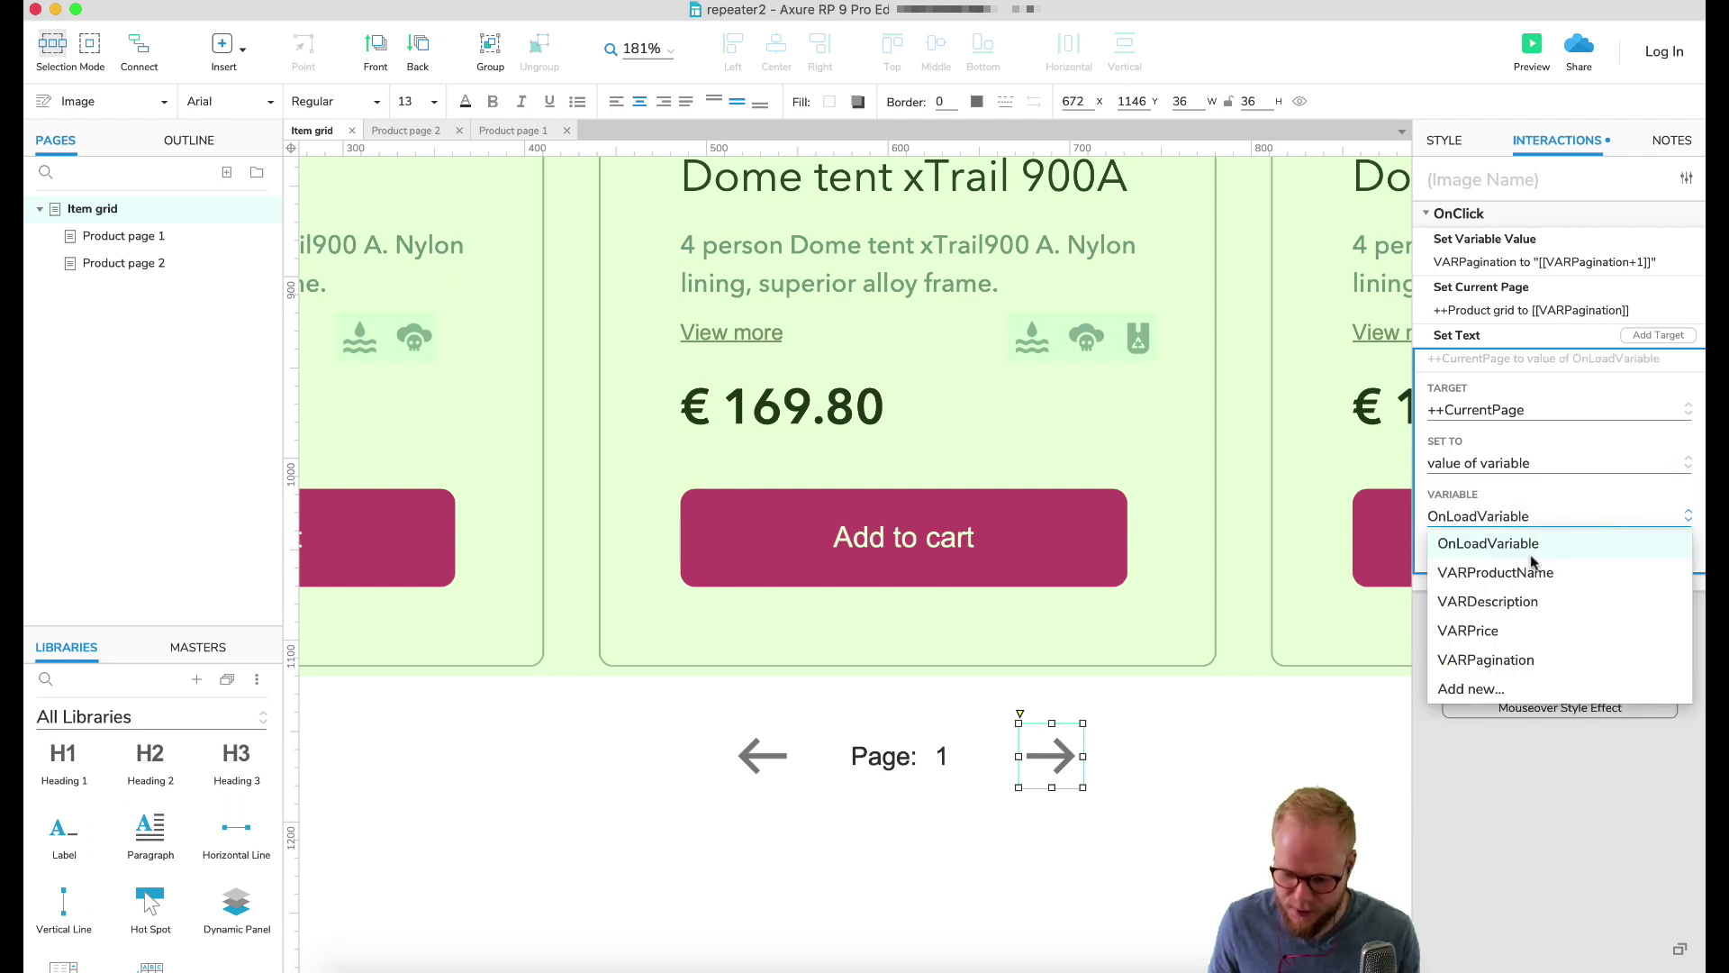
pyautogui.click(1524, 664)
pyautogui.click(1656, 552)
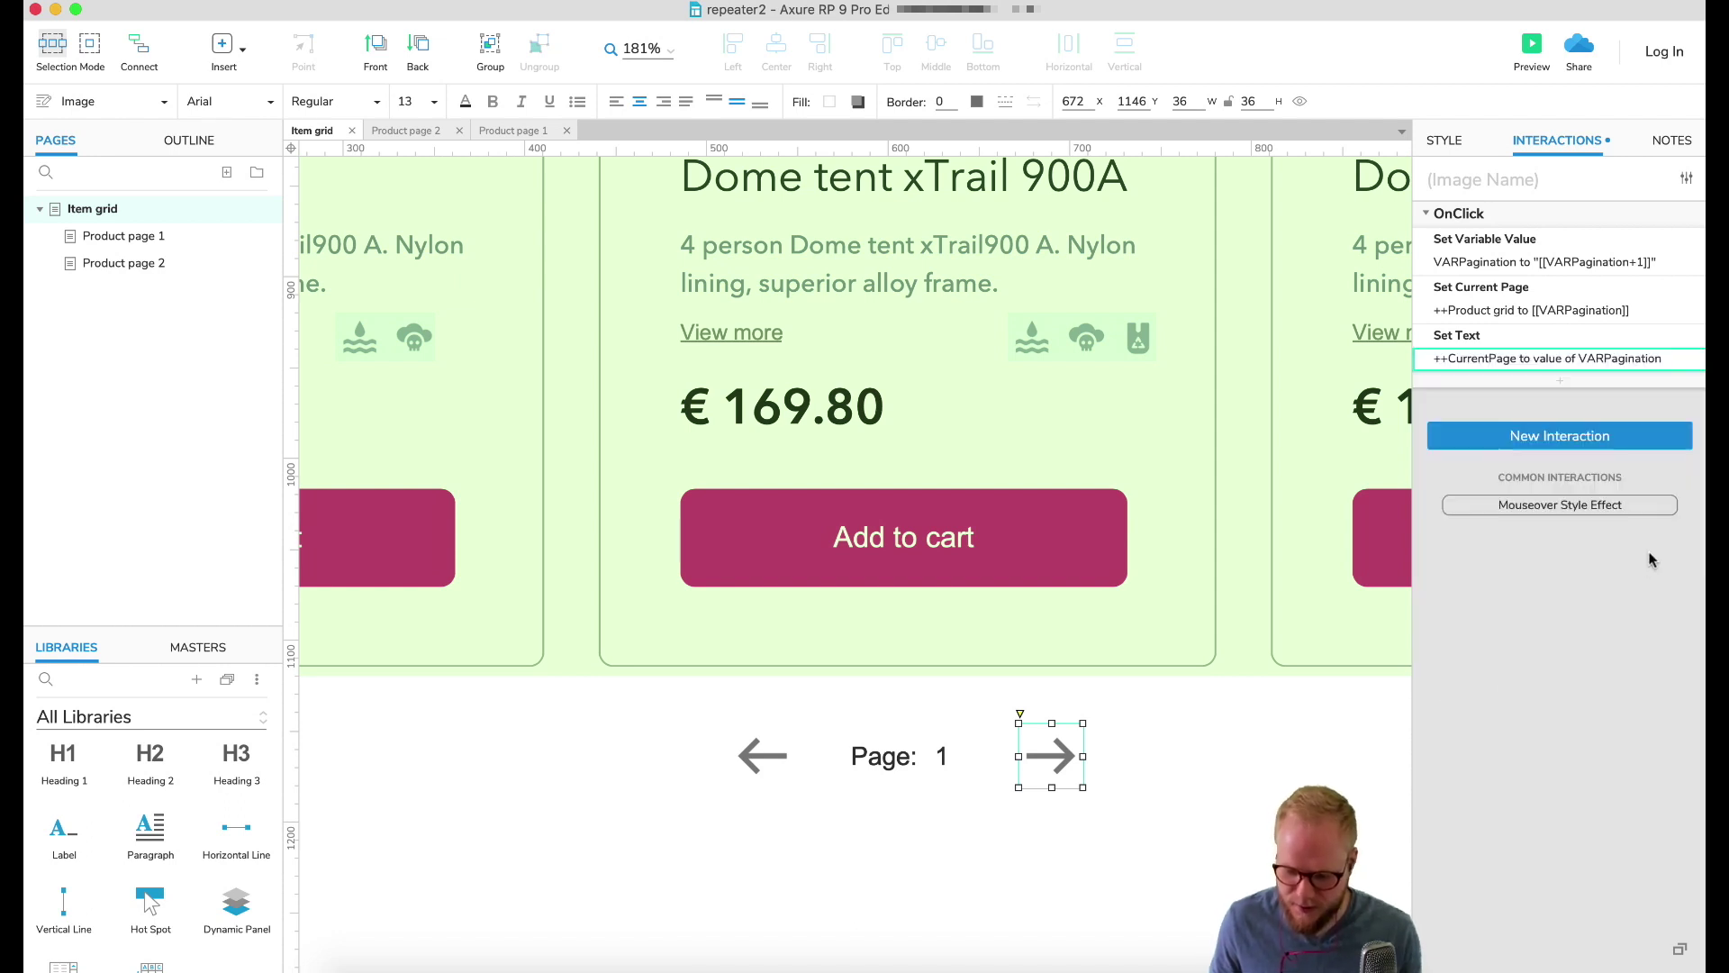
pyautogui.click(1209, 781)
pyautogui.click(1533, 45)
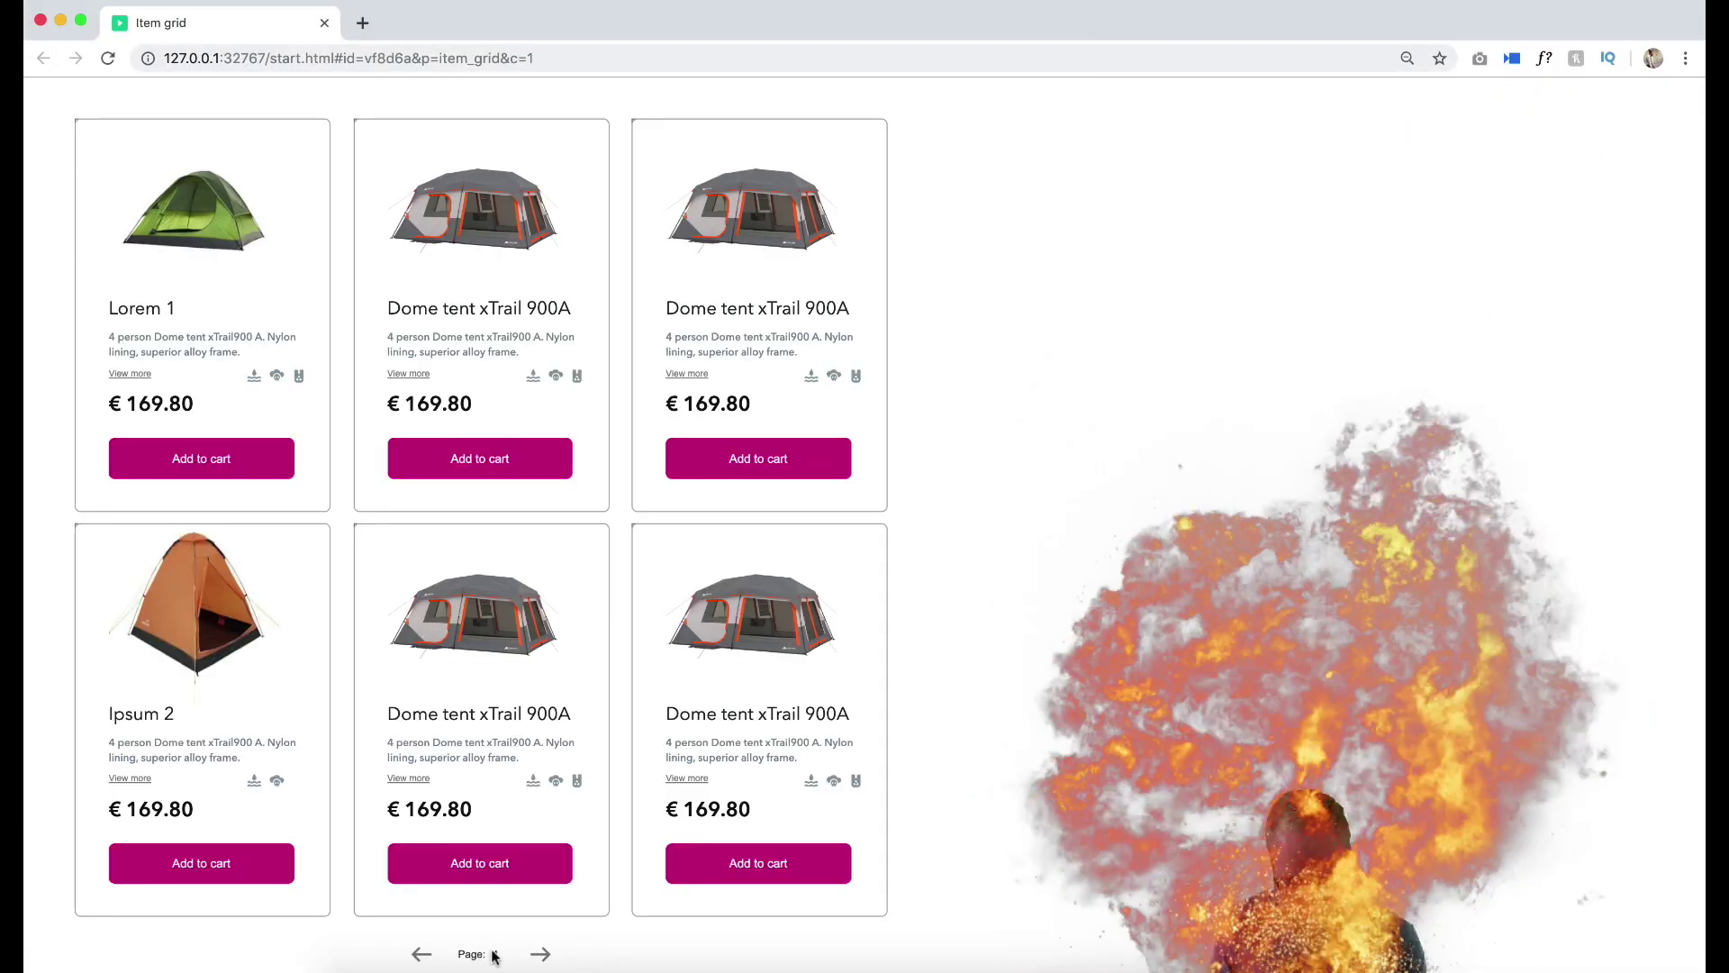
# Advance the preview grid three pages to 'Page: 4', then close Chrome
pyautogui.click(542, 955)
pyautogui.click(545, 955)
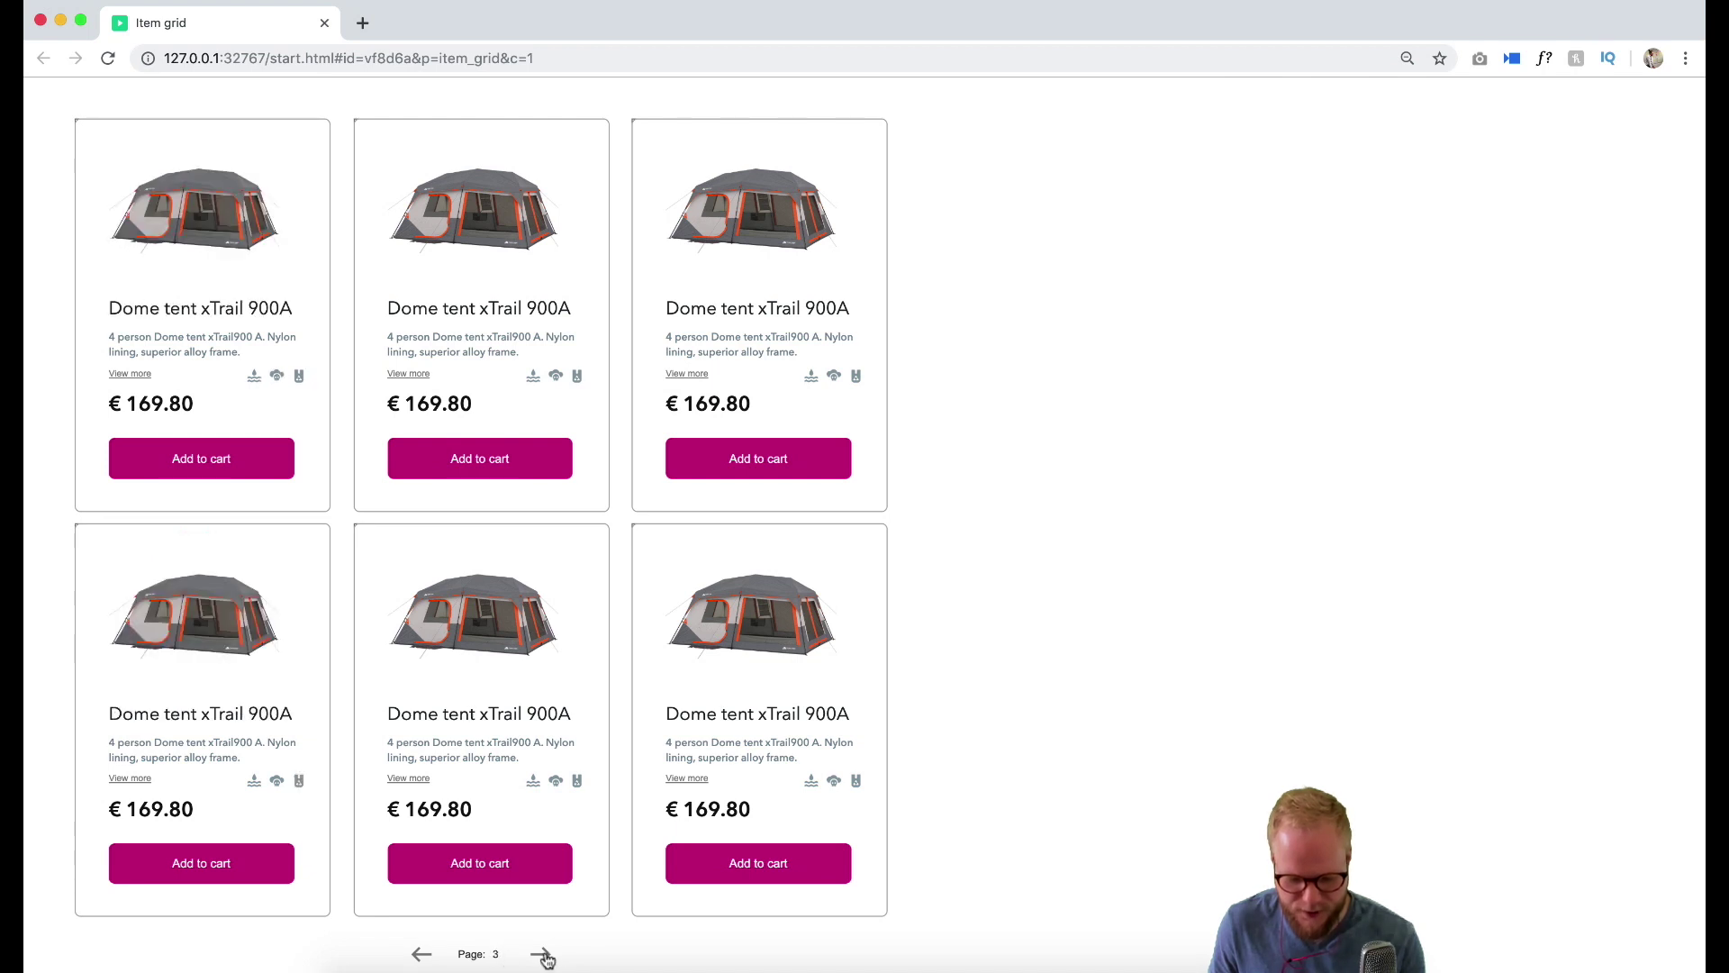
pyautogui.click(543, 956)
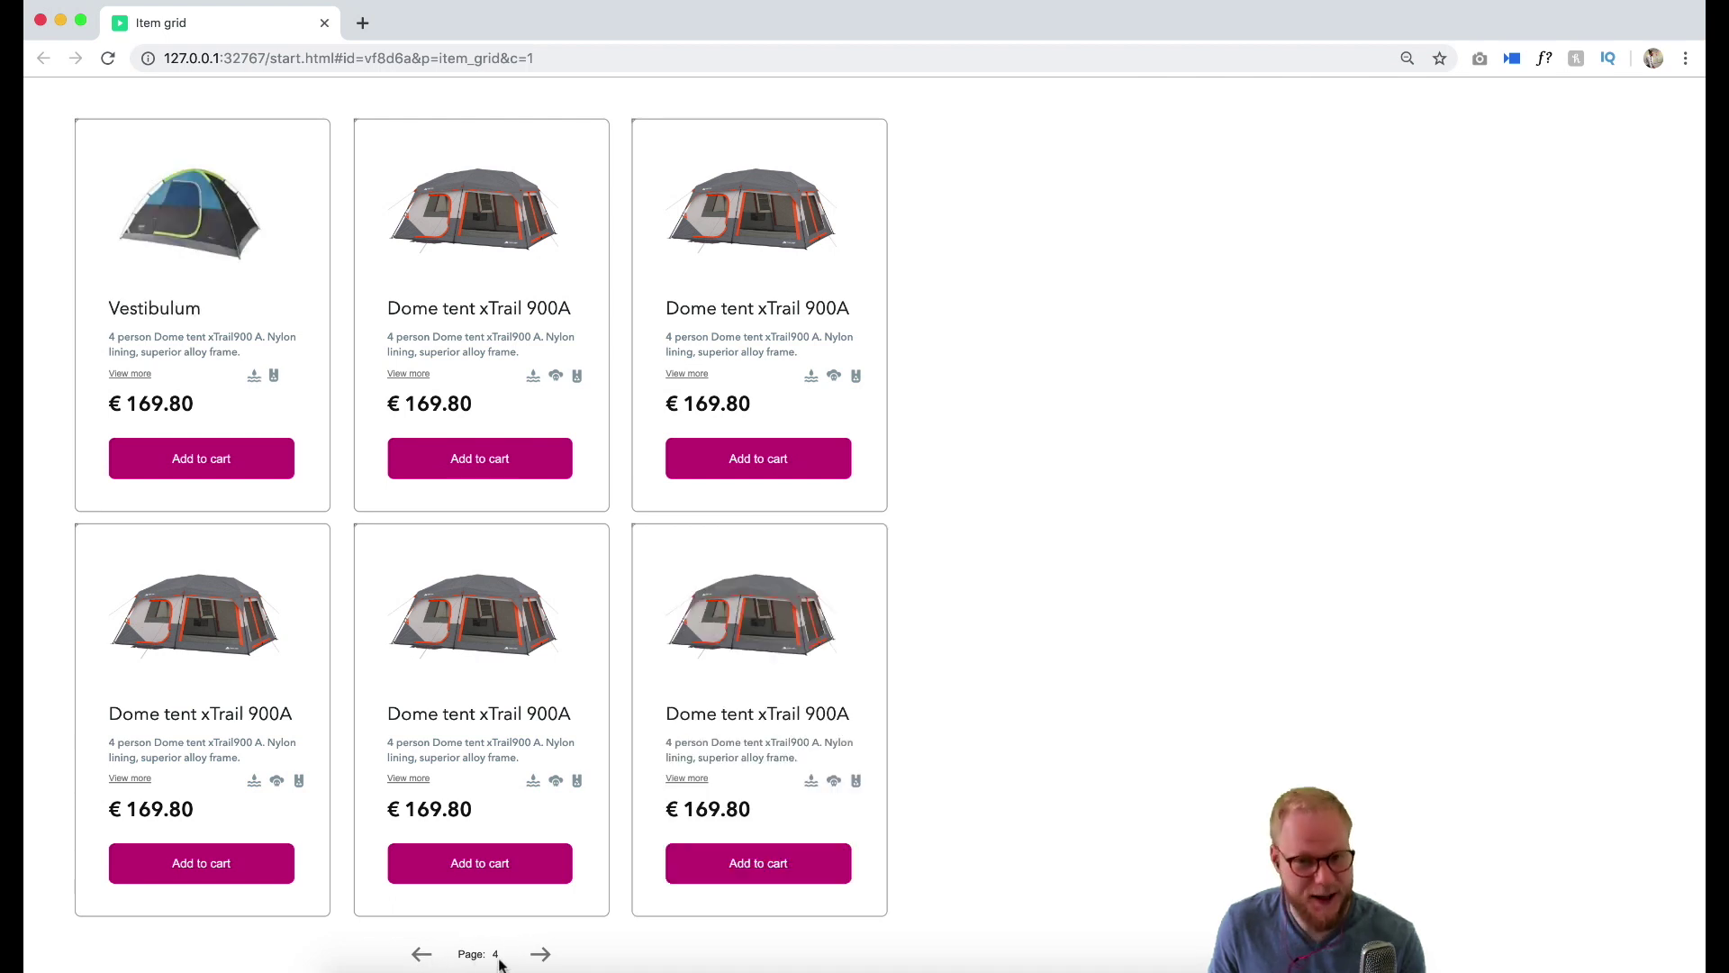
pyautogui.click(324, 22)
# Paste the forward arrow's Set Text action onto the back arrow and preview again
pyautogui.click(1045, 753)
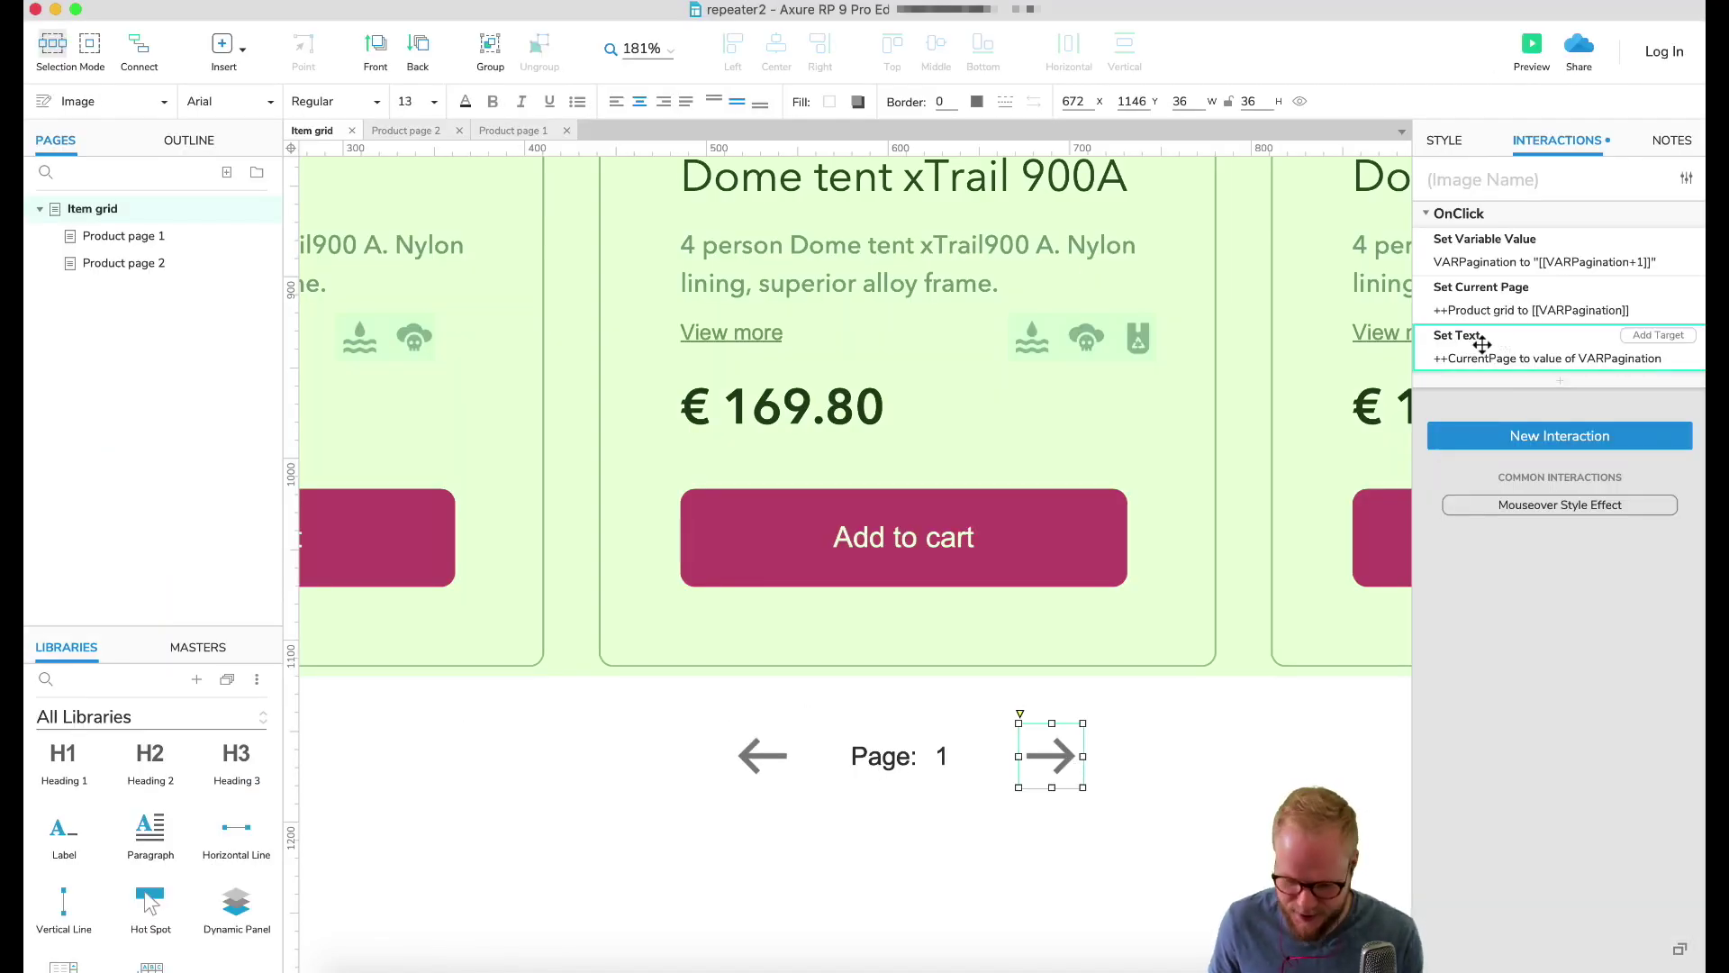
pyautogui.click(761, 755)
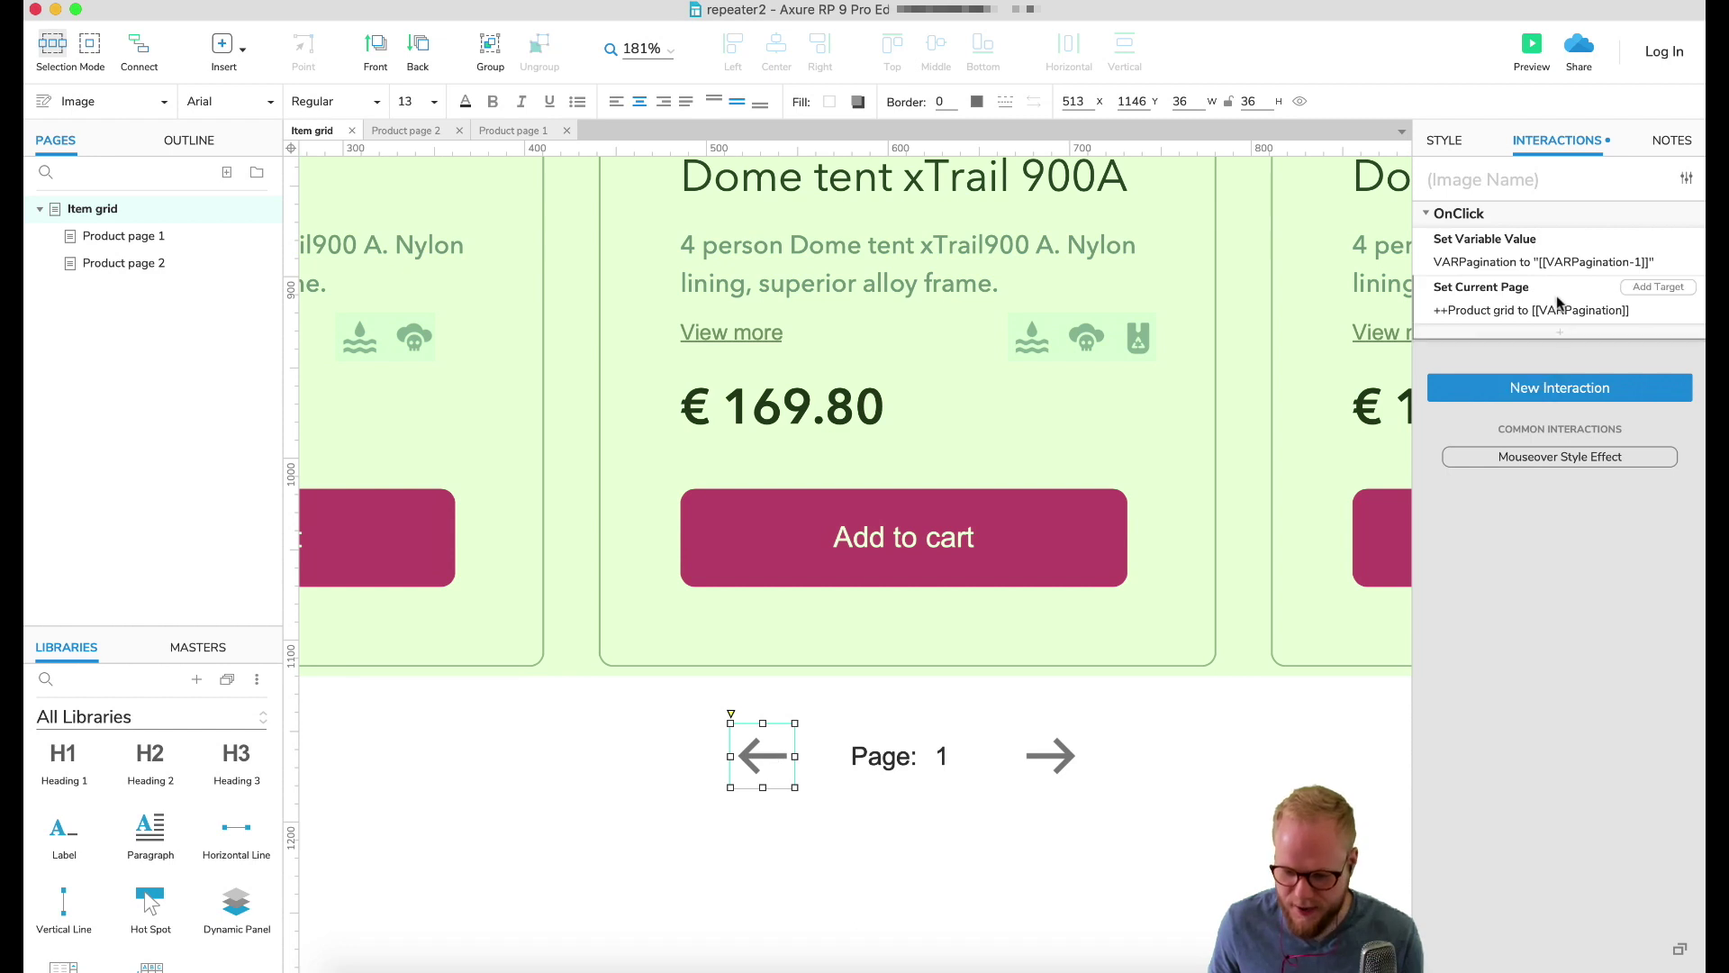
pyautogui.press('super+v')
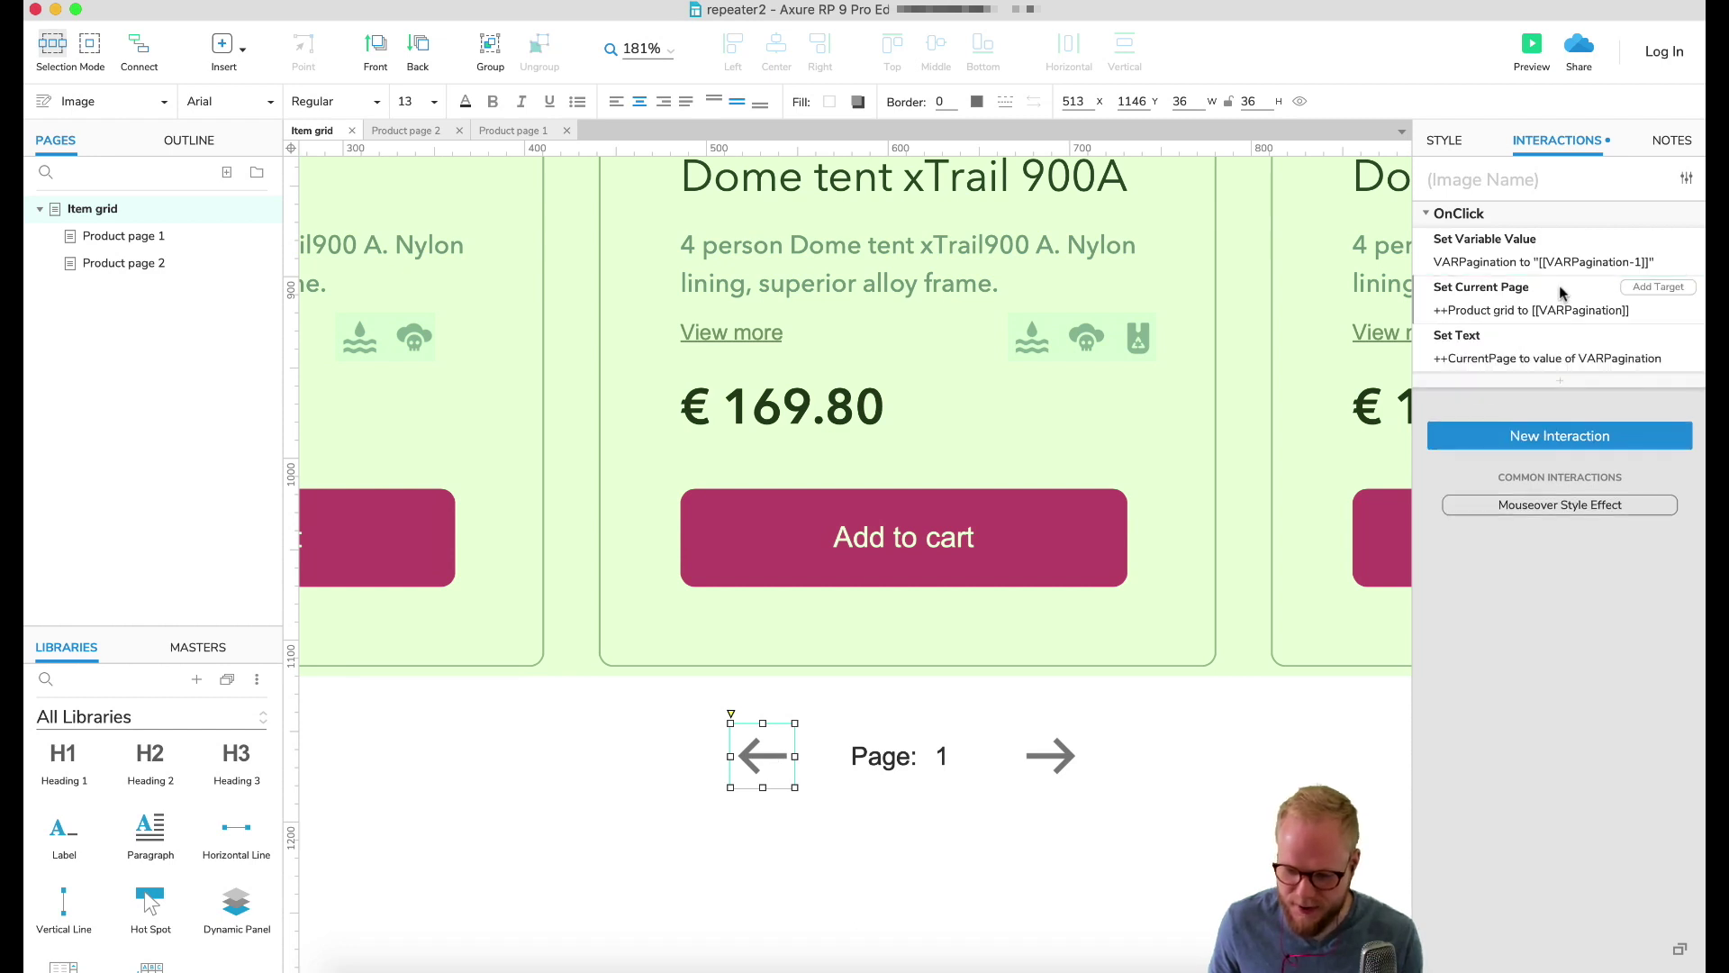
pyautogui.click(1235, 753)
pyautogui.click(1533, 46)
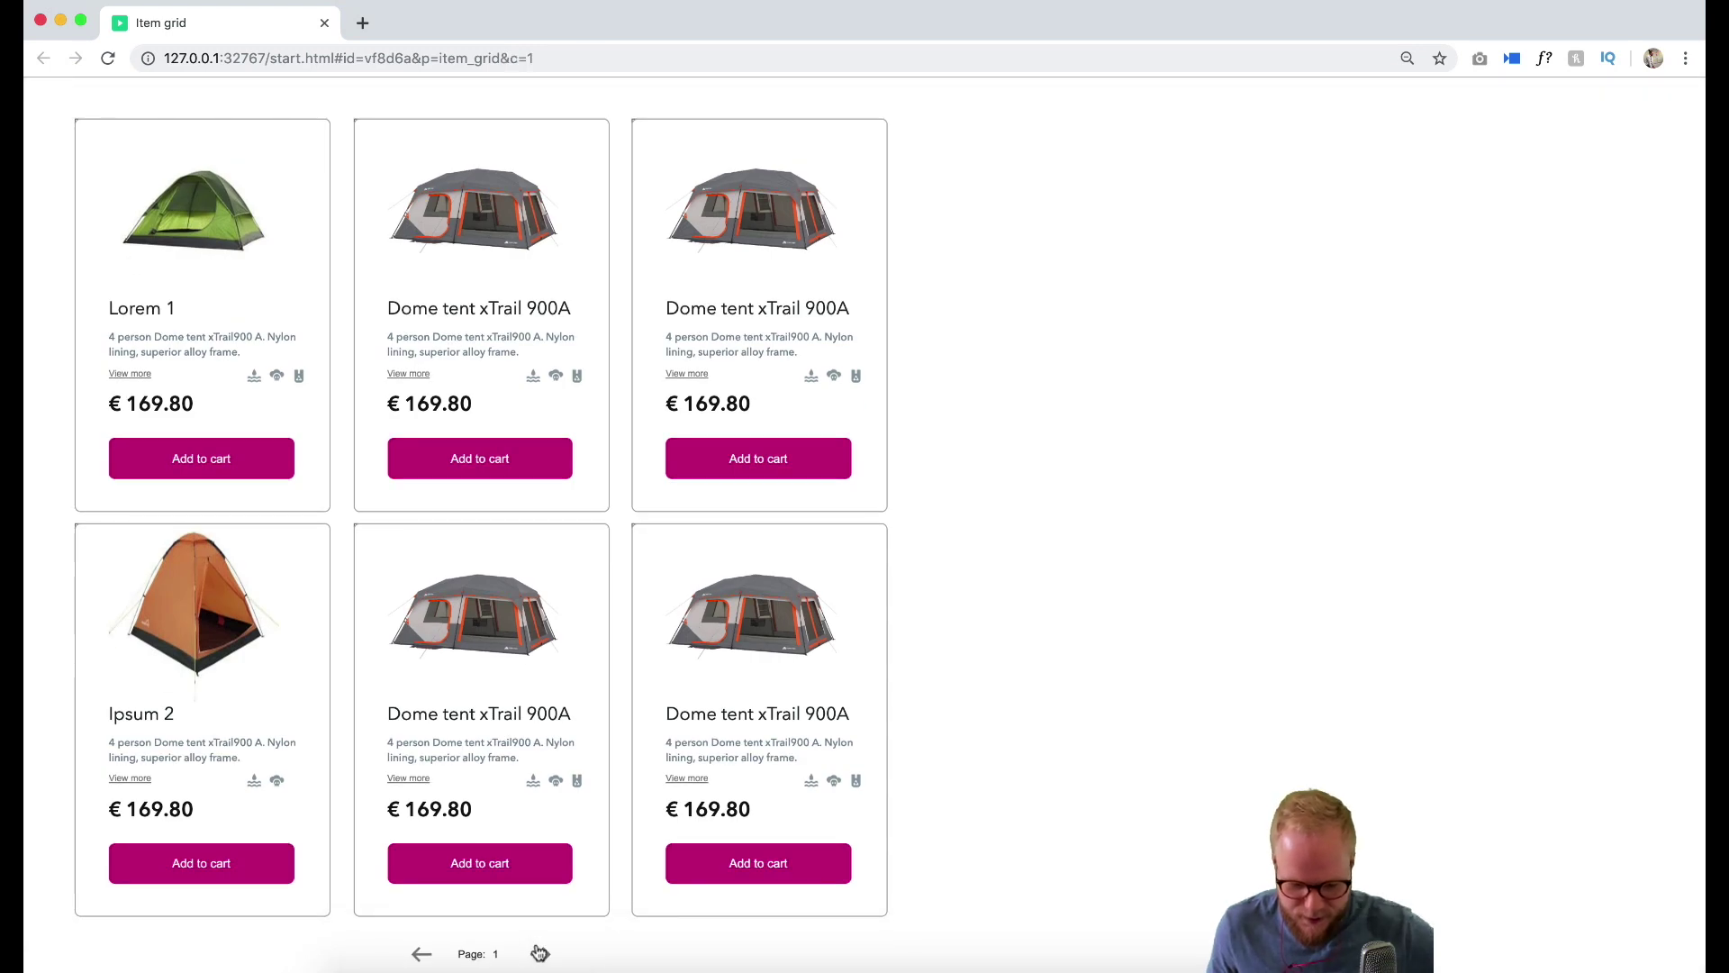
# Advance the tent grid three pages to 'Page: 4', then go back three pages to 'Page: 1'
pyautogui.click(541, 954)
pyautogui.click(541, 954)
pyautogui.click(540, 953)
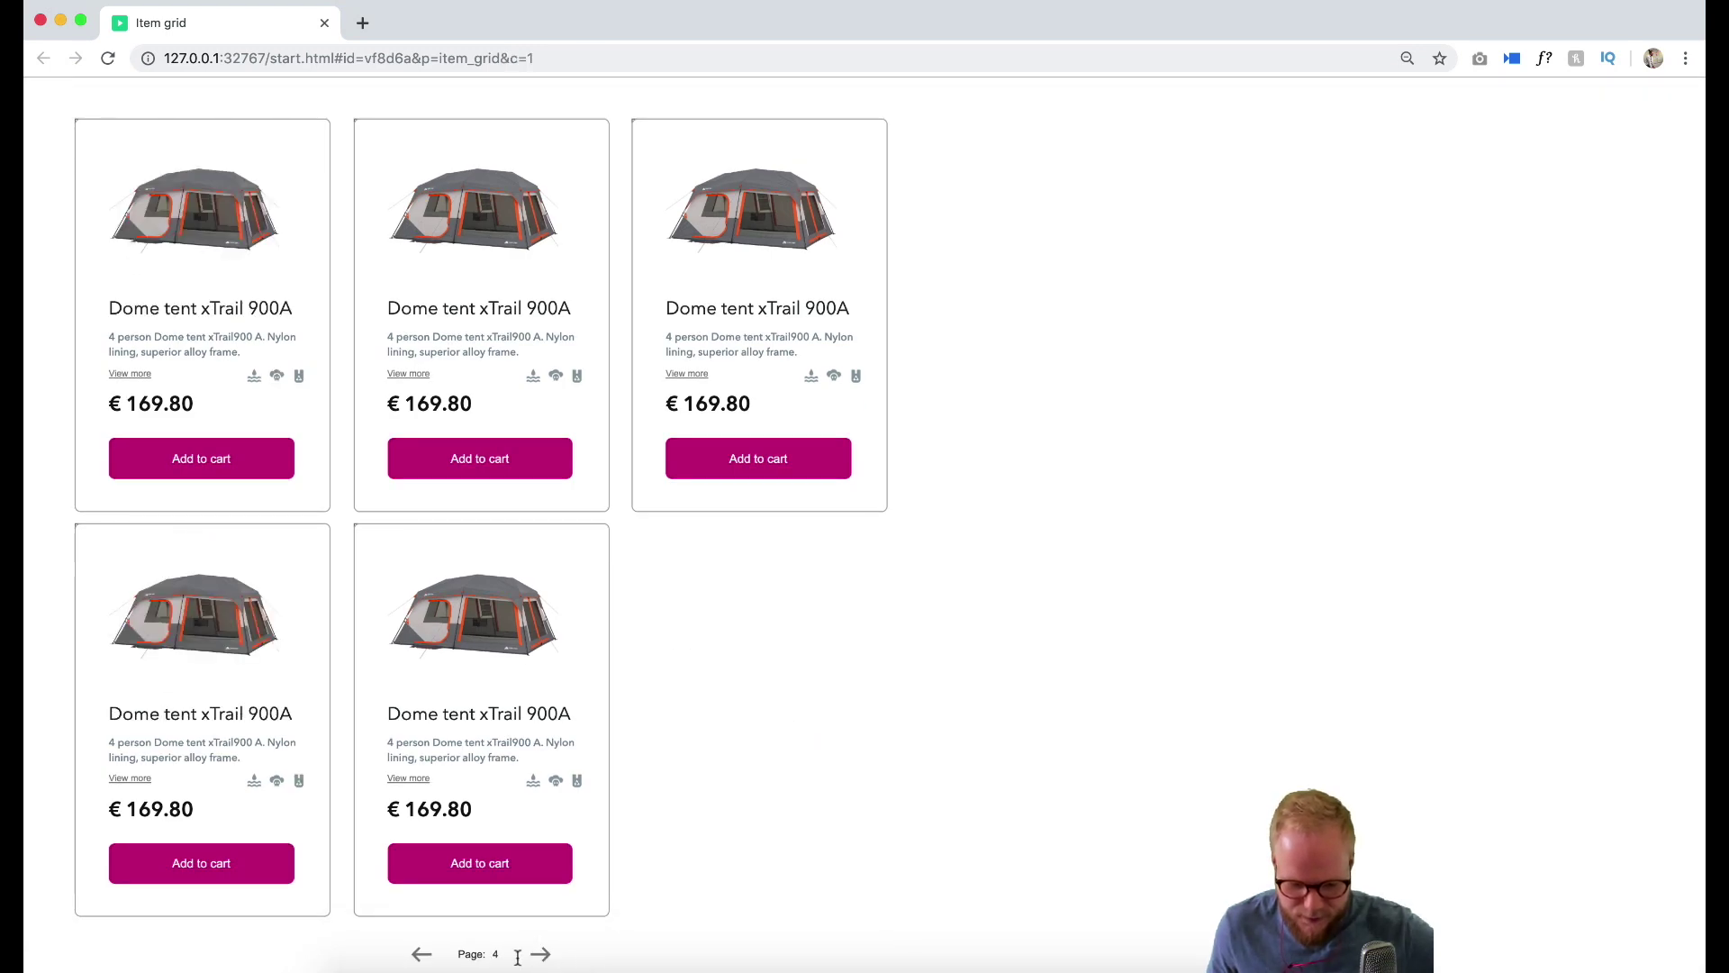
pyautogui.click(422, 953)
pyautogui.click(422, 954)
pyautogui.click(422, 954)
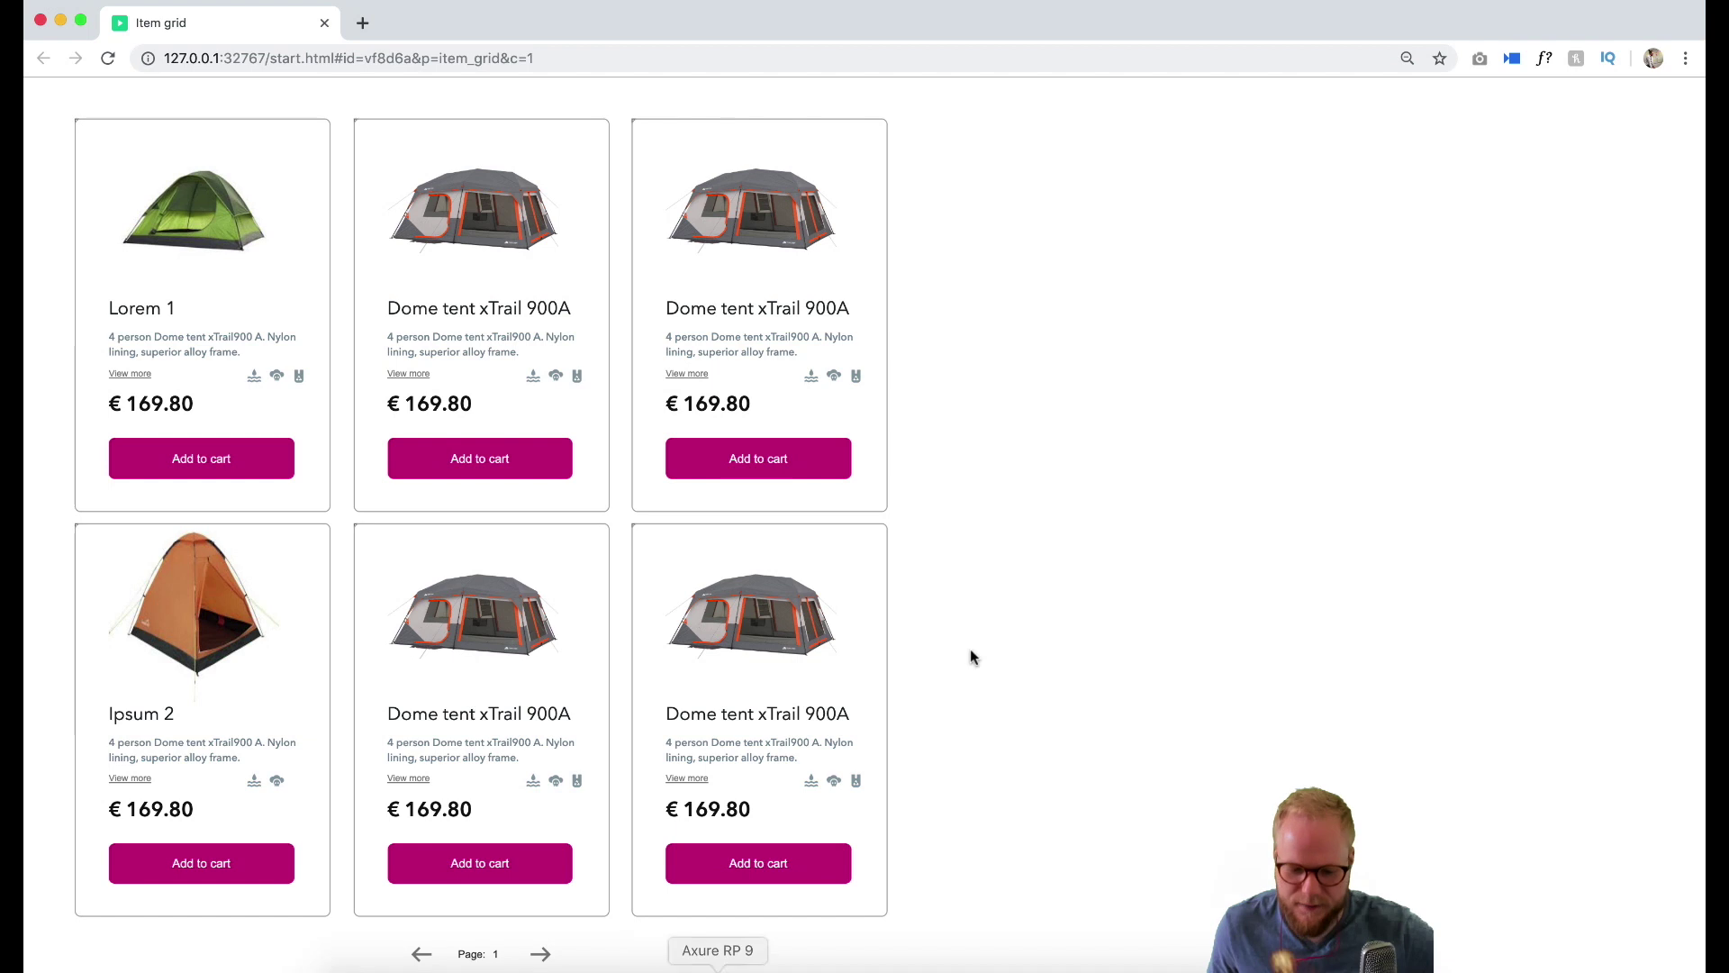